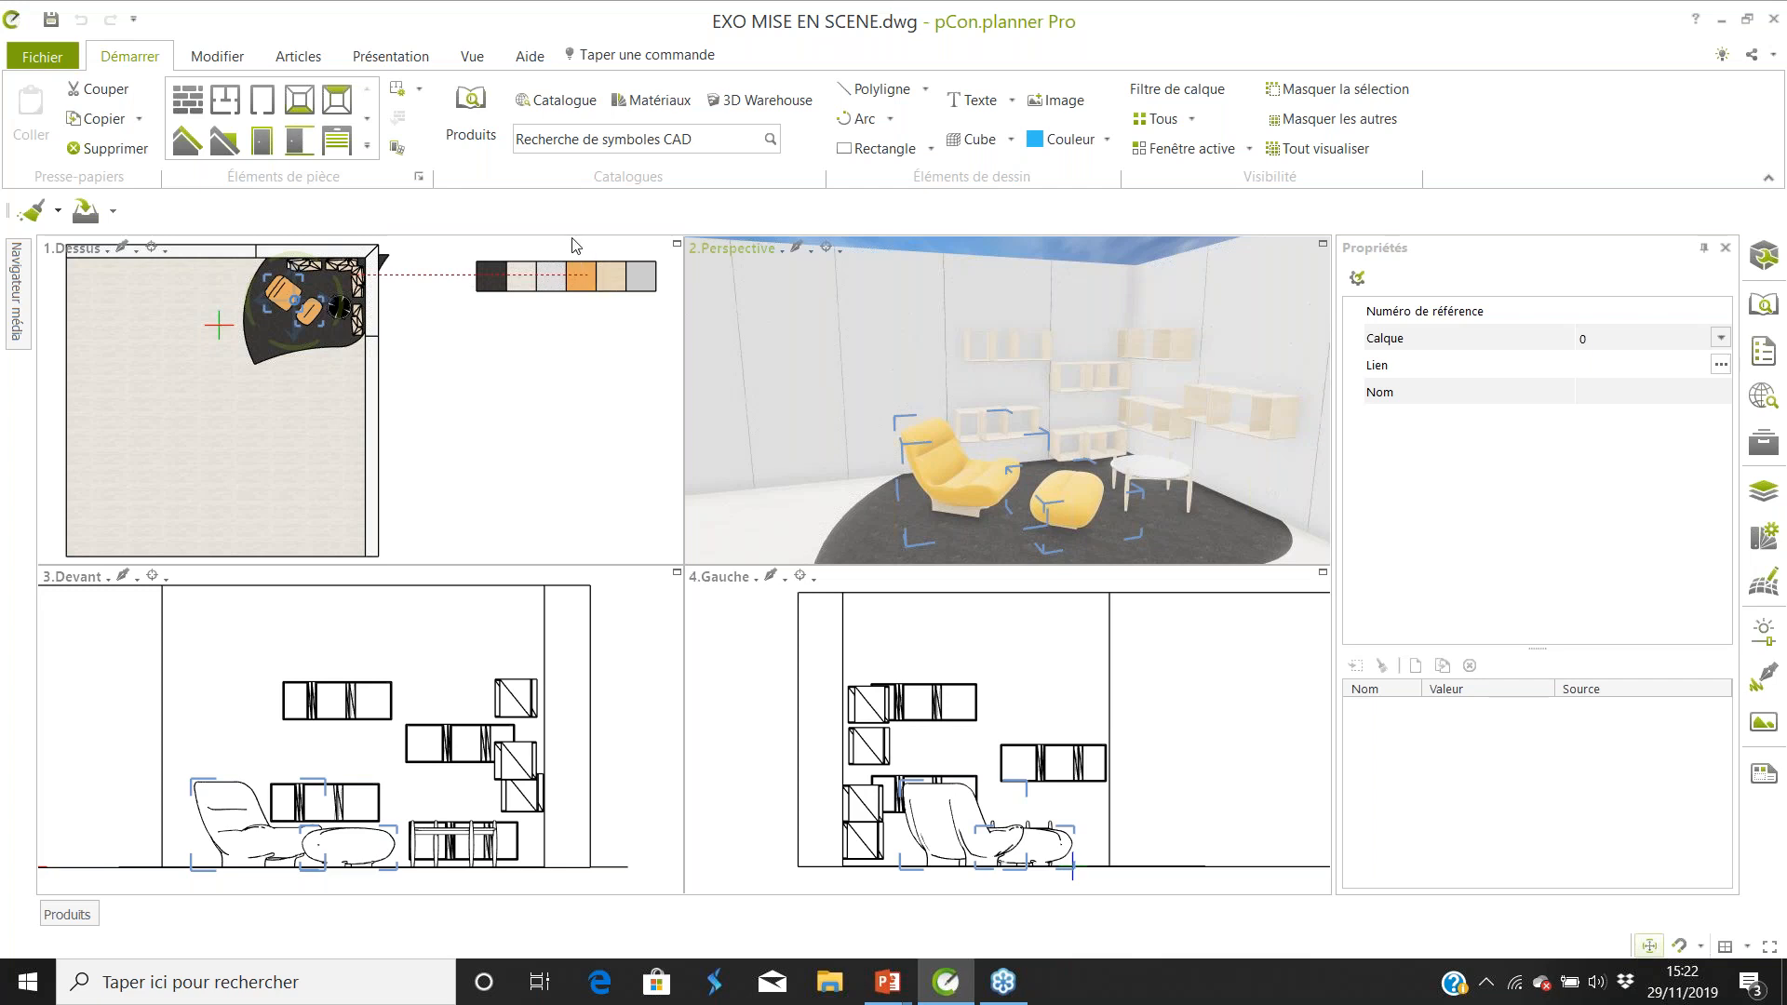
# Open the page layout and clear the Titre, Formateur and Date fields of Page 1's title block.
pyautogui.click(387, 61)
pyautogui.click(462, 130)
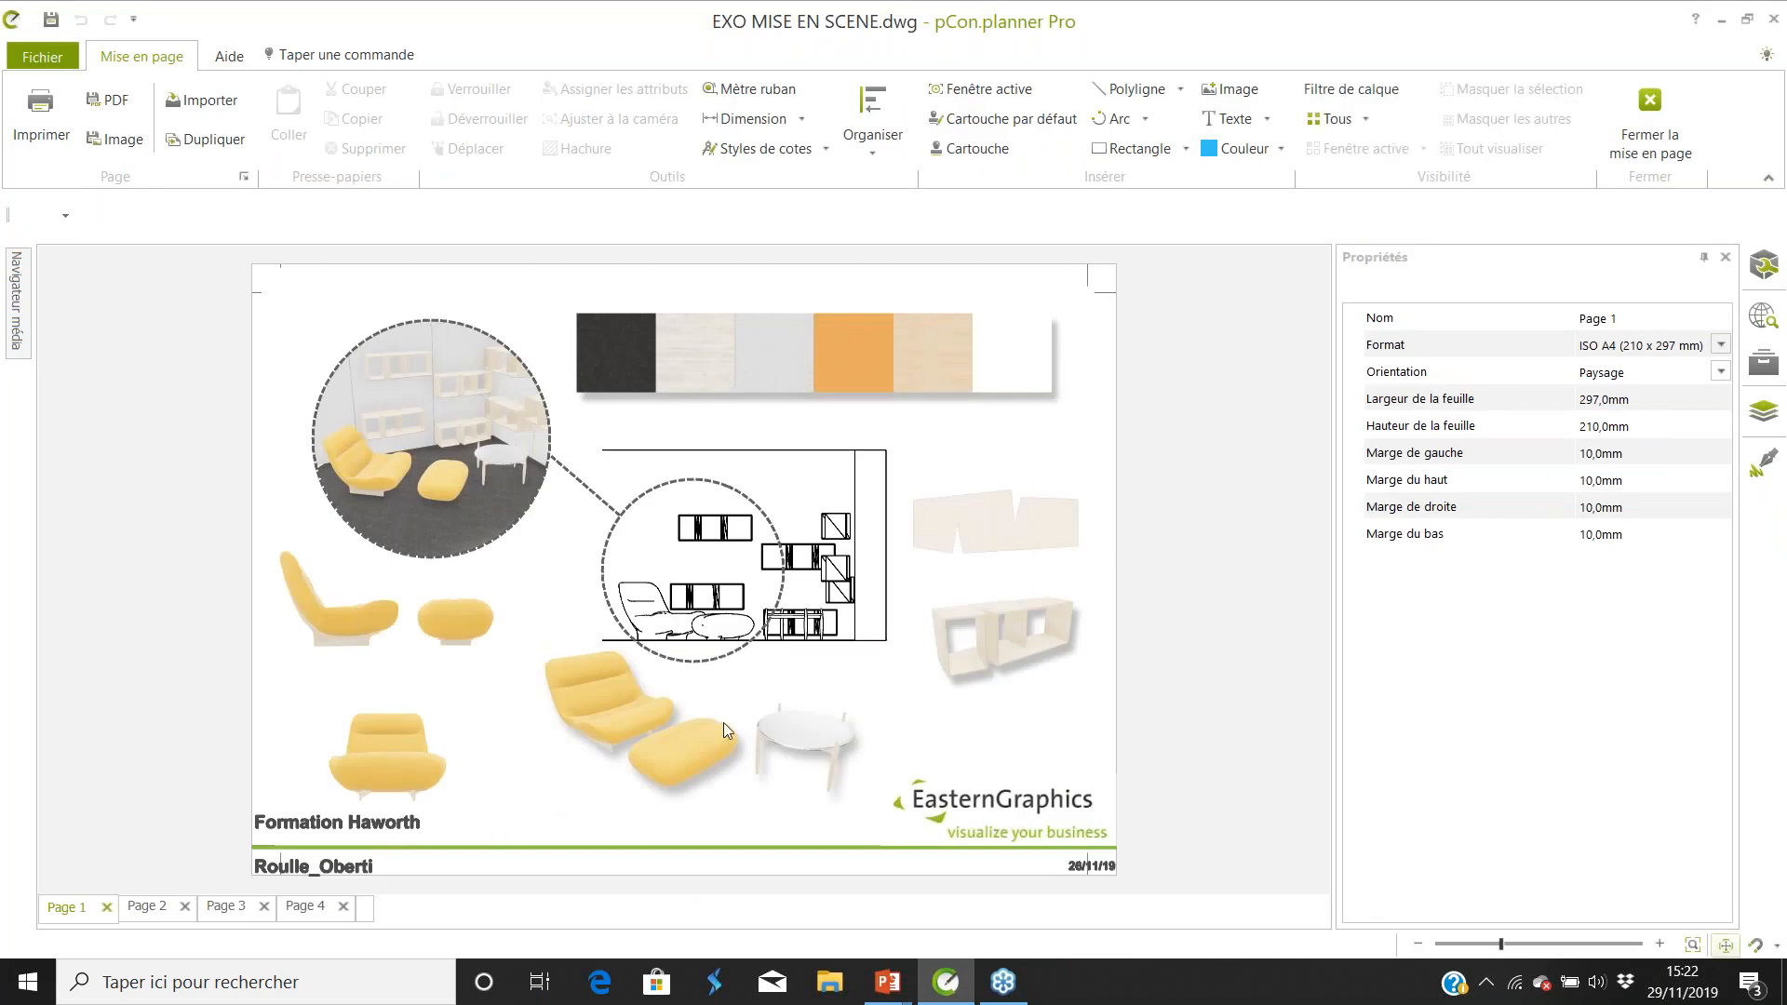
pyautogui.click(409, 827)
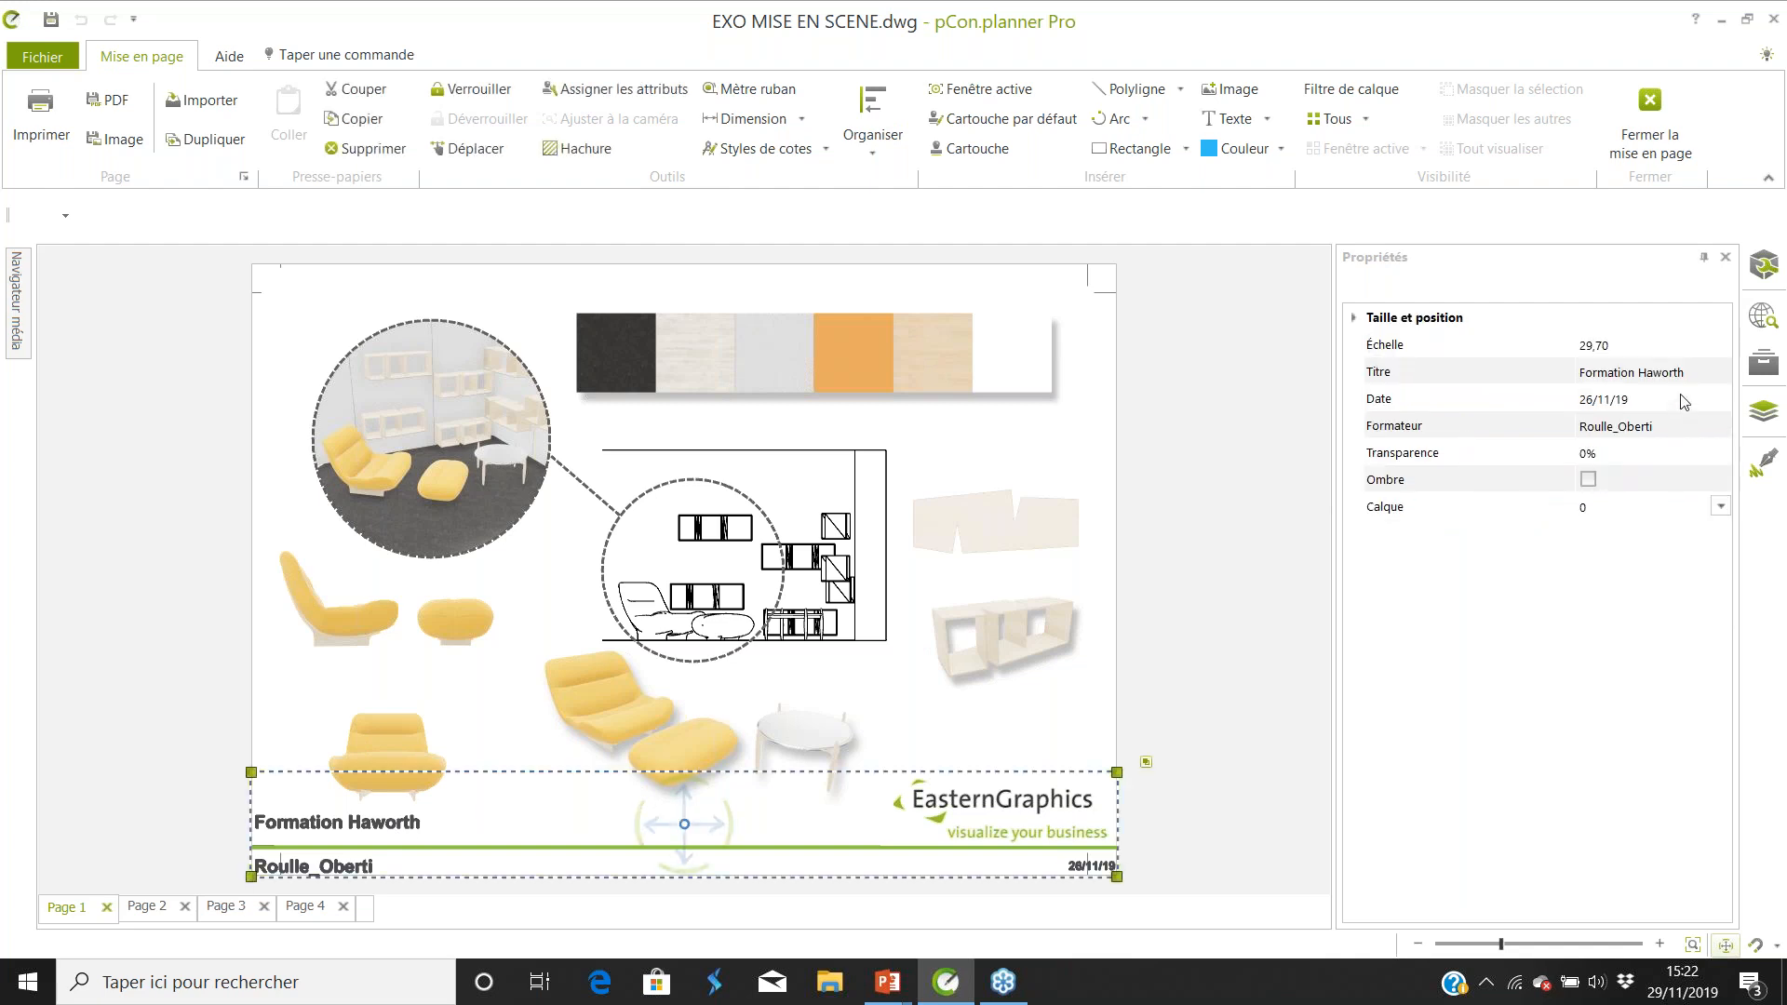
pyautogui.click(1655, 376)
pyautogui.press('Delete')
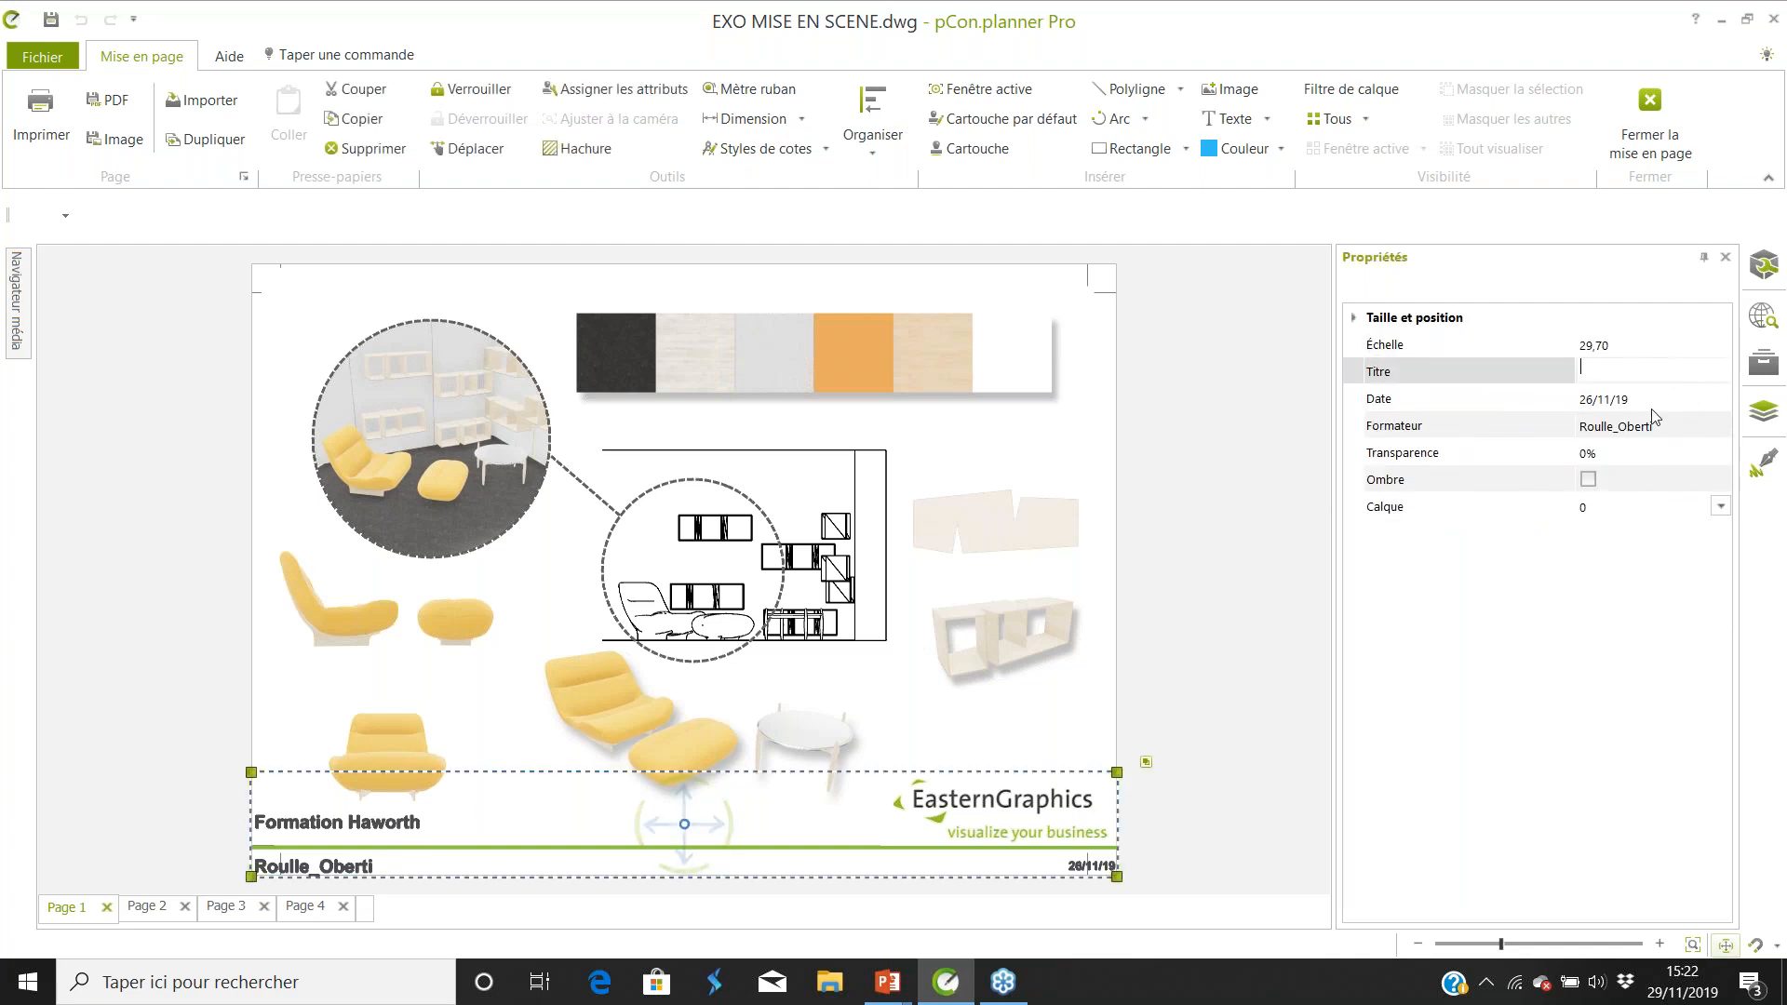
pyautogui.click(1654, 426)
pyautogui.press('Delete')
pyautogui.click(1630, 400)
pyautogui.press('Delete')
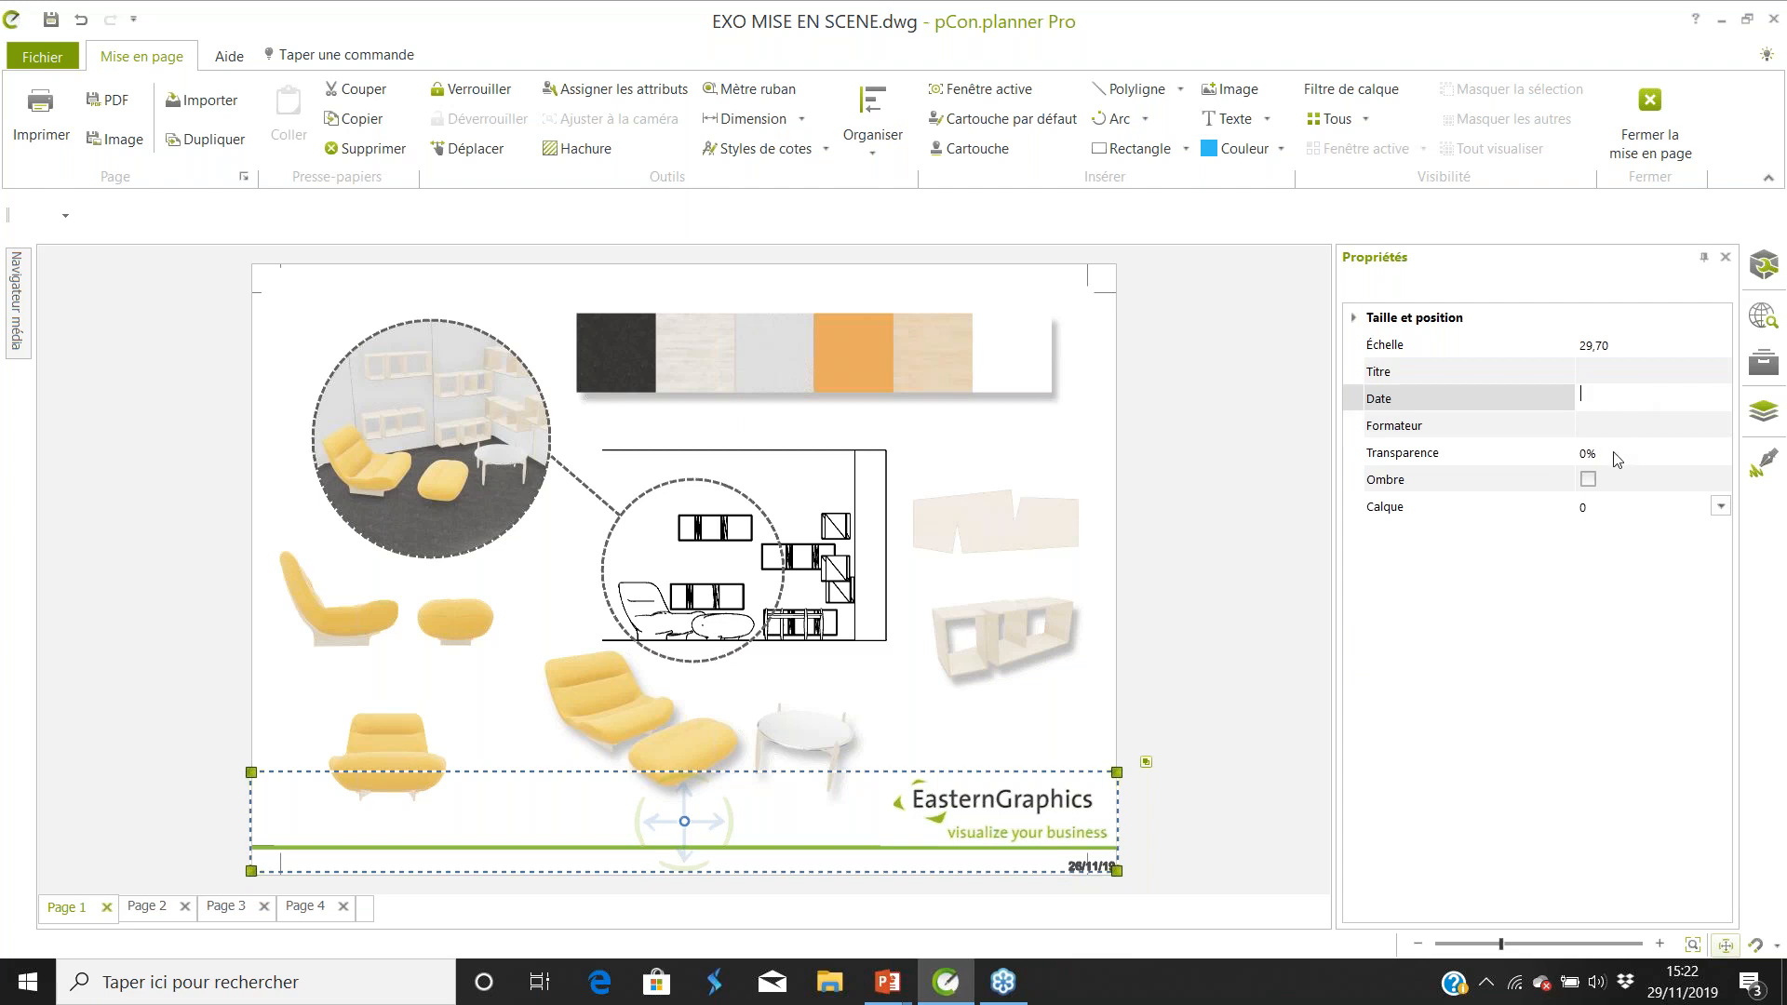
pyautogui.click(949, 718)
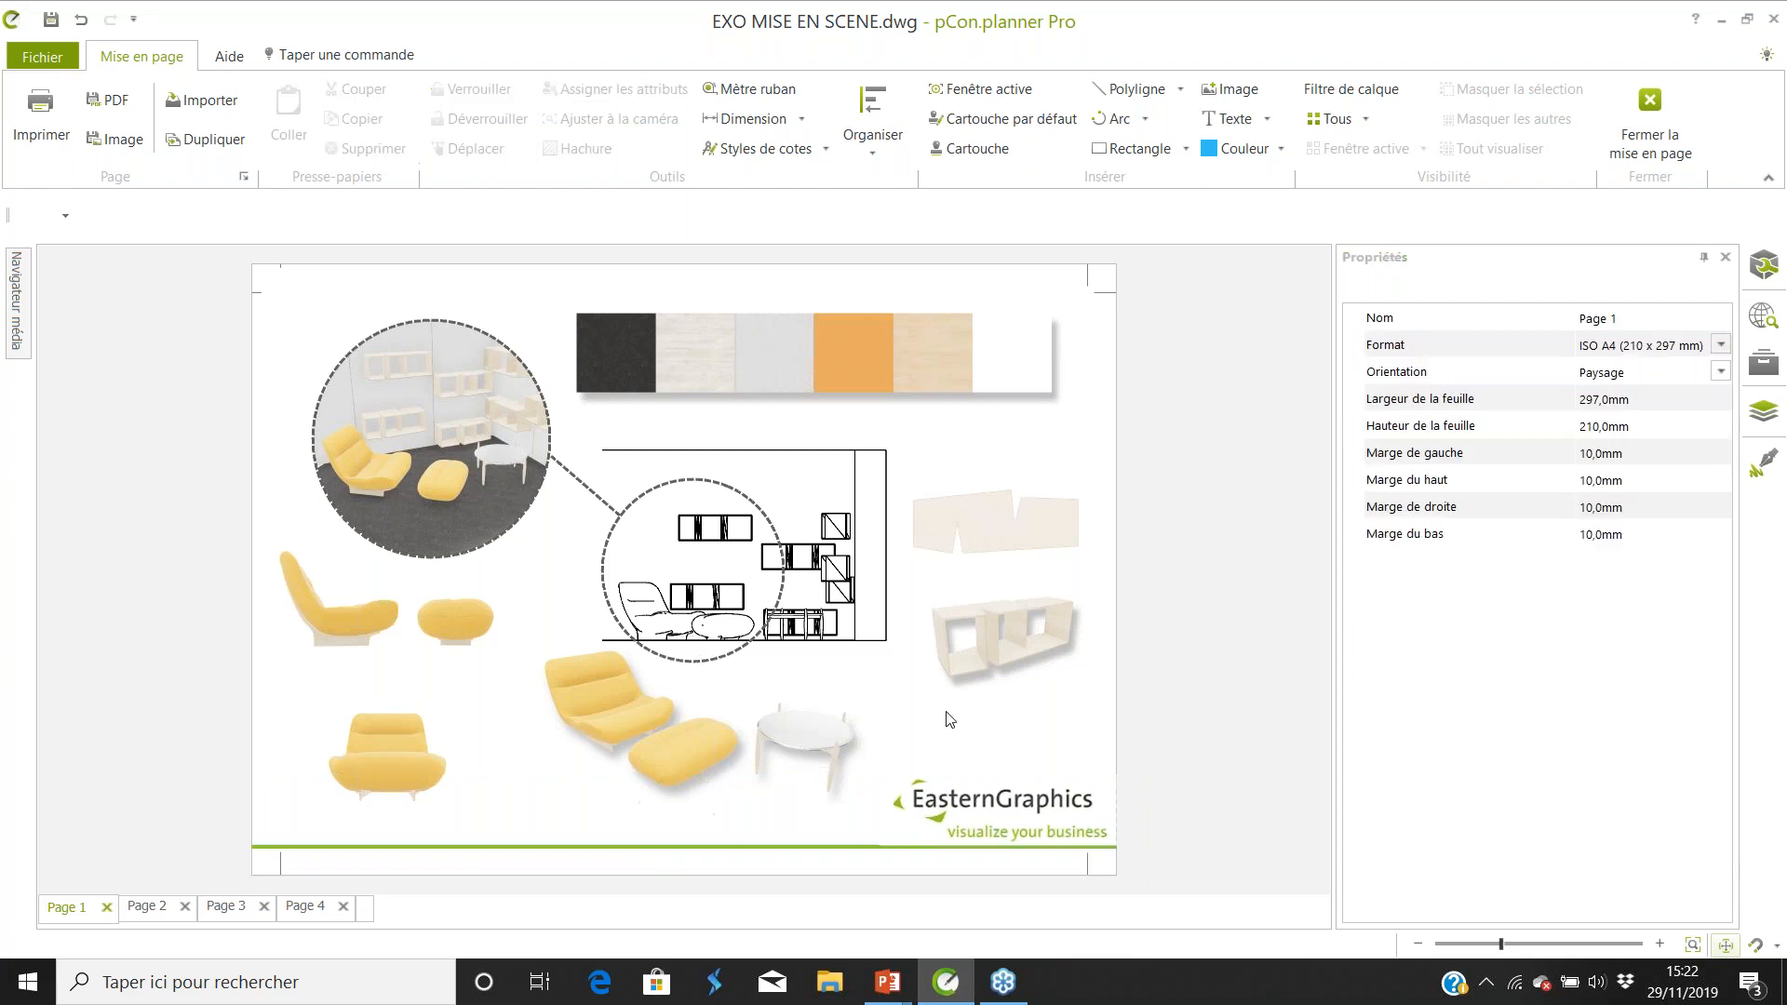
pyautogui.click(968, 808)
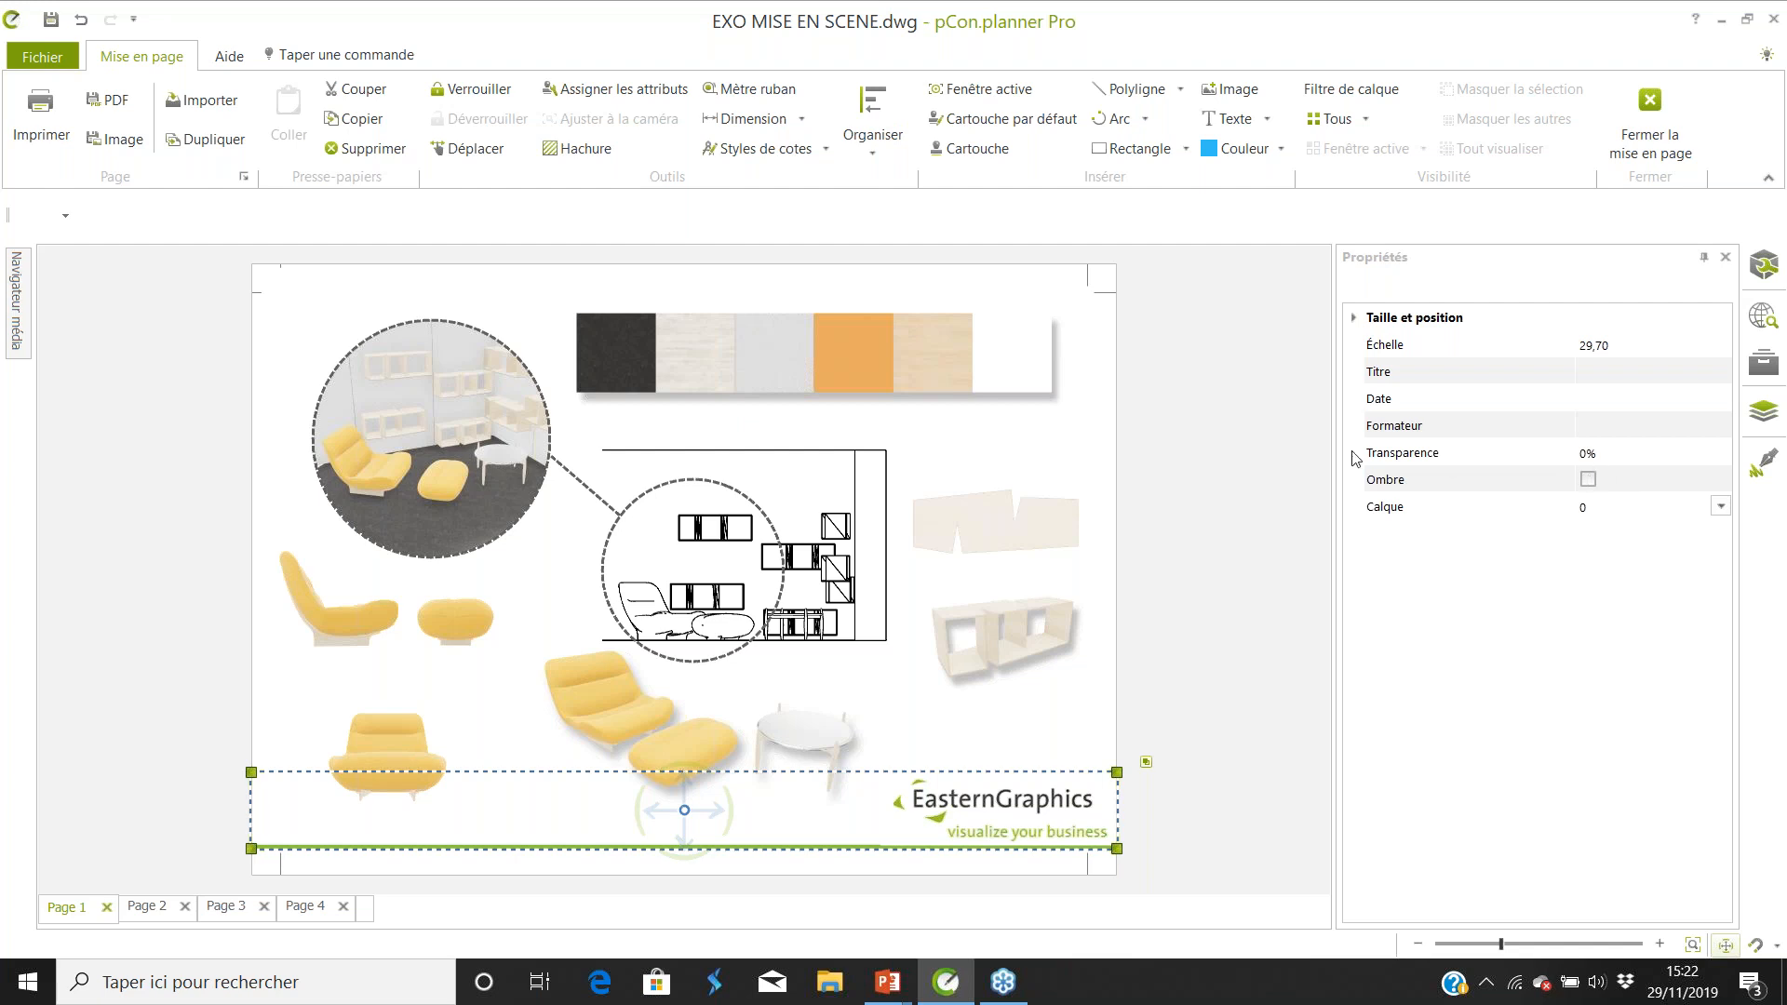
# Rotate the viewpoint slightly inside the armchair side view below the circular perspective image, then leave the view.
pyautogui.click(481, 615)
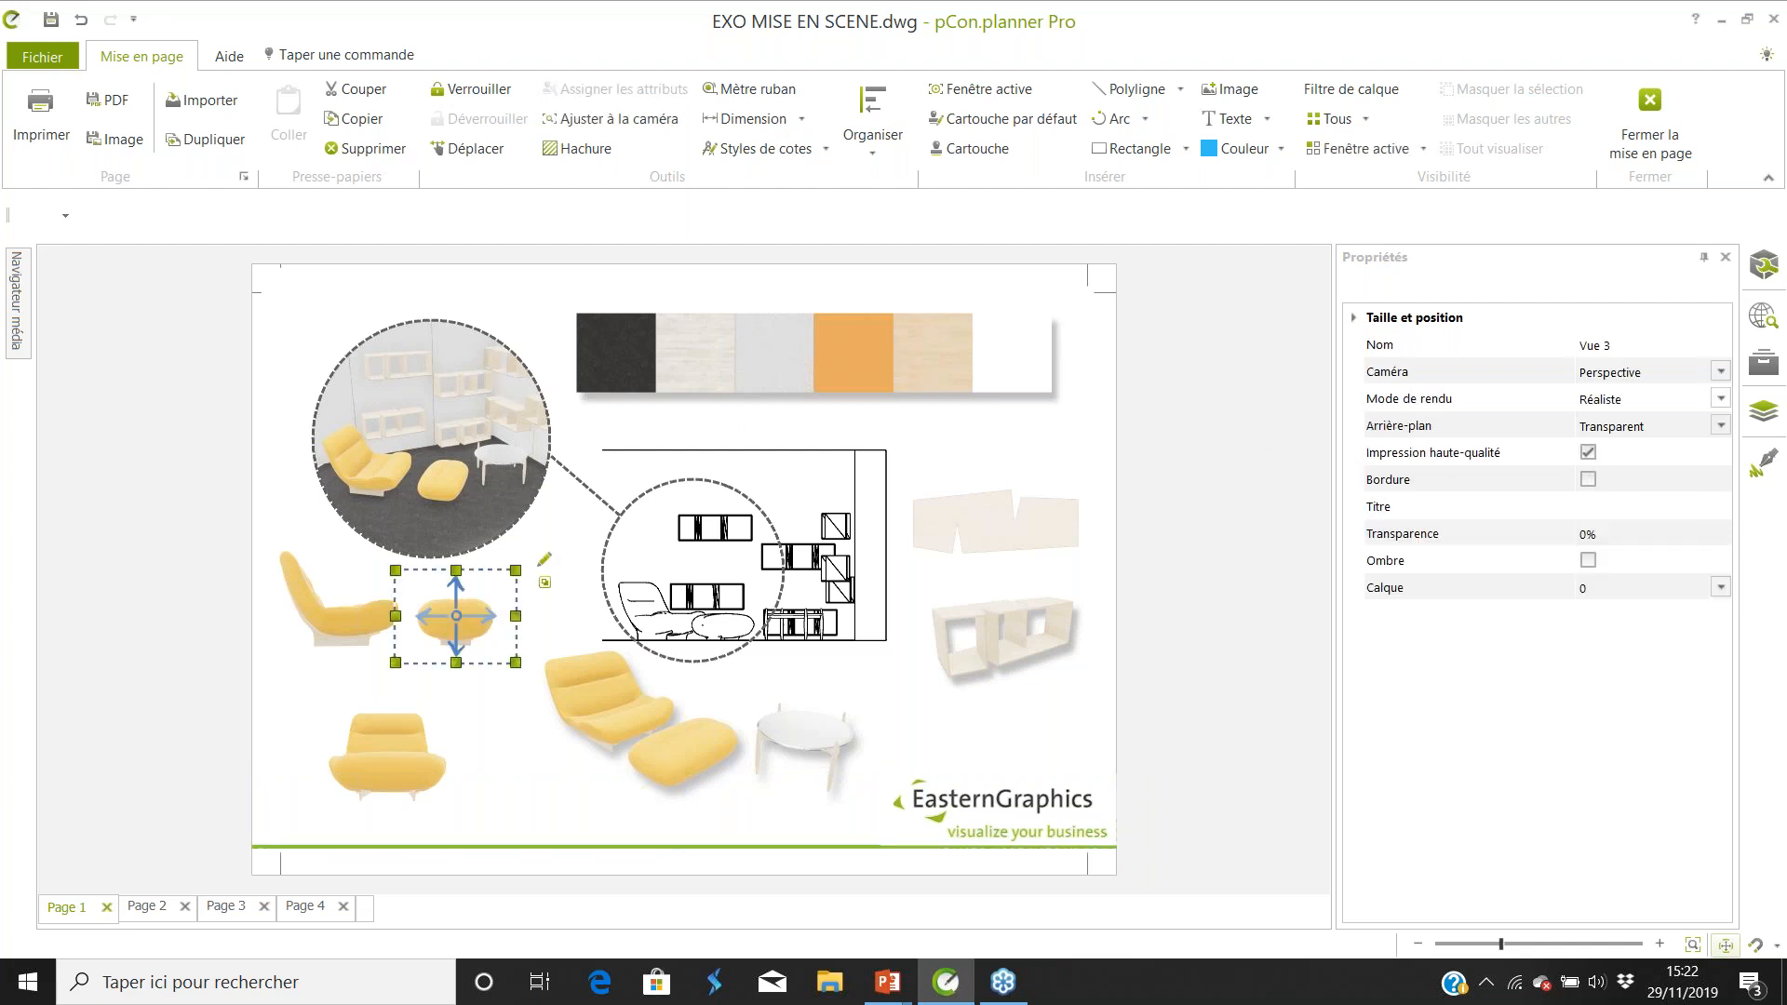
pyautogui.click(369, 631)
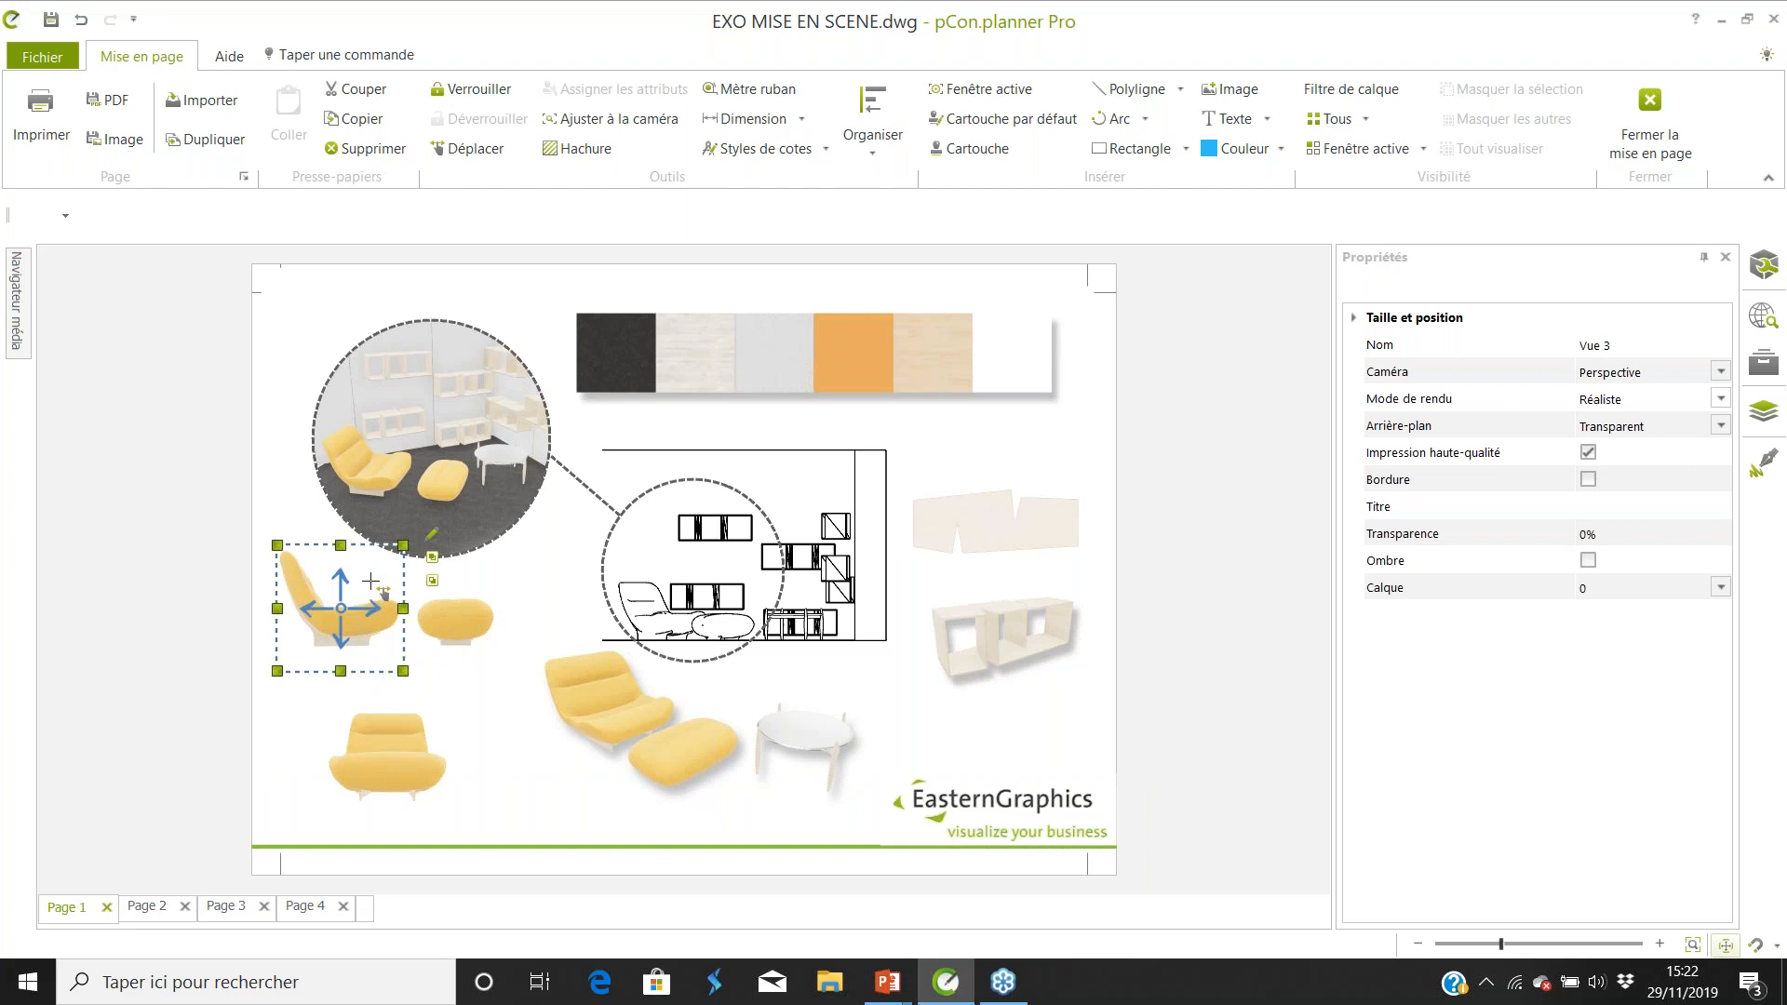
pyautogui.doubleClick(369, 581)
pyautogui.moveTo(363, 596); pyautogui.dragTo(354, 605, button='right')
pyautogui.click(507, 582)
pyautogui.click(549, 545)
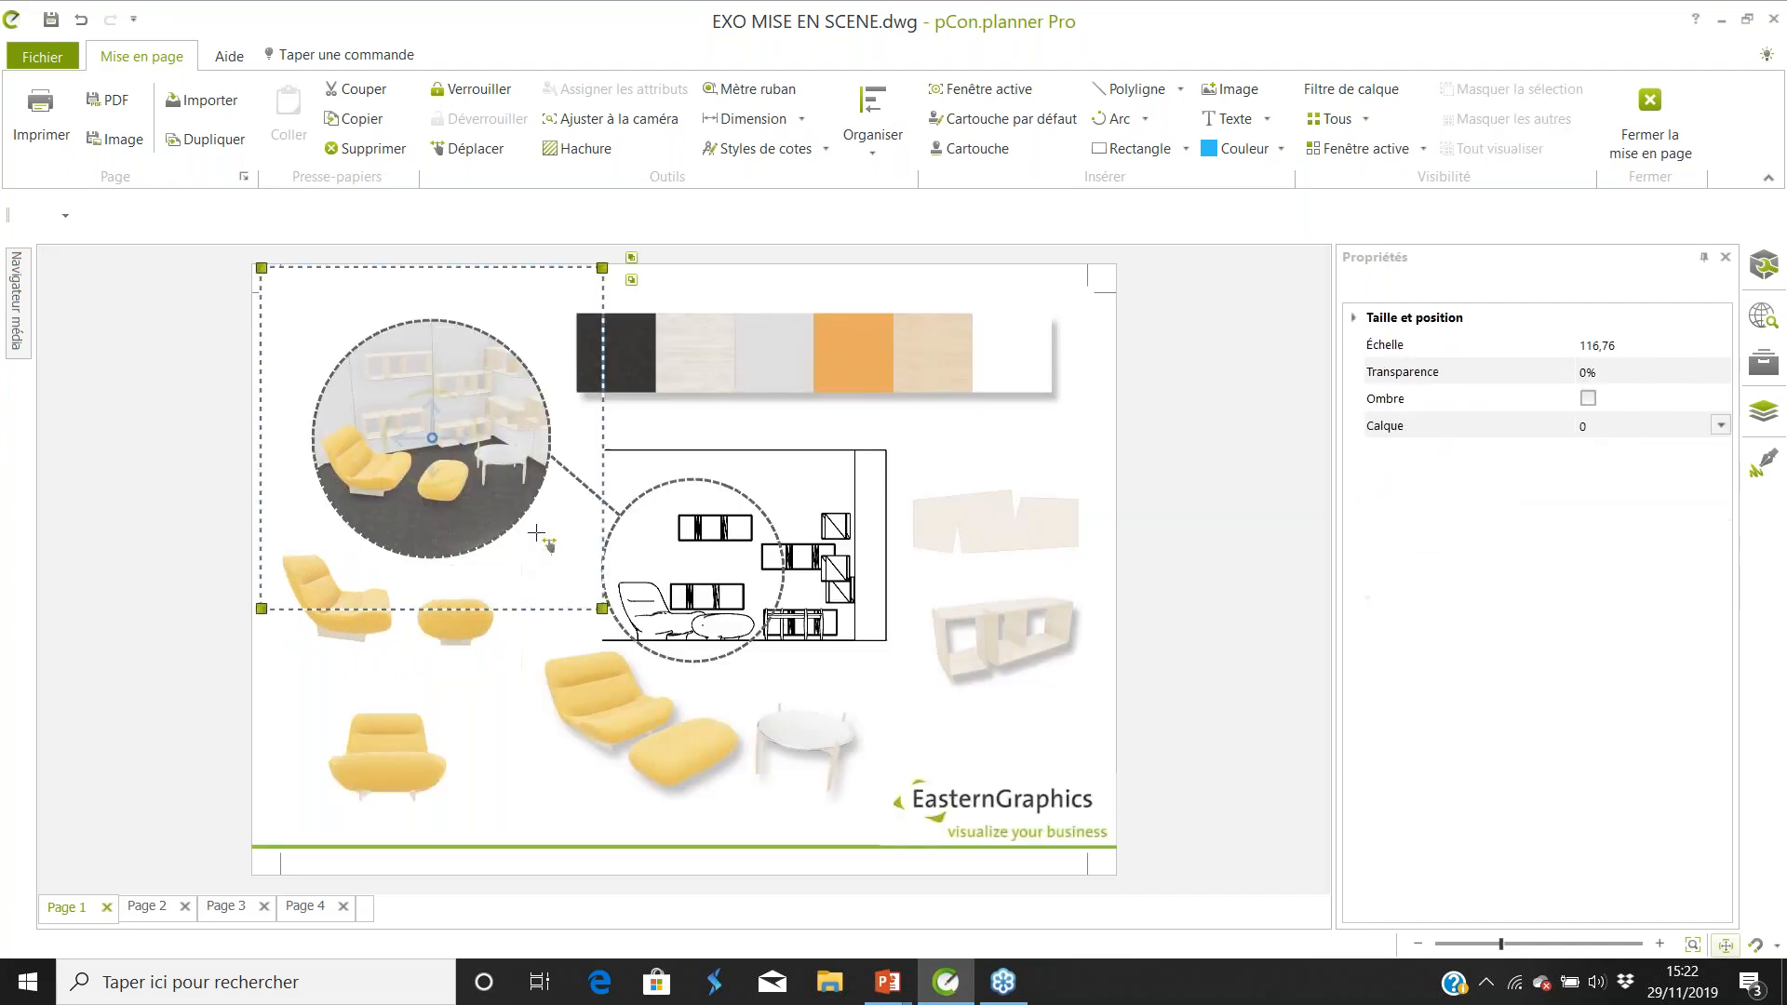
pyautogui.moveTo(554, 507)
pyautogui.mouseDown()
pyautogui.moveTo(773, 549)
pyautogui.moveTo(773, 354)
pyautogui.moveTo(572, 448)
pyautogui.moveTo(554, 510)
pyautogui.mouseUp()
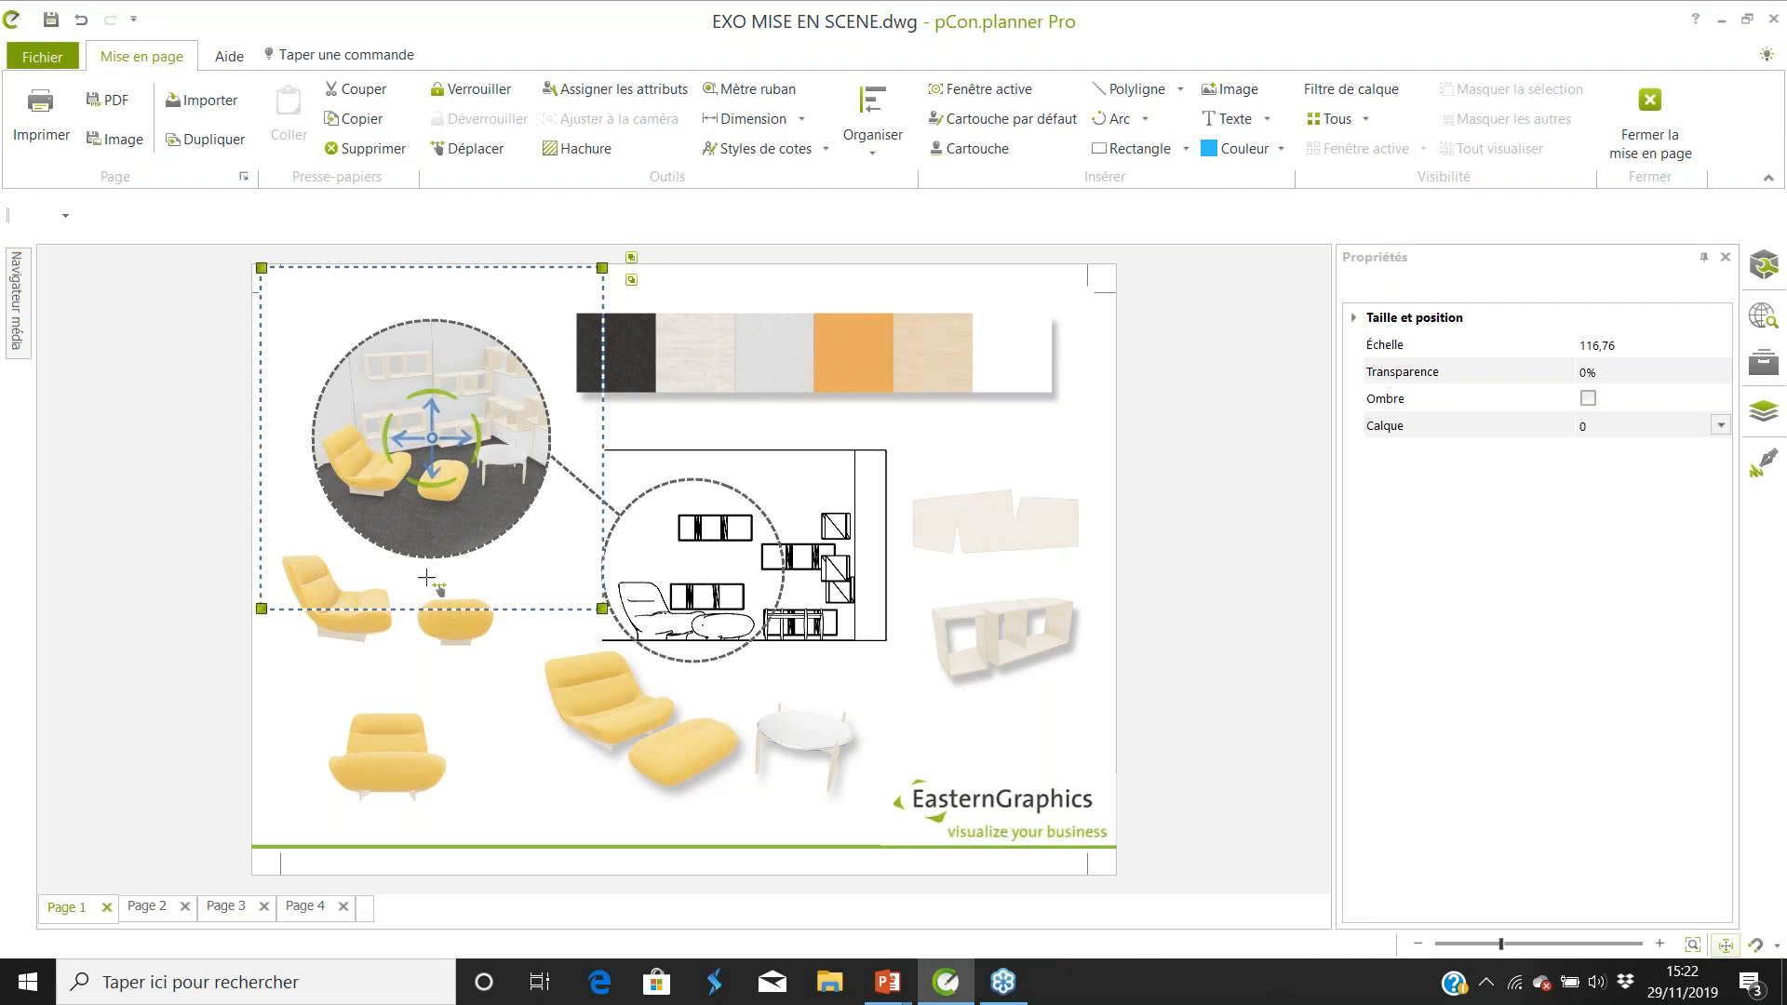
# Add a new blank page and insert a view near the page's upper-left margin corner.
pyautogui.click(369, 905)
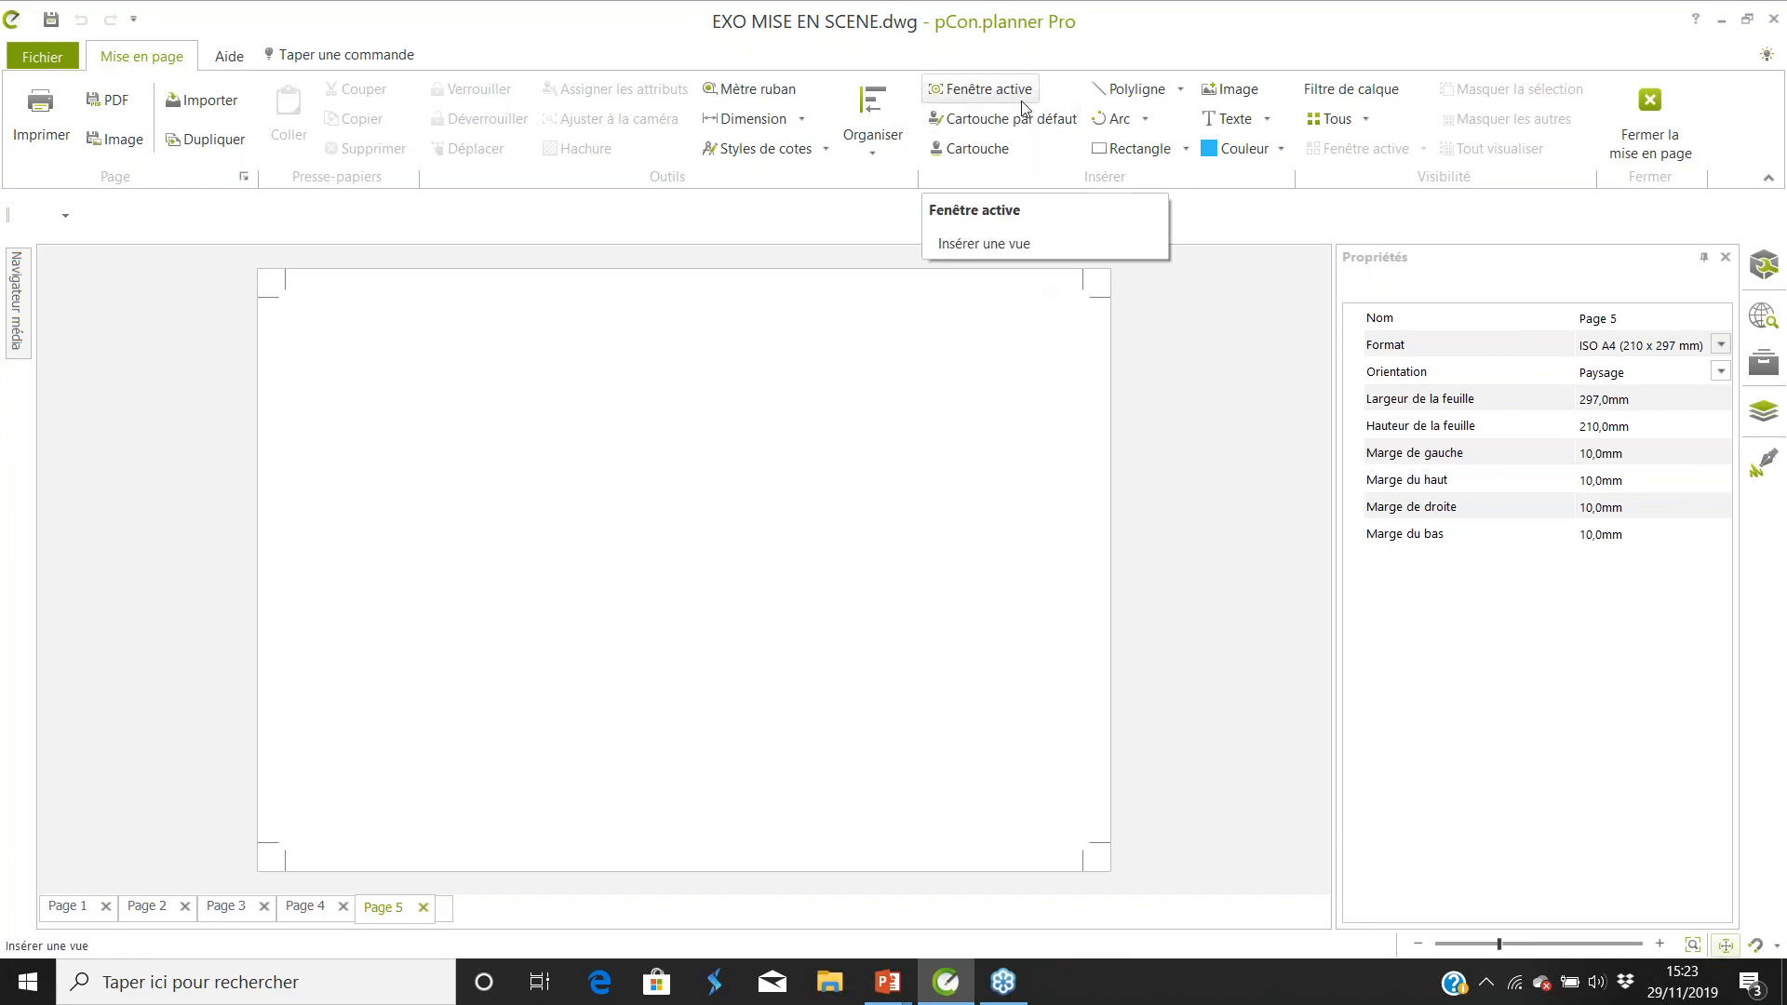
pyautogui.click(997, 96)
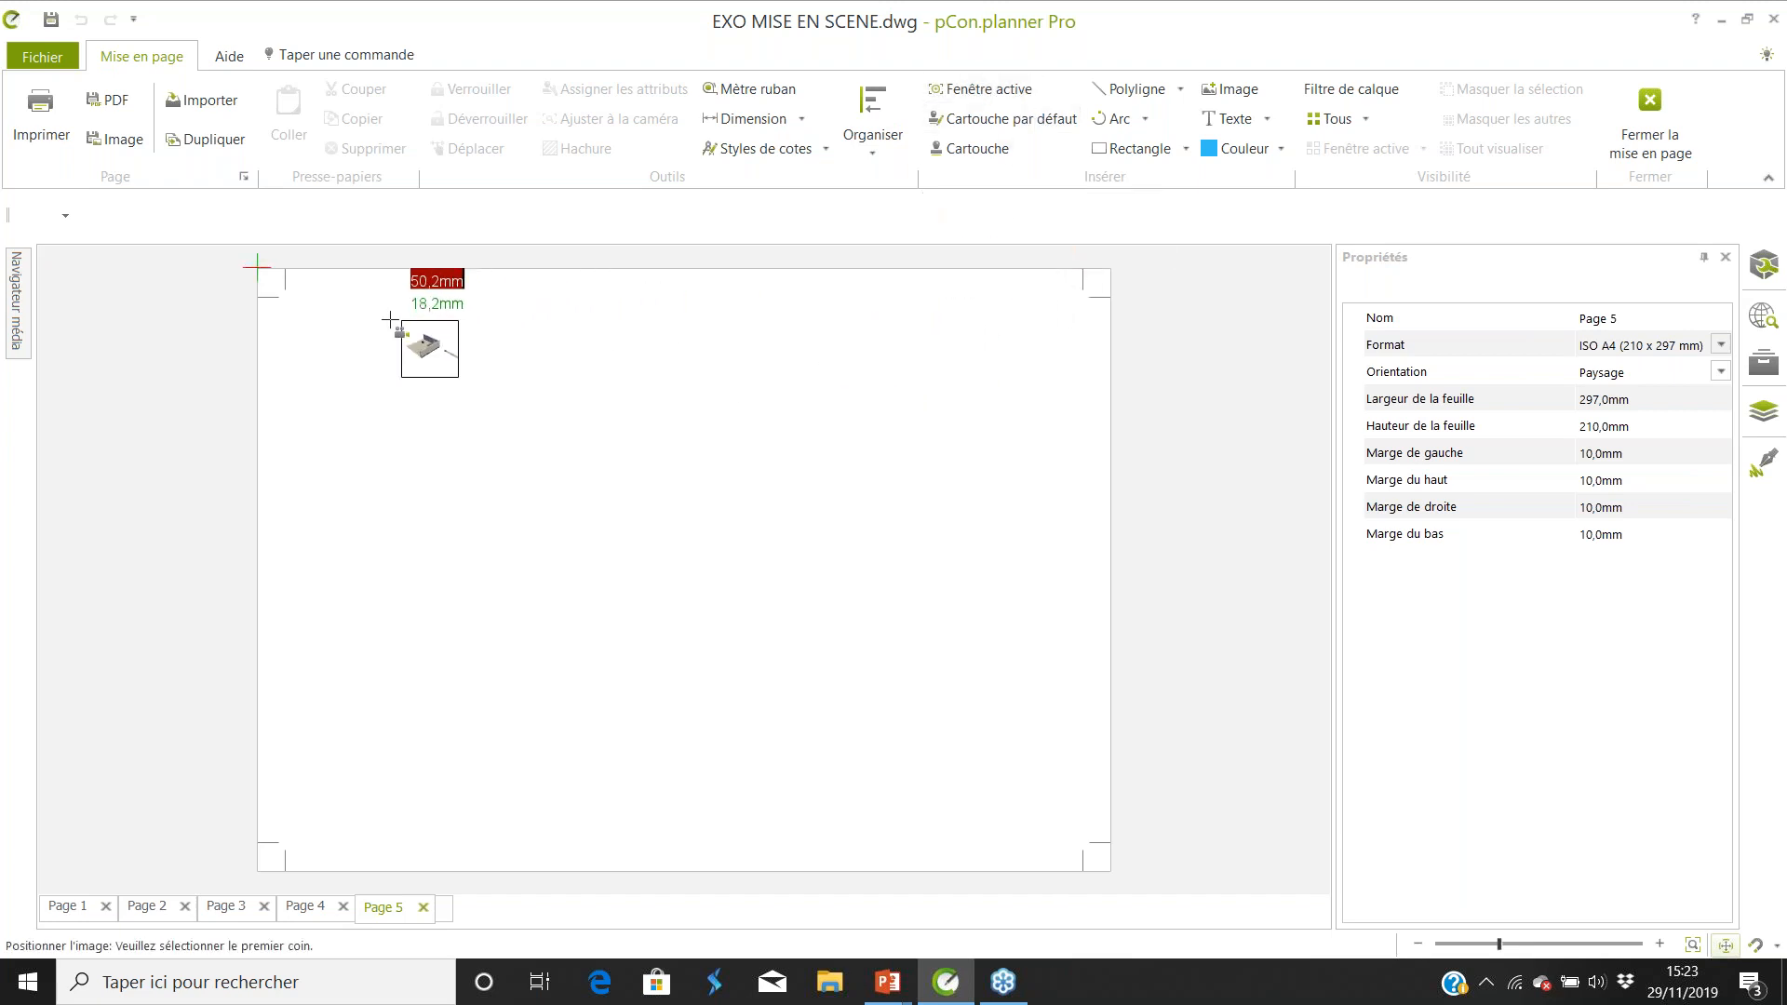
pyautogui.click(297, 298)
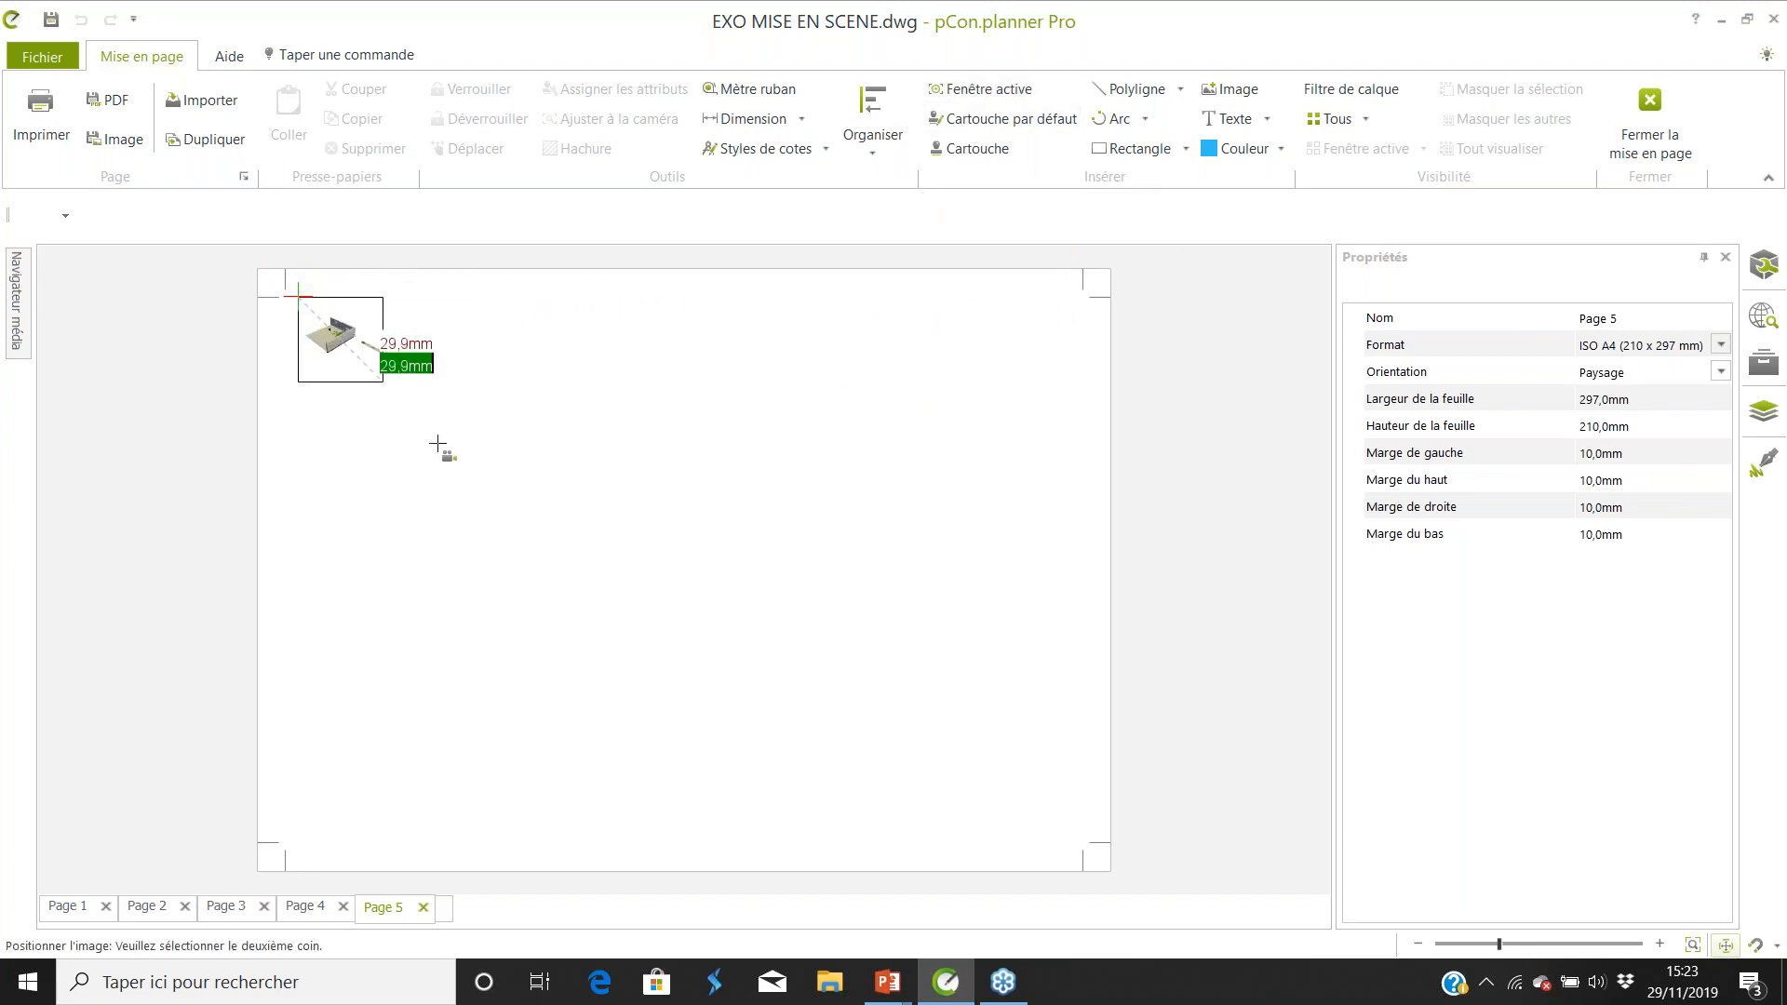
pyautogui.click(600, 577)
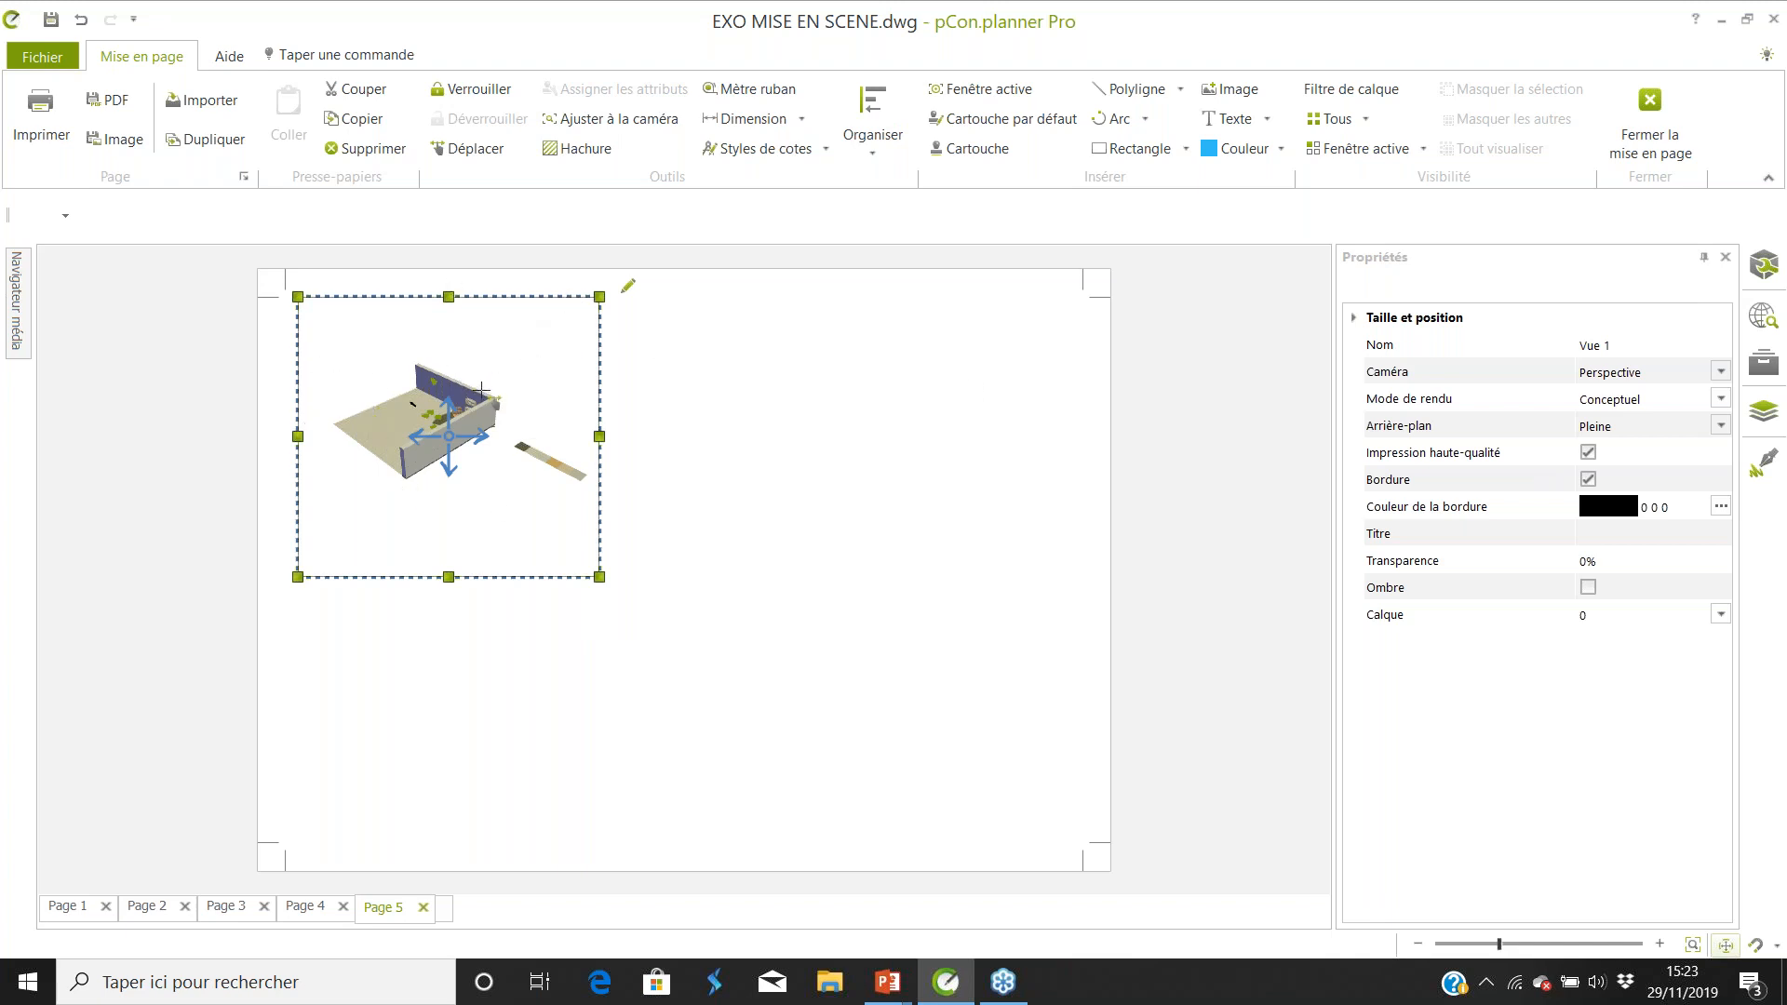
# Set the inserted view's camera to Caméra 4 and its render mode to Réaliste.
pyautogui.click(1719, 371)
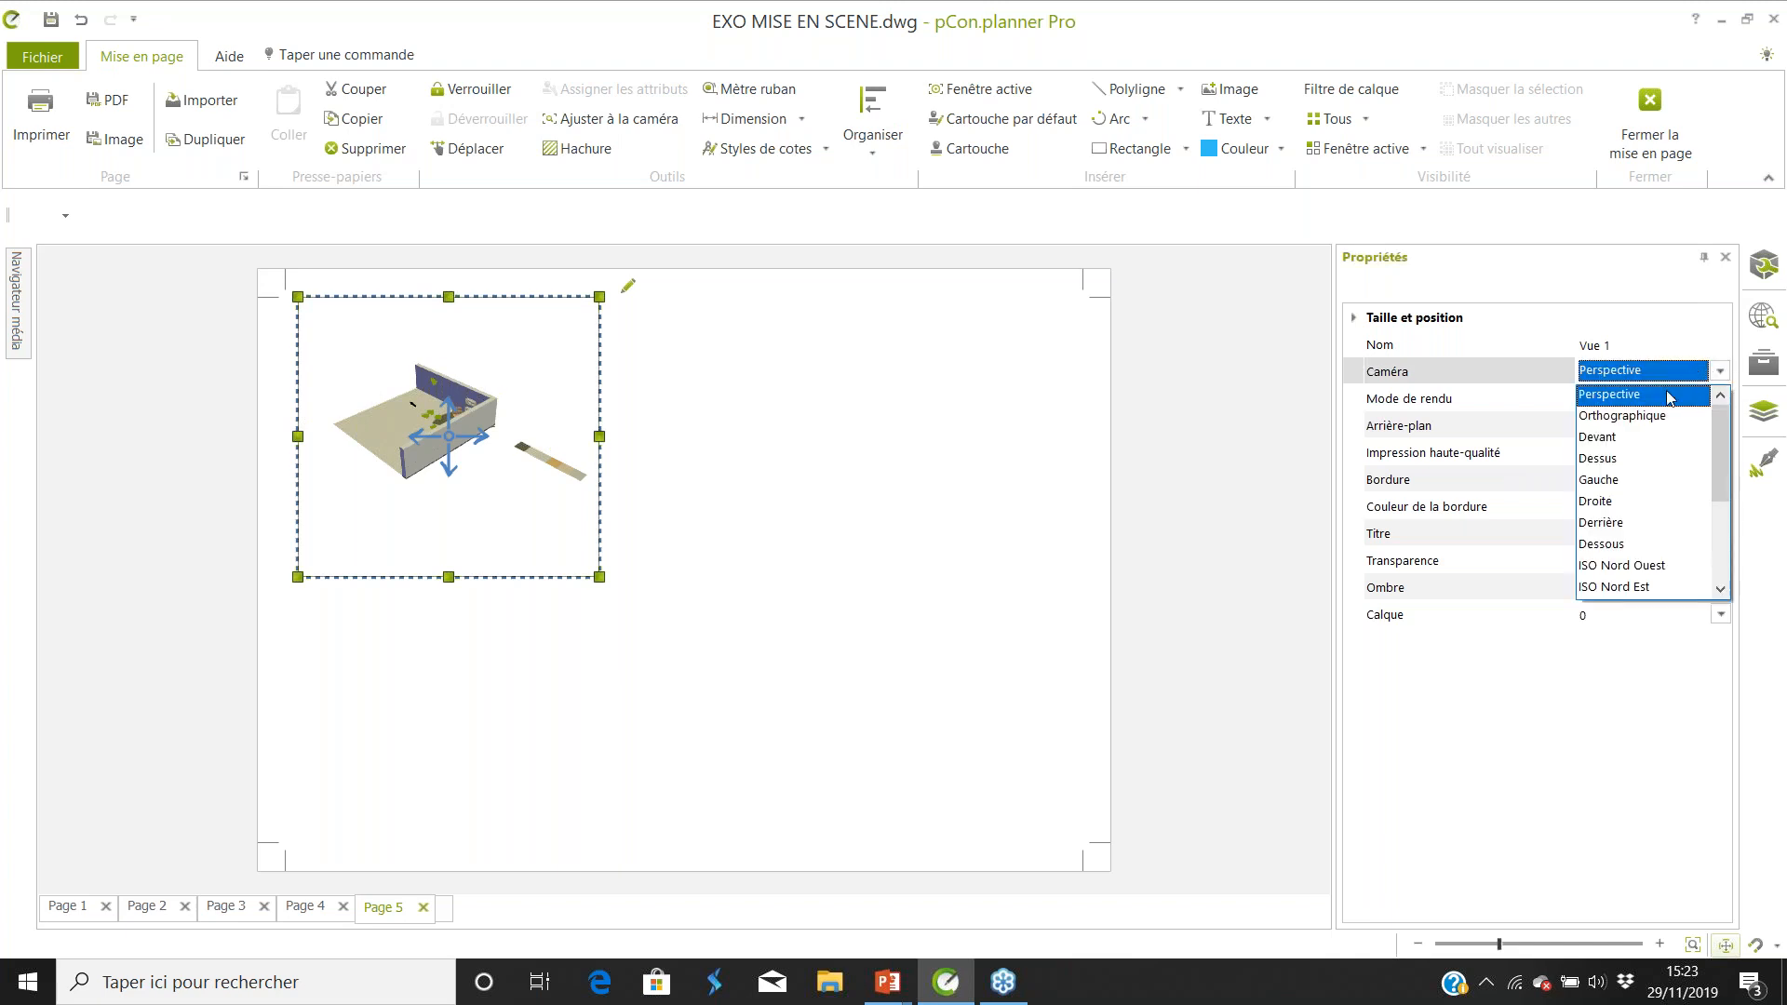
pyautogui.click(1656, 396)
pyautogui.click(1720, 371)
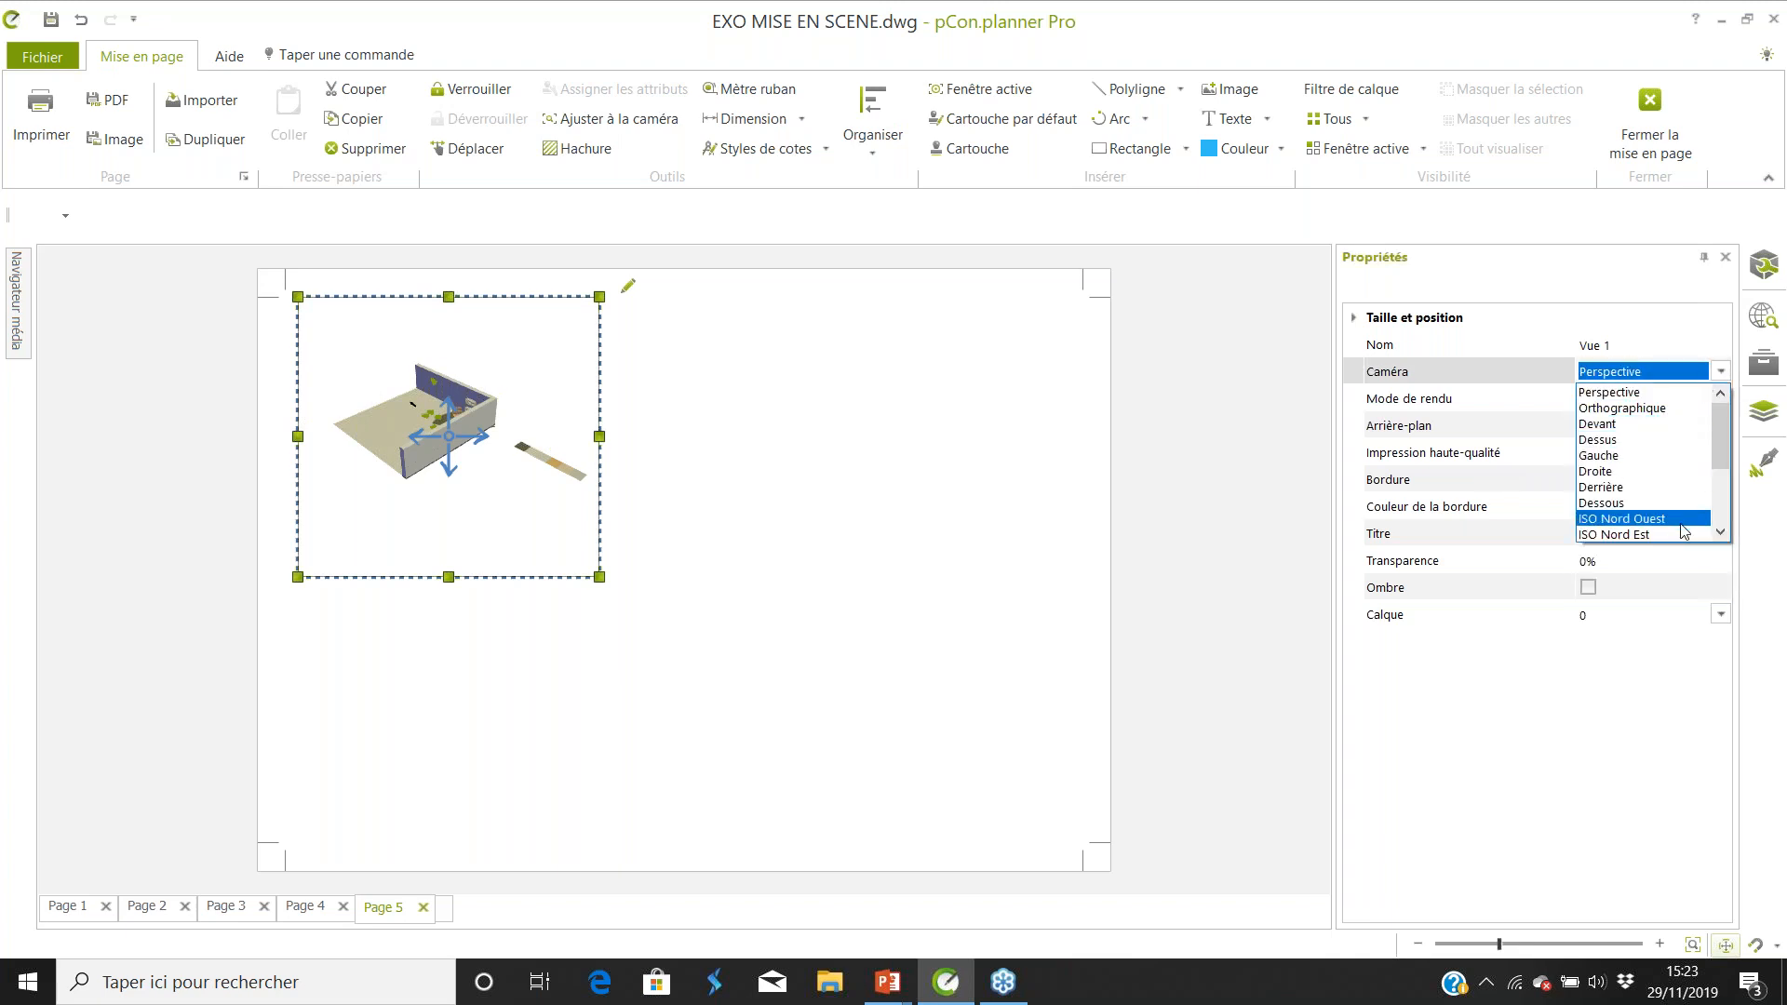
pyautogui.scroll(-3, 1720, 532)
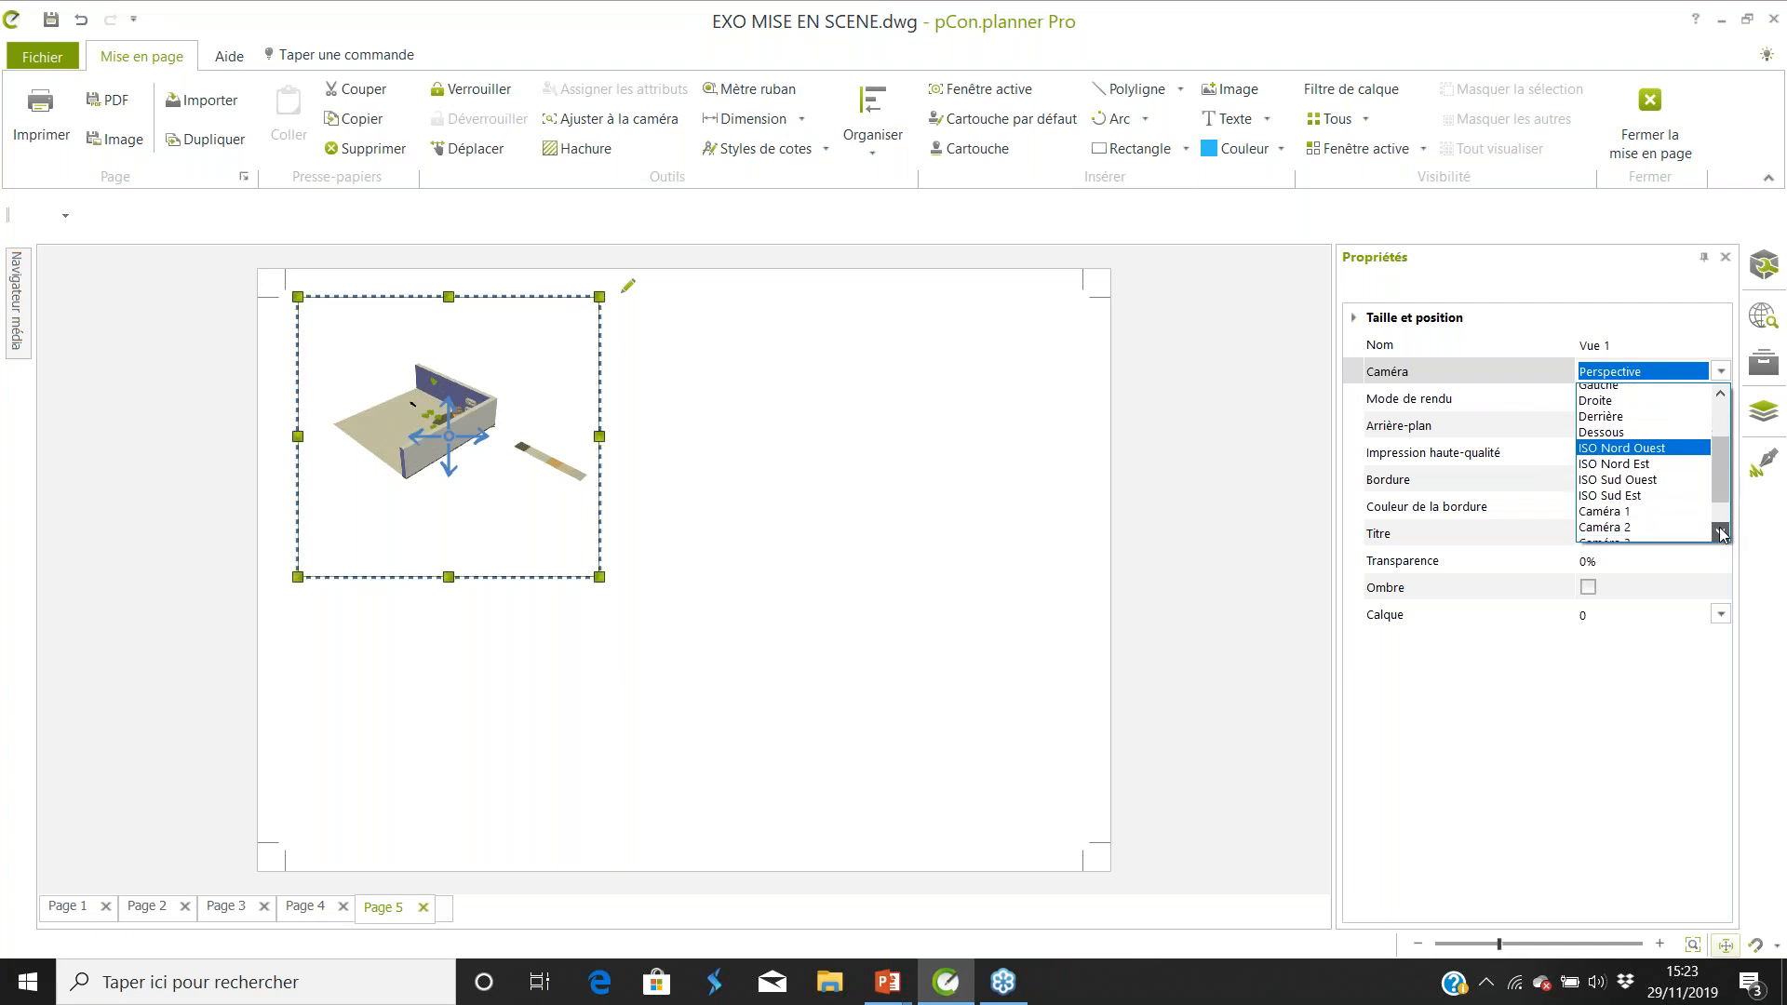
pyautogui.click(1639, 504)
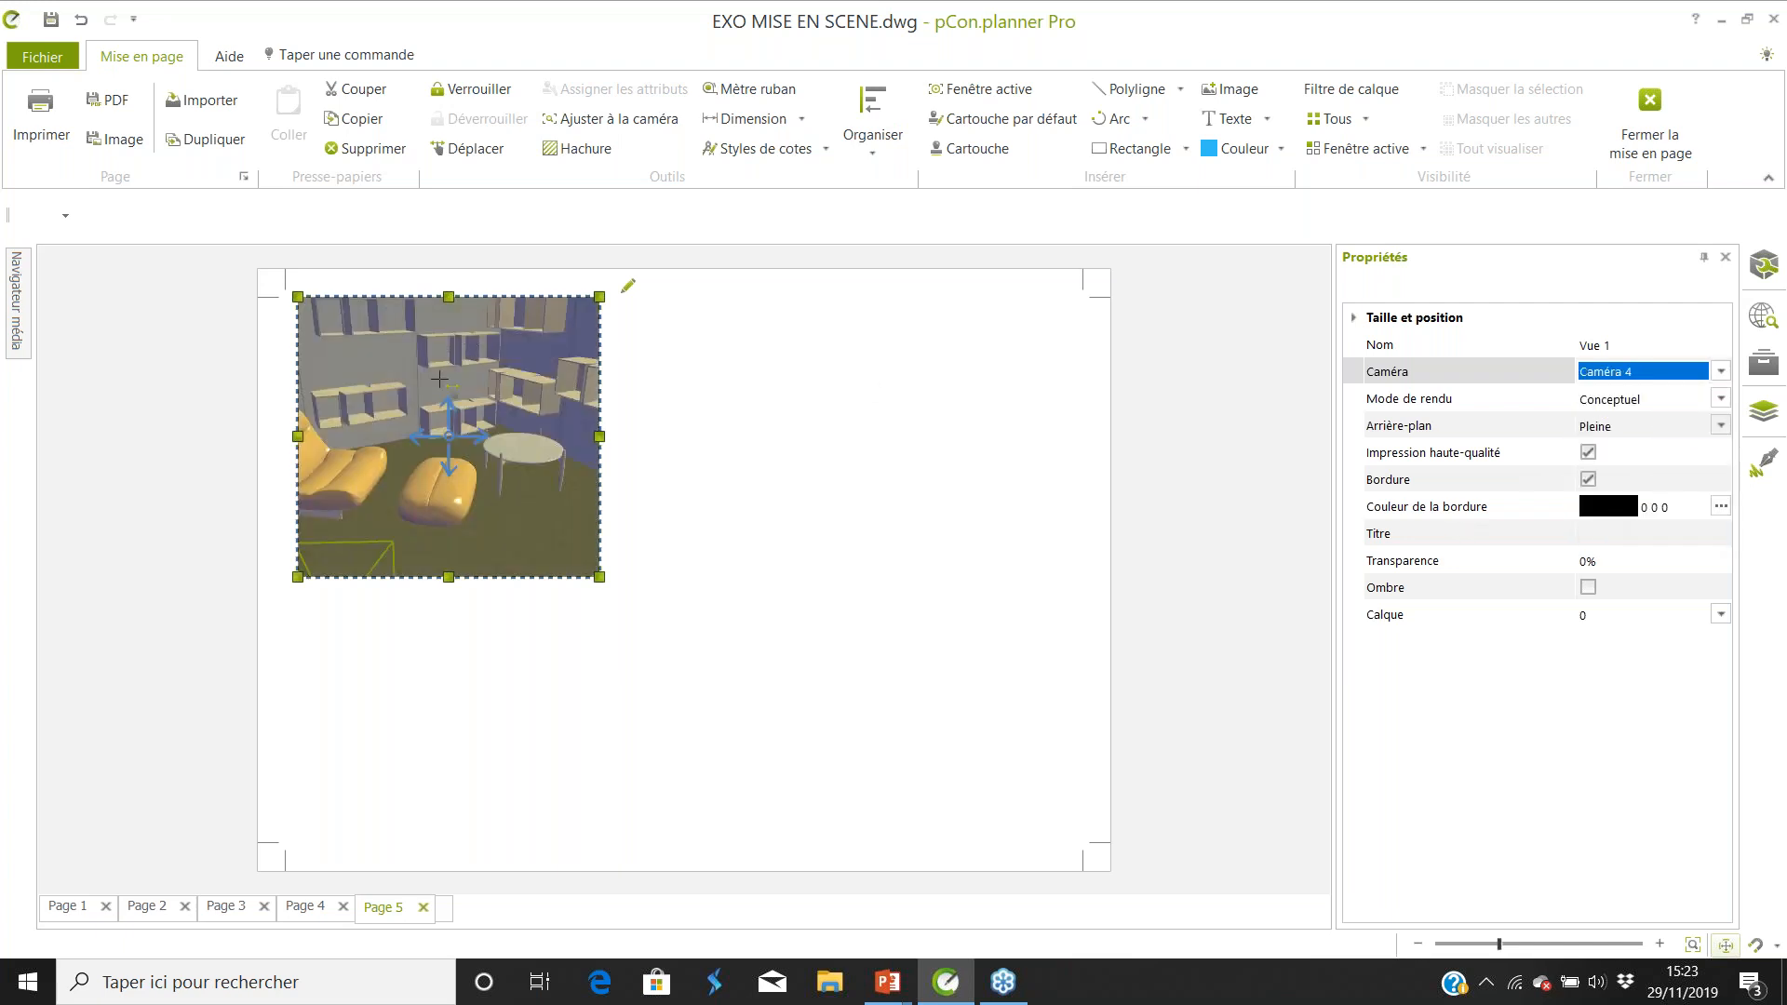
pyautogui.click(1721, 399)
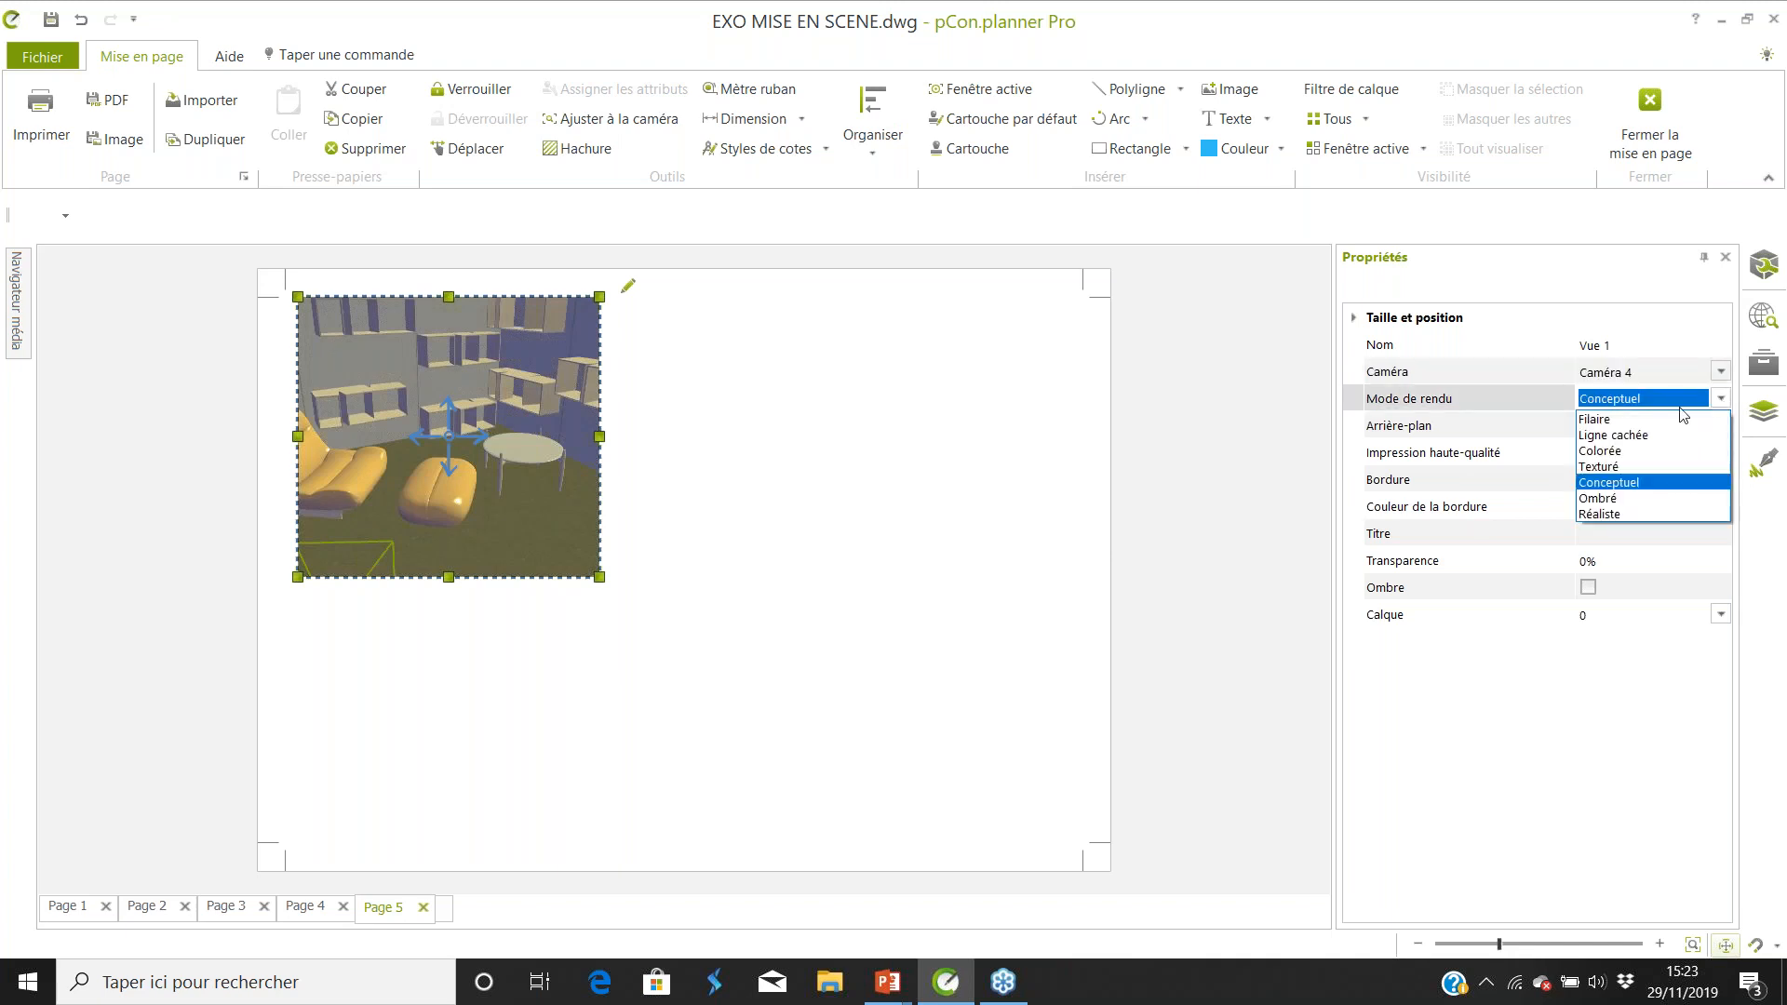
pyautogui.click(1638, 513)
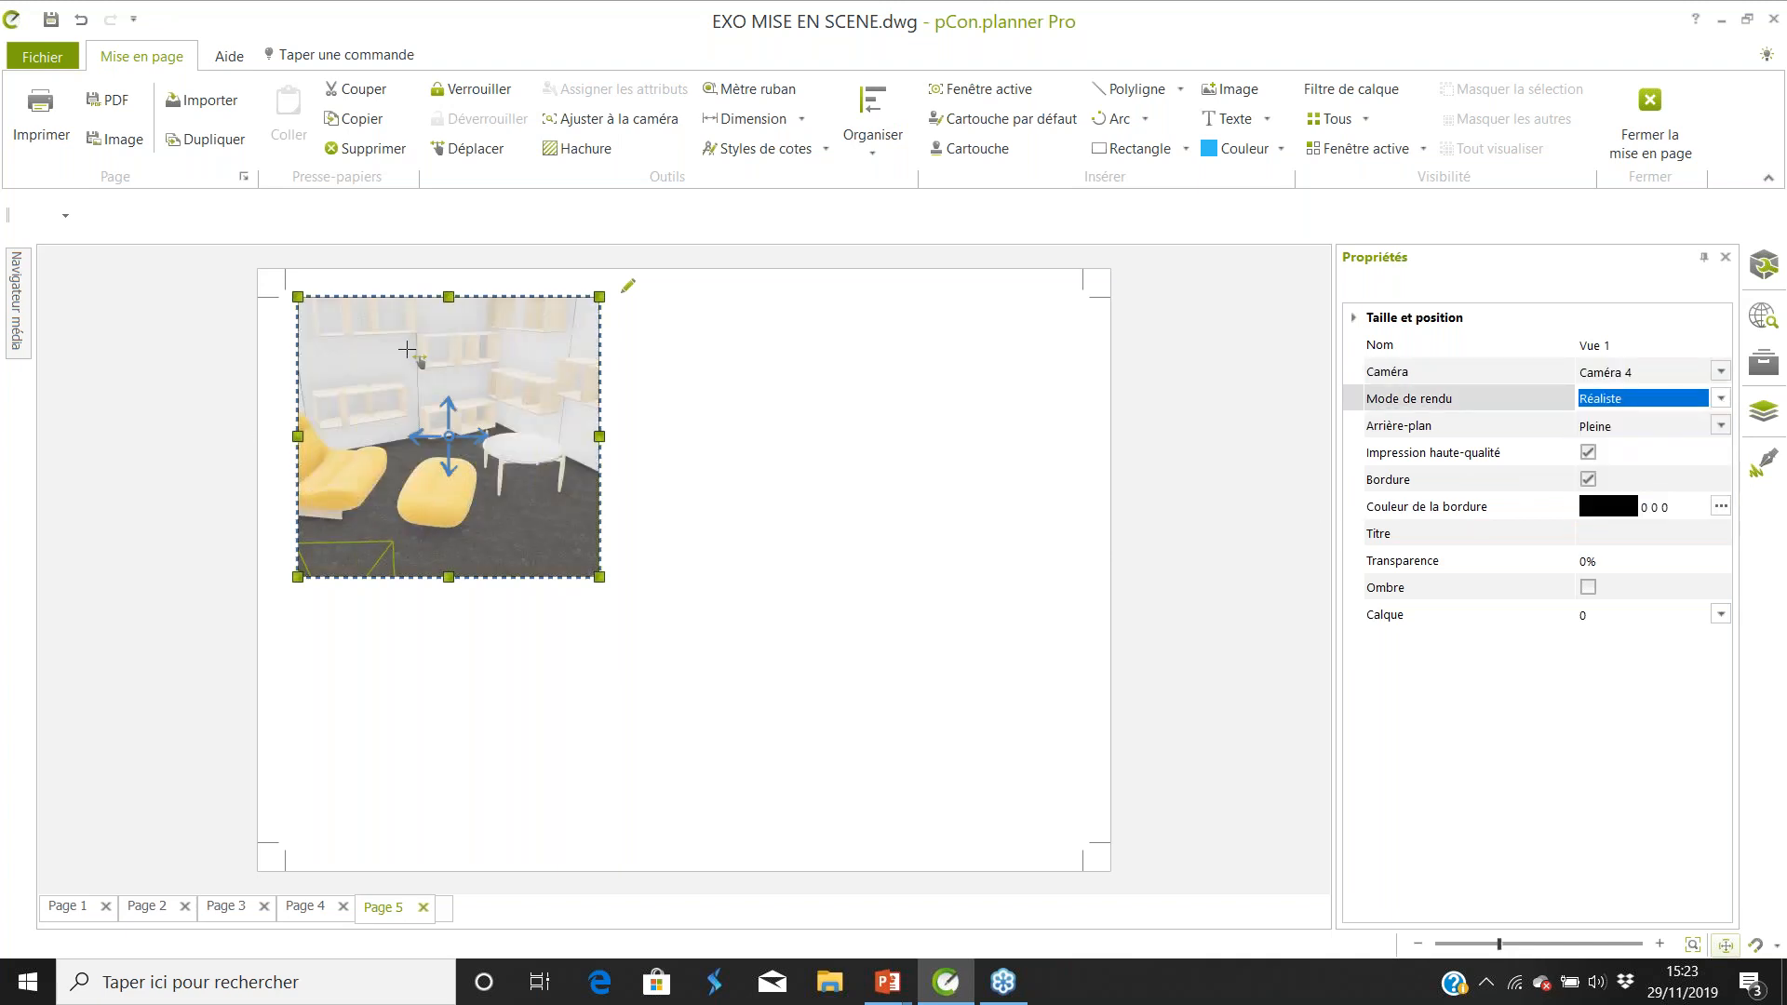
# Inside the view, isolate the yellow armchair and its footstool by hiding all other objects.
pyautogui.doubleClick(464, 466)
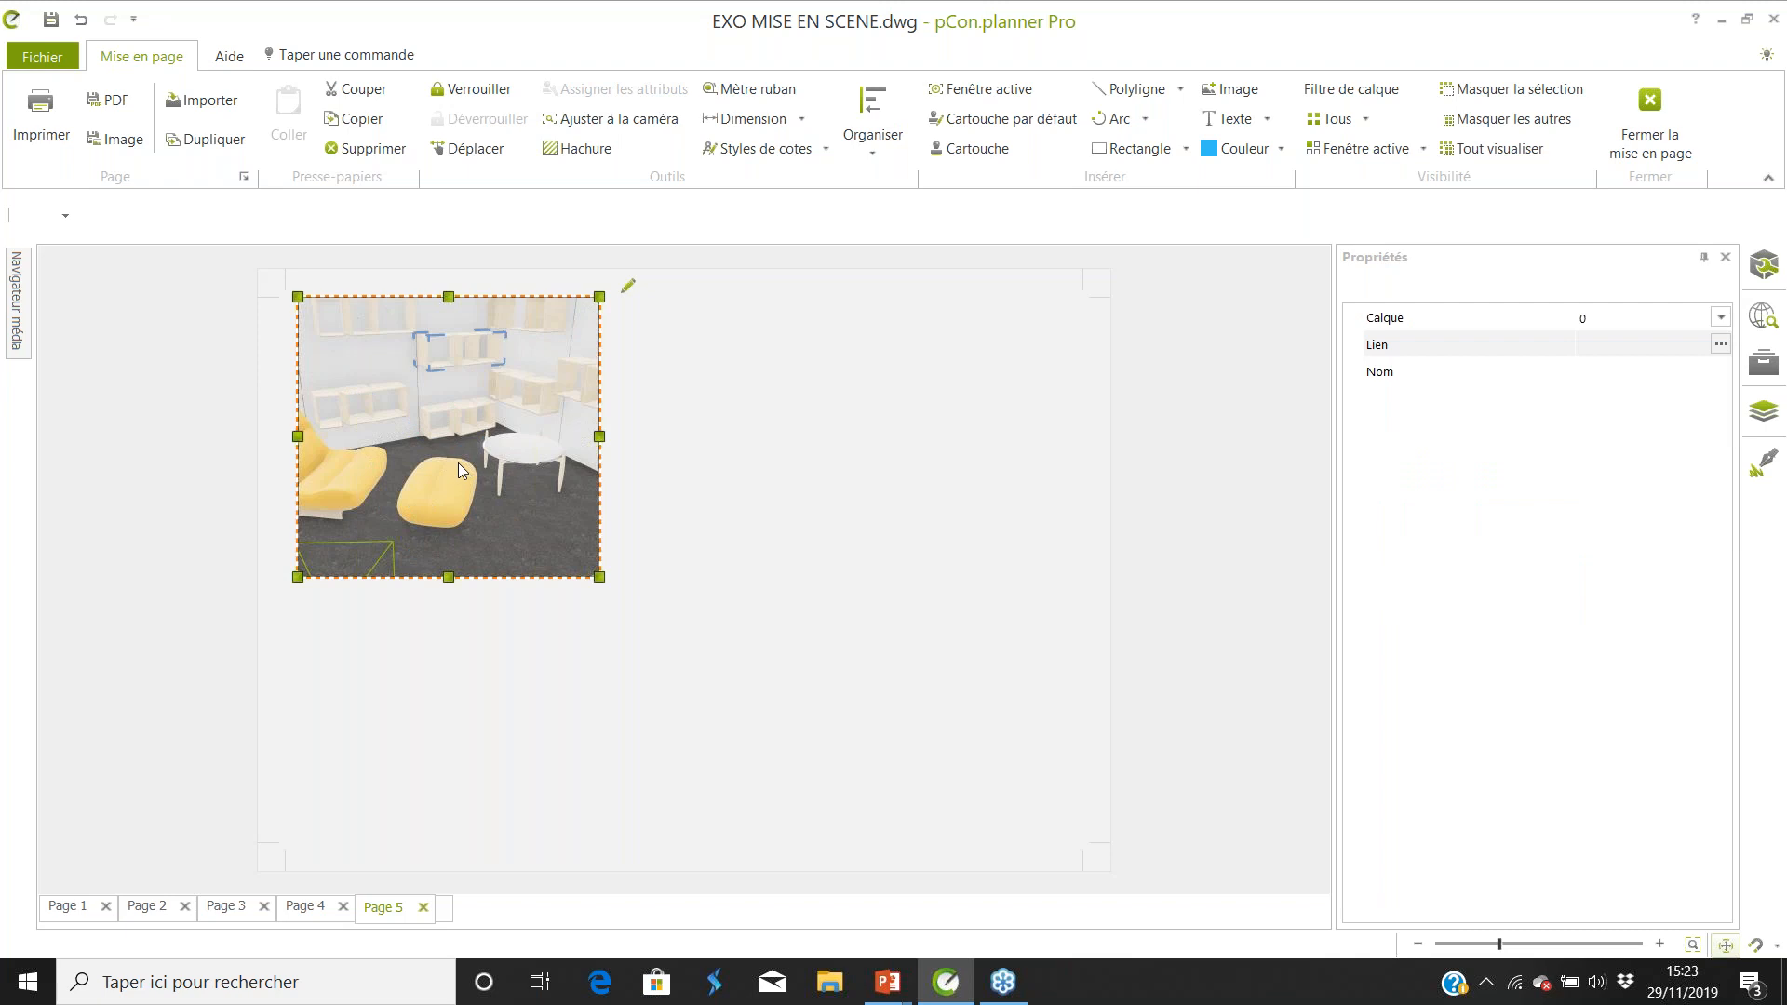
pyautogui.click(354, 471)
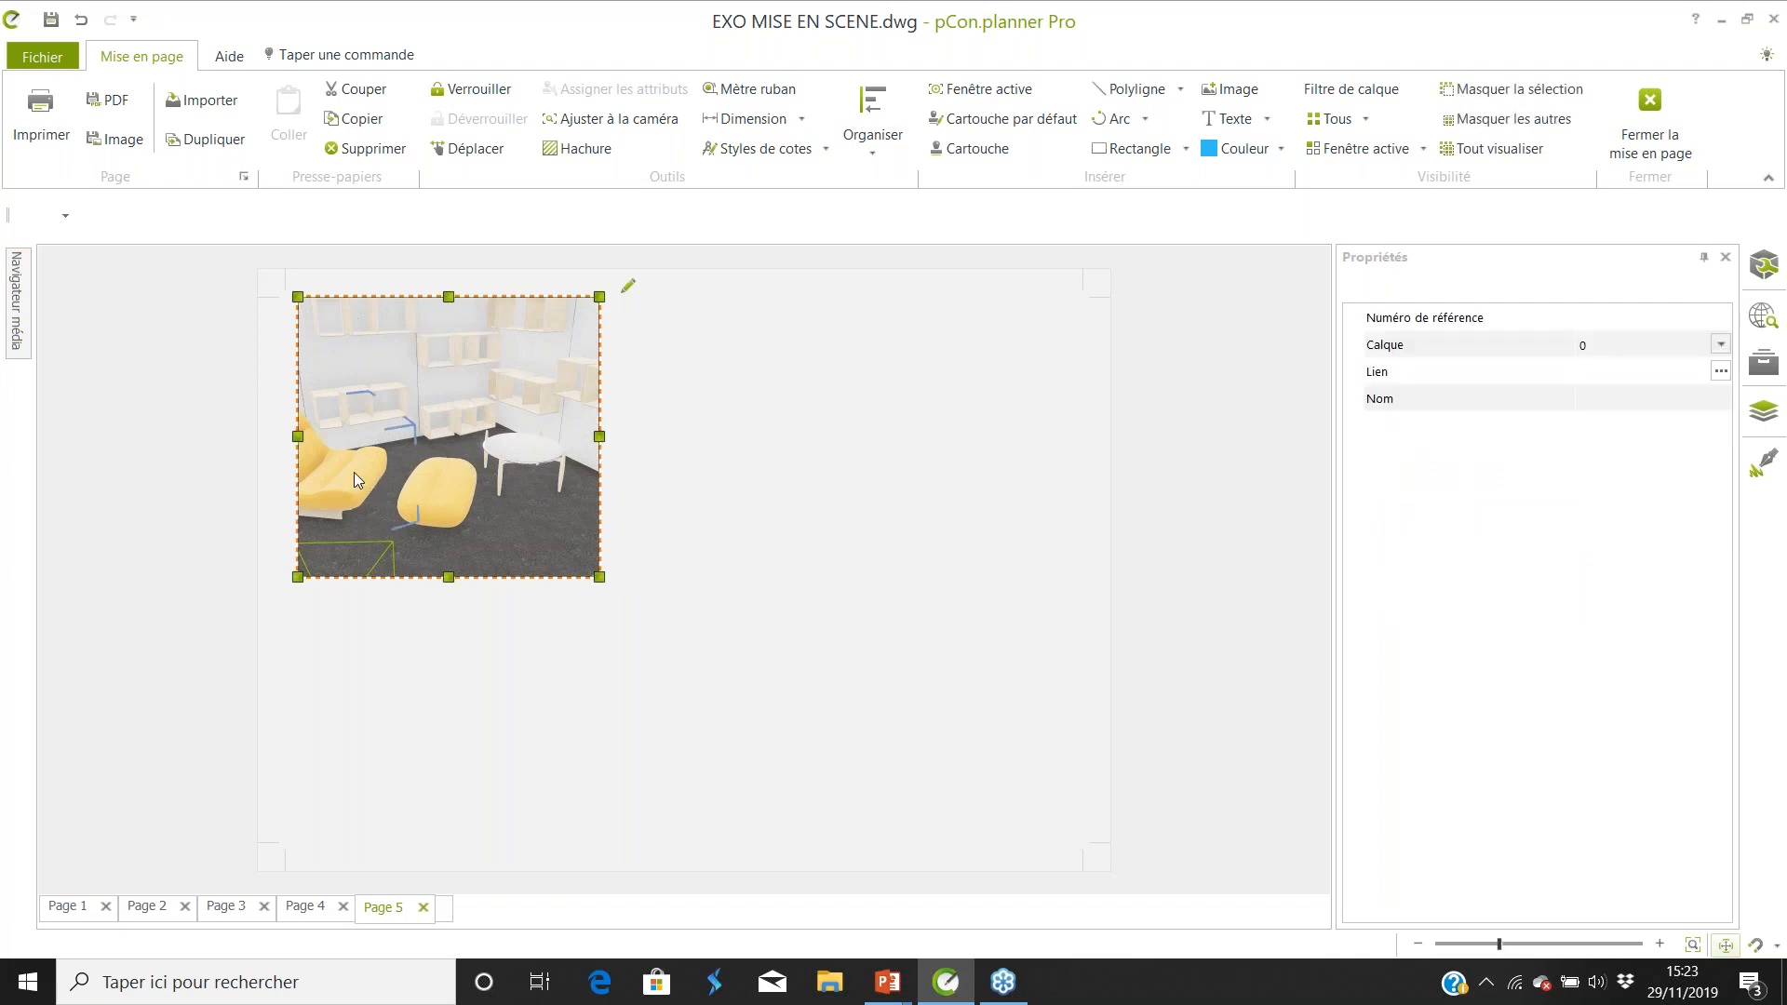
pyautogui.click(445, 508)
pyautogui.click(1413, 154)
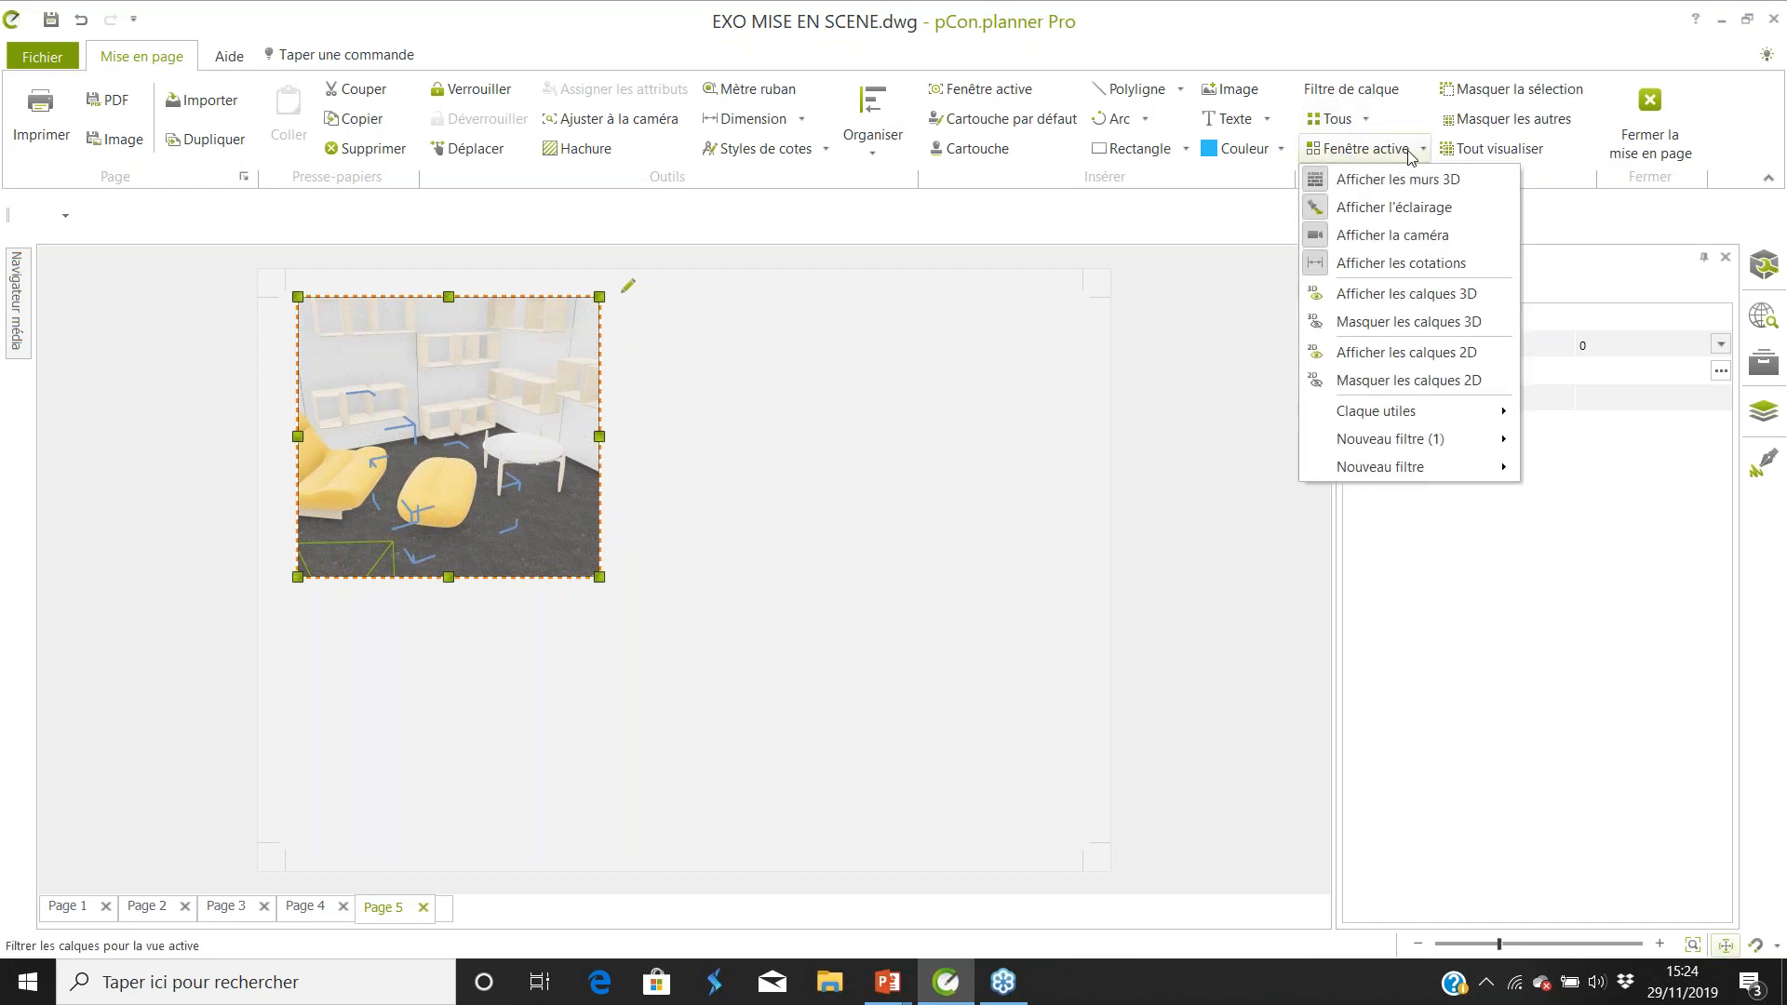
pyautogui.click(1547, 128)
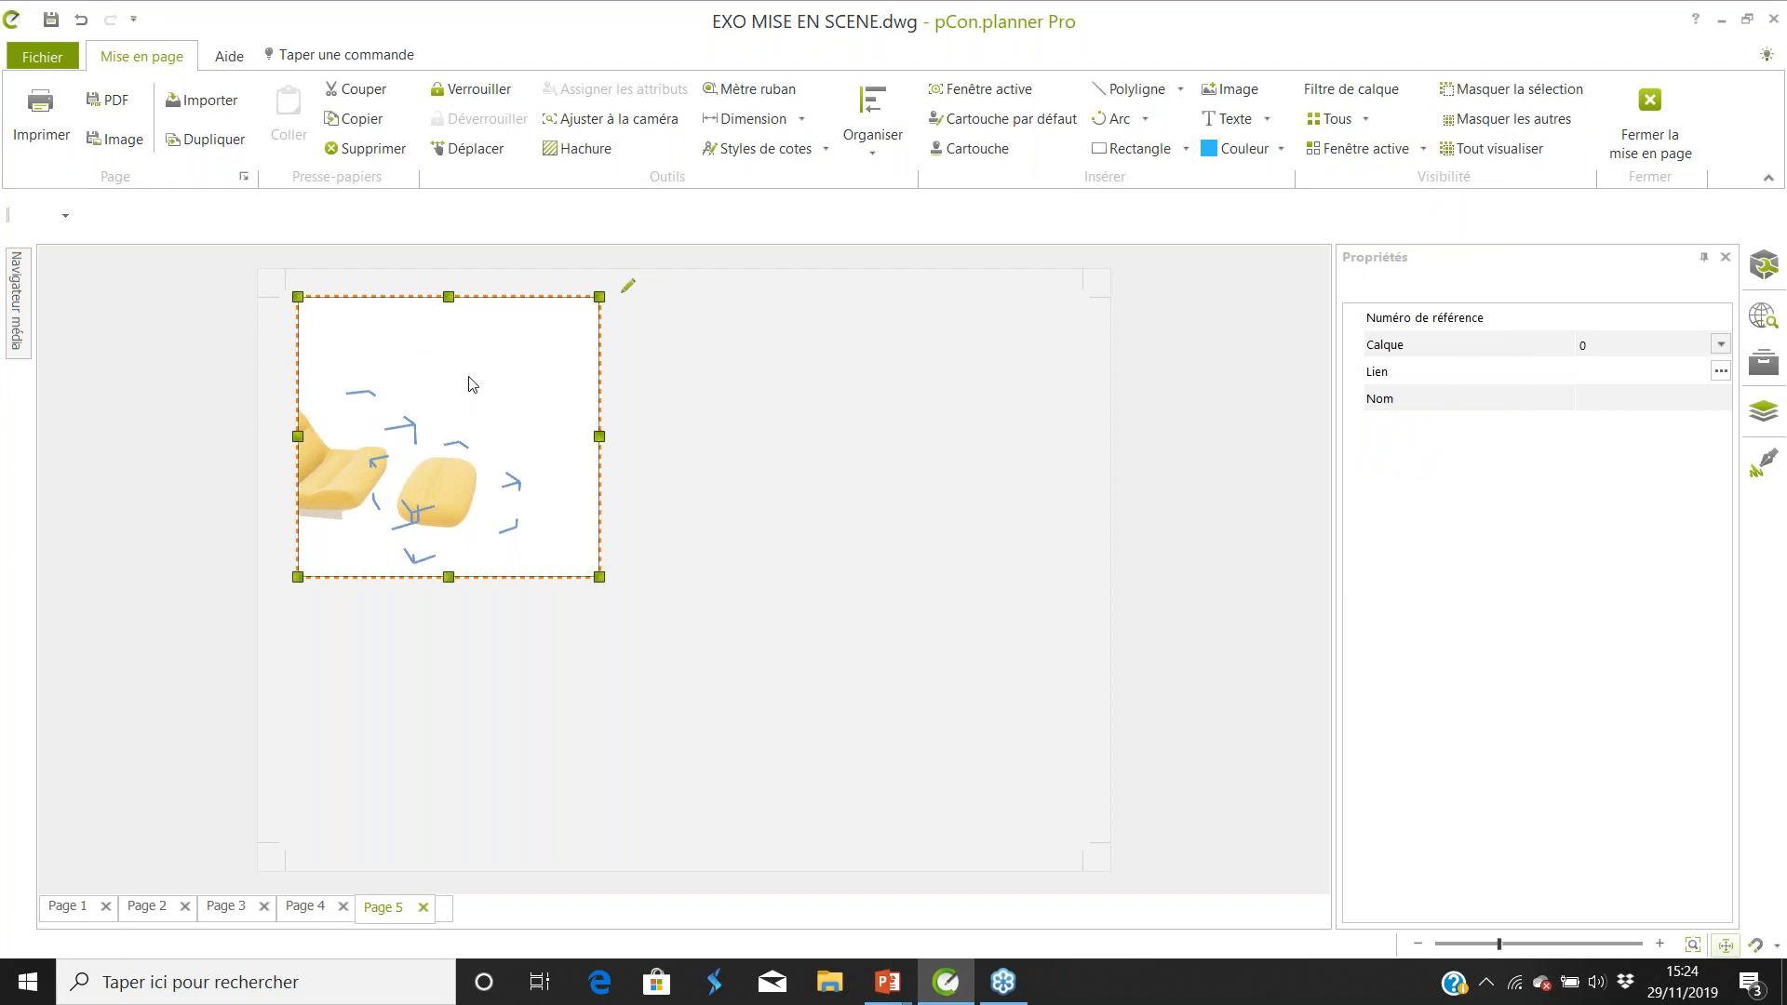
# Reframe the view's contents so the whole armchair and footstool fit inside the frame, and finish editing the view.
pyautogui.scroll(-3, 483, 383)
pyautogui.scroll(2, 494, 383)
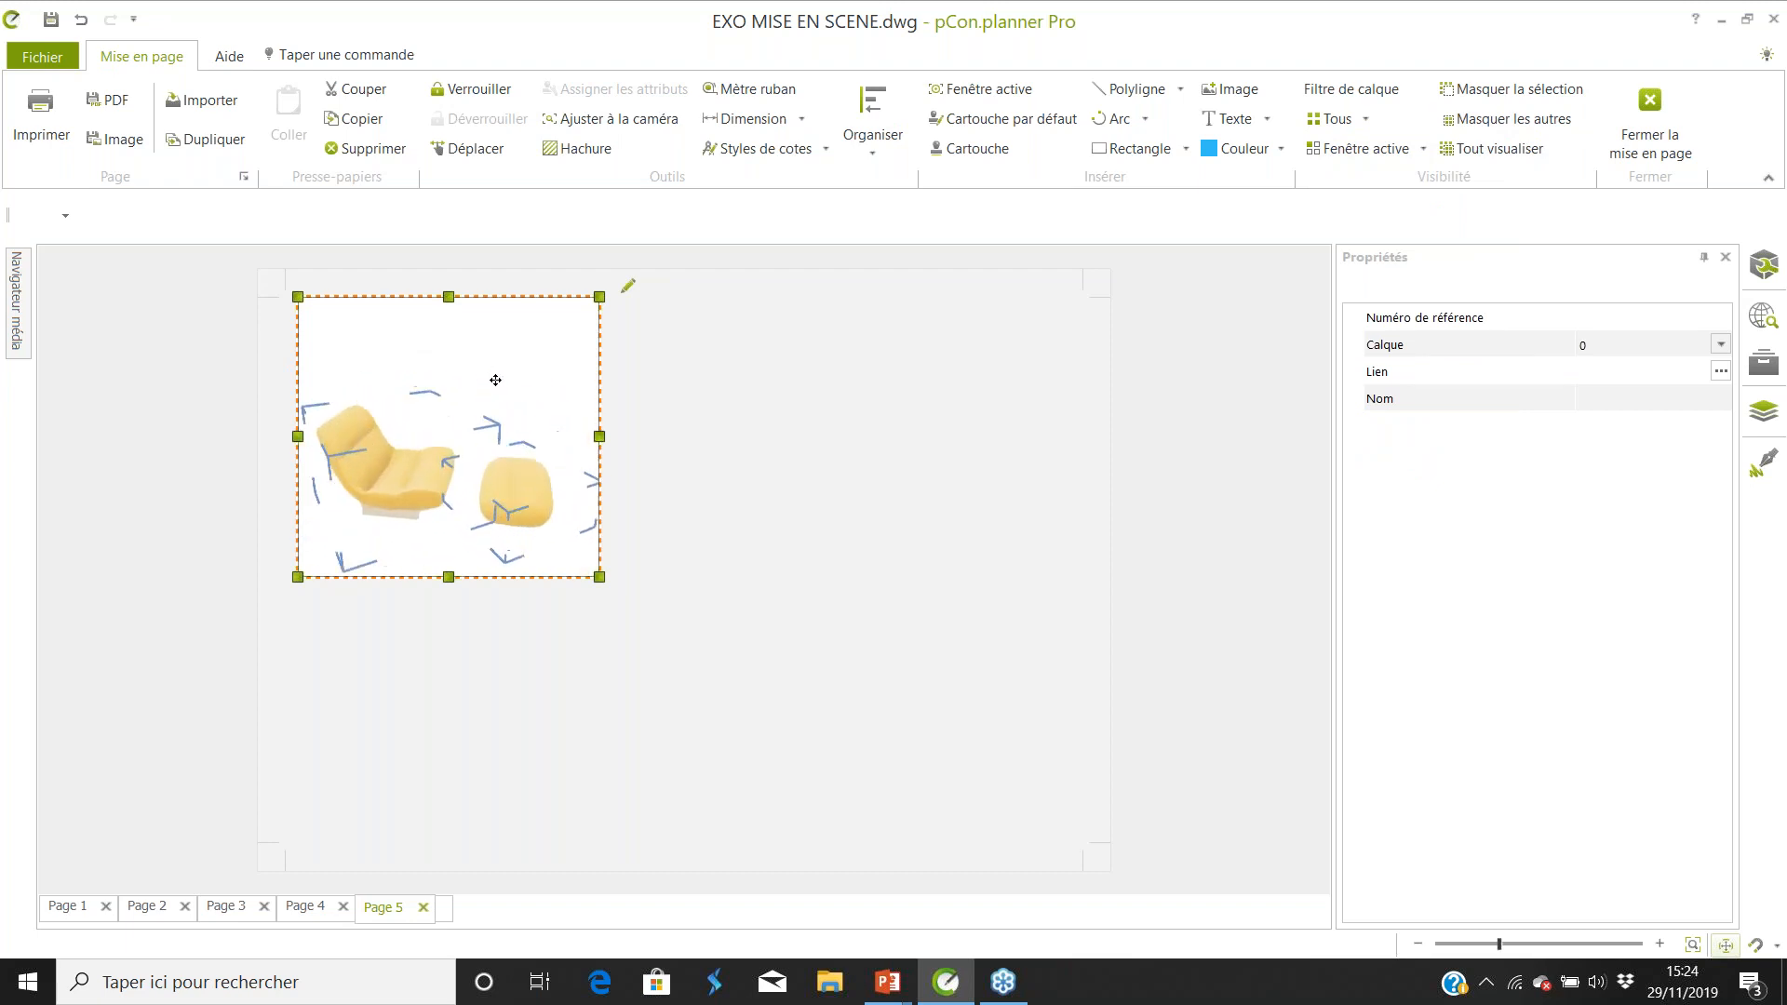
pyautogui.scroll(2, 491, 385)
pyautogui.scroll(-4, 489, 386)
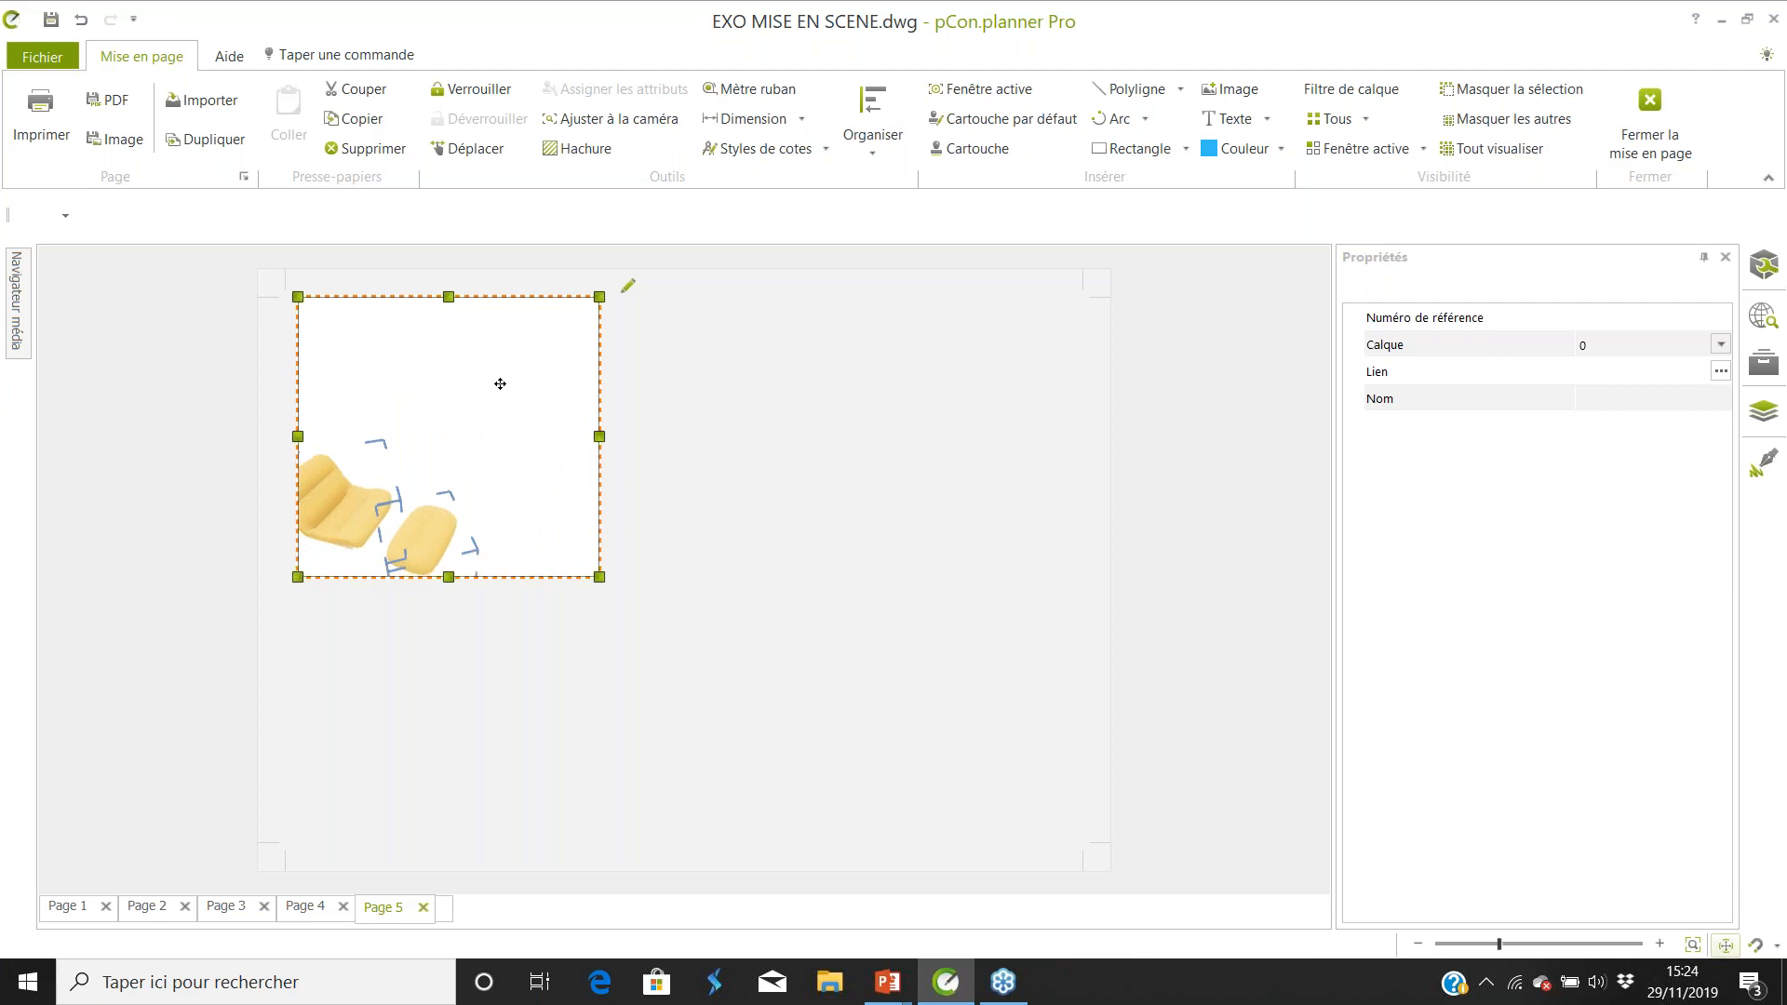
pyautogui.scroll(3, 481, 392)
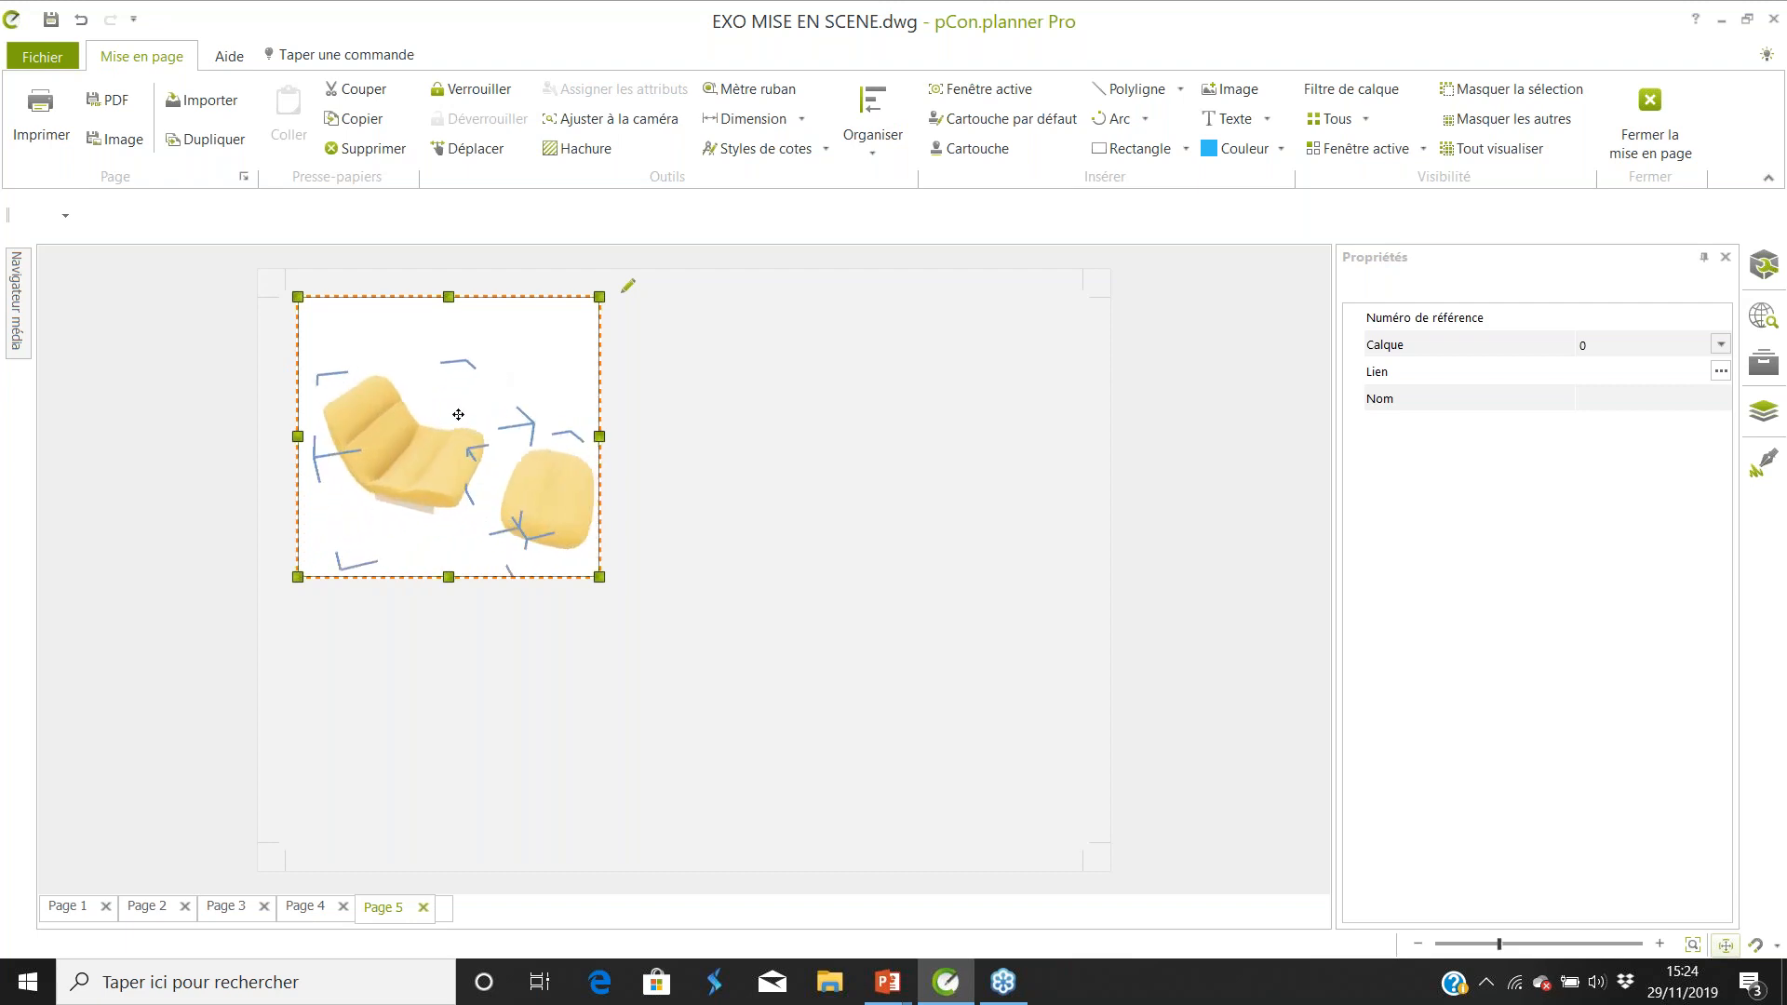
pyautogui.click(614, 469)
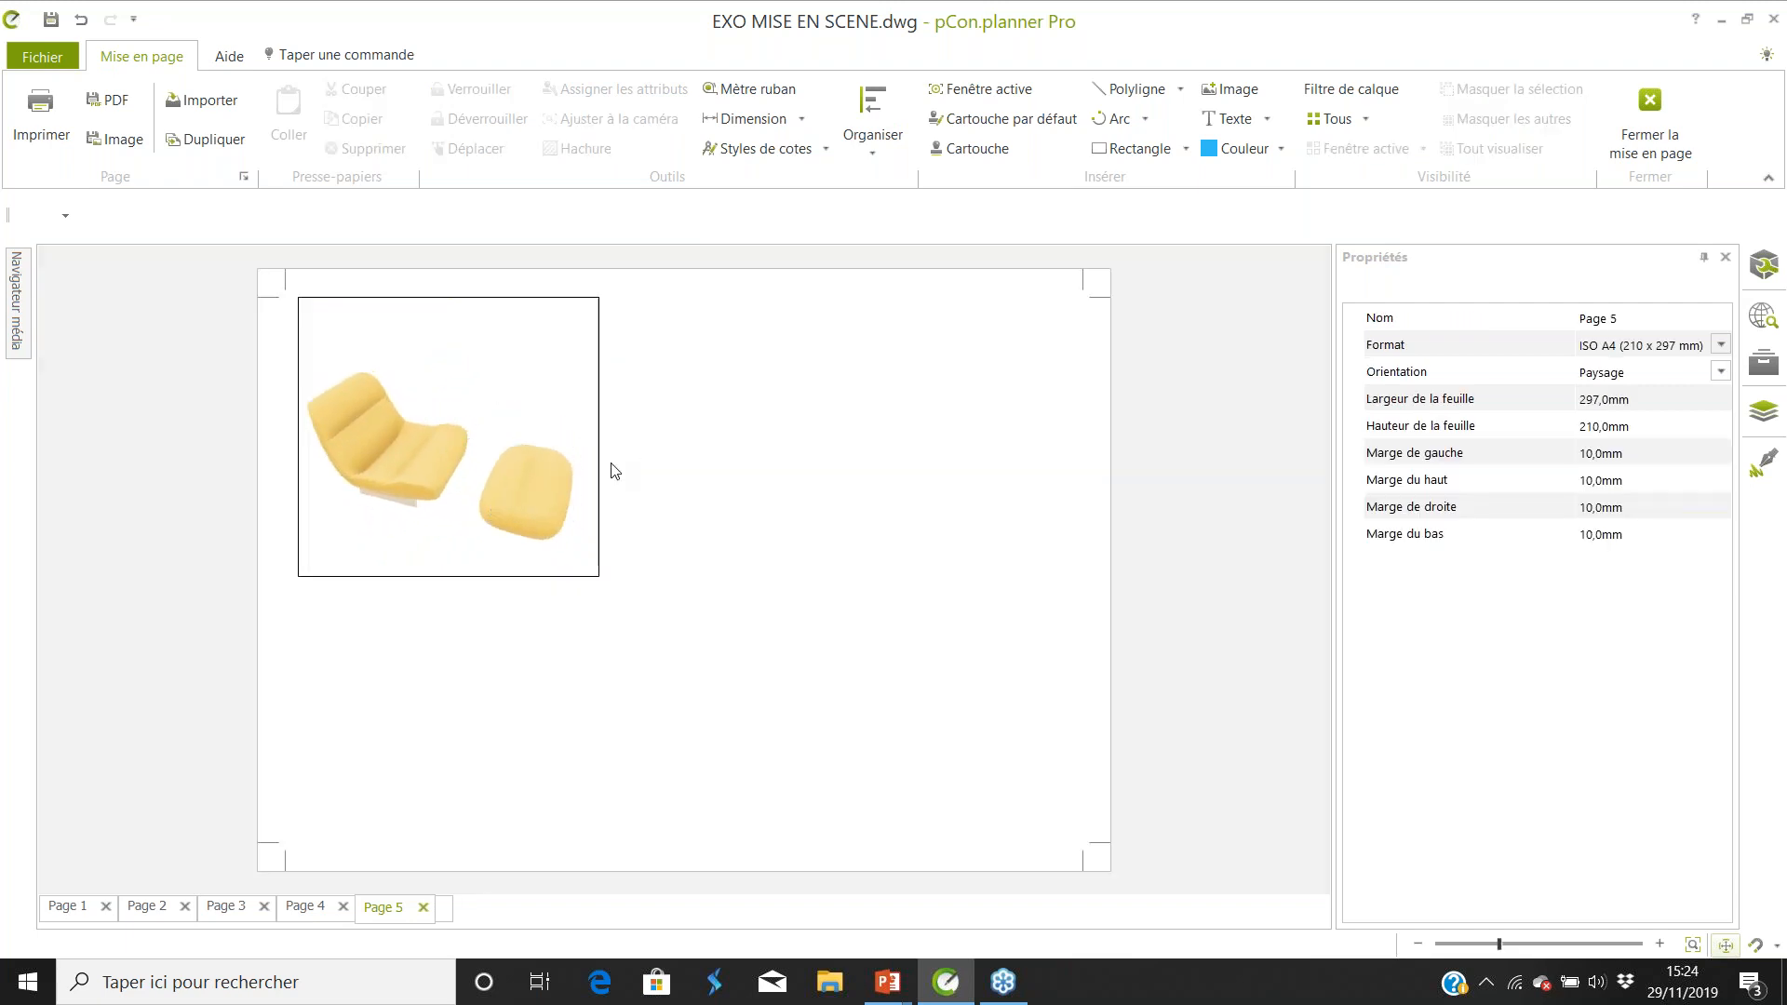
# Turn off the armchair view's border and enable its shadow.
pyautogui.click(538, 475)
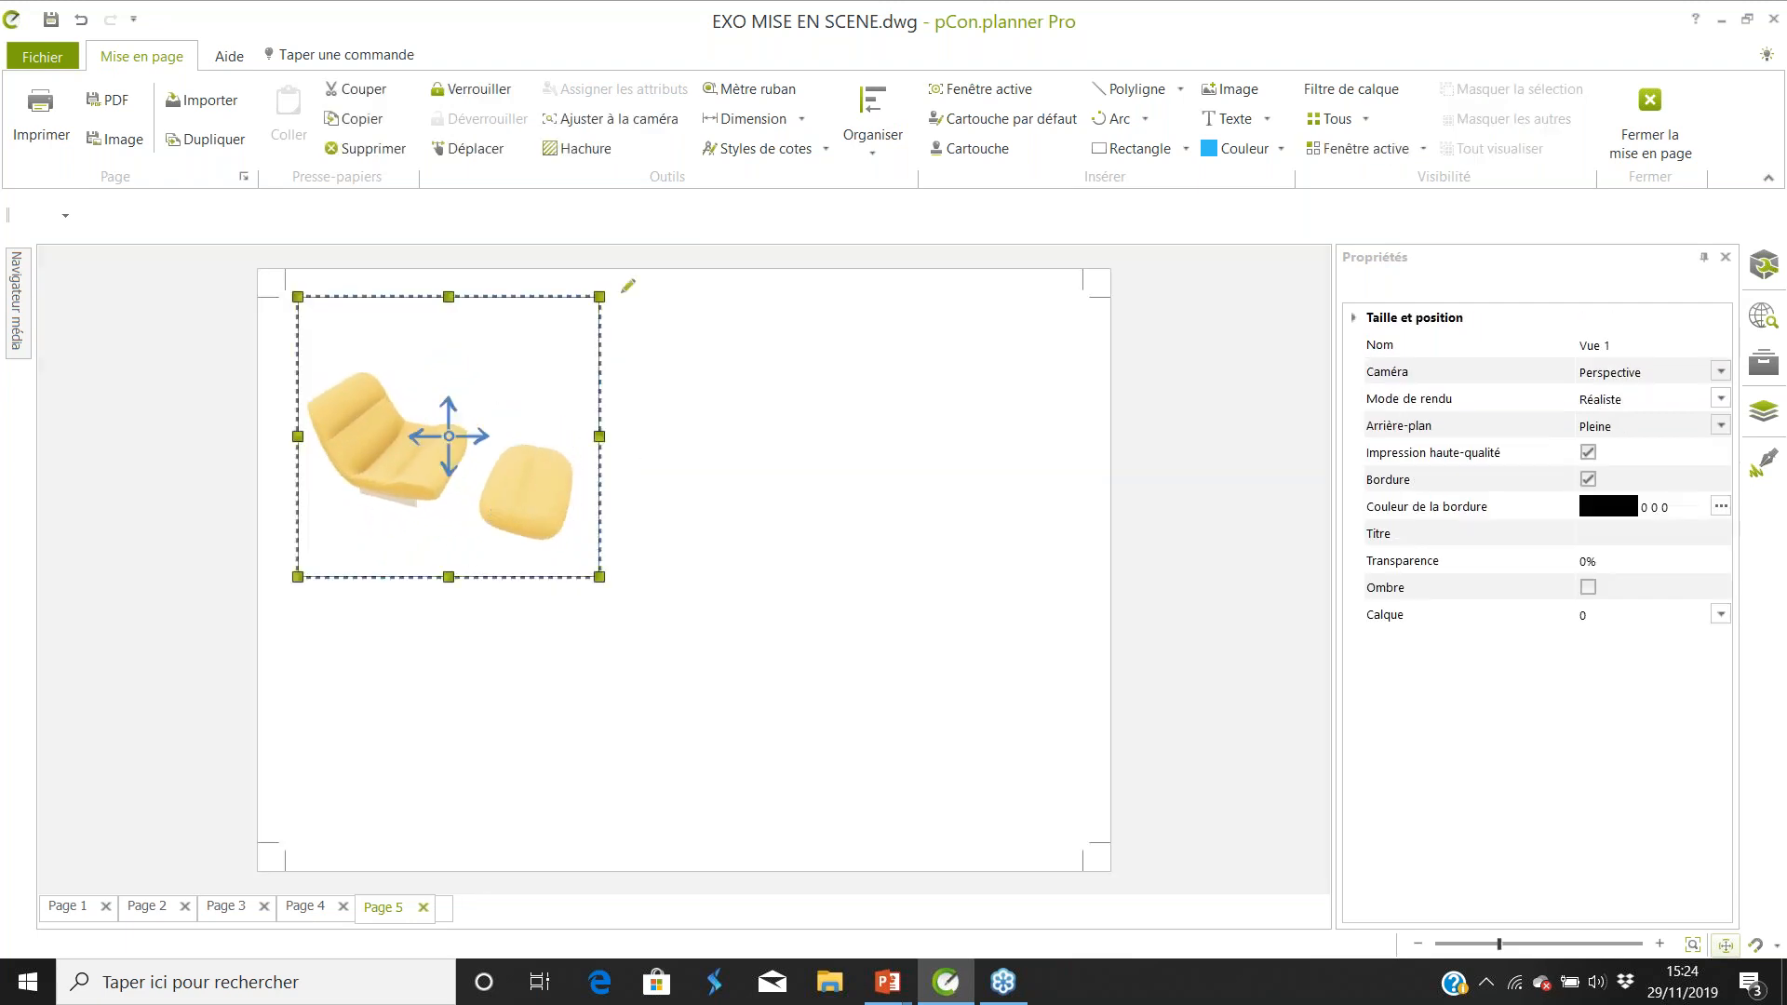
pyautogui.click(802, 421)
pyautogui.click(600, 528)
pyautogui.click(650, 403)
pyautogui.click(578, 387)
pyautogui.click(1588, 479)
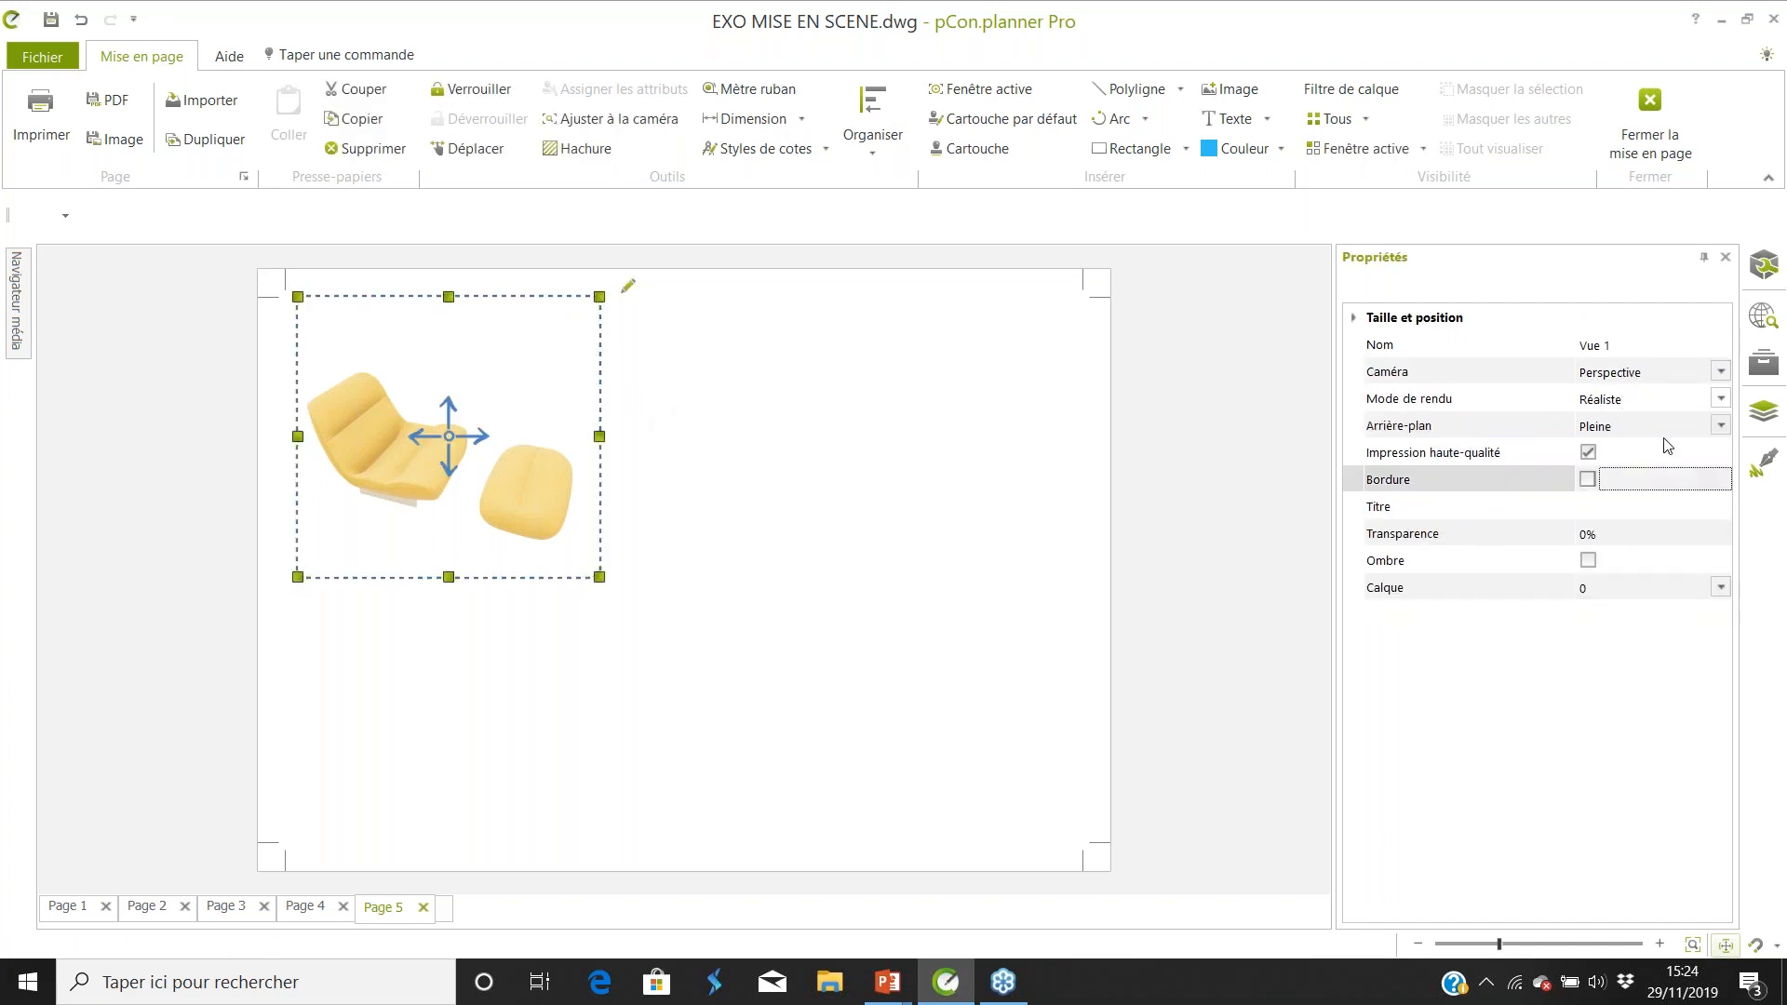
pyautogui.click(1588, 560)
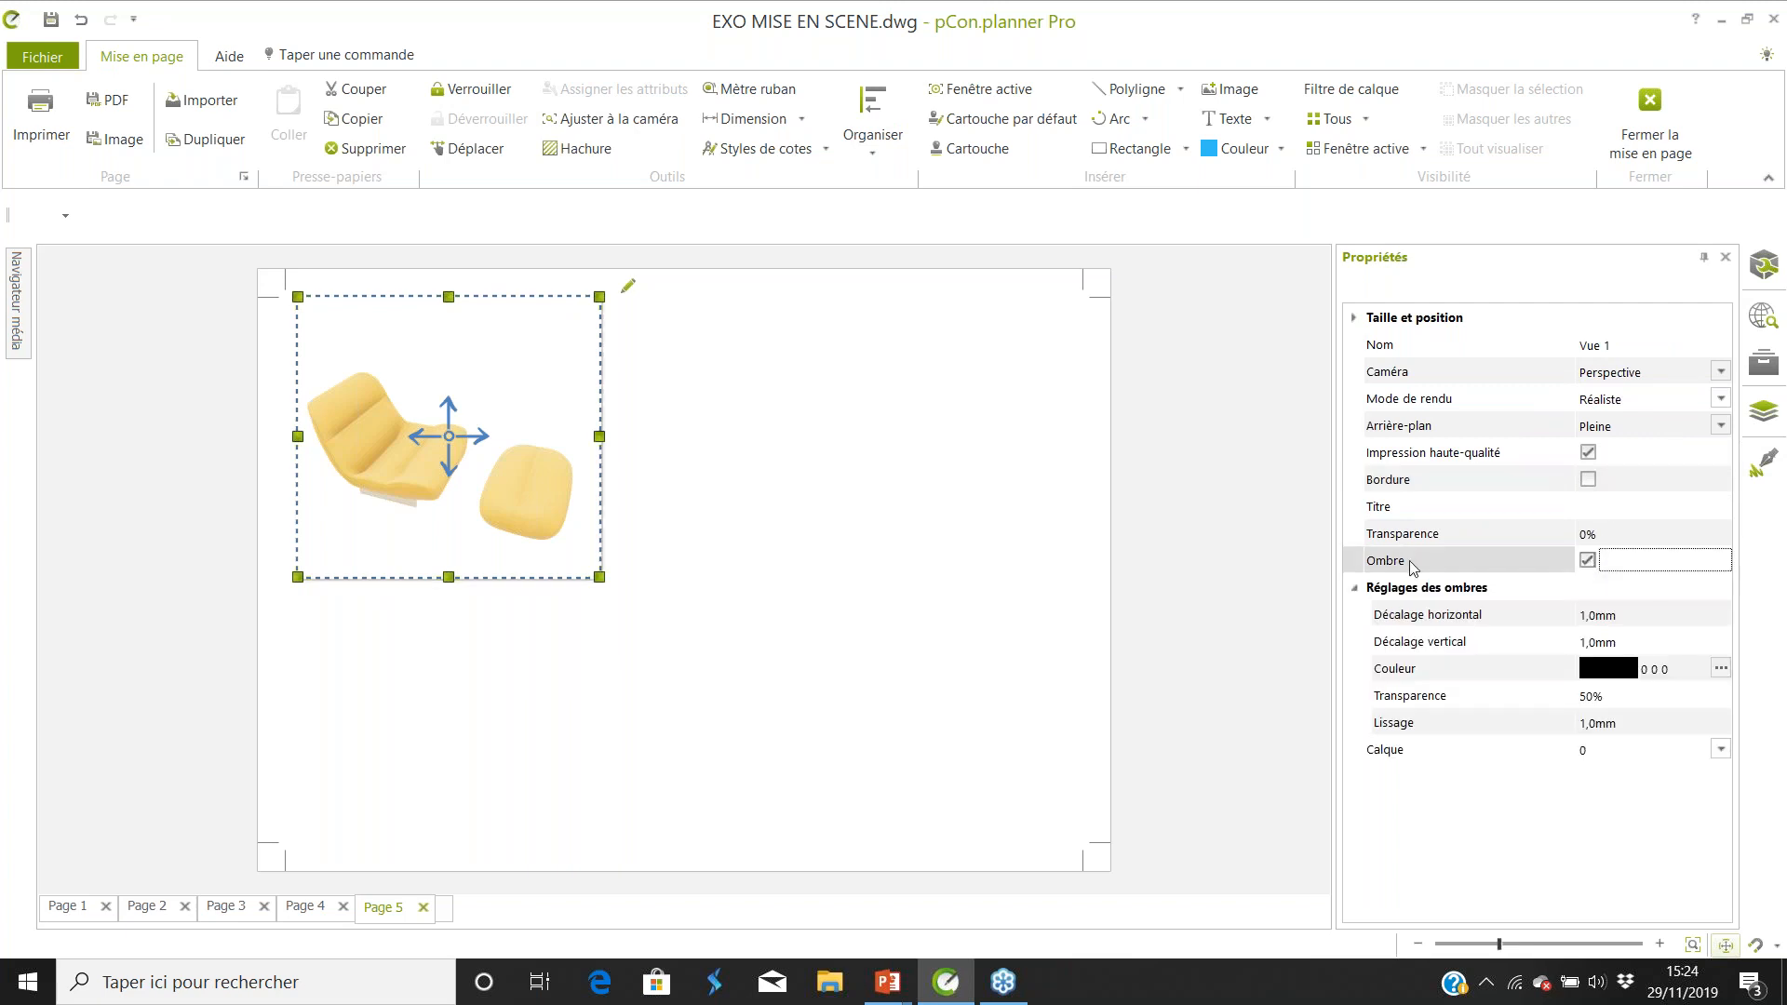
pyautogui.click(1009, 486)
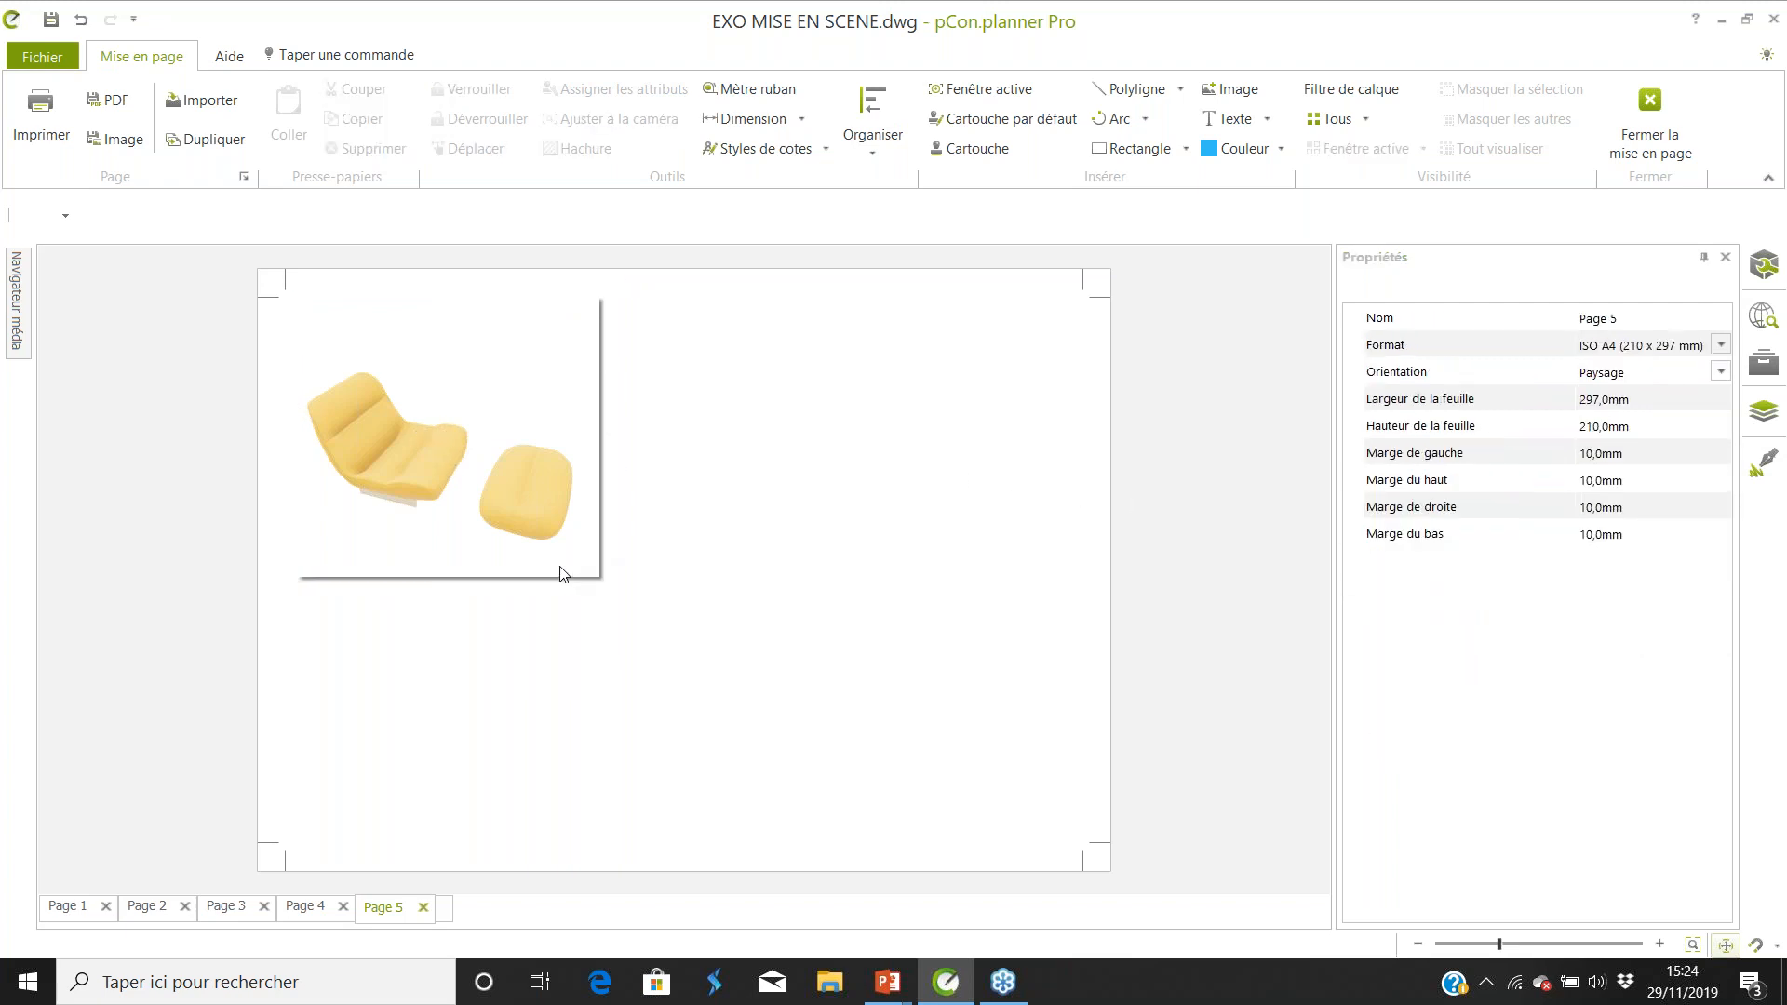
# Set the armchair view's shadow to a 2 mm horizontal offset and a 3 mm vertical offset.
pyautogui.click(570, 532)
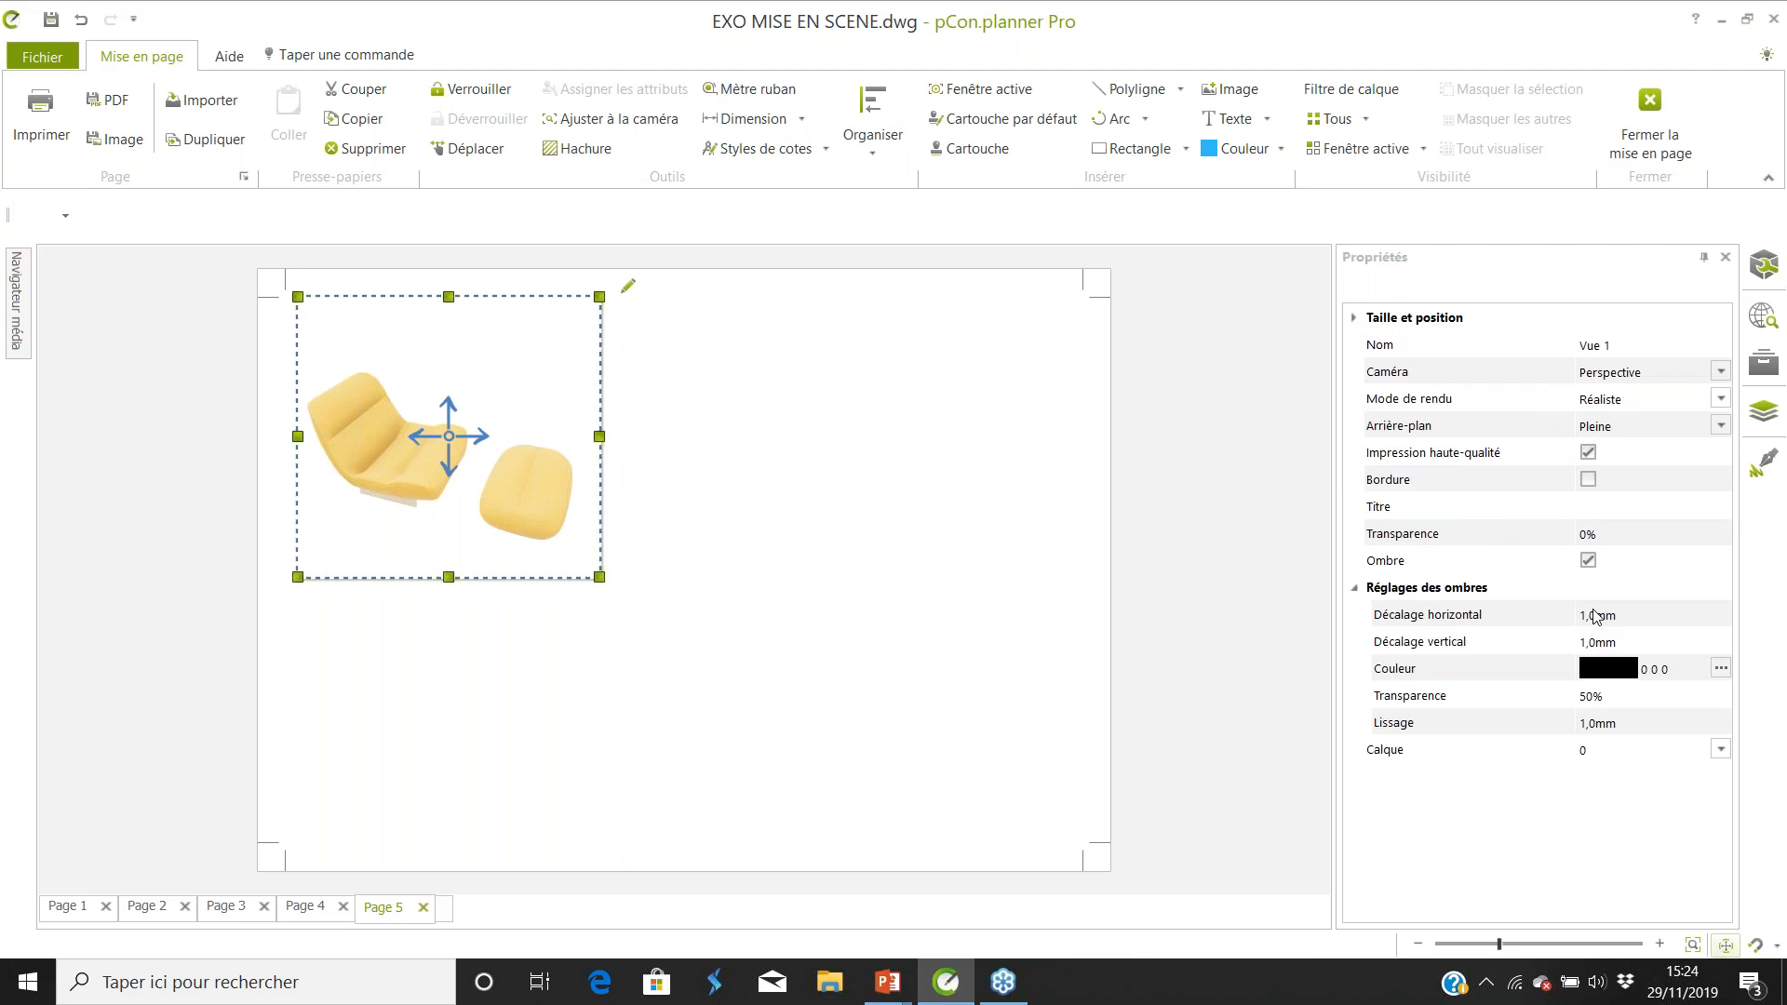
pyautogui.click(1595, 616)
pyautogui.write('2')
pyautogui.press('Return')
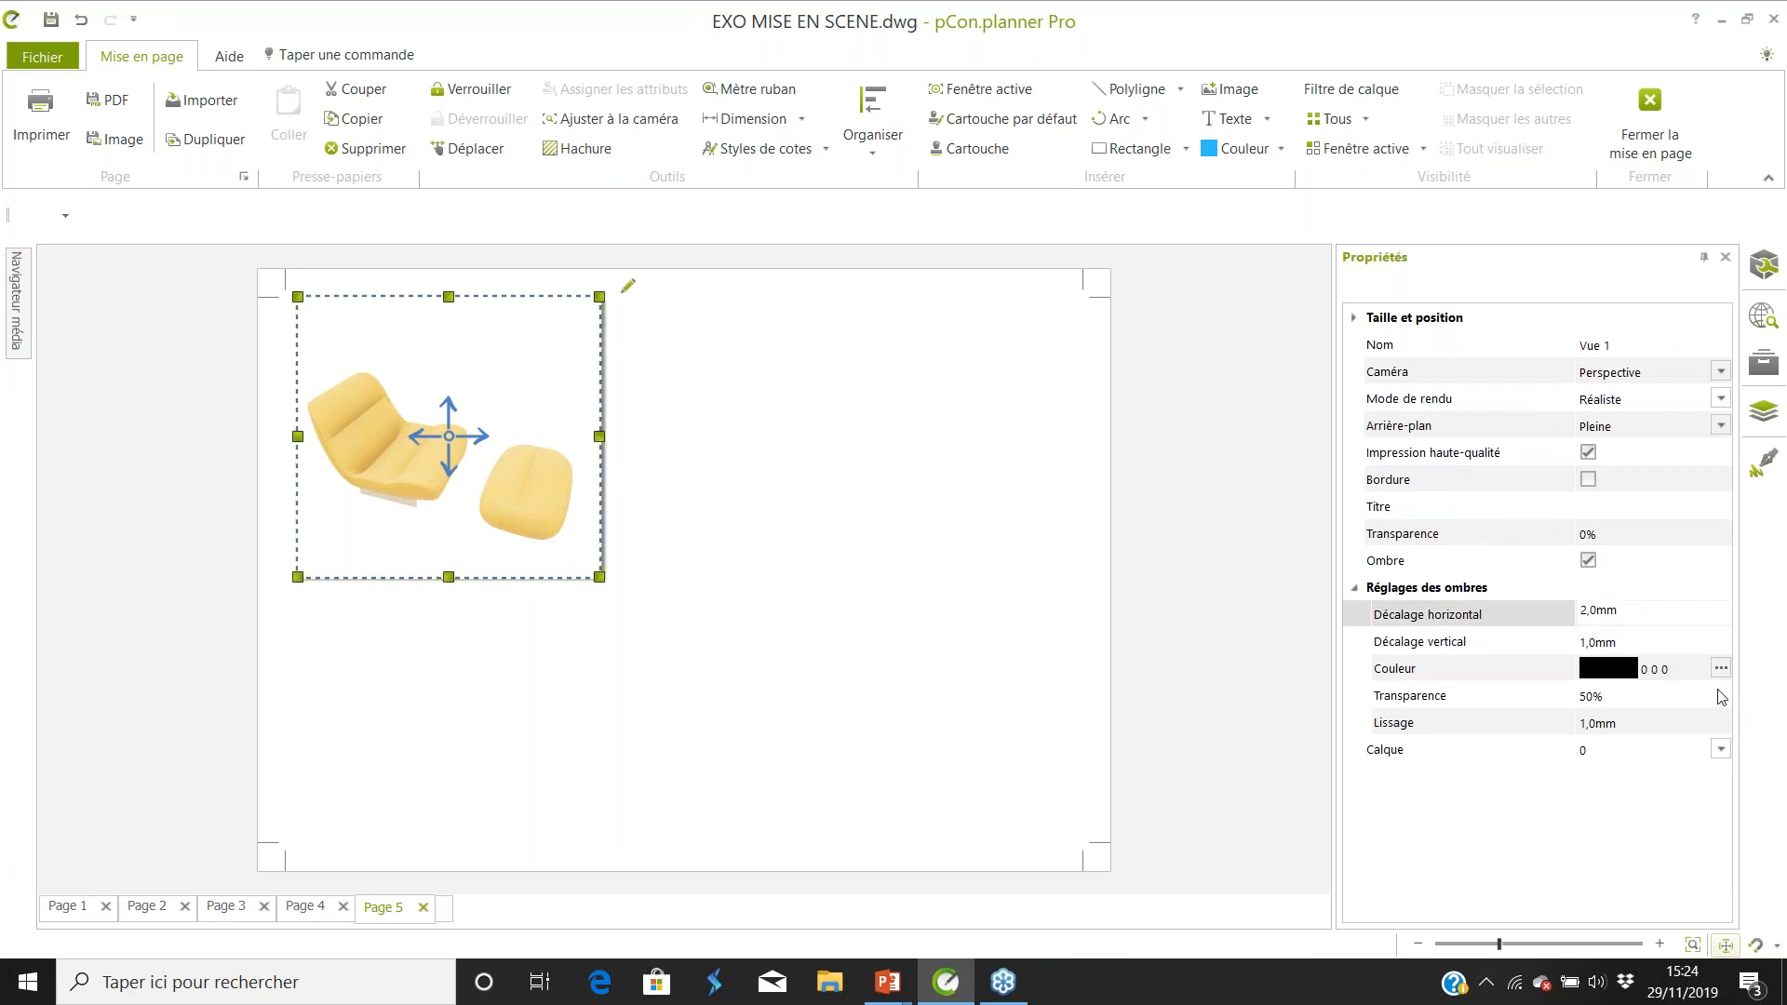
pyautogui.click(1602, 642)
pyautogui.write('3')
pyautogui.press('Return')
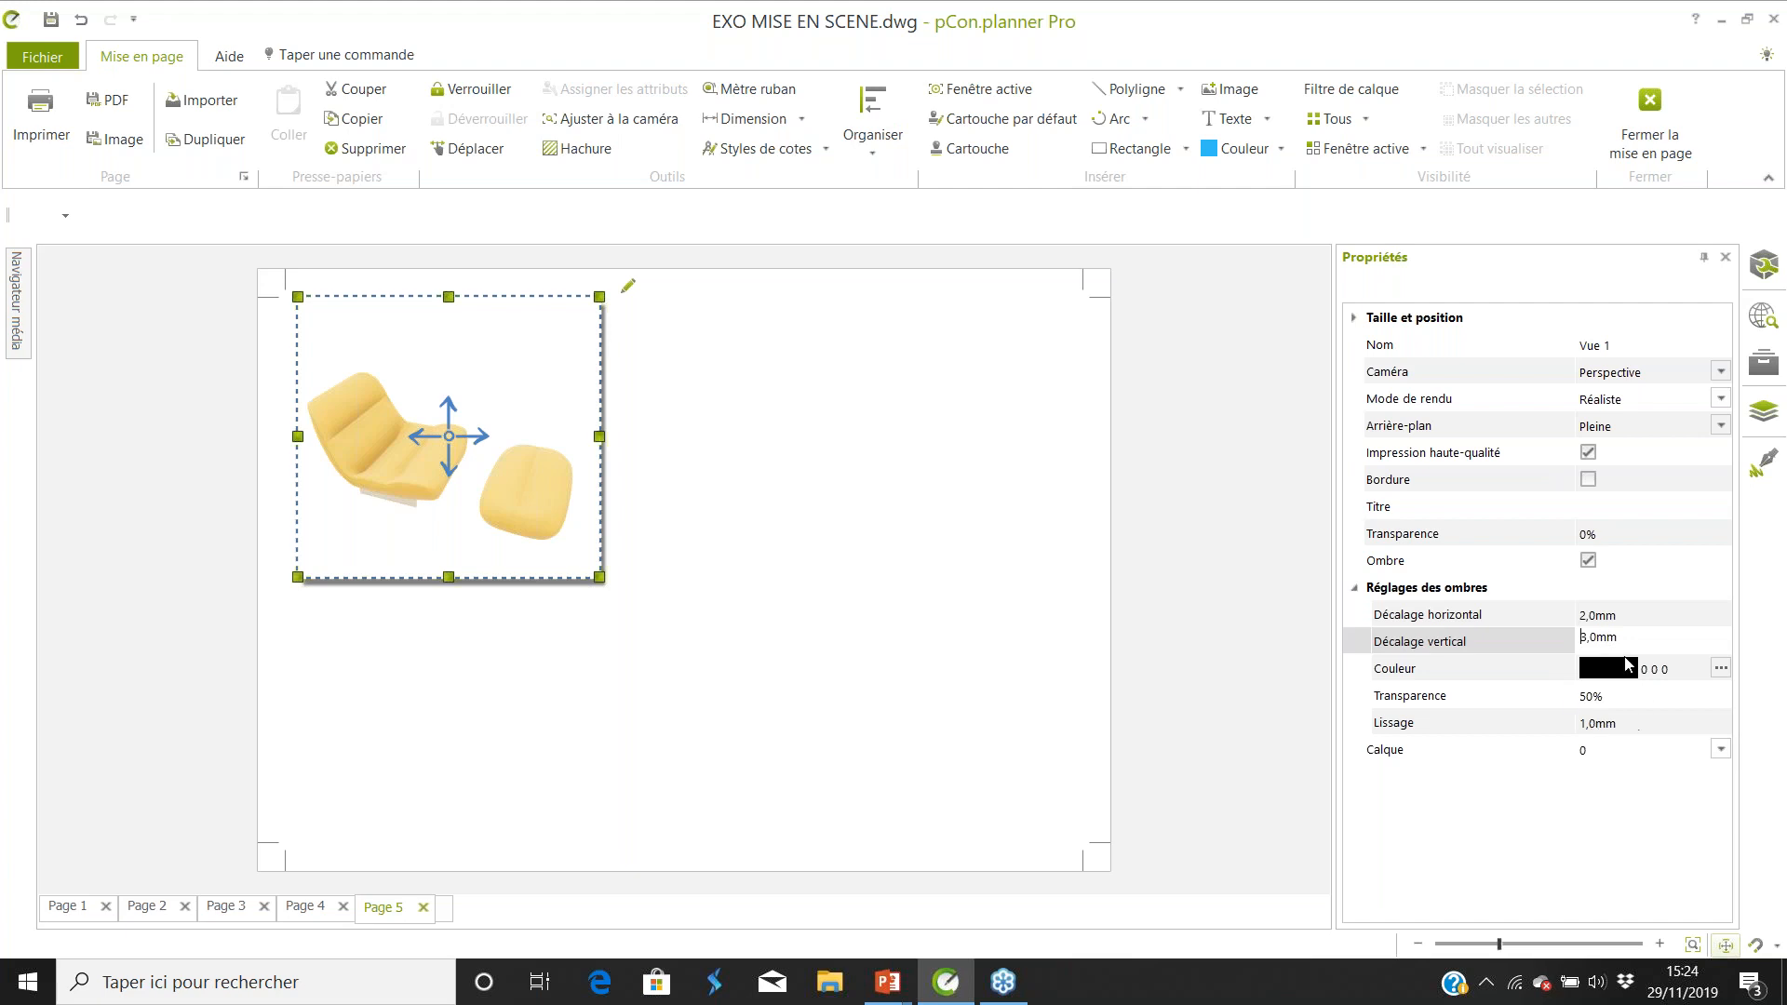
# Set the armchair view's shadow to 75% transparency and 3 mm smoothing.
pyautogui.click(1588, 698)
pyautogui.write('75')
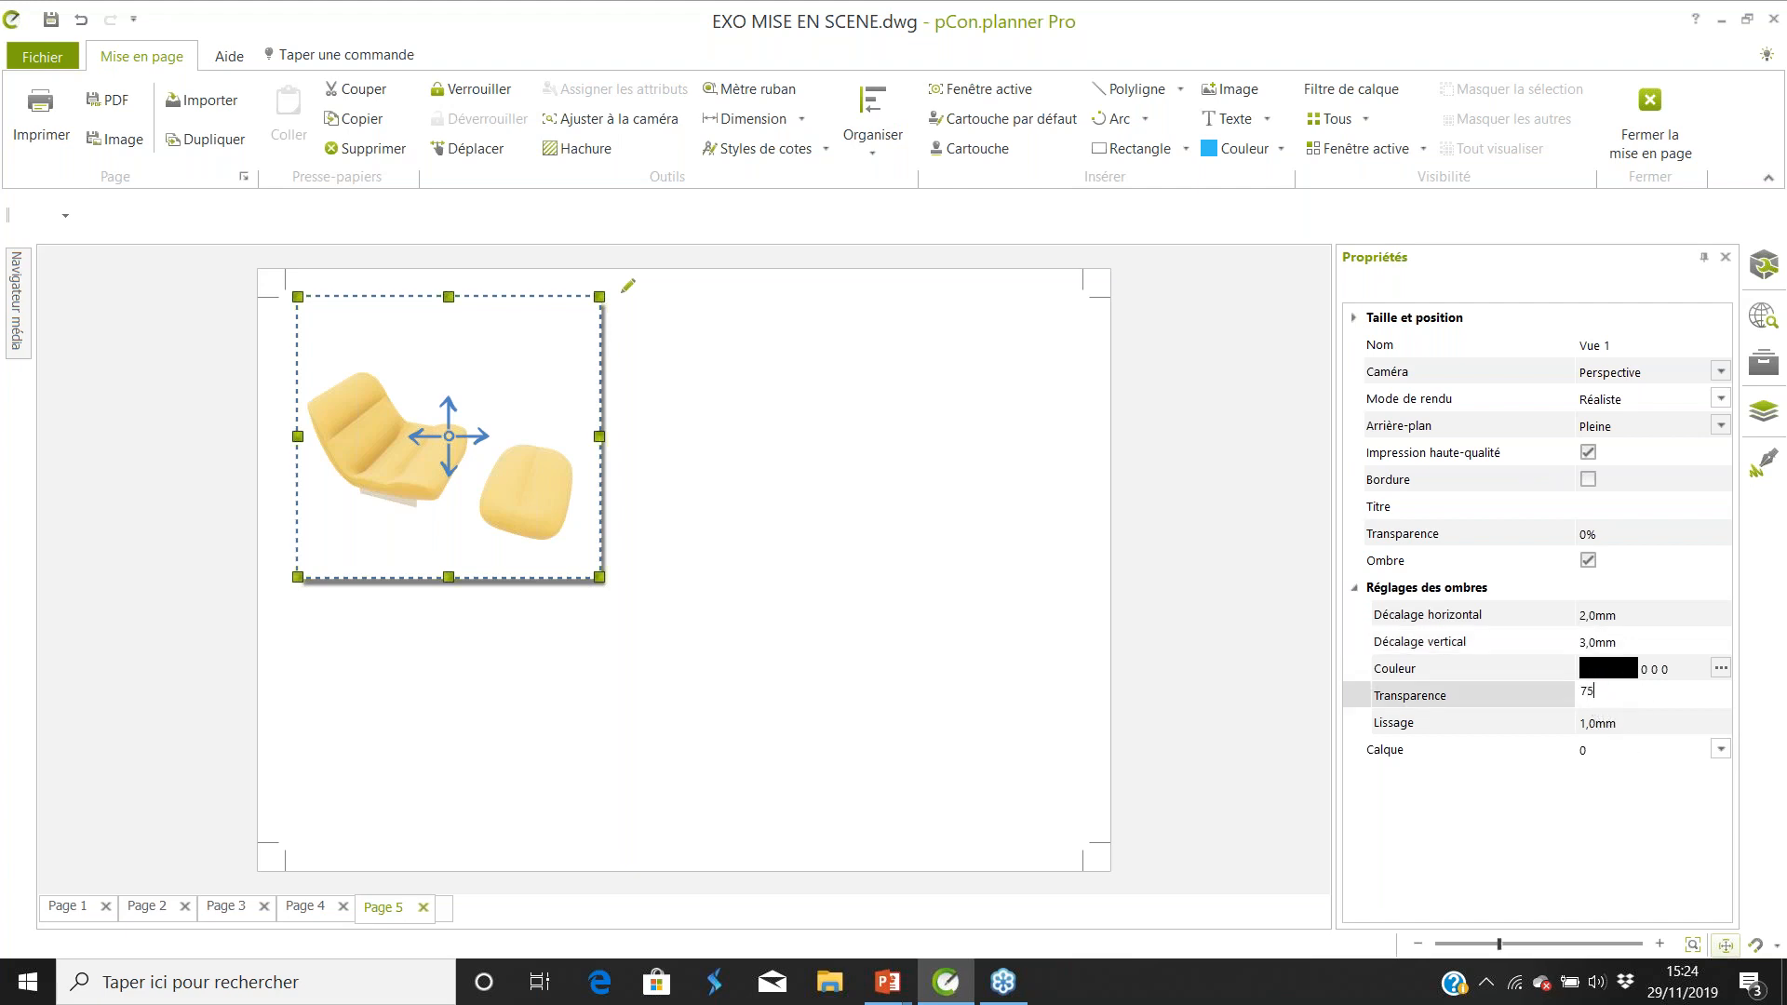
pyautogui.press('Return')
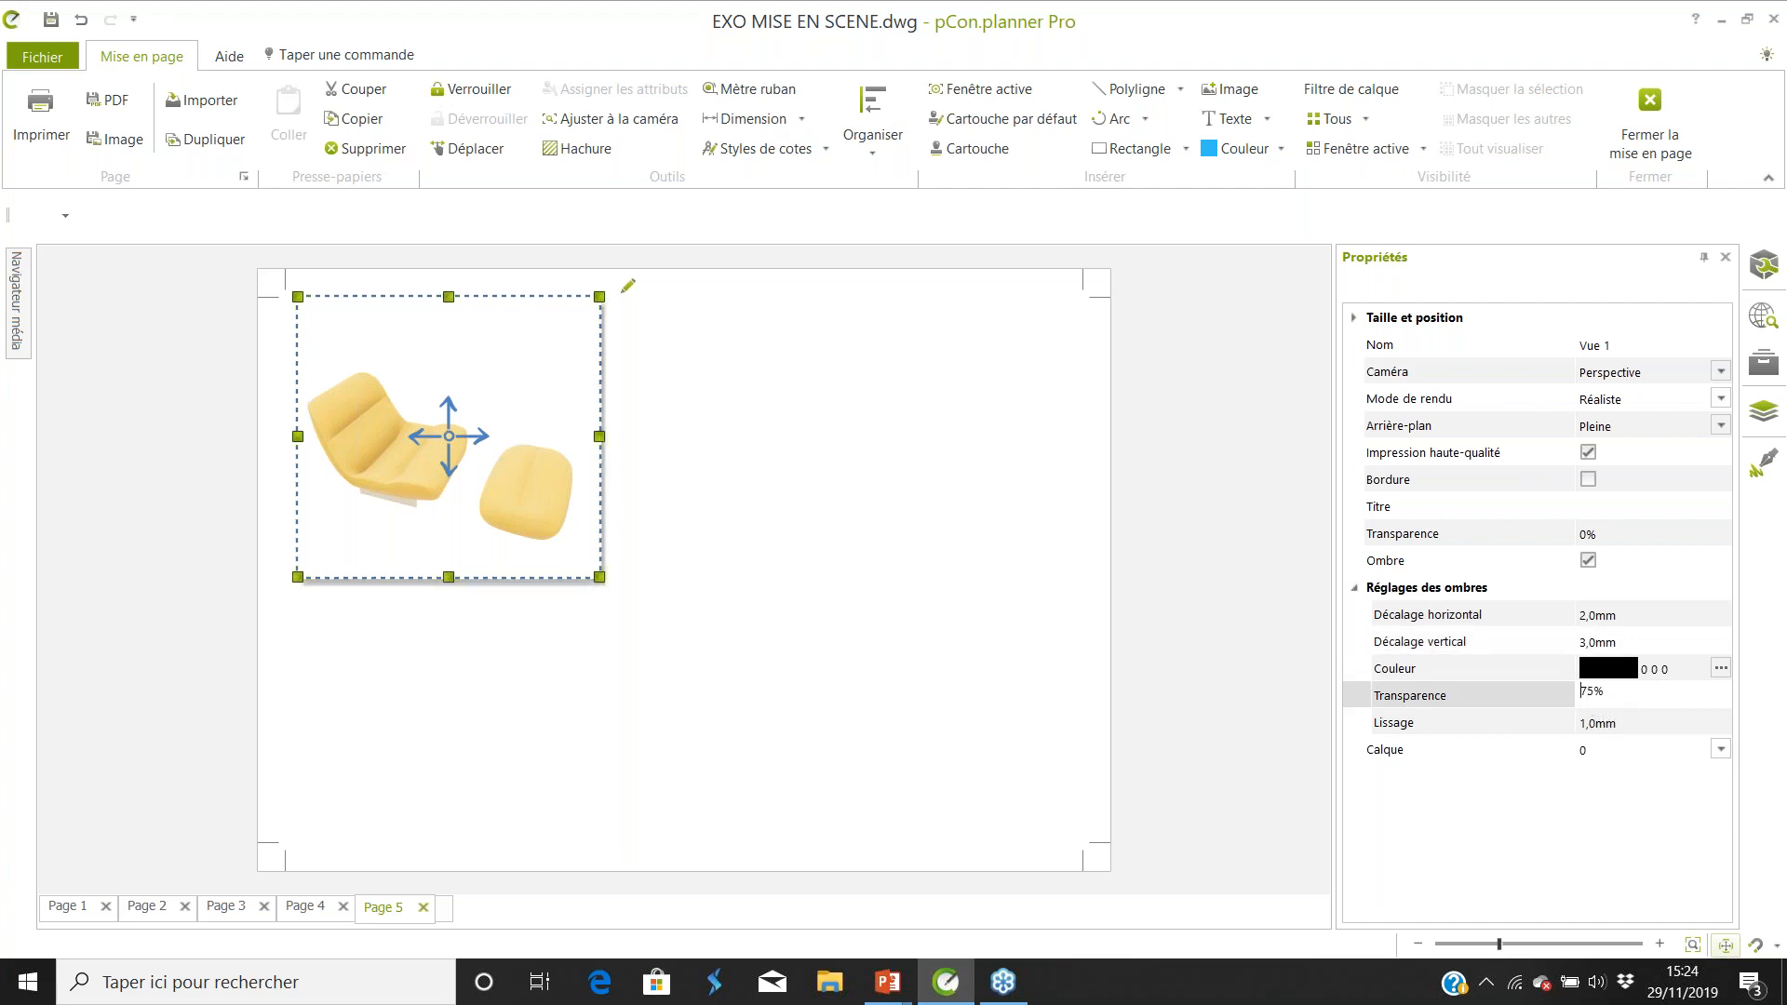
pyautogui.click(1592, 724)
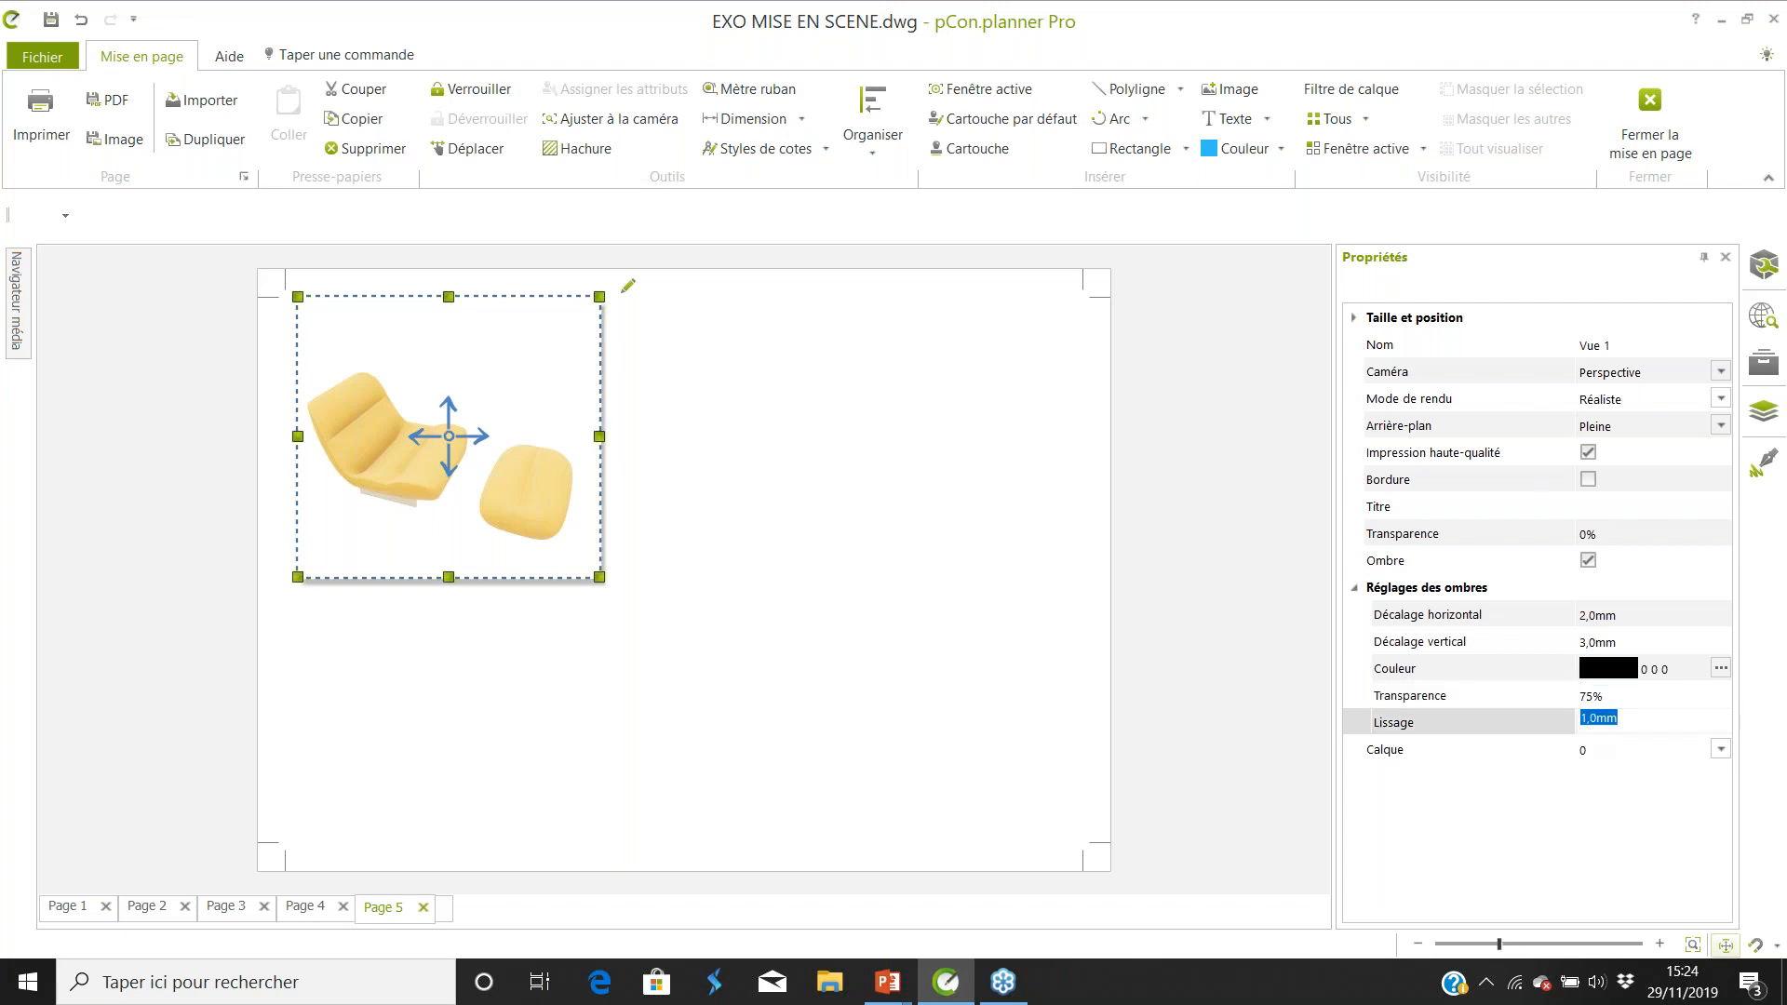
pyautogui.write('3')
pyautogui.press('Return')
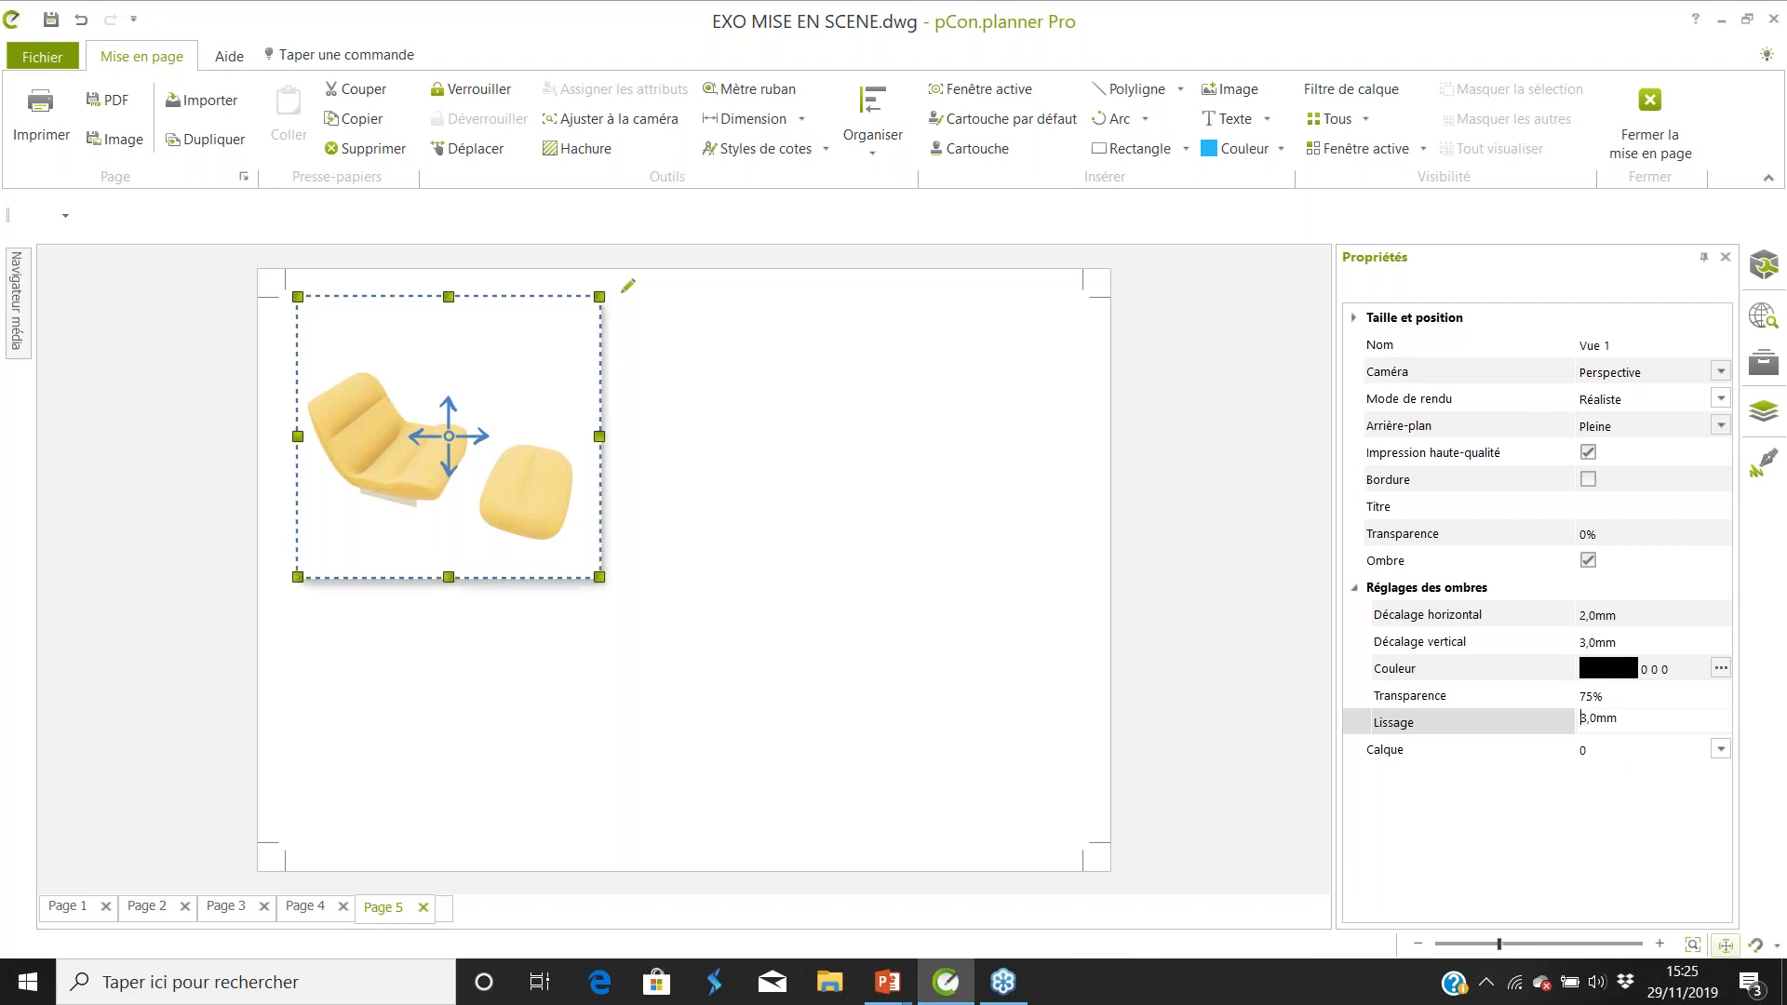
pyautogui.click(652, 519)
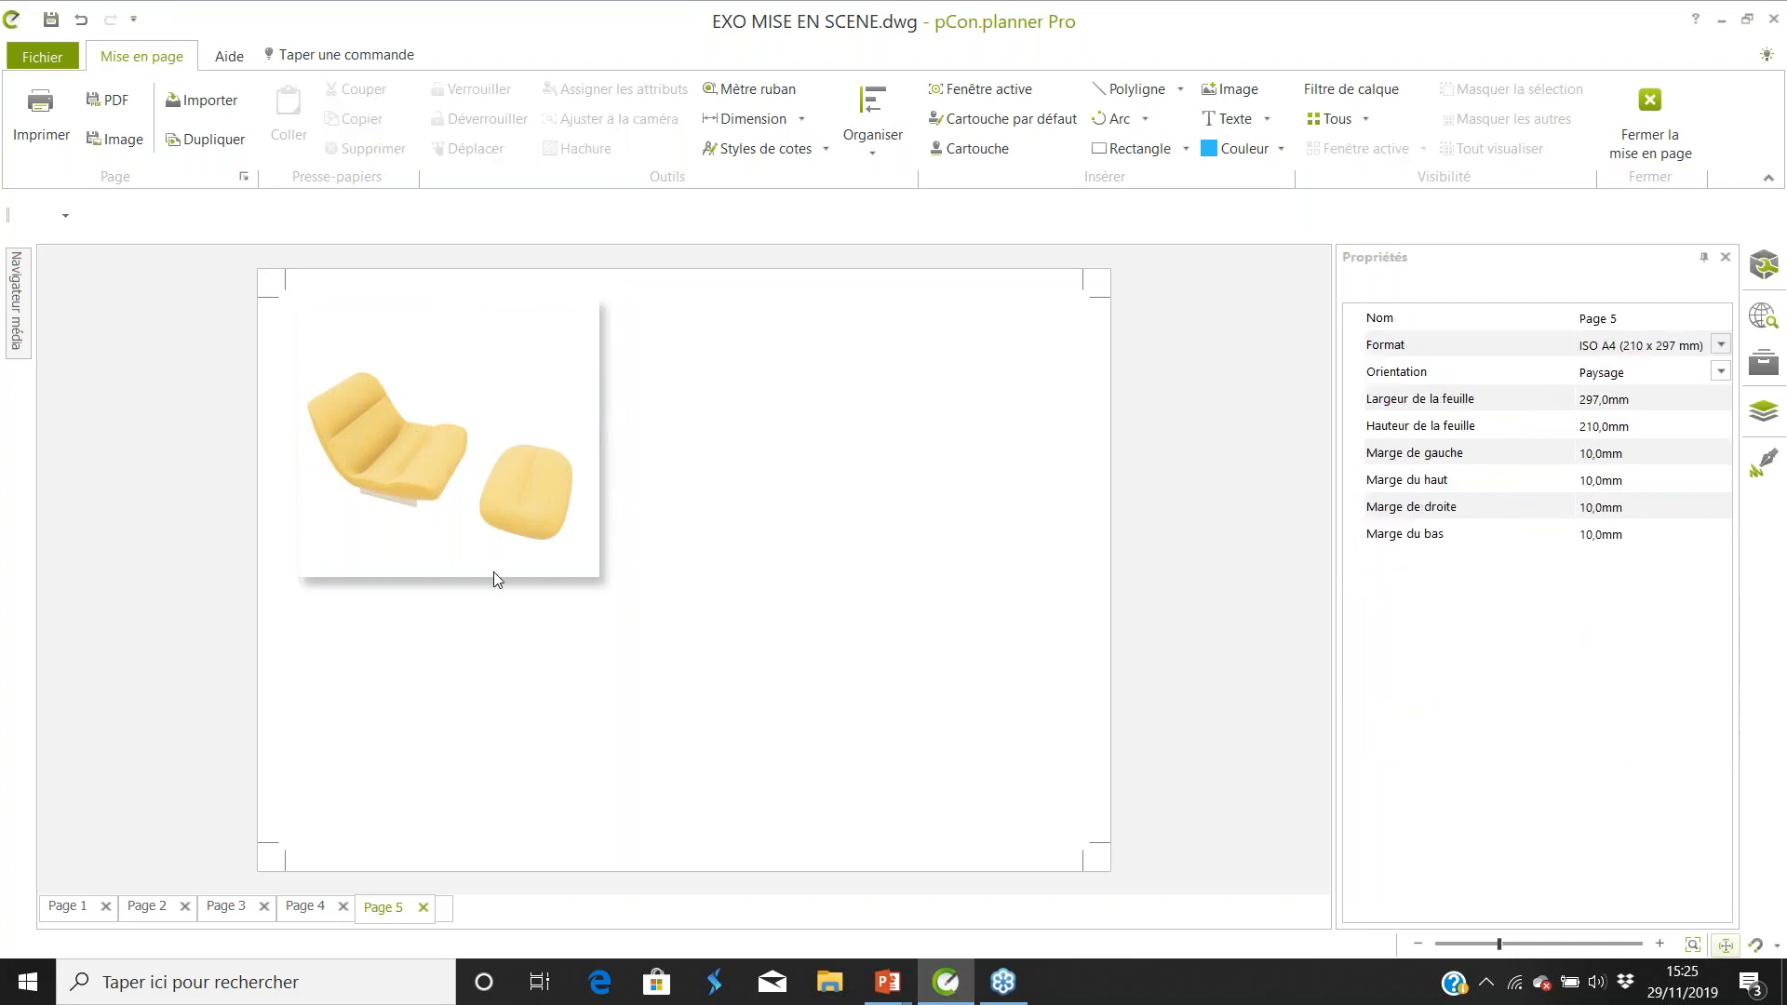
# Change the armchair view's background from solid to transparent so the shadow follows the furniture's outline.
pyautogui.click(484, 465)
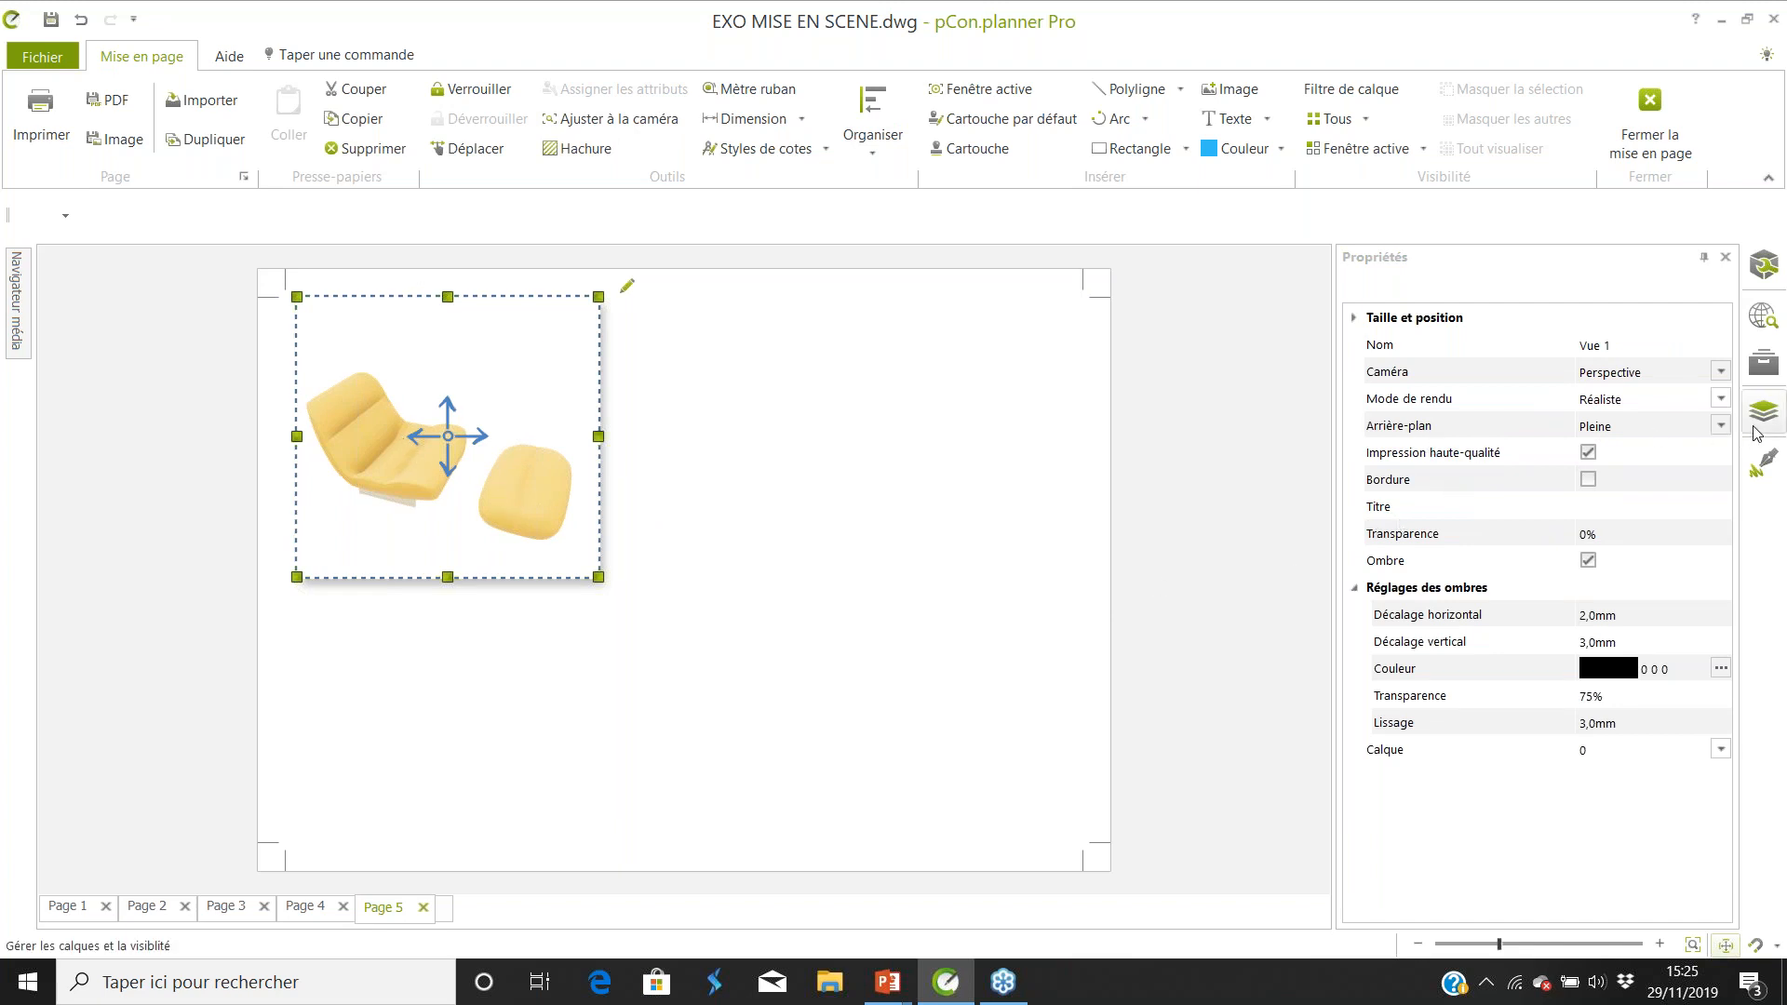
pyautogui.click(1722, 433)
pyautogui.click(1661, 449)
pyautogui.click(917, 511)
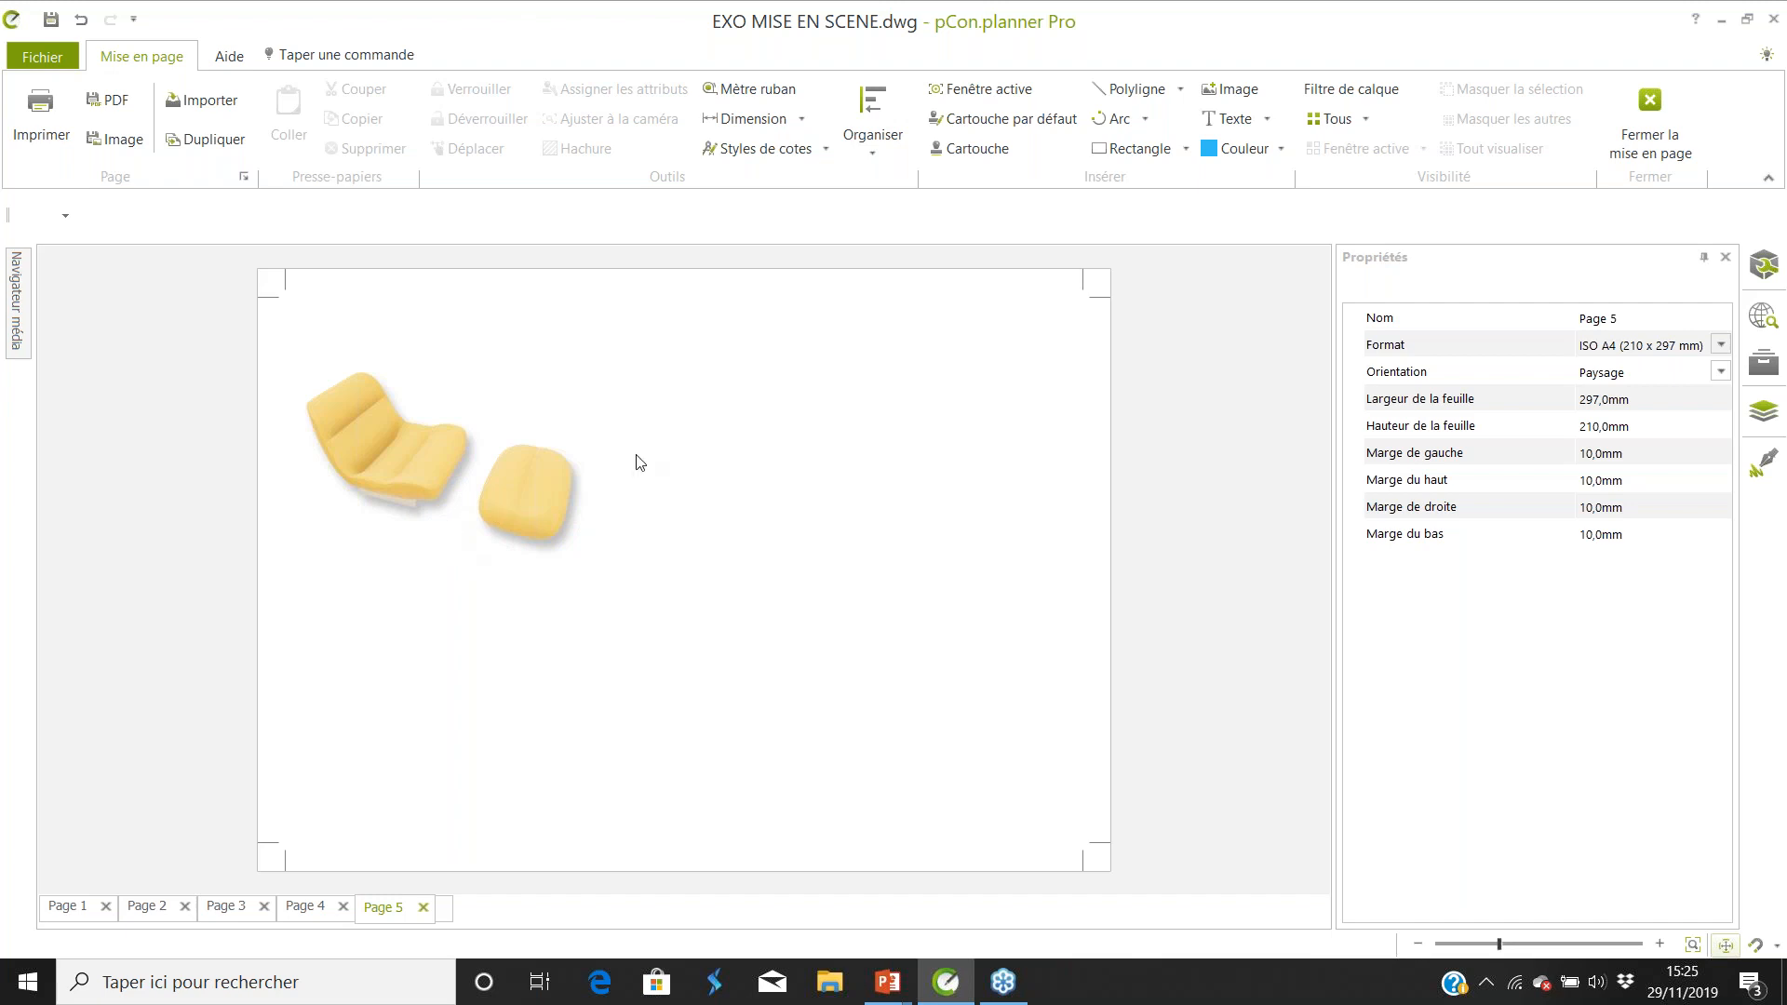
# Insert a second view of the scene beside the armchair view and enlarge its frame.
pyautogui.click(993, 114)
pyautogui.click(770, 334)
pyautogui.click(984, 527)
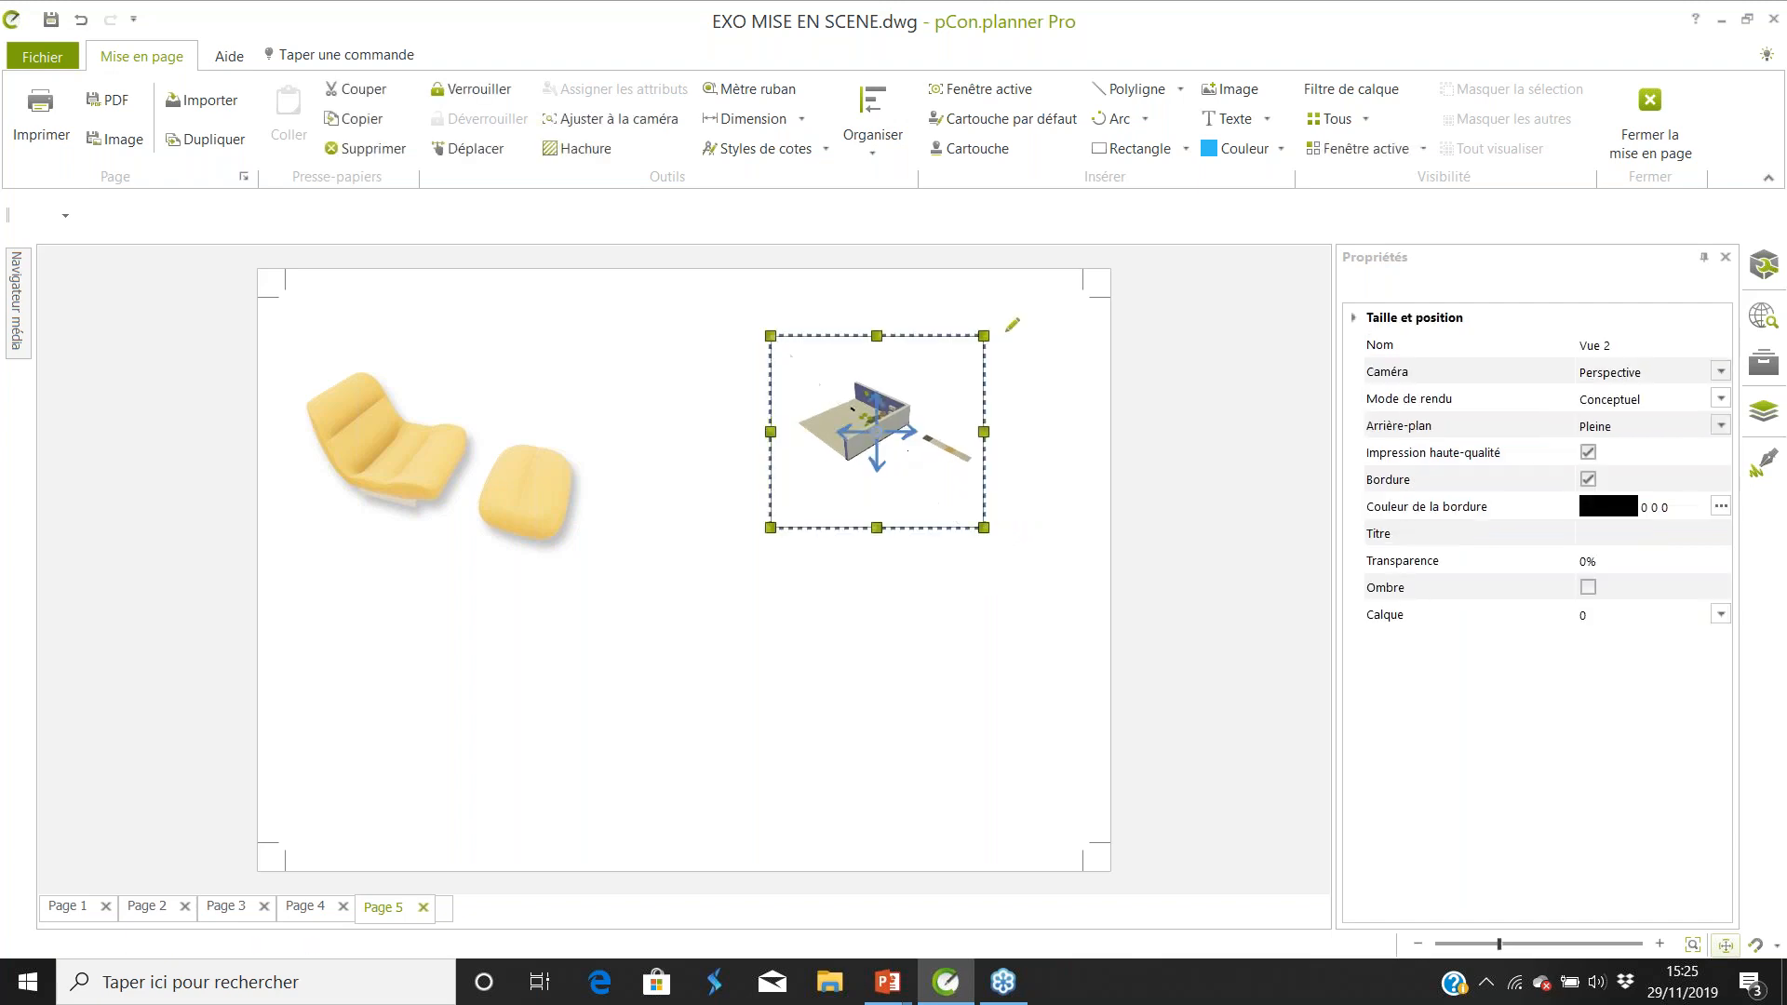
pyautogui.doubleClick(933, 366)
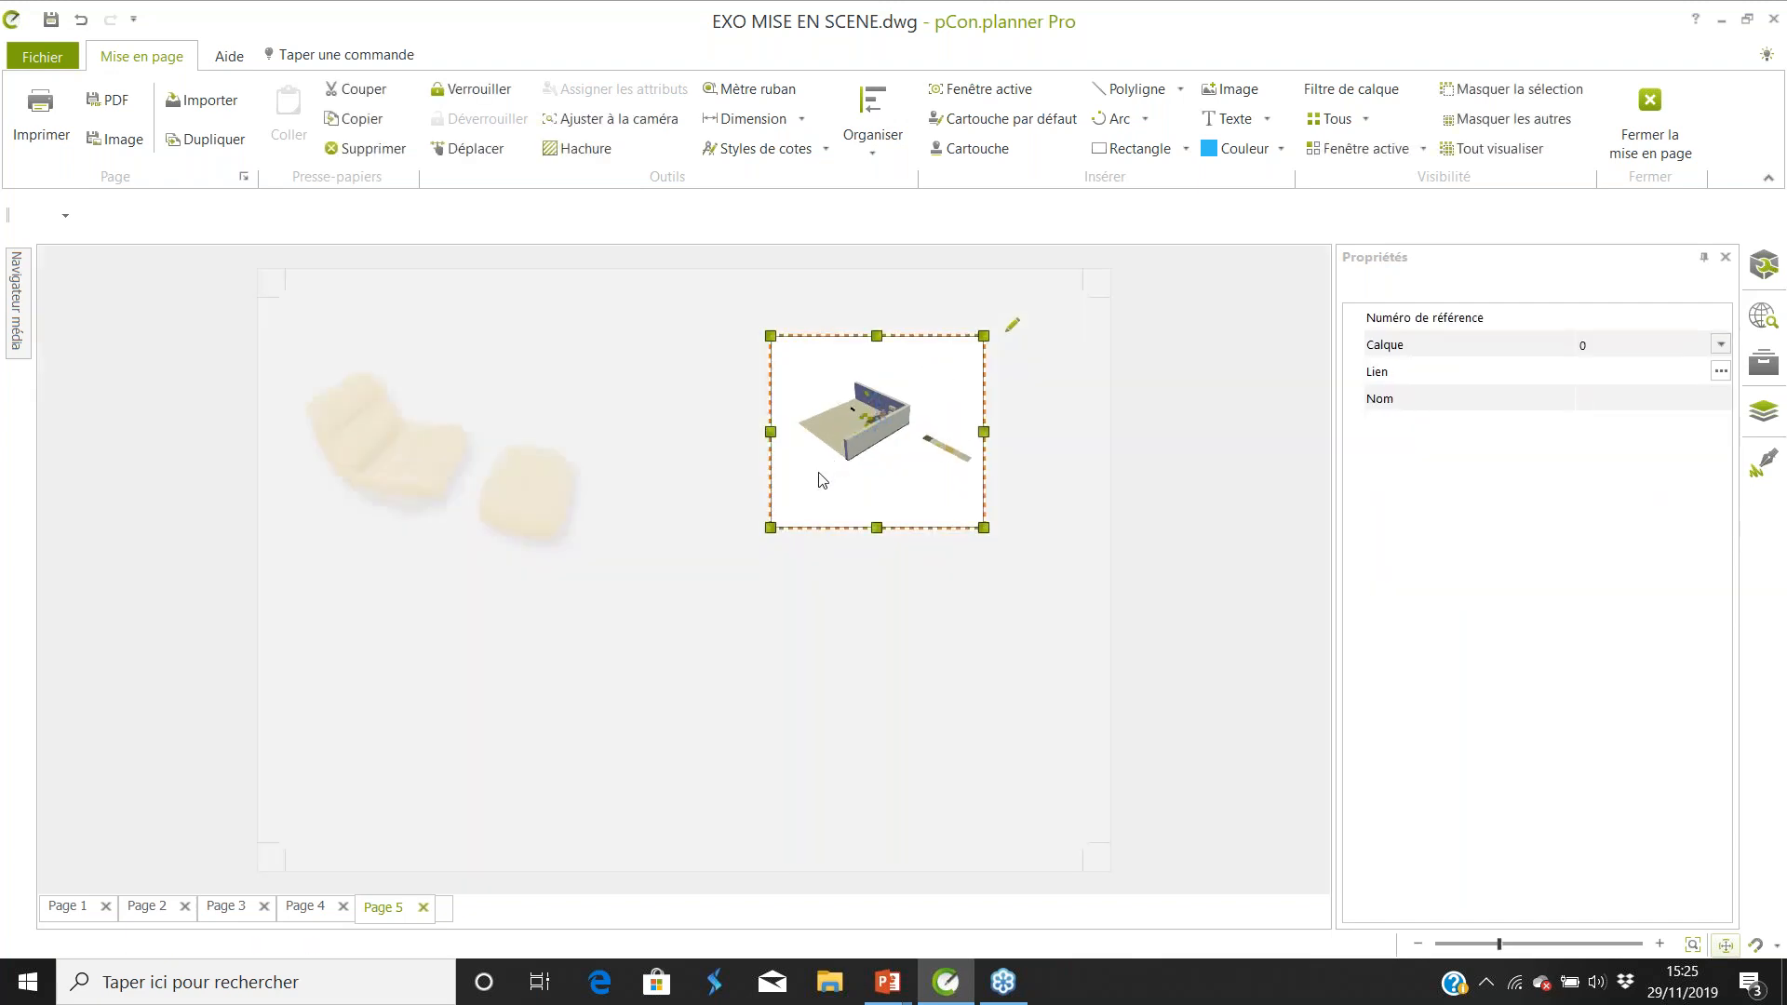
pyautogui.click(770, 528)
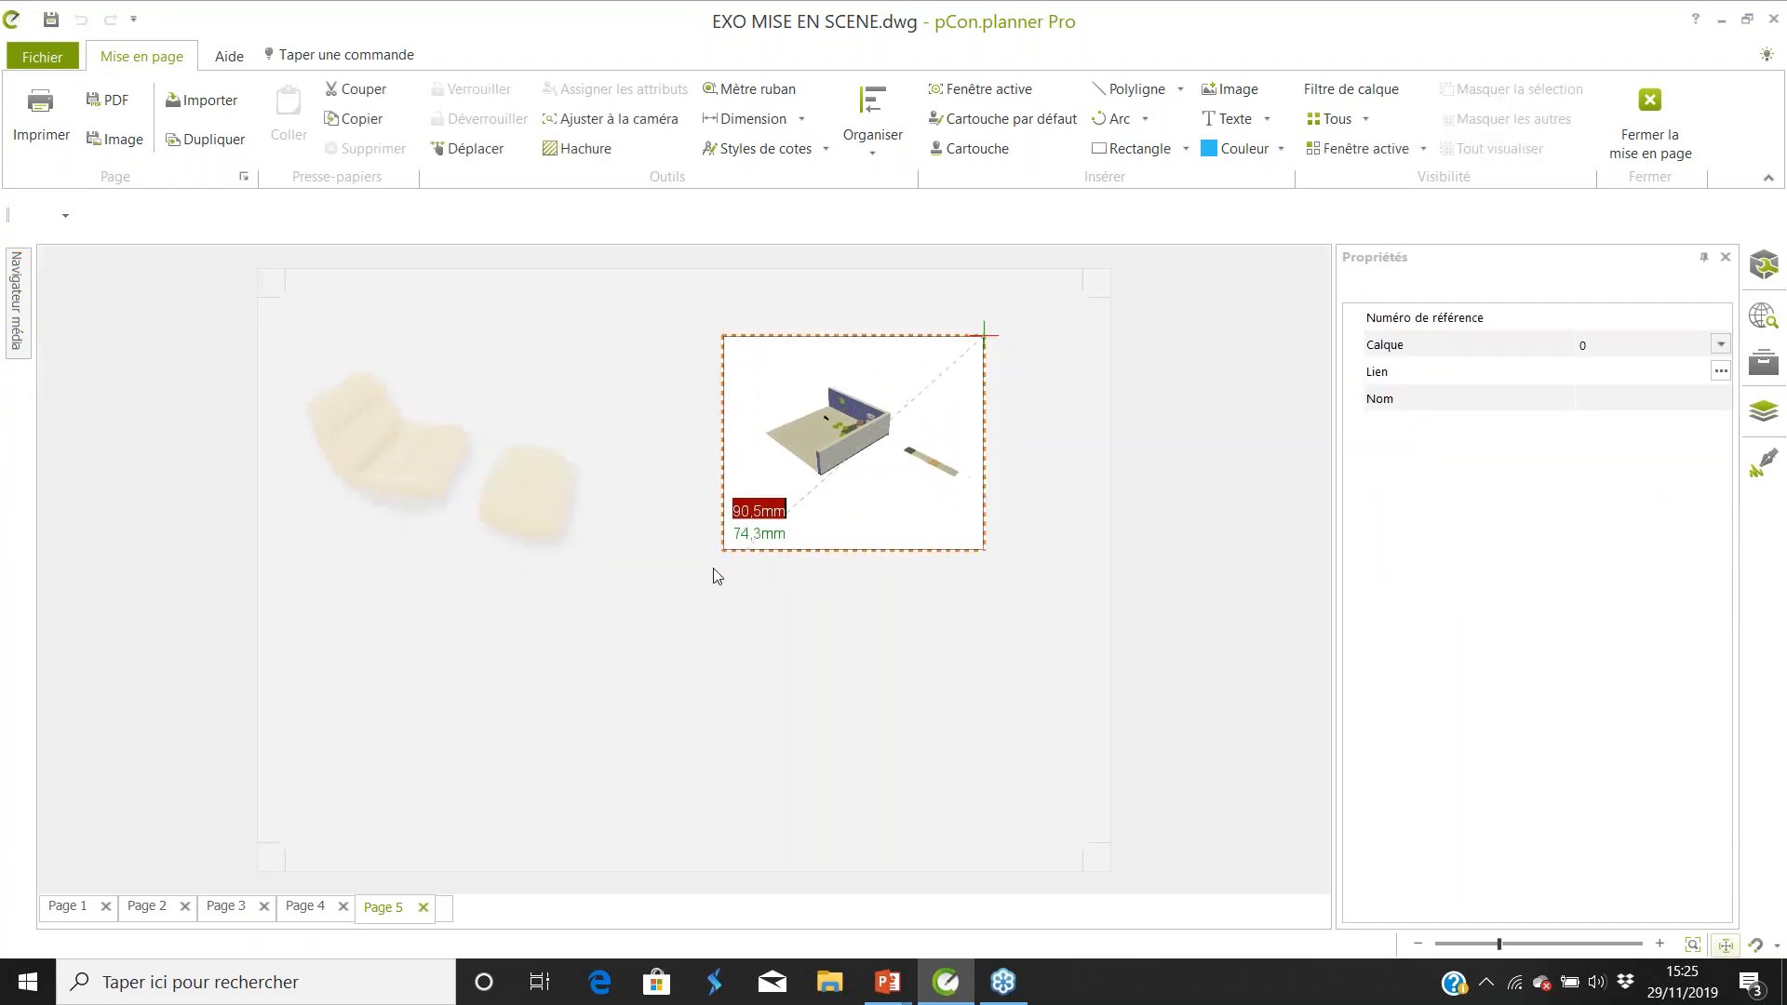
pyautogui.click(625, 661)
# Reframe the second view's contents on the lounge area with the armchair, footstool, side table and wall shelves.
pyautogui.scroll(1, 743, 477)
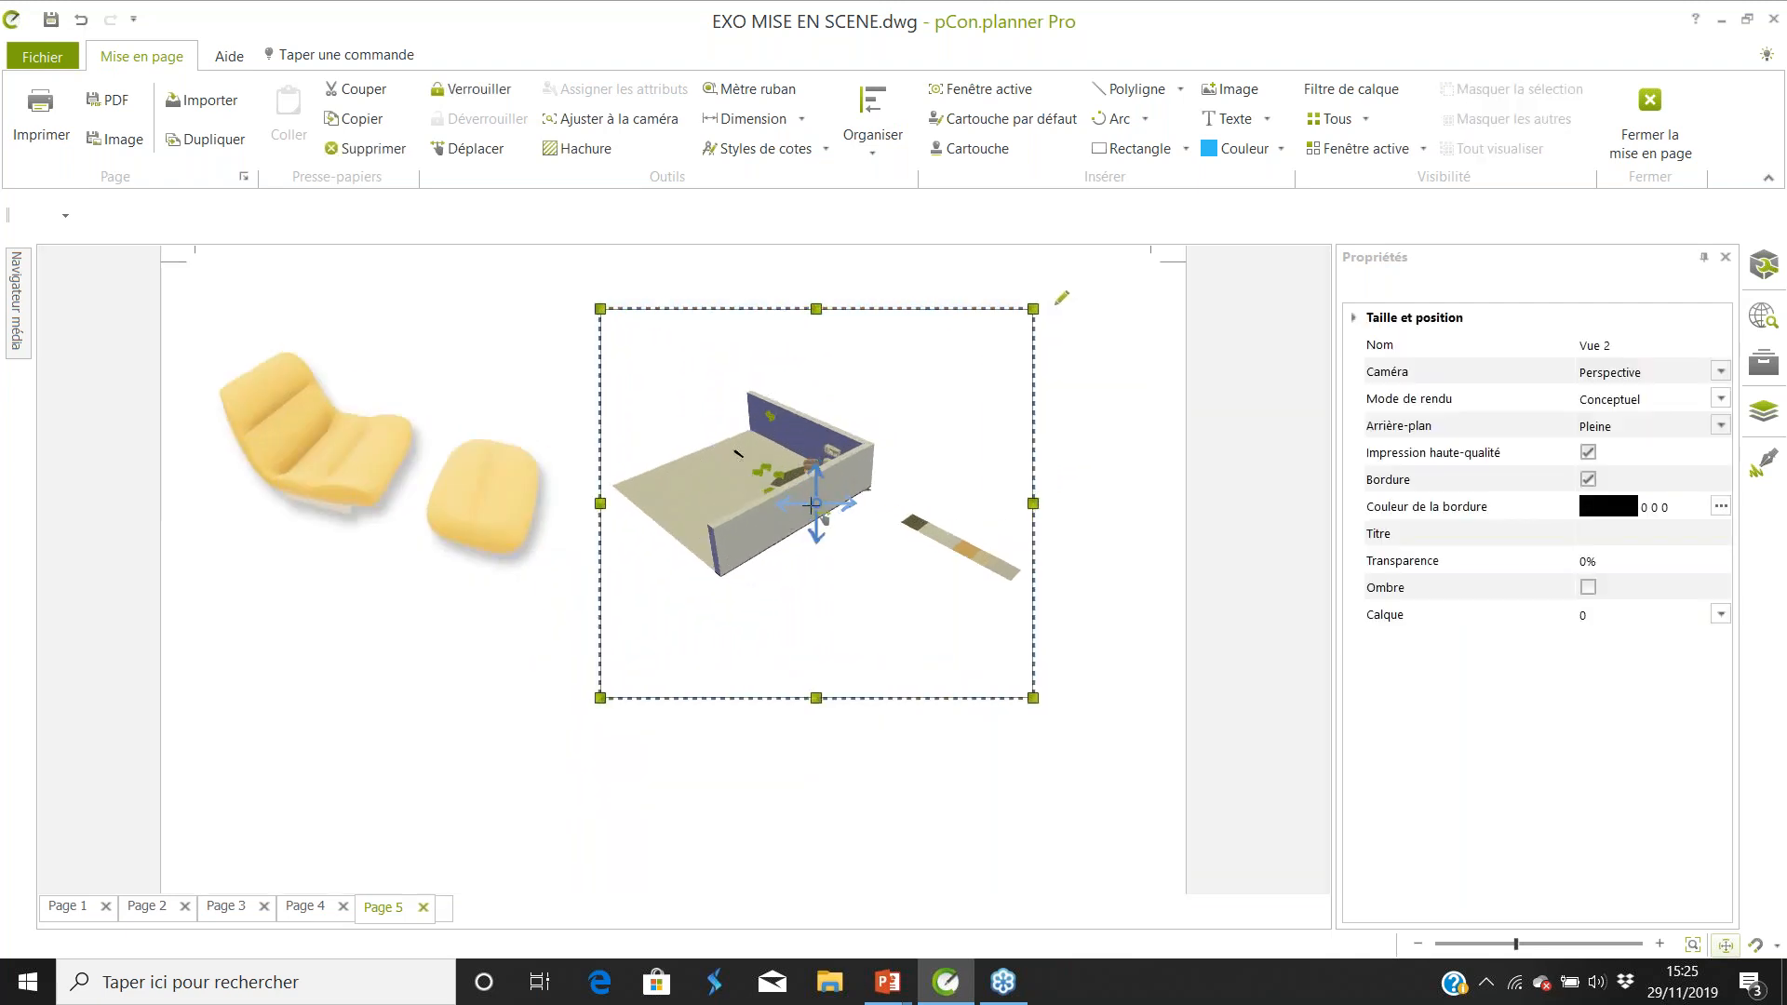
pyautogui.doubleClick(705, 402)
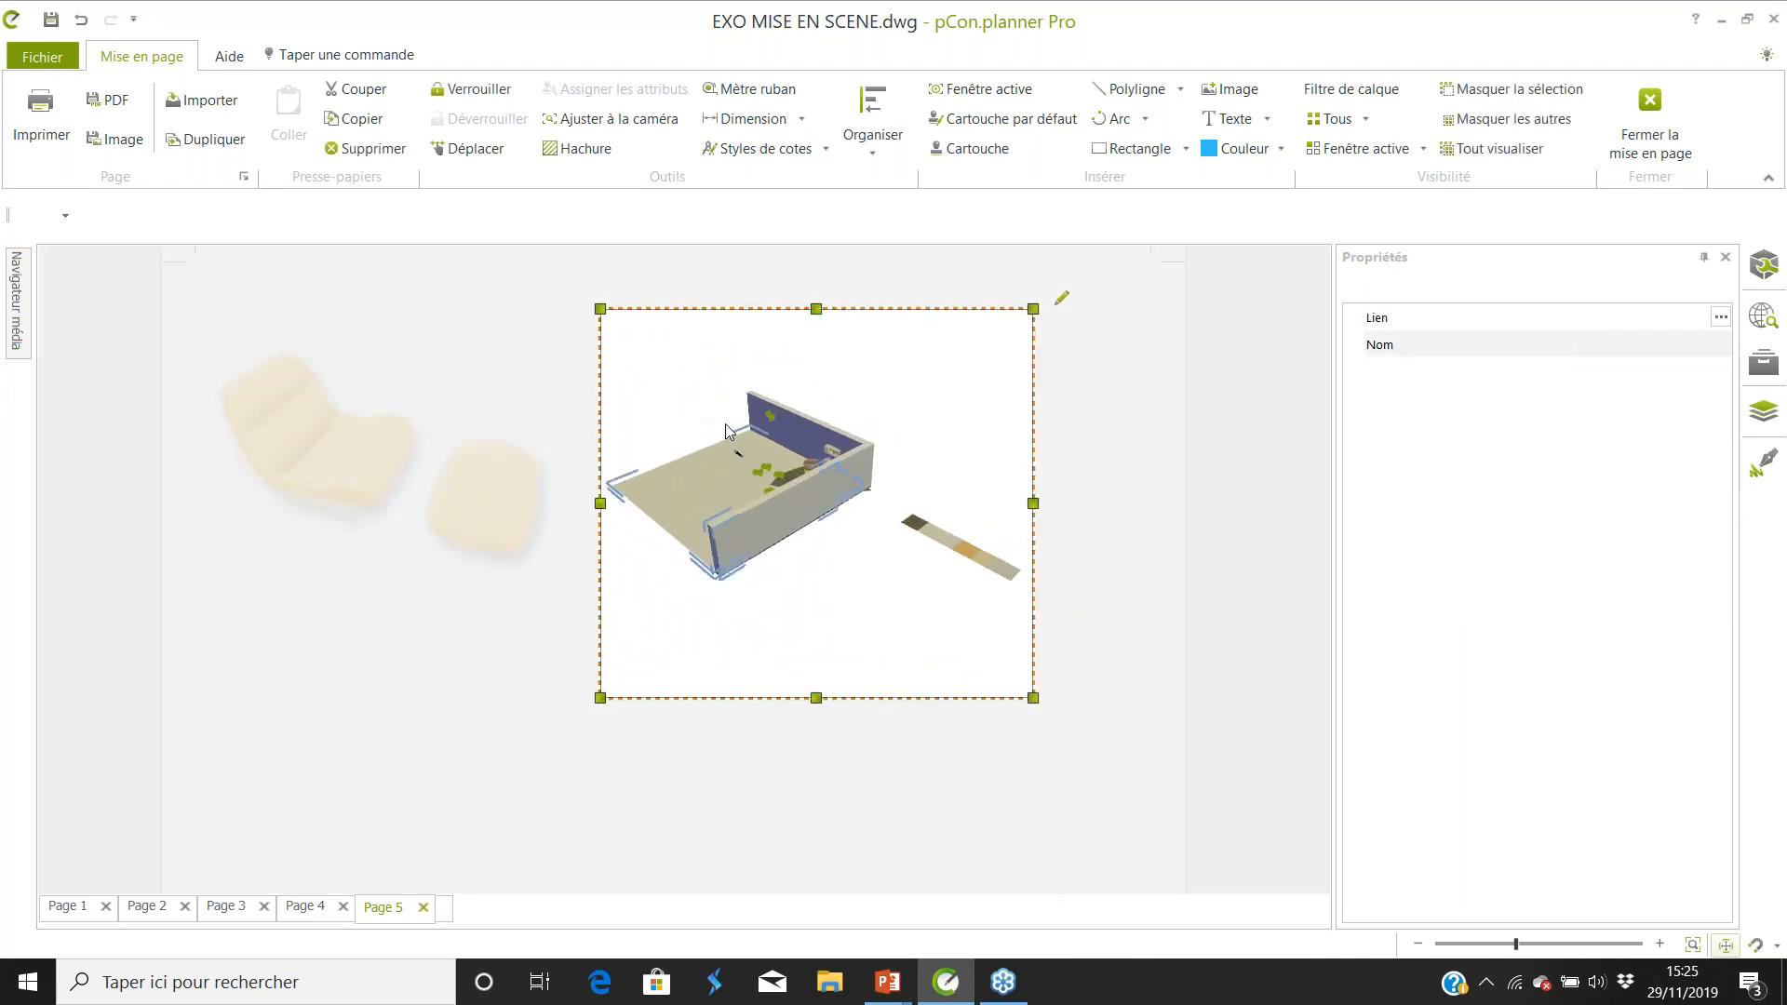
pyautogui.moveTo(737, 443); pyautogui.dragTo(804, 463, button='right')
pyautogui.scroll(5, 804, 463)
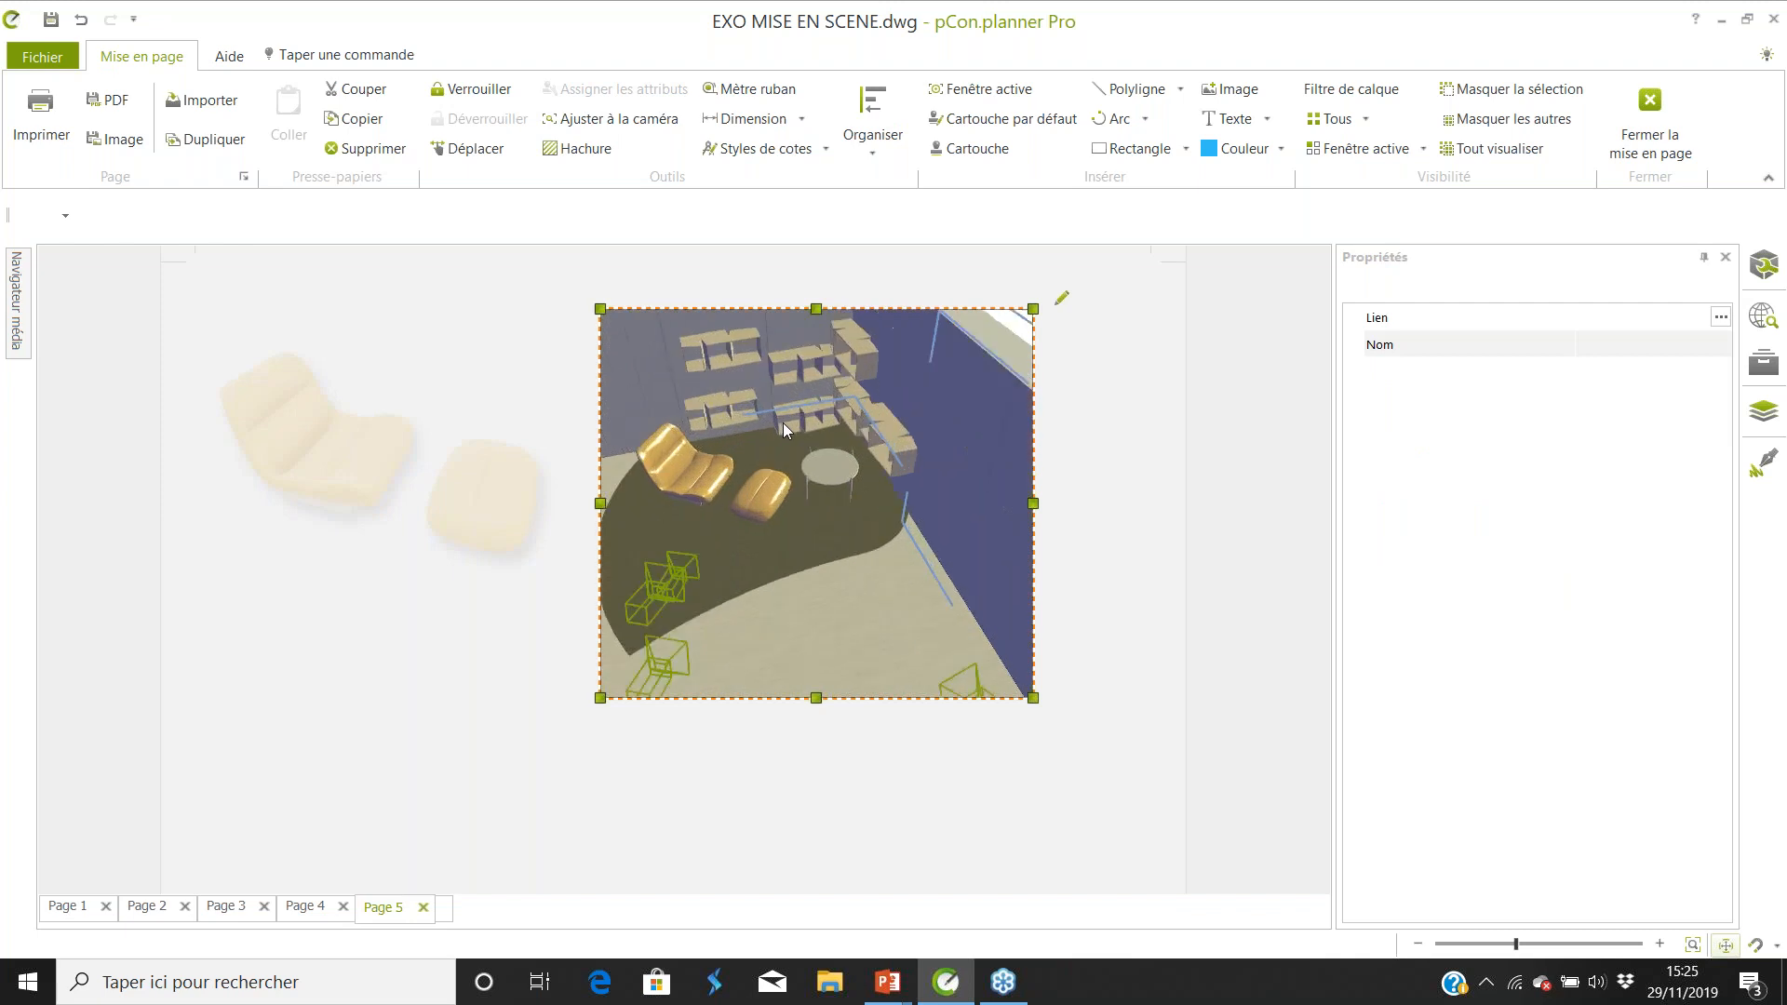
pyautogui.scroll(4, 837, 474)
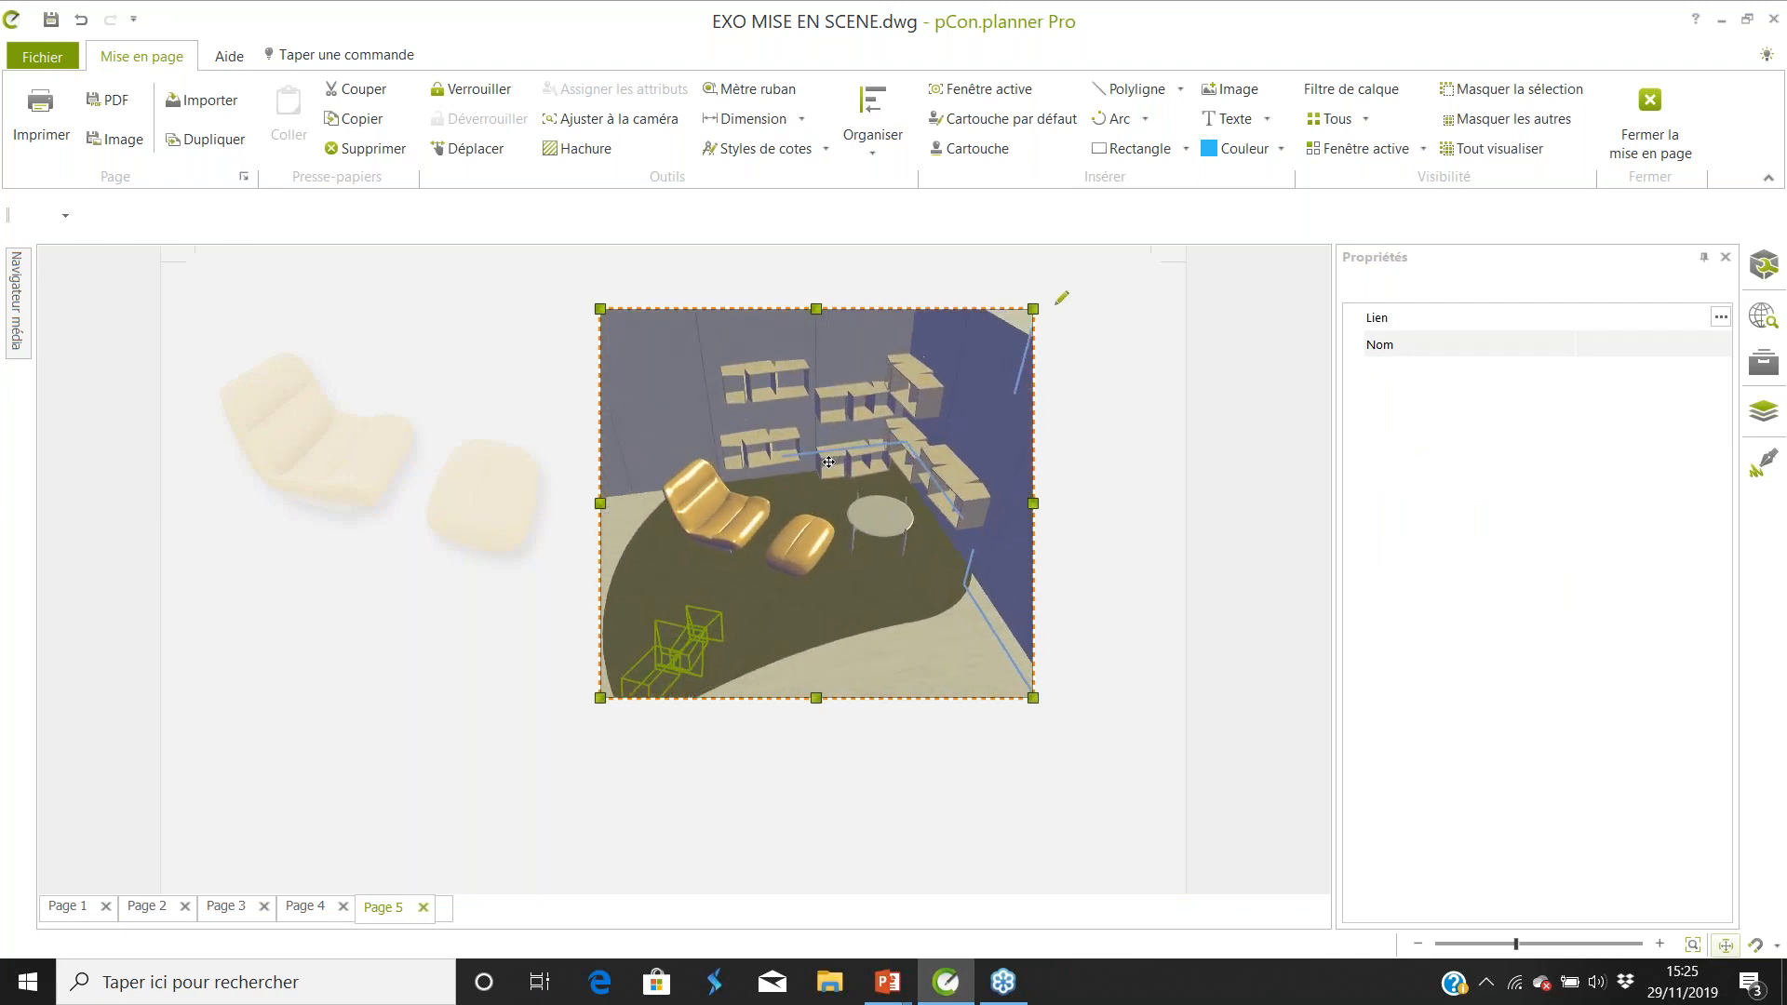
pyautogui.moveTo(816, 490); pyautogui.dragTo(901, 468, button='middle')
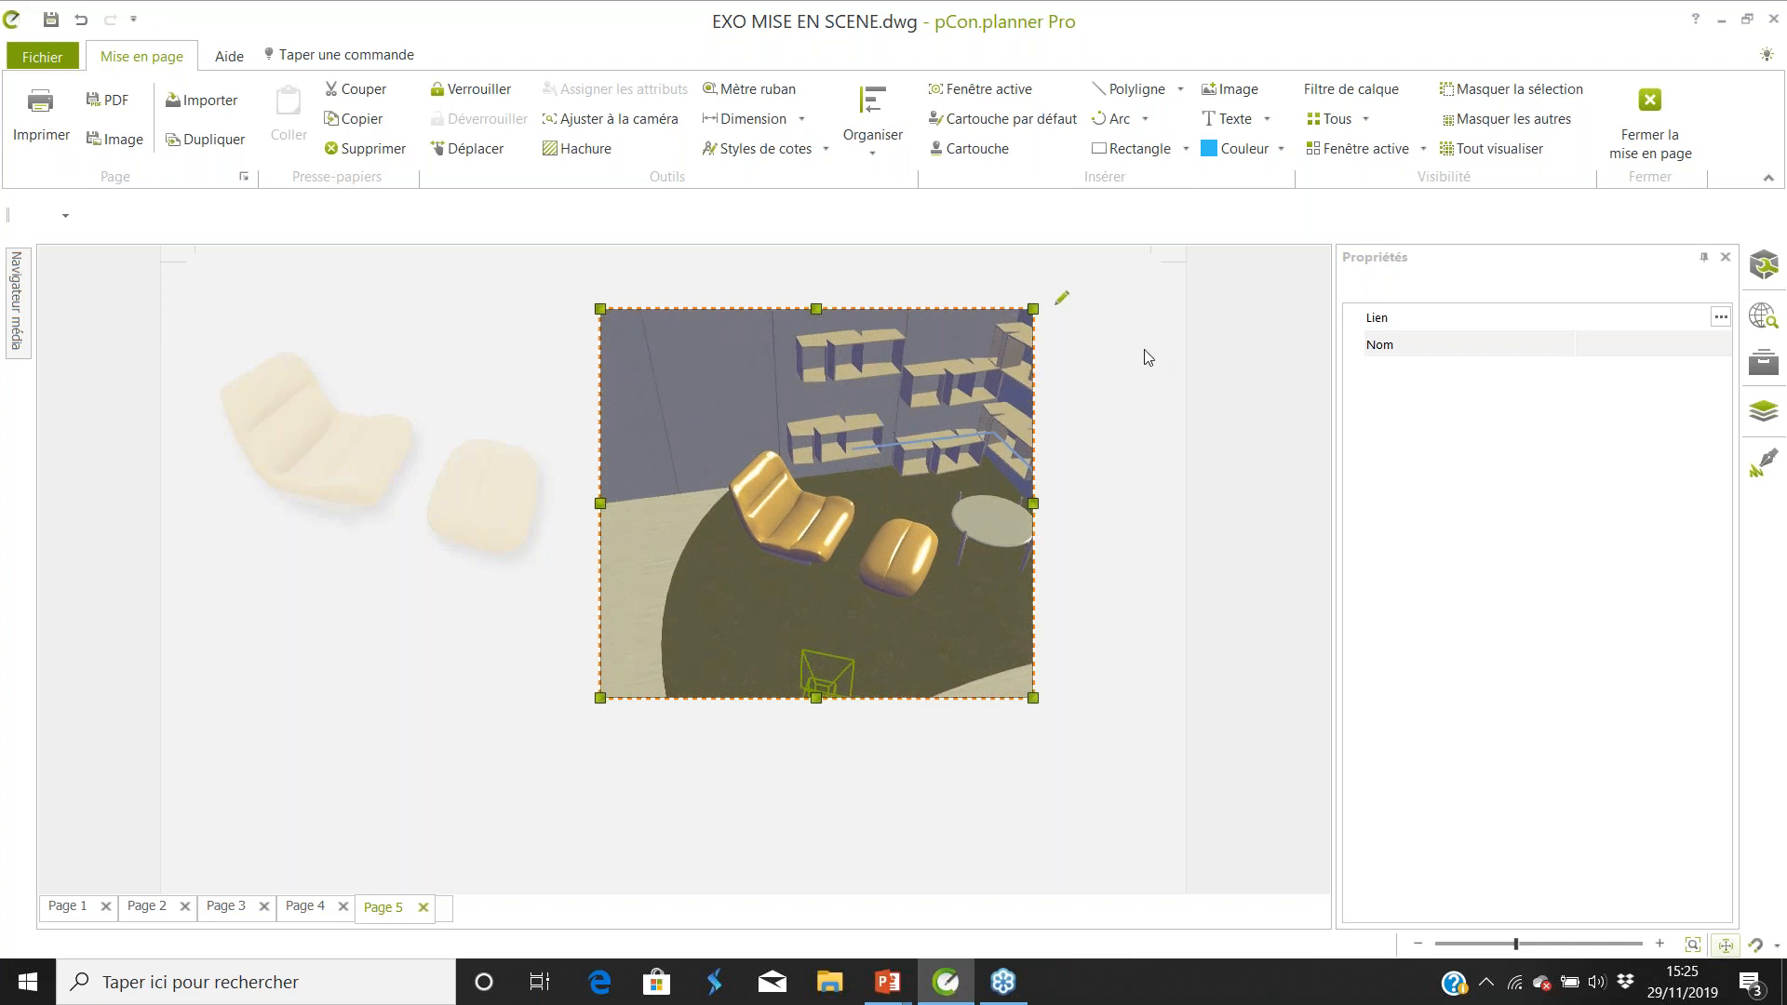
# Hide the camera symbols in the second view and finish editing its contents.
pyautogui.click(1410, 155)
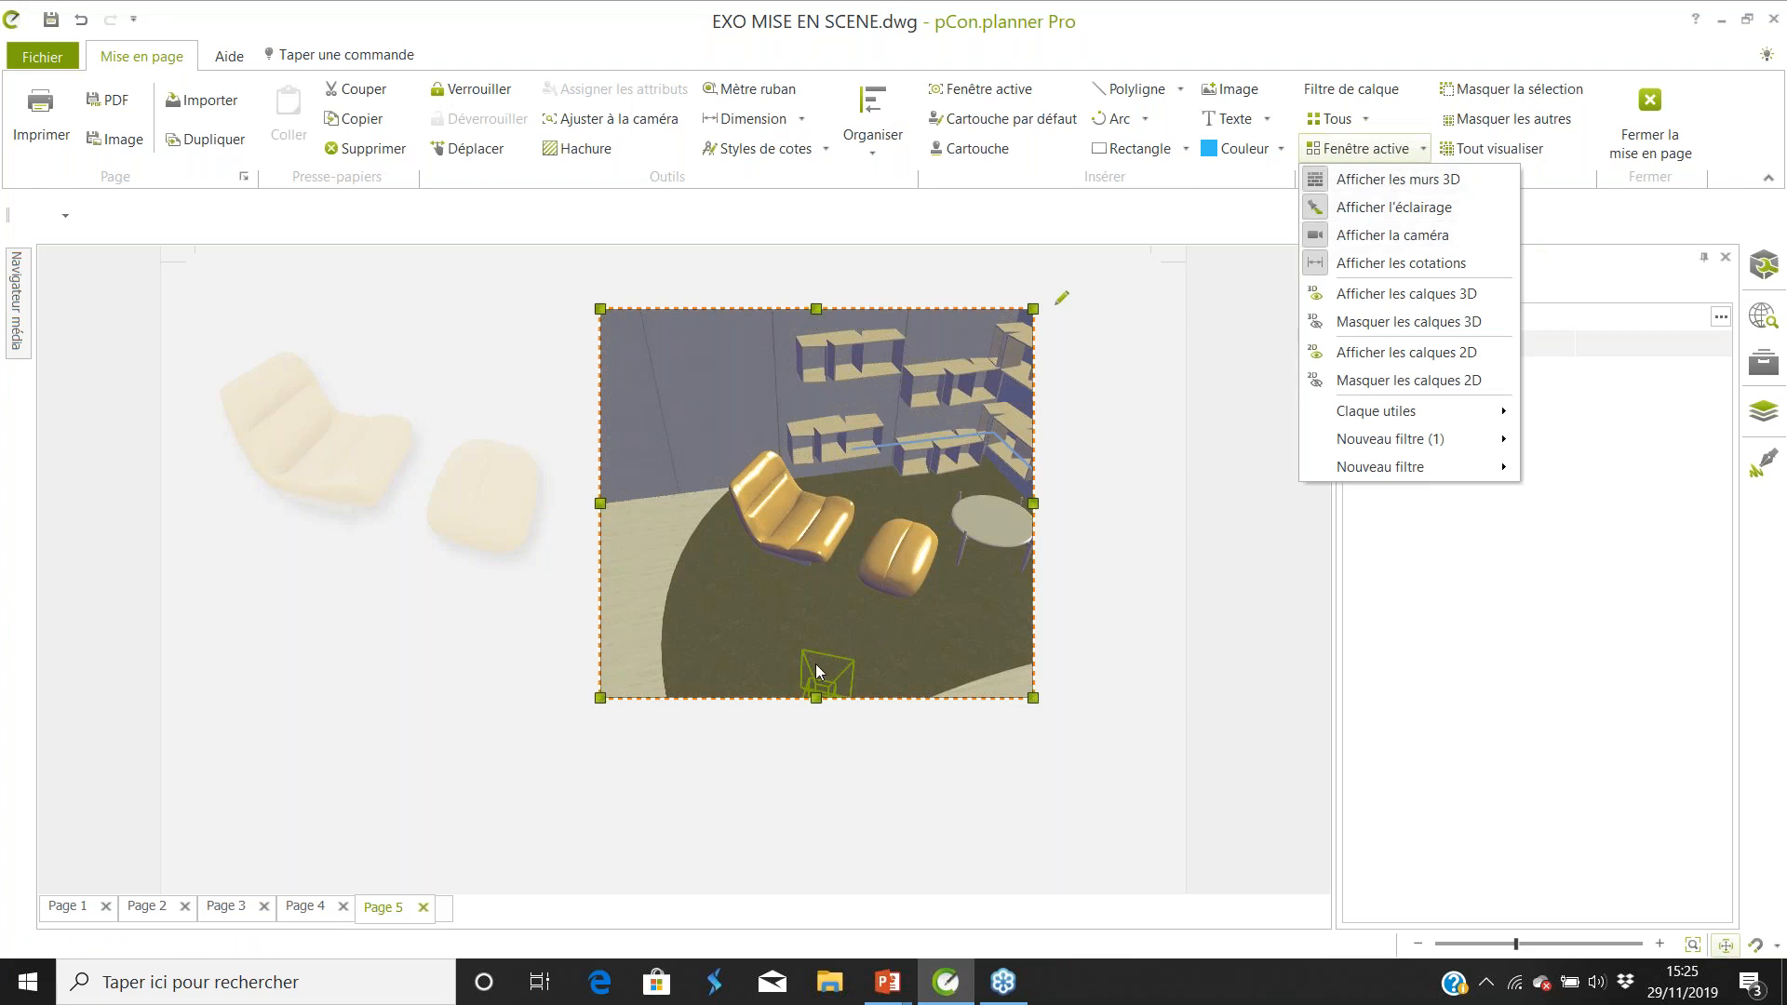
pyautogui.click(1312, 234)
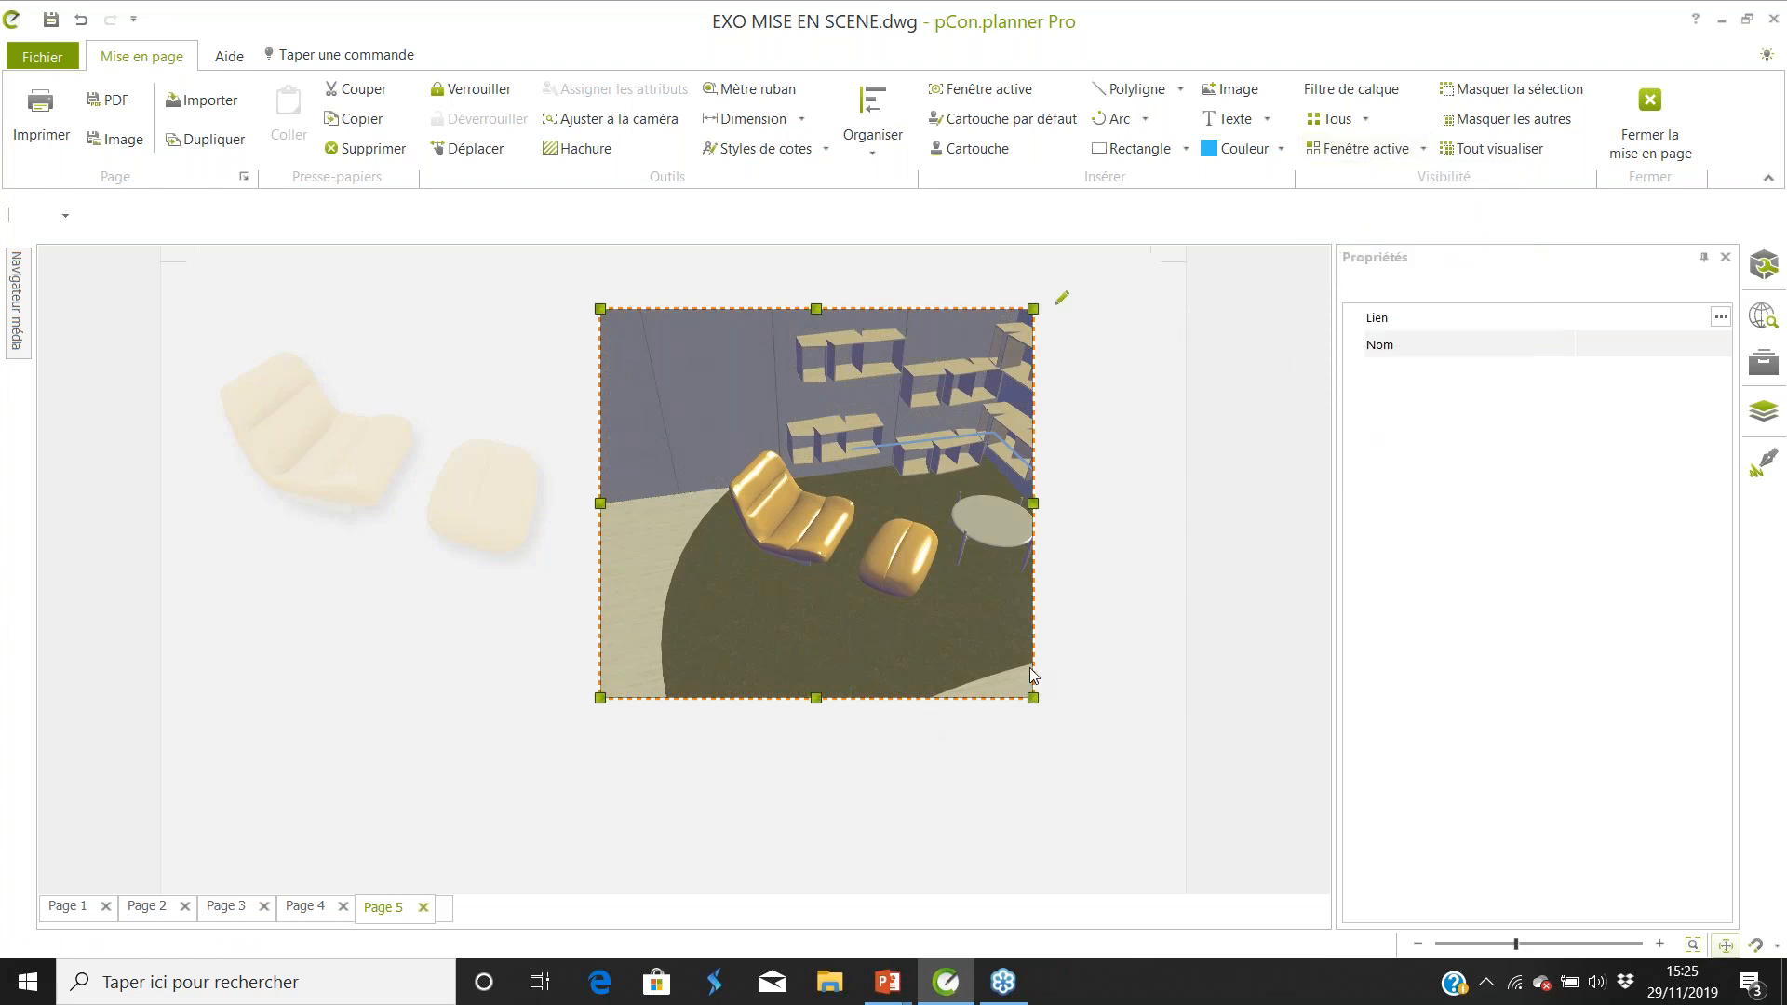
pyautogui.click(1128, 449)
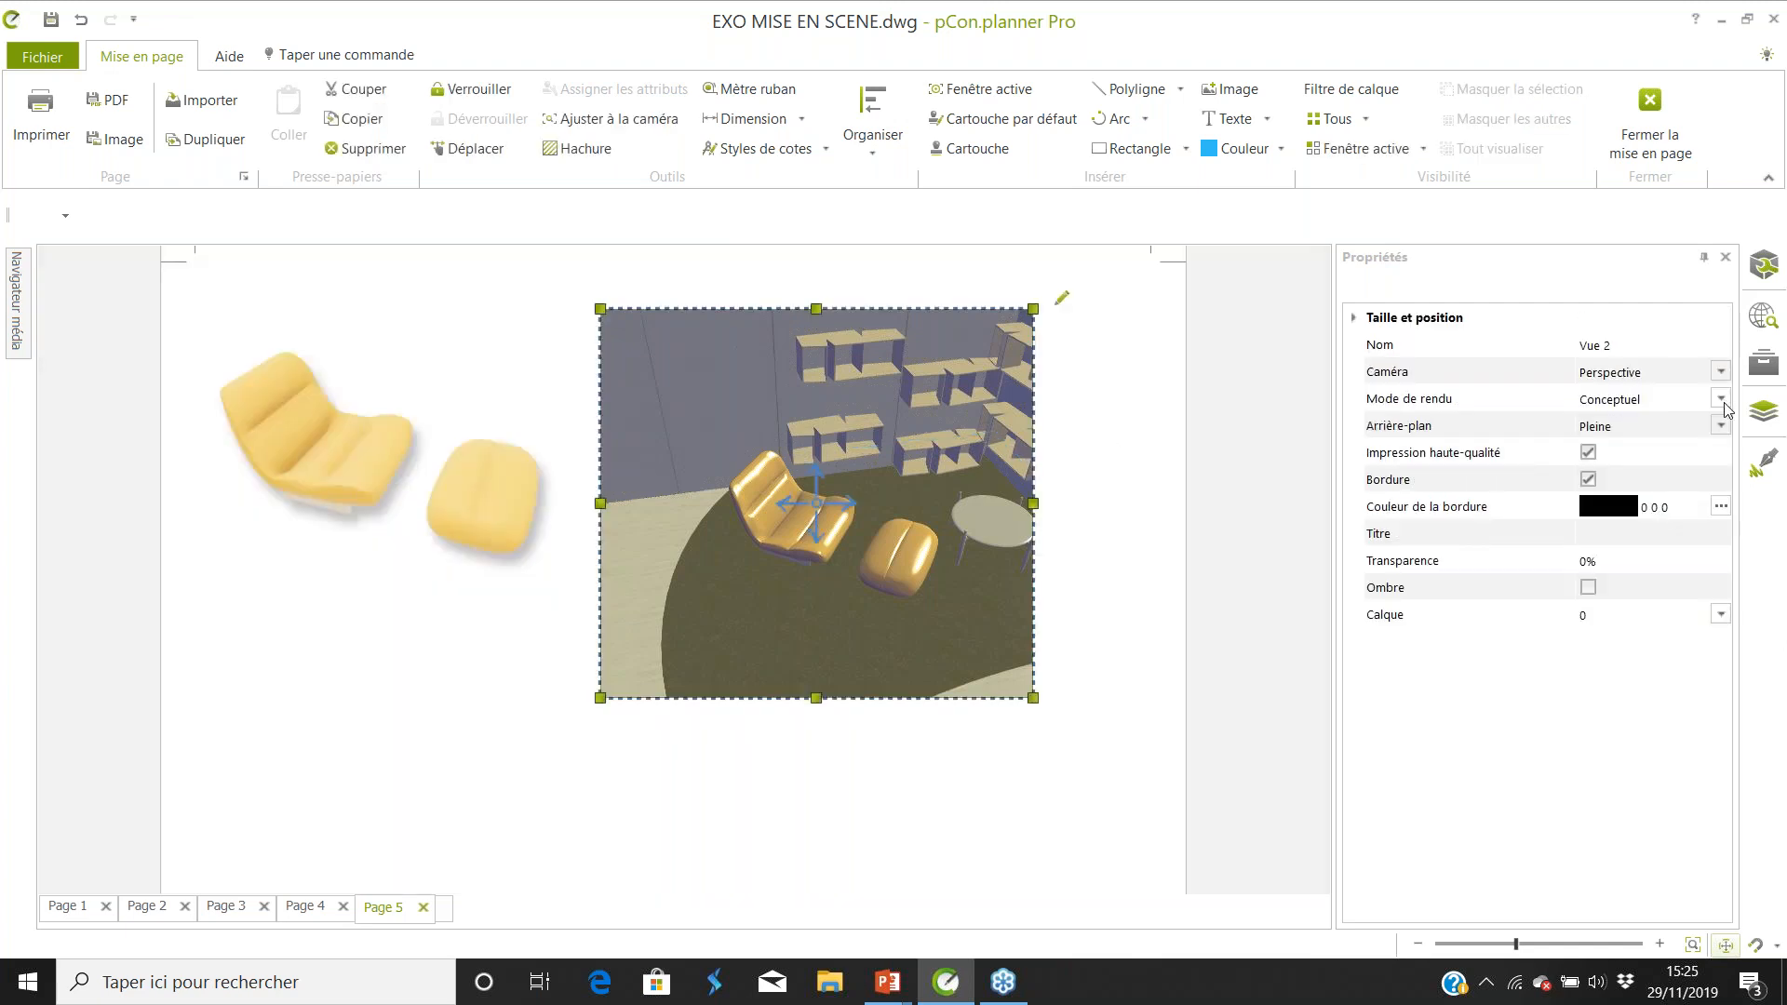
# Set the second view's render mode to Réaliste and turn off its border.
pyautogui.click(1723, 401)
pyautogui.click(1637, 553)
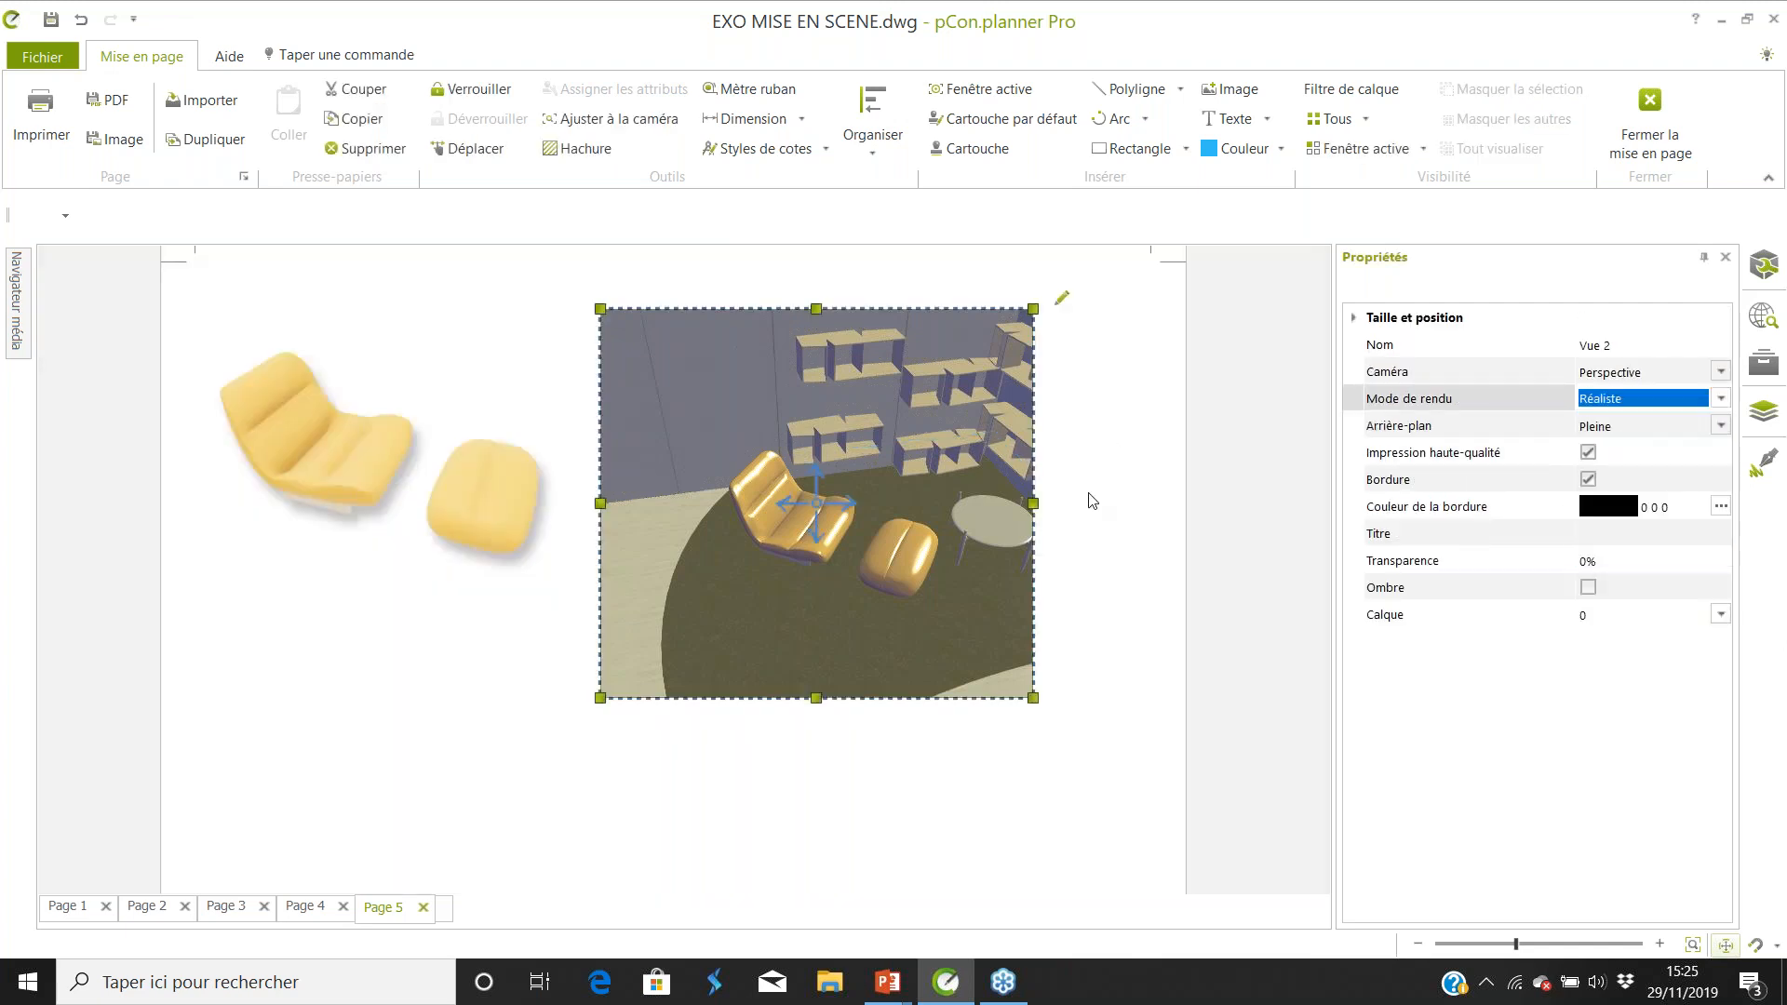
pyautogui.click(1121, 499)
pyautogui.click(1029, 476)
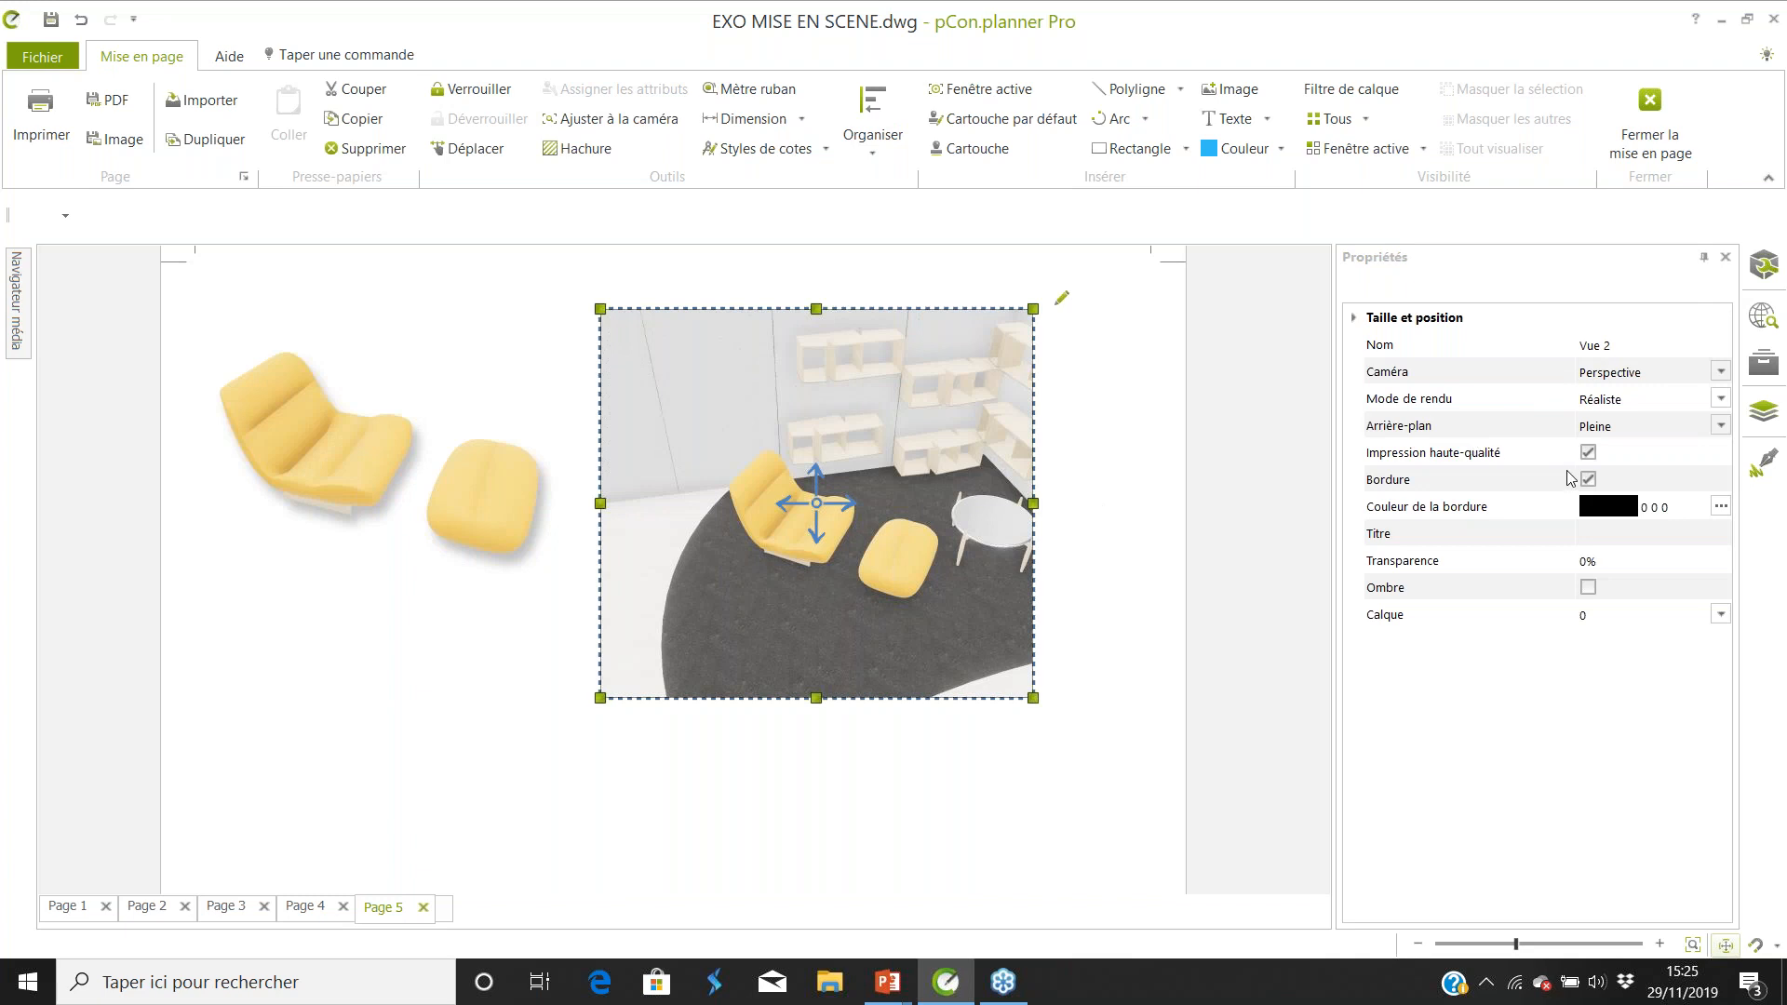
pyautogui.click(1588, 478)
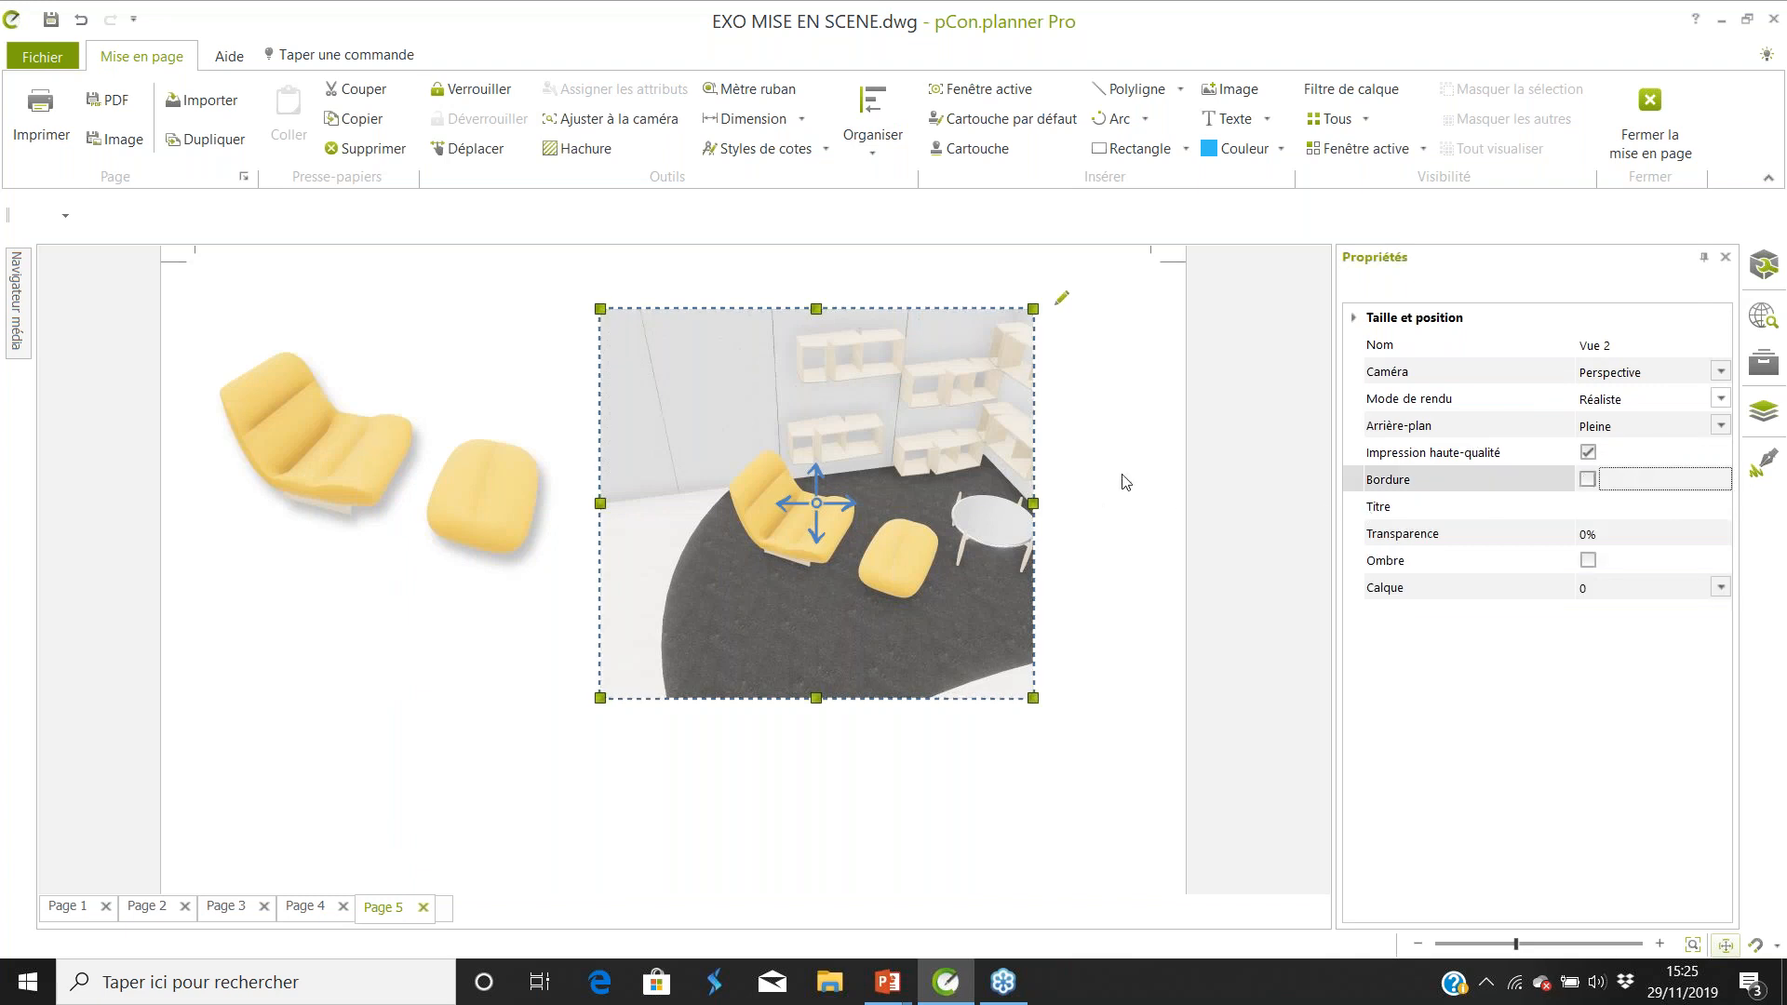
pyautogui.click(1128, 482)
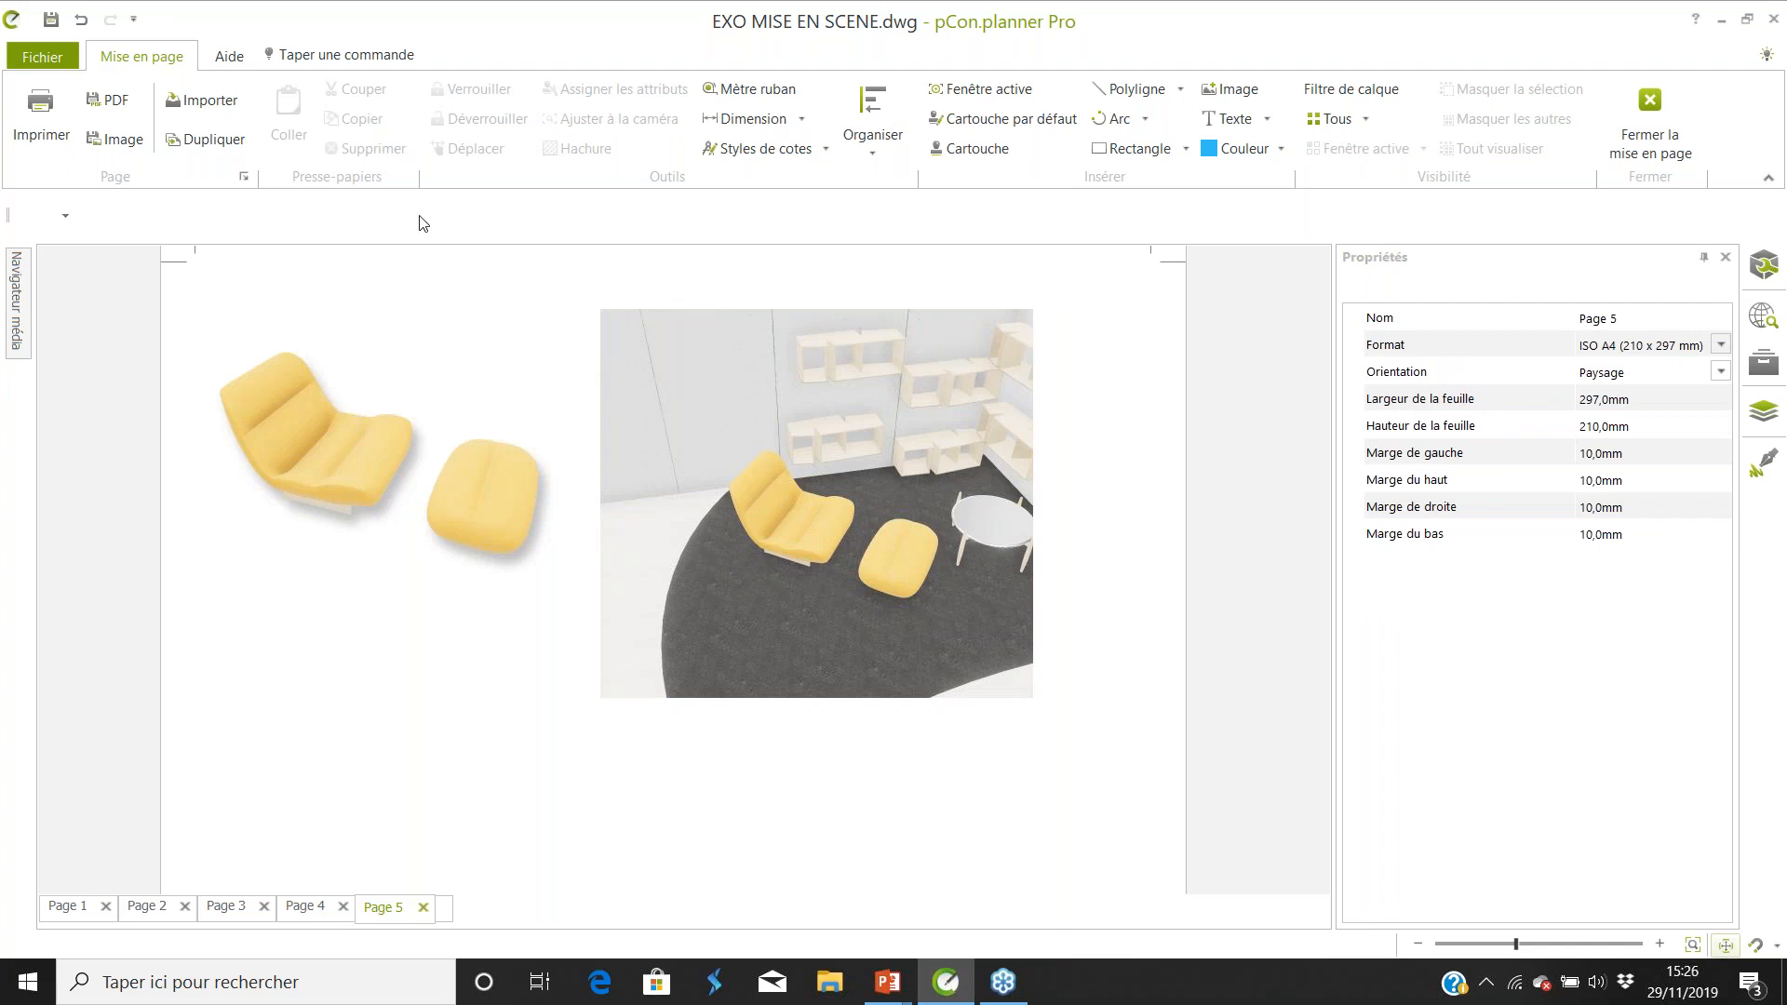
# Insert the file "test 1" from the Masque d'écrêtage folder under Présentation nouveautés pCon.planner 8.2 > Docs as a title block.
pyautogui.click(989, 150)
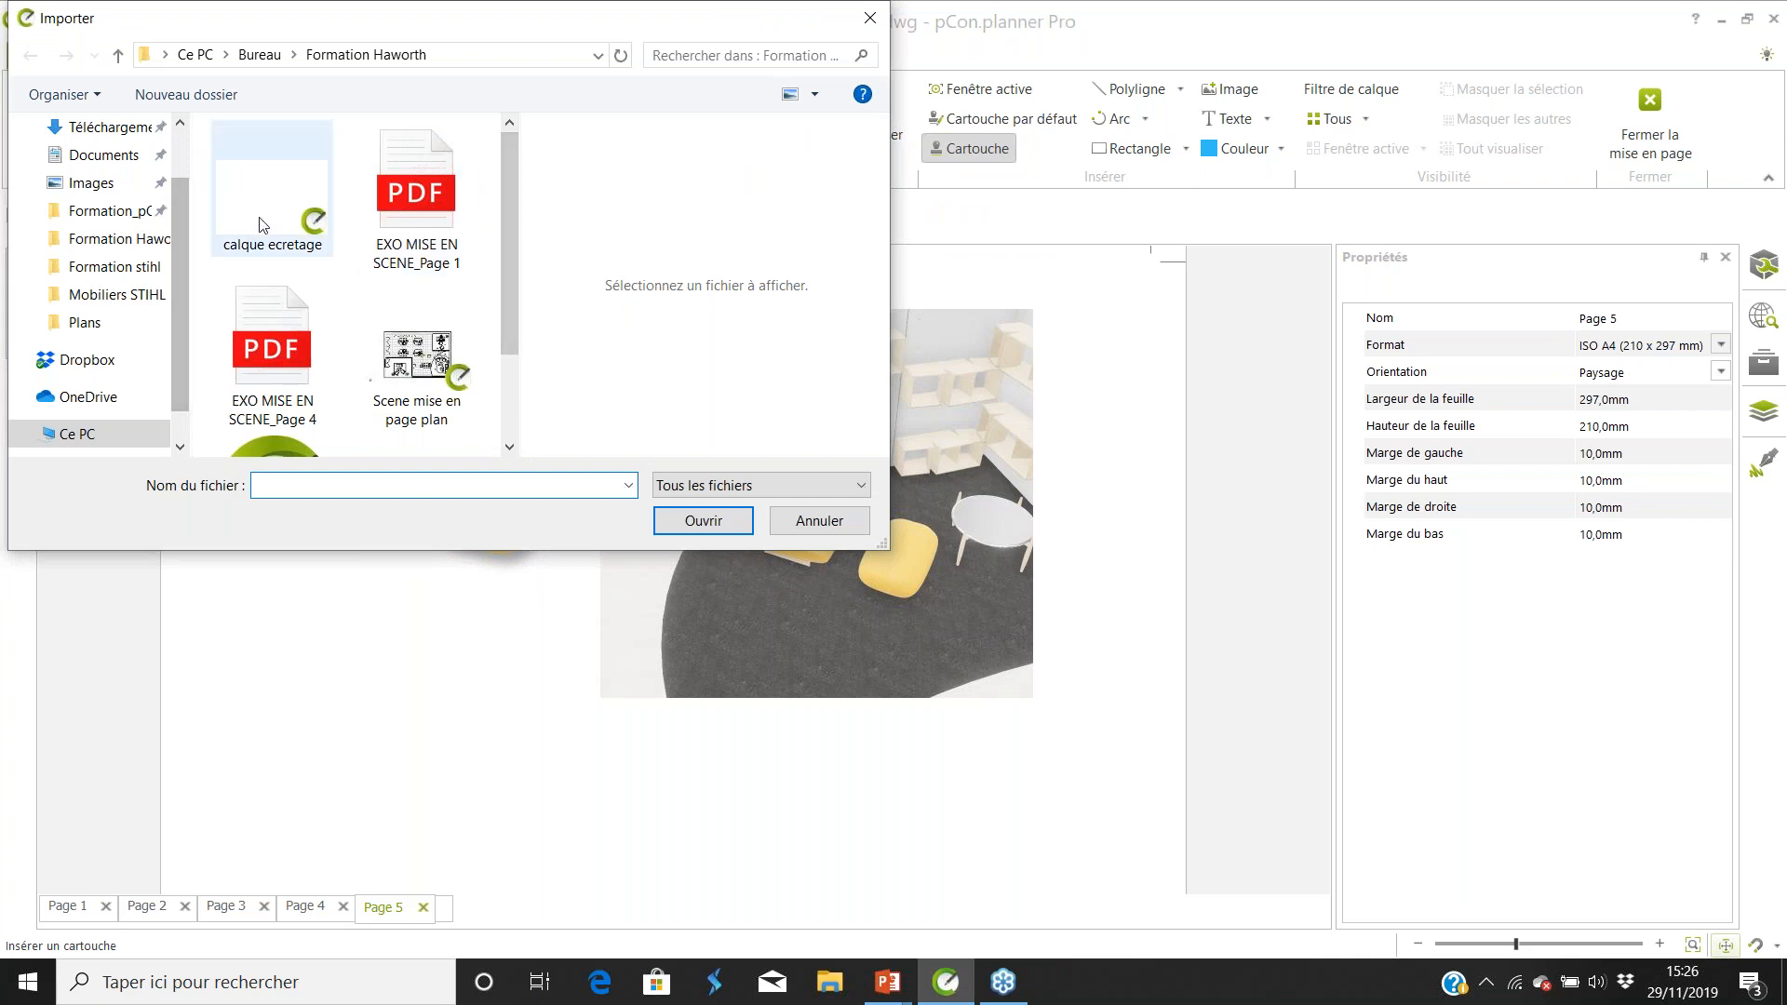
pyautogui.scroll(-2, 508, 223)
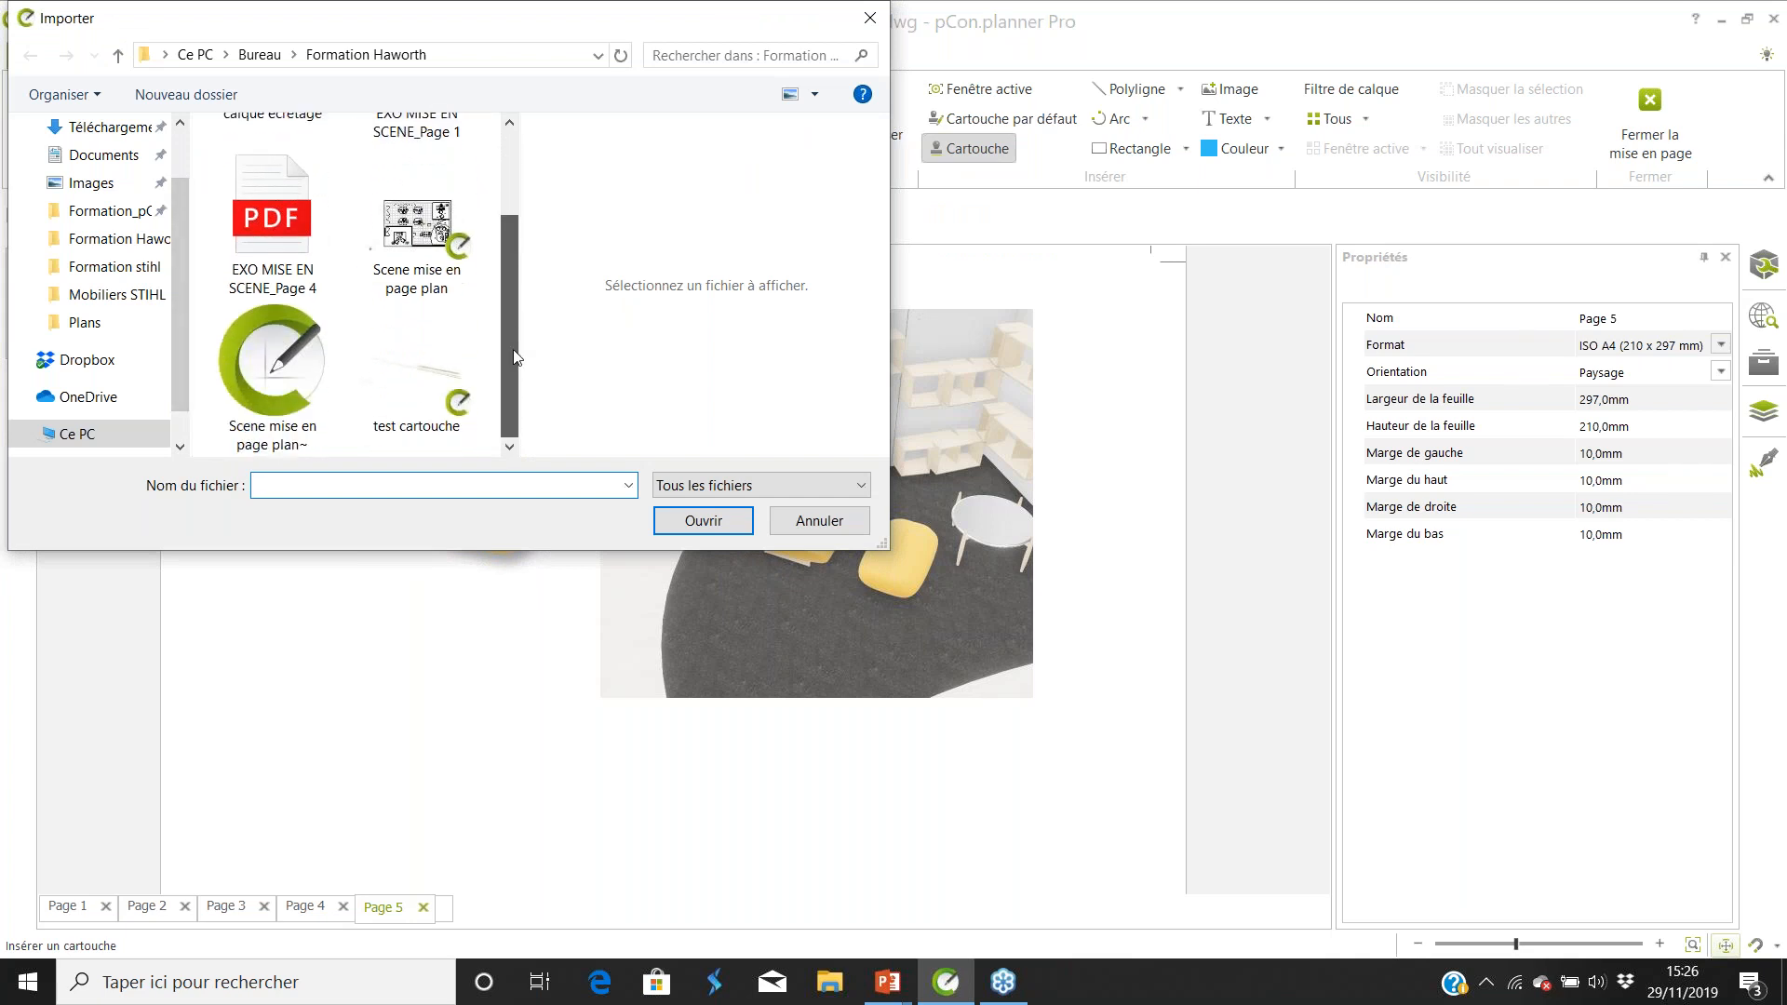
pyautogui.scroll(2, 510, 270)
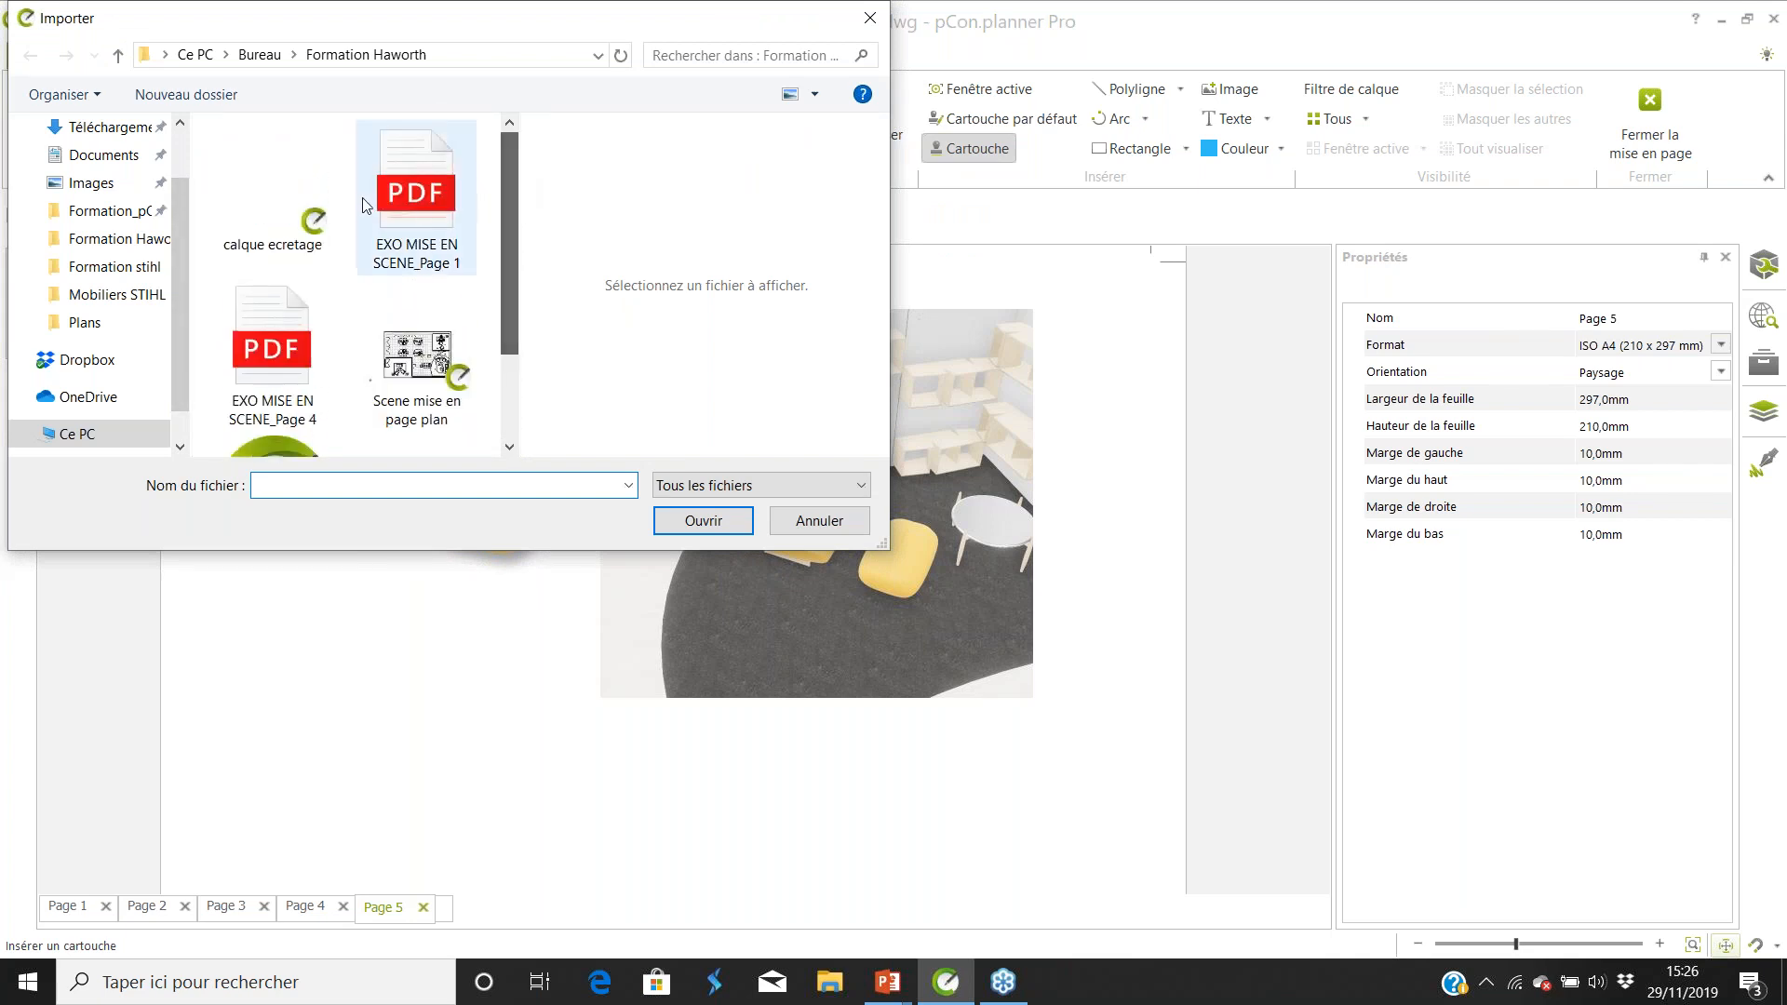
pyautogui.click(259, 56)
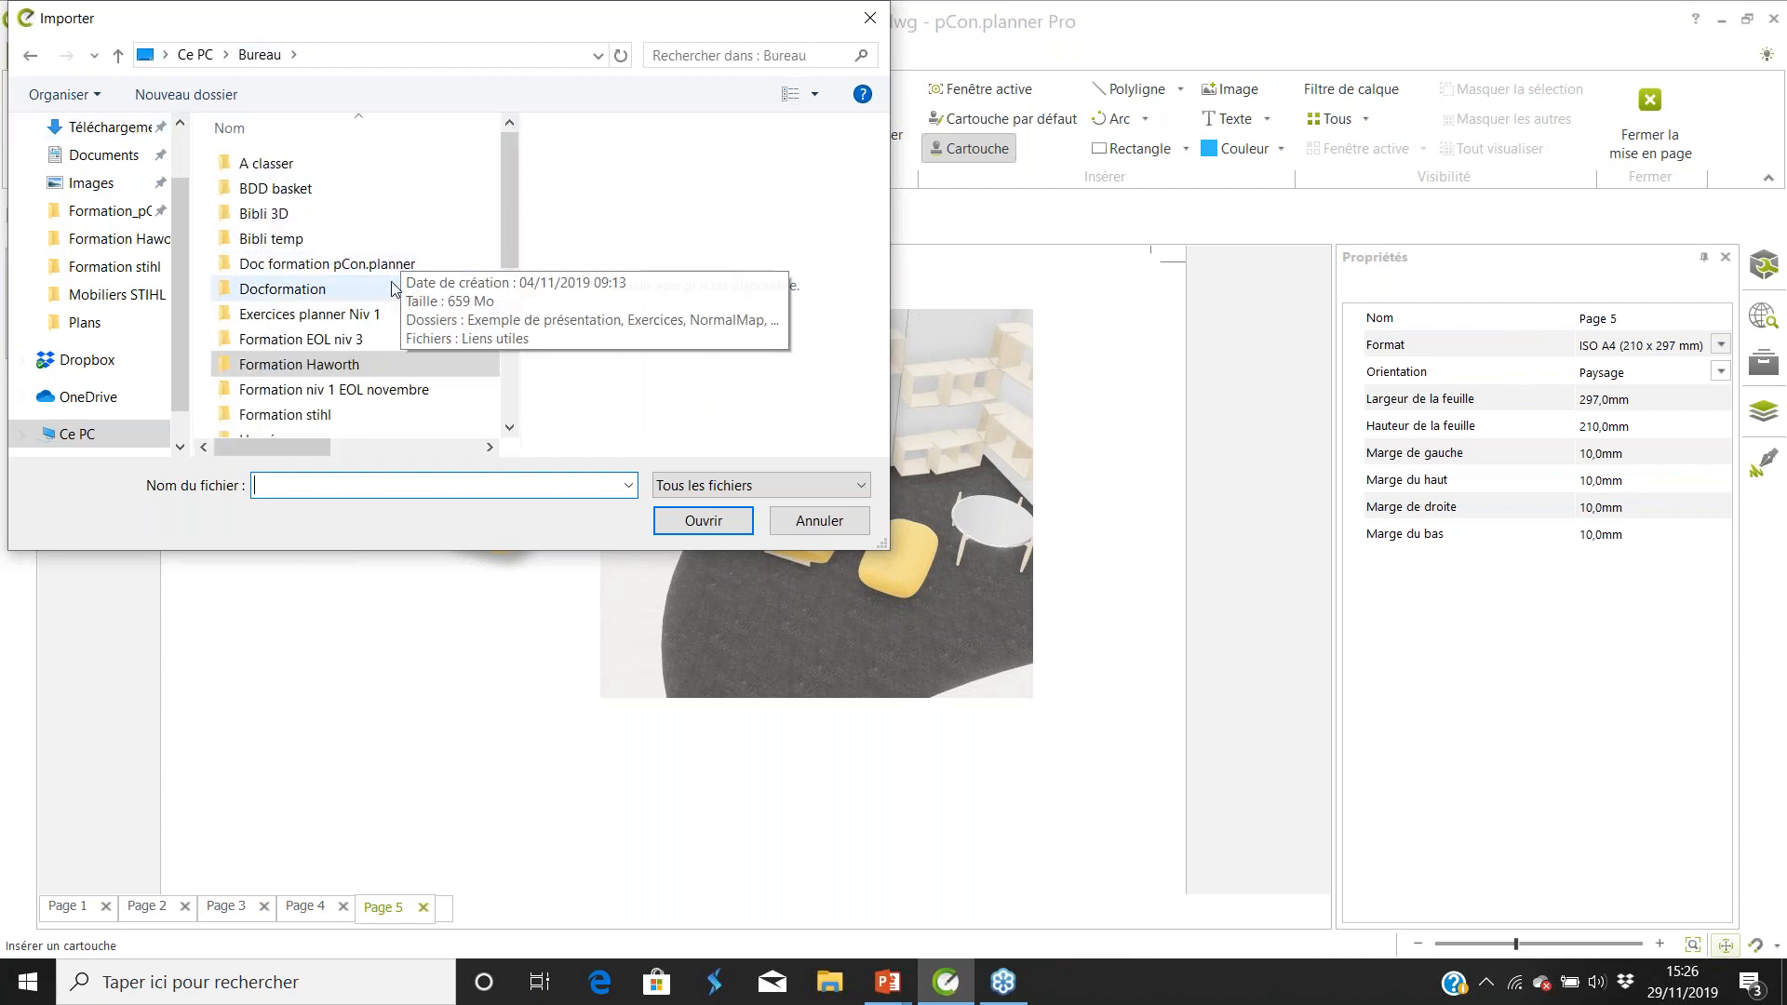
pyautogui.scroll(-2, 362, 307)
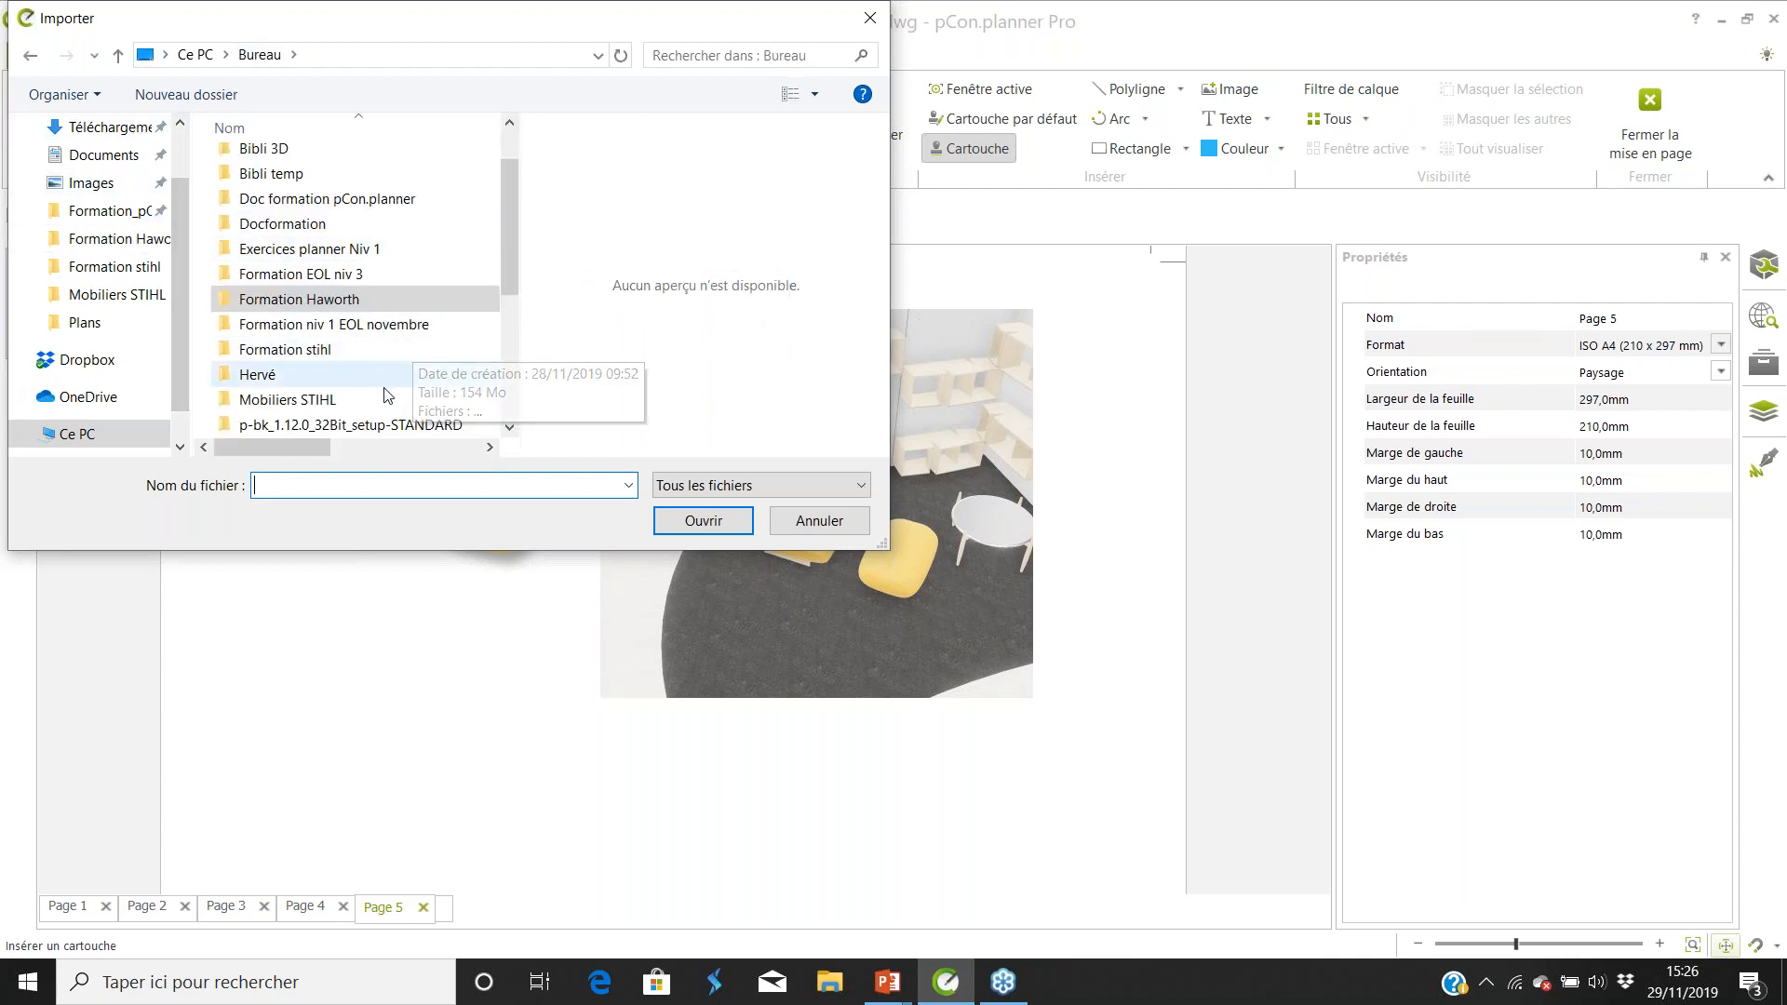
pyautogui.scroll(1, 367, 297)
pyautogui.scroll(-2, 391, 298)
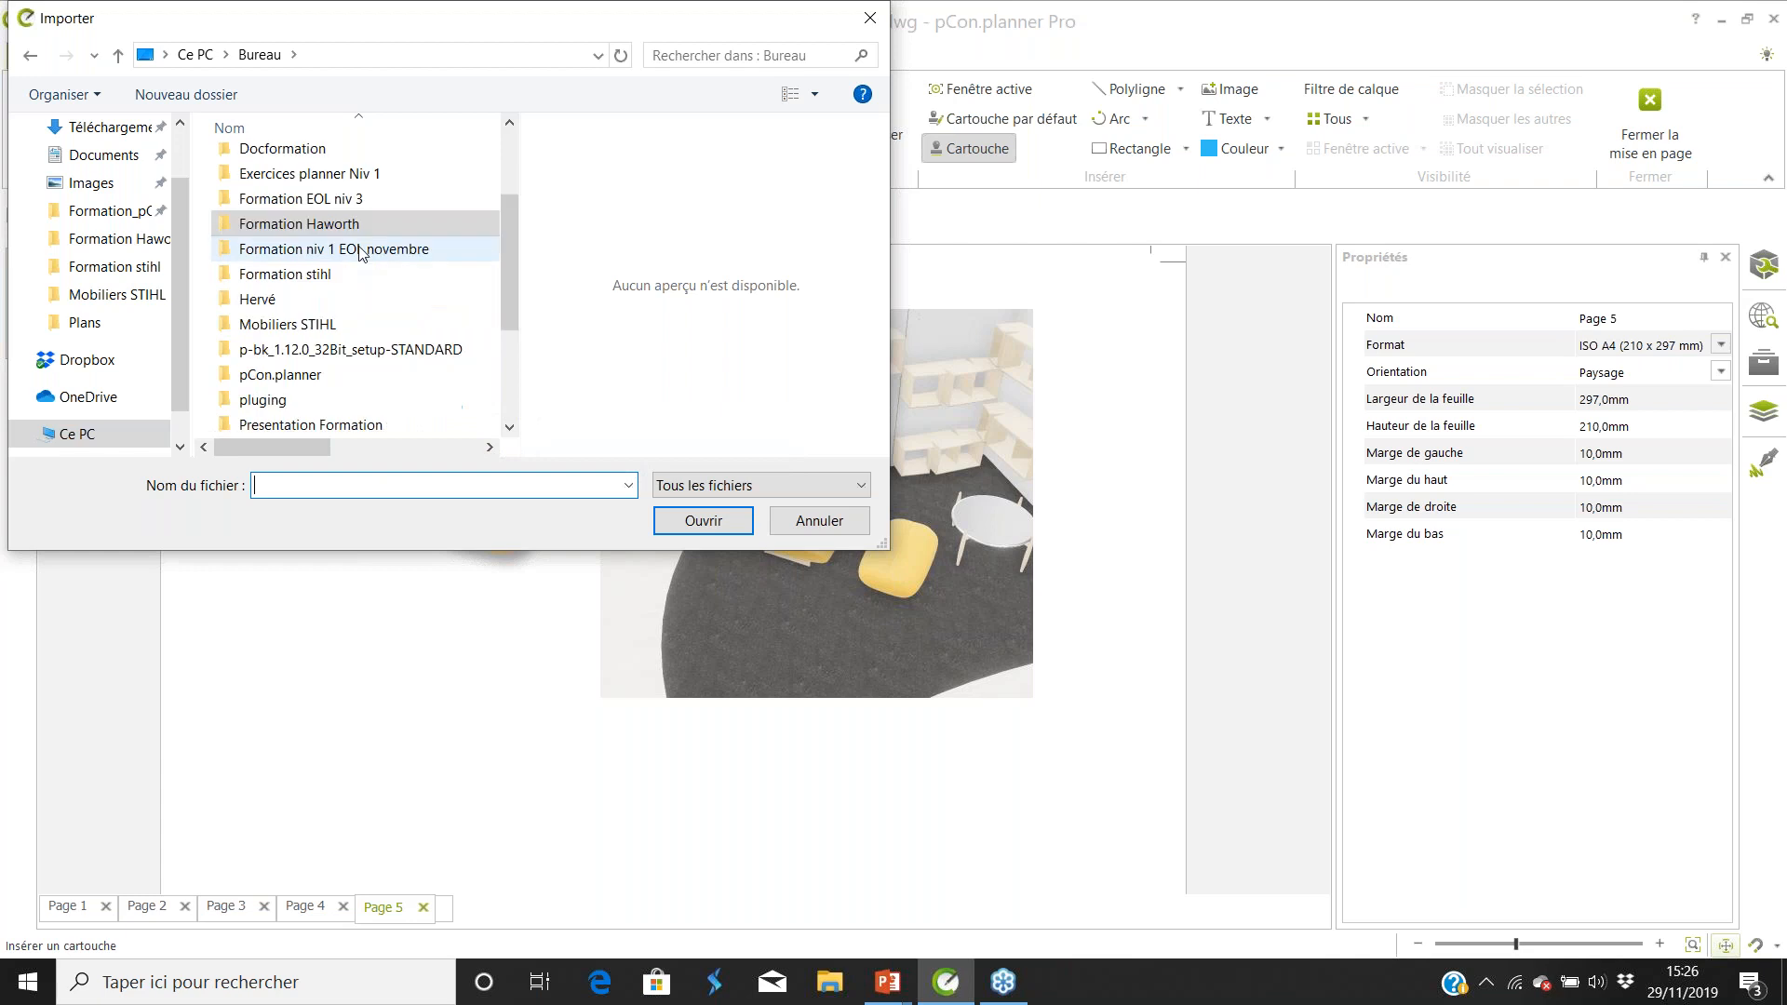
pyautogui.doubleClick(415, 375)
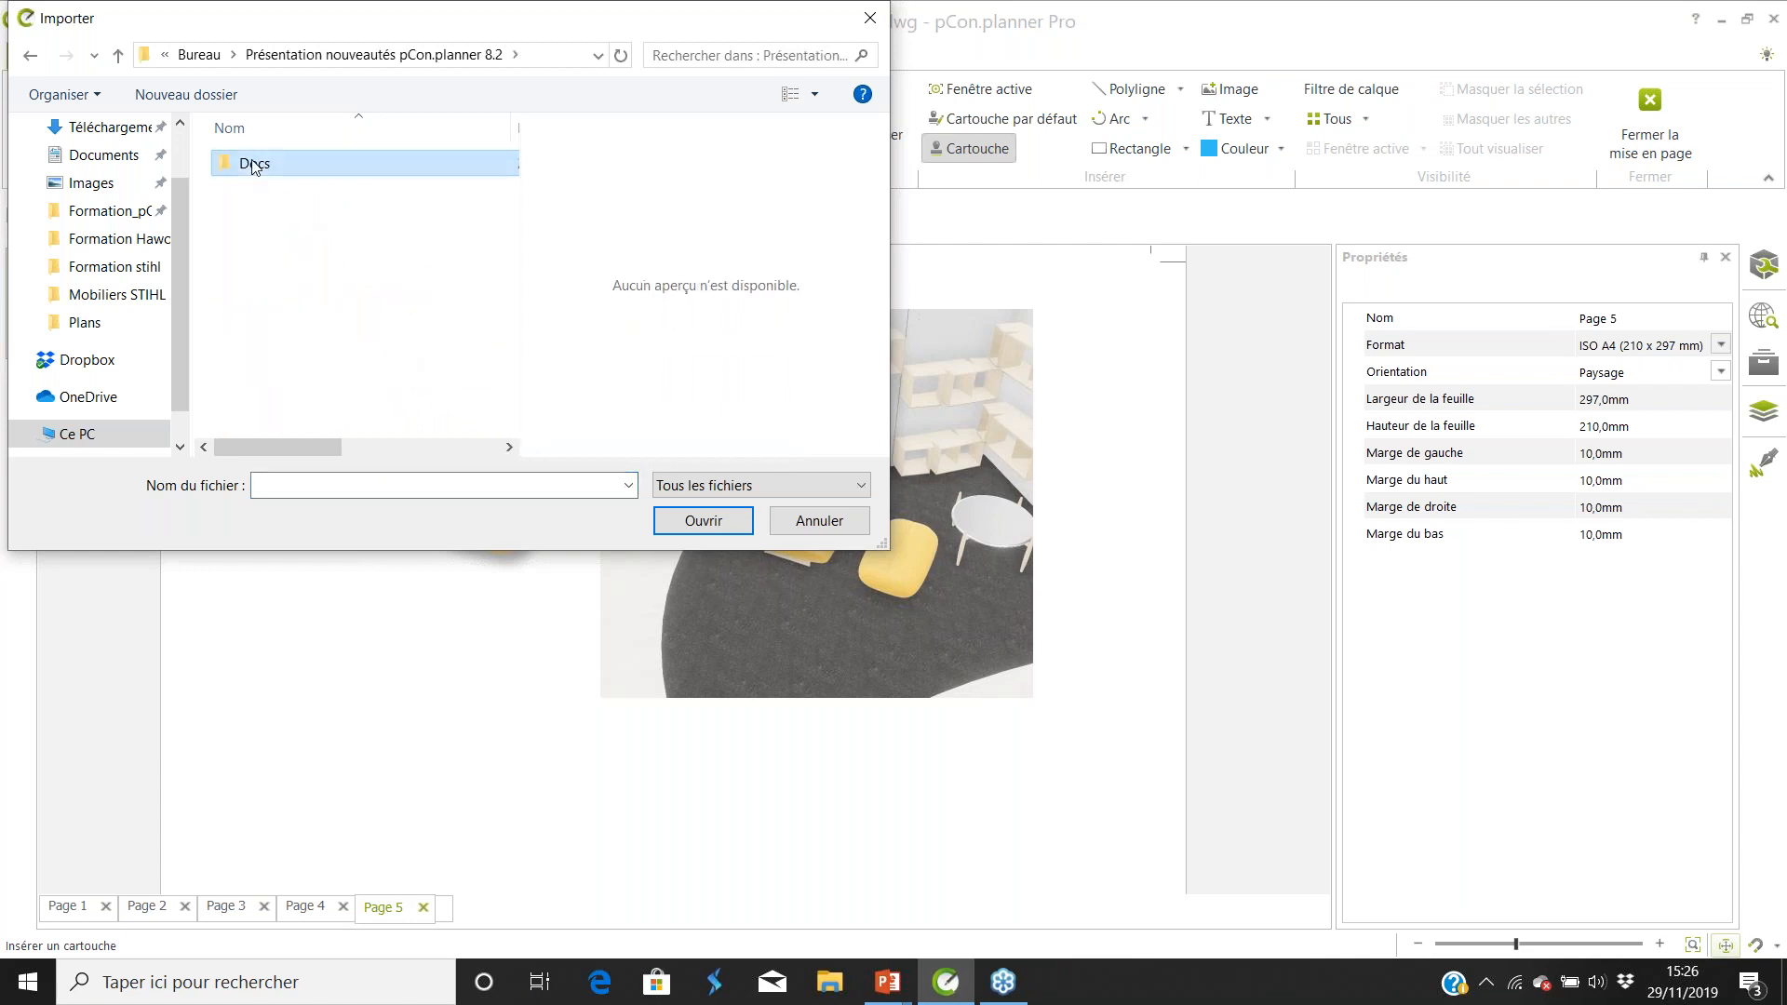
pyautogui.doubleClick(258, 164)
pyautogui.doubleClick(400, 212)
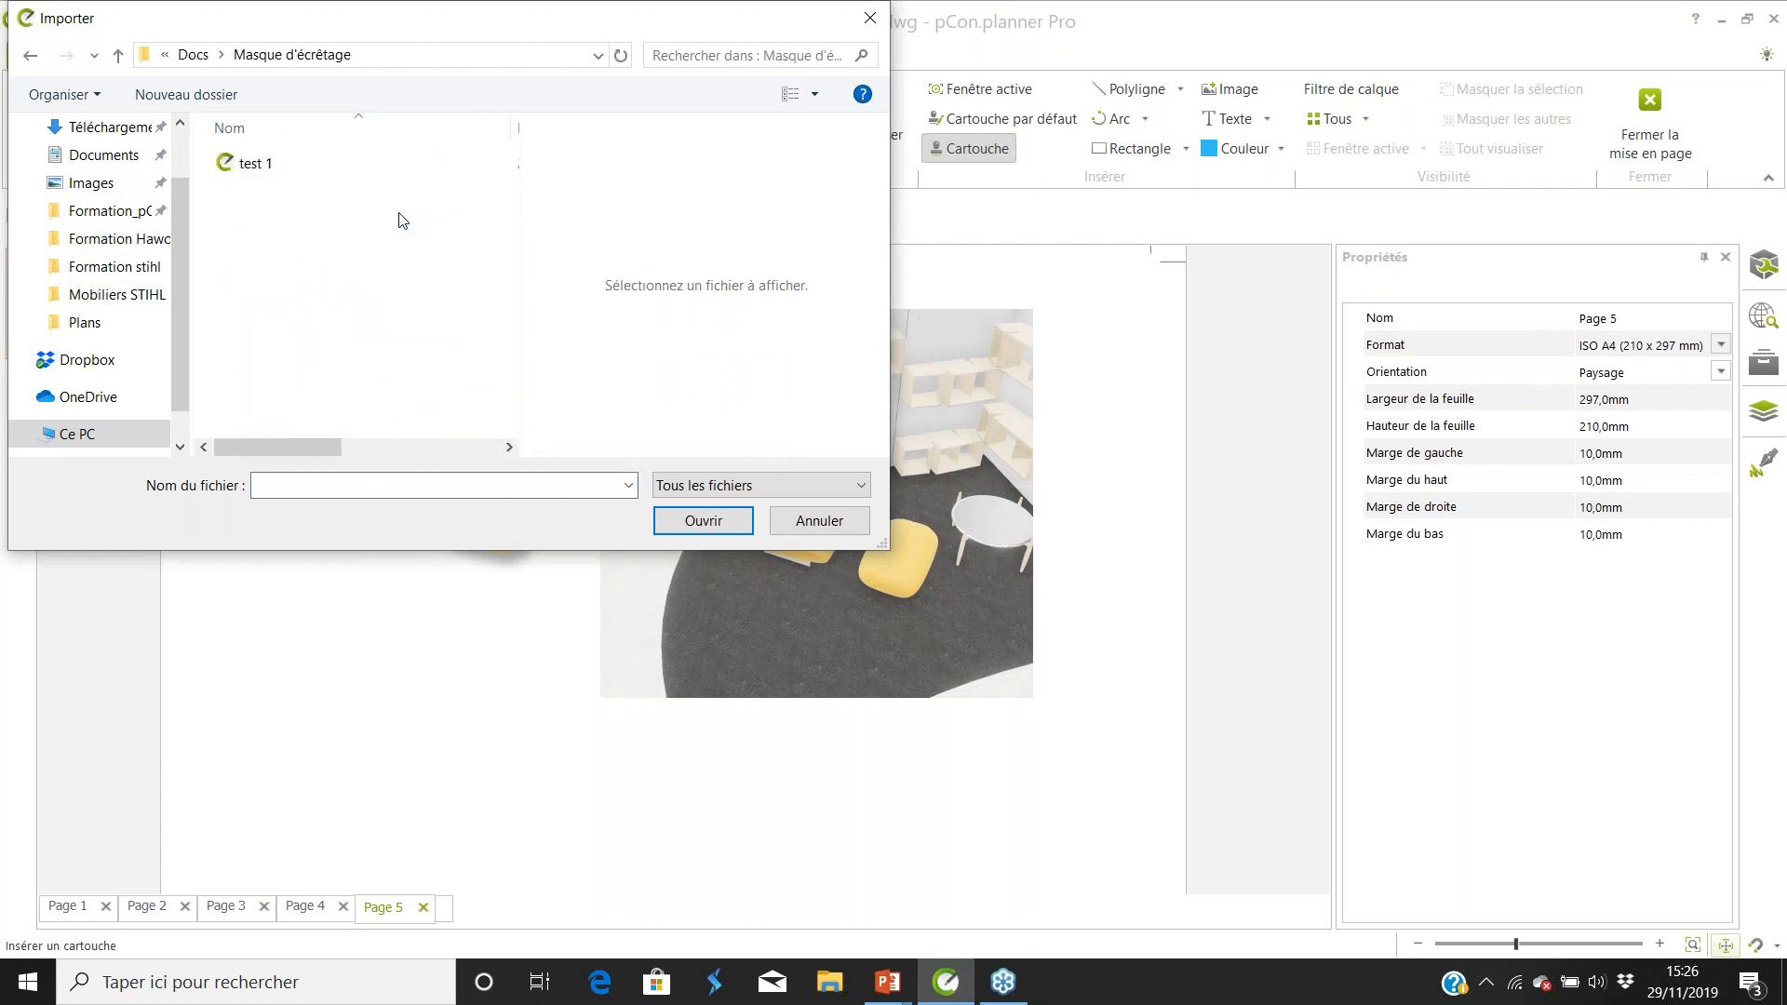
pyautogui.click(257, 170)
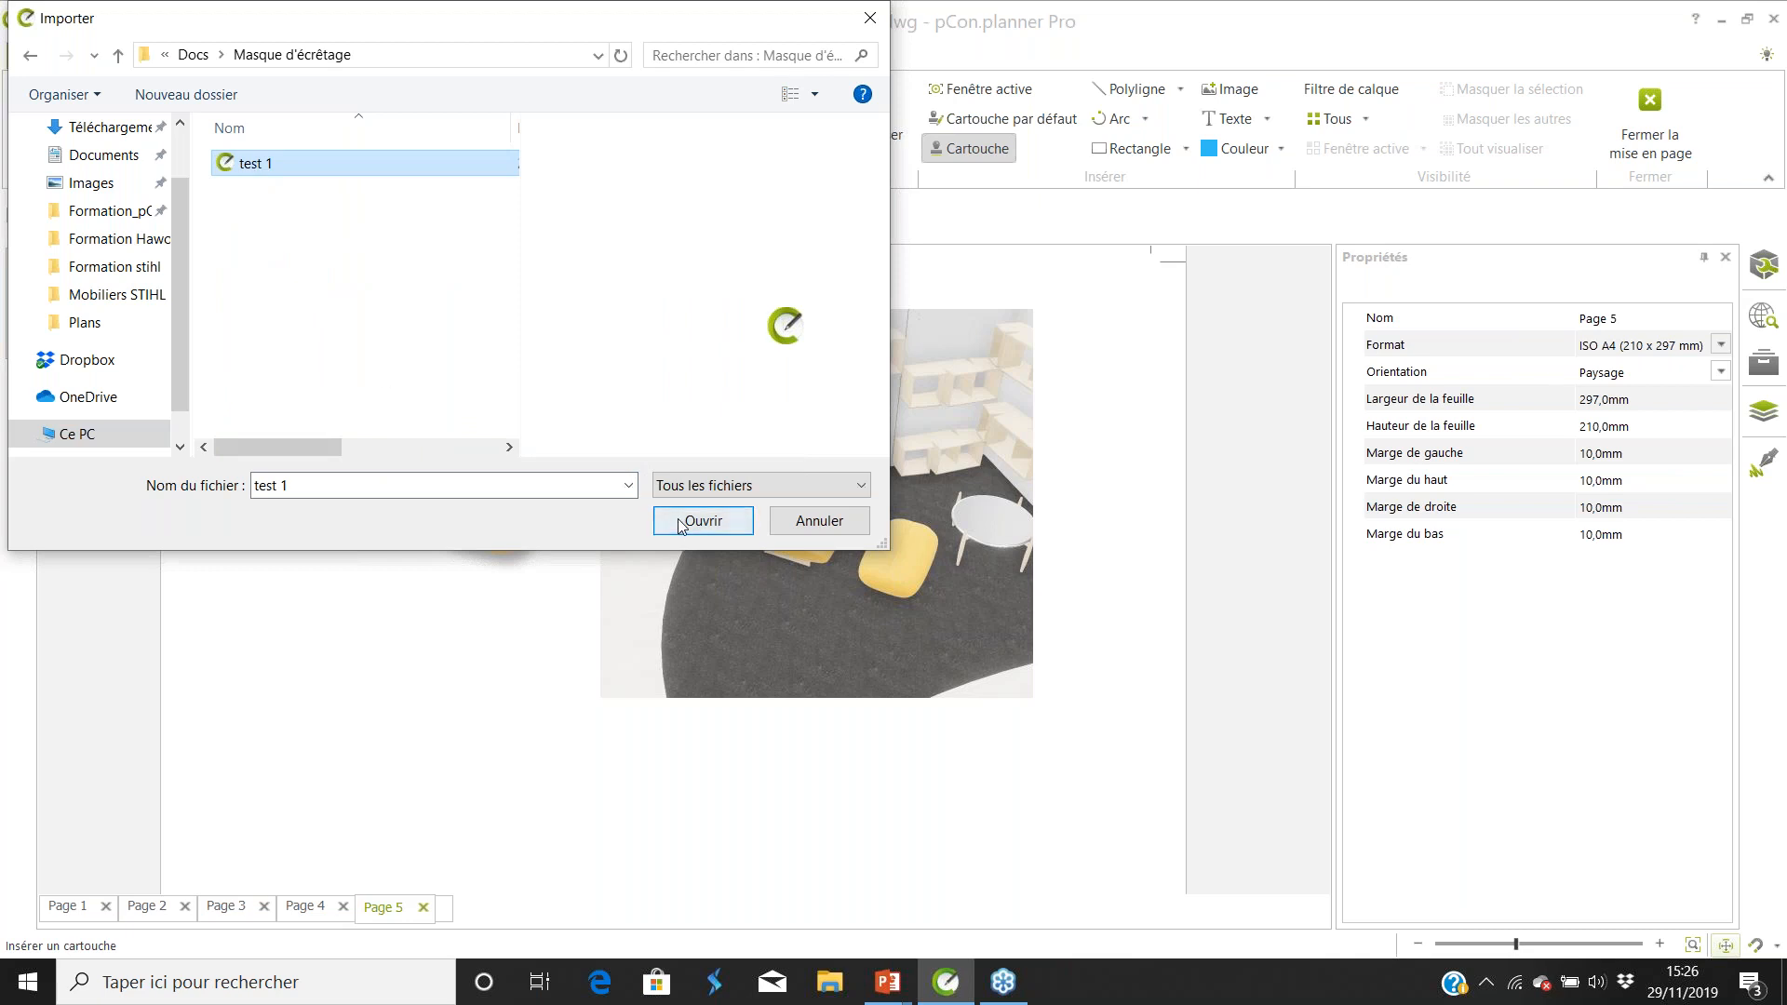
pyautogui.click(698, 535)
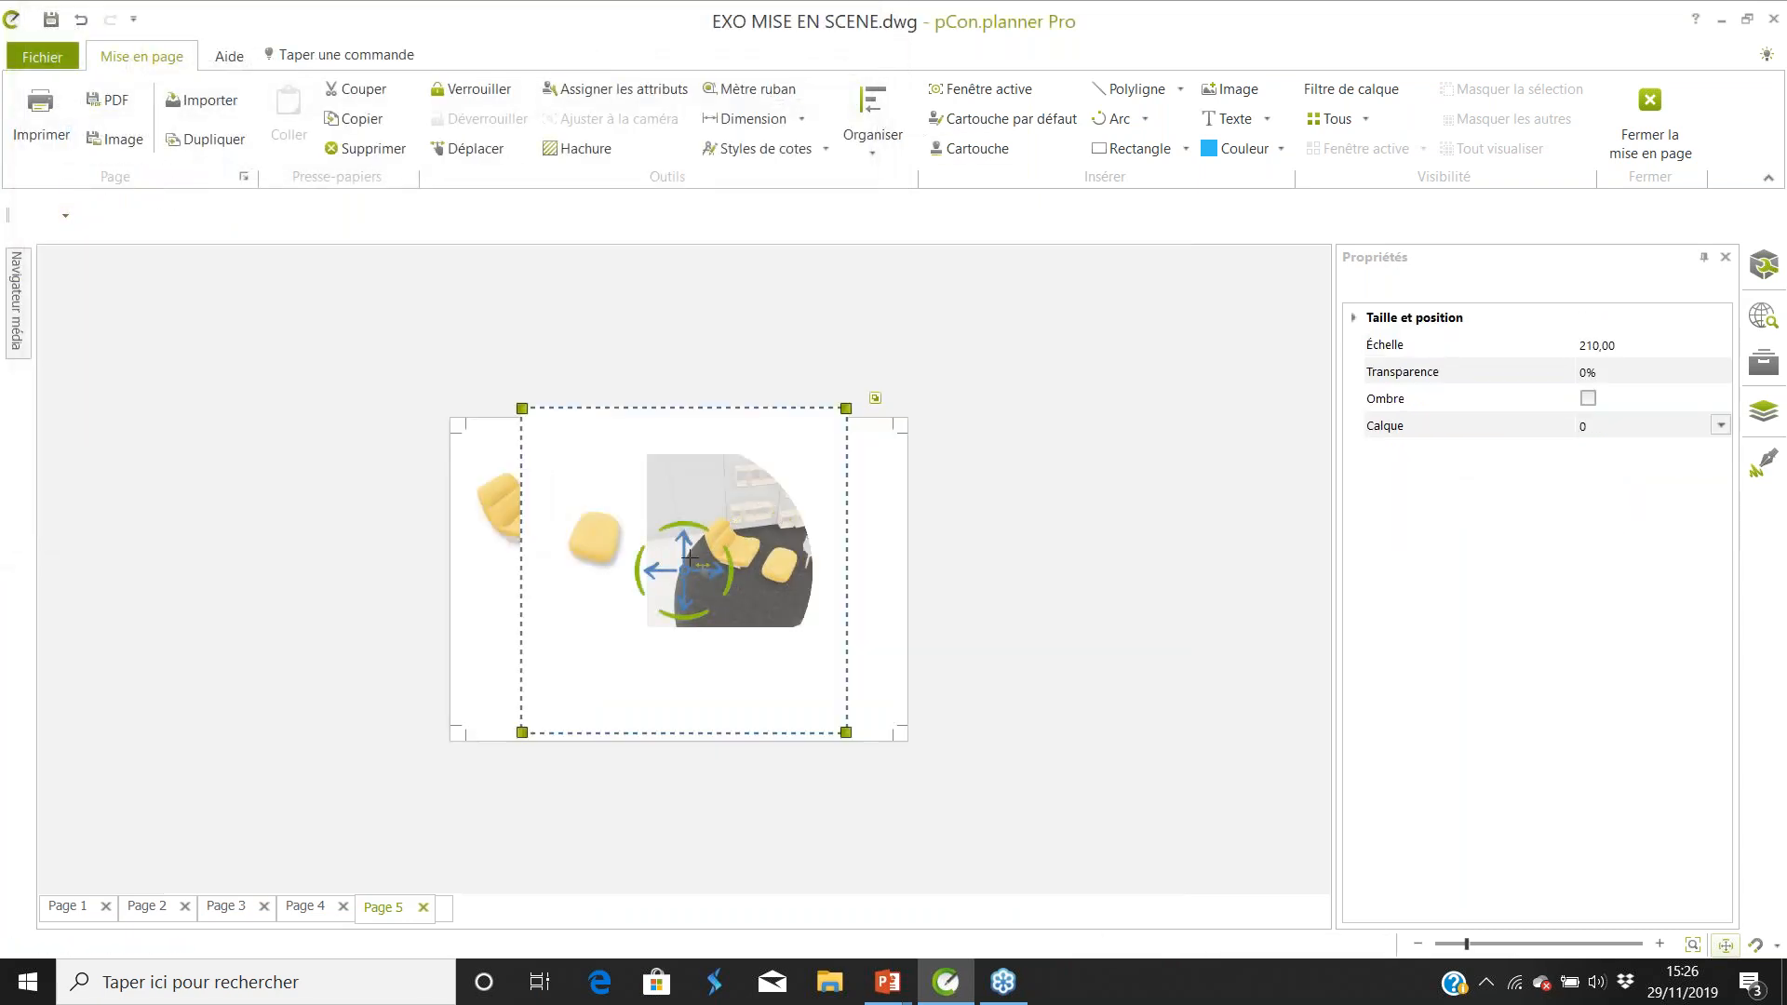
# Scale down the circular clipping mask and centre it over the lounge view so the view is cropped to a circle.
pyautogui.moveTo(685, 568); pyautogui.dragTo(740, 540)
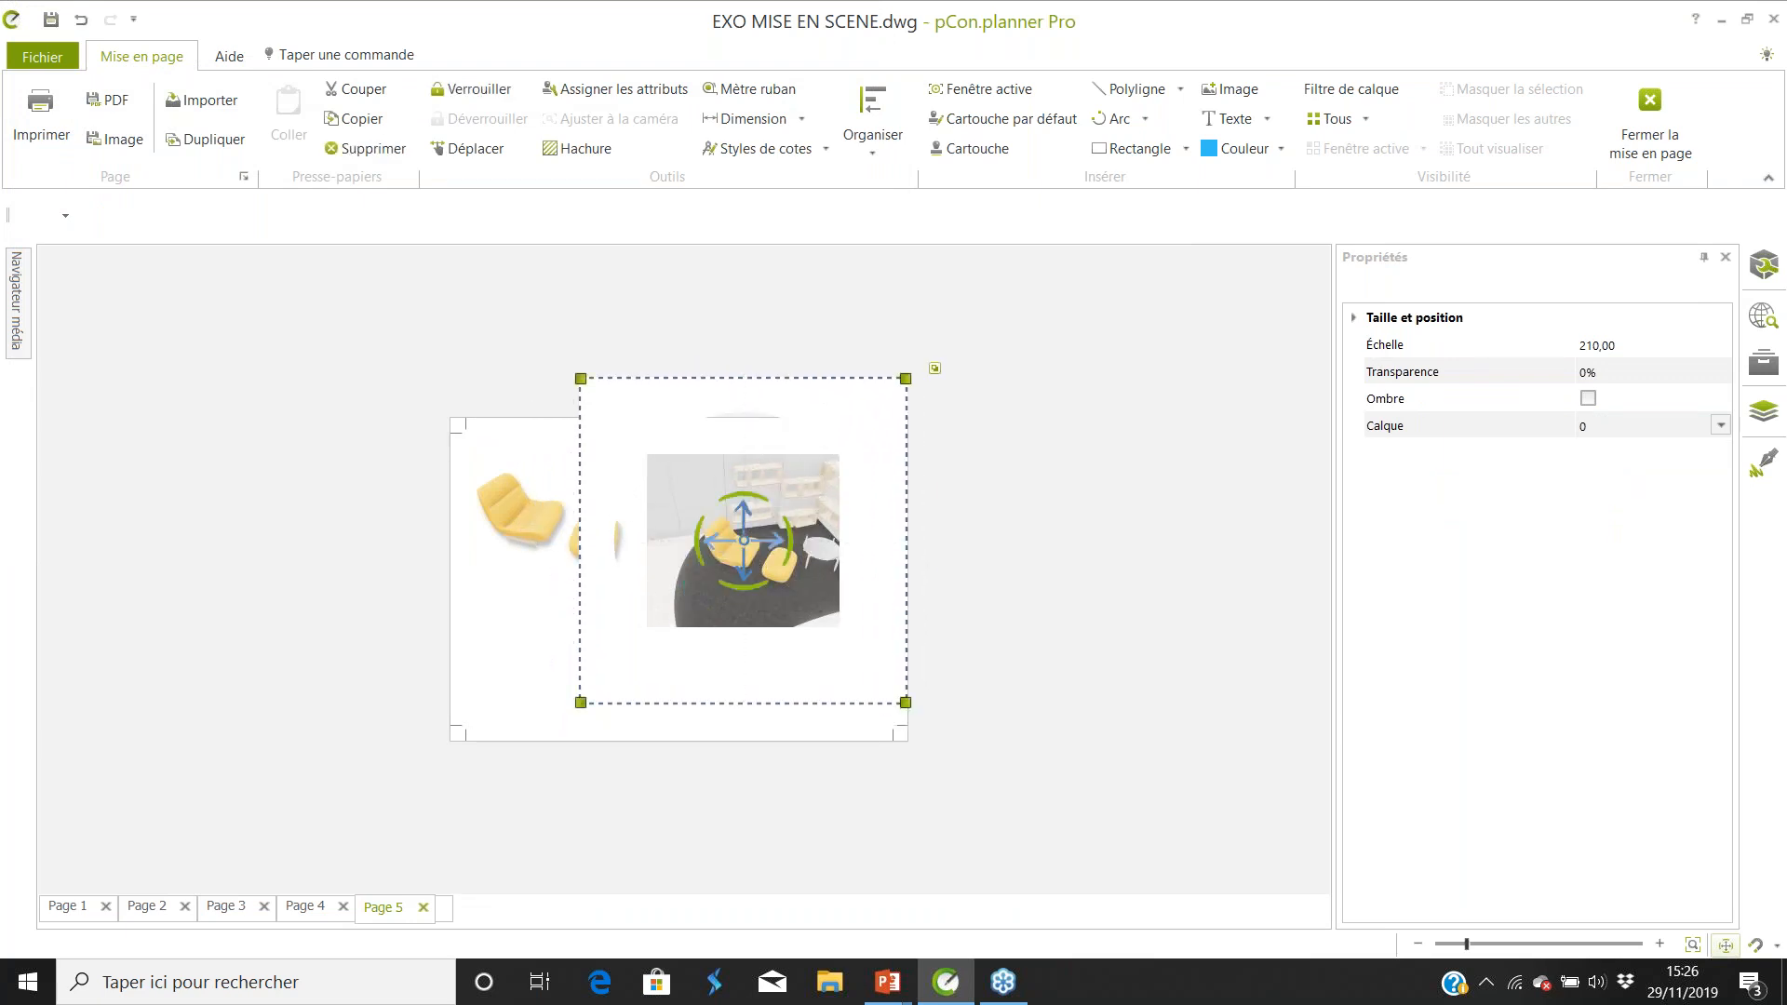
pyautogui.moveTo(904, 379); pyautogui.dragTo(778, 505)
pyautogui.moveTo(684, 611); pyautogui.dragTo(744, 536)
pyautogui.click(724, 665)
pyautogui.scroll(4, 732, 593)
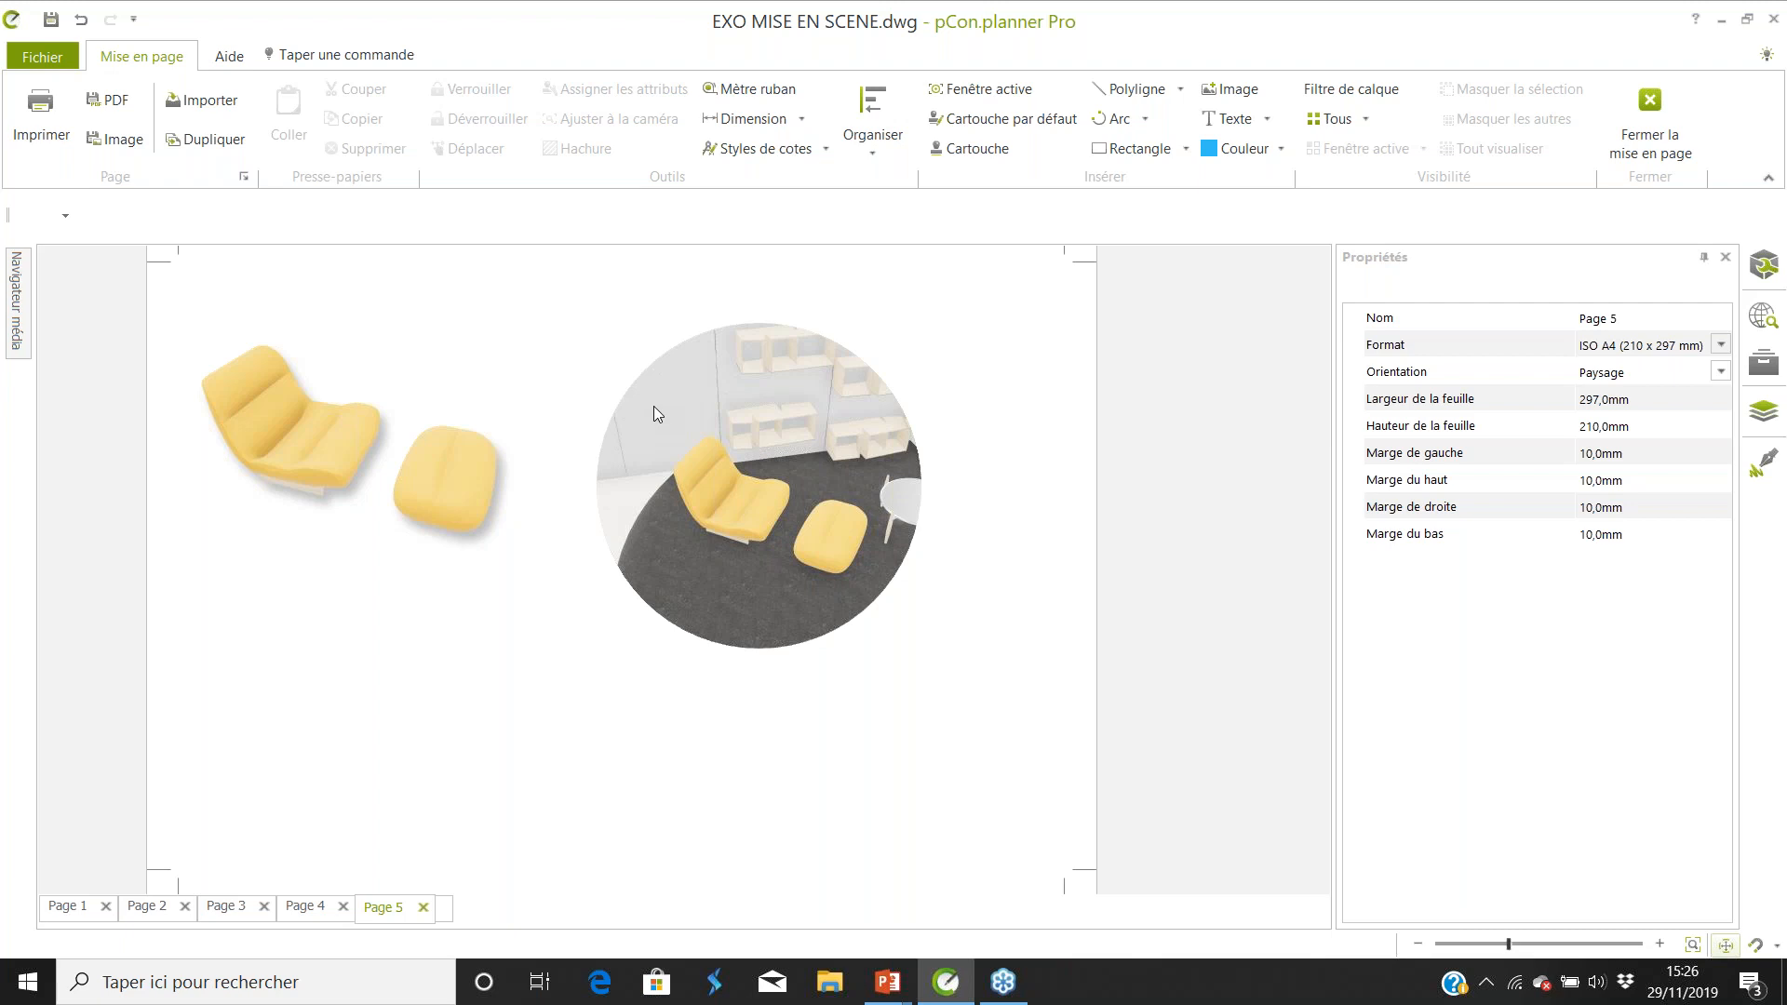
# Switch to the PowerPoint slideshow, read the "Attributs + Cartouche" slide, and return to pCon.planner.
pyautogui.hotkey('alt', 'Tab')
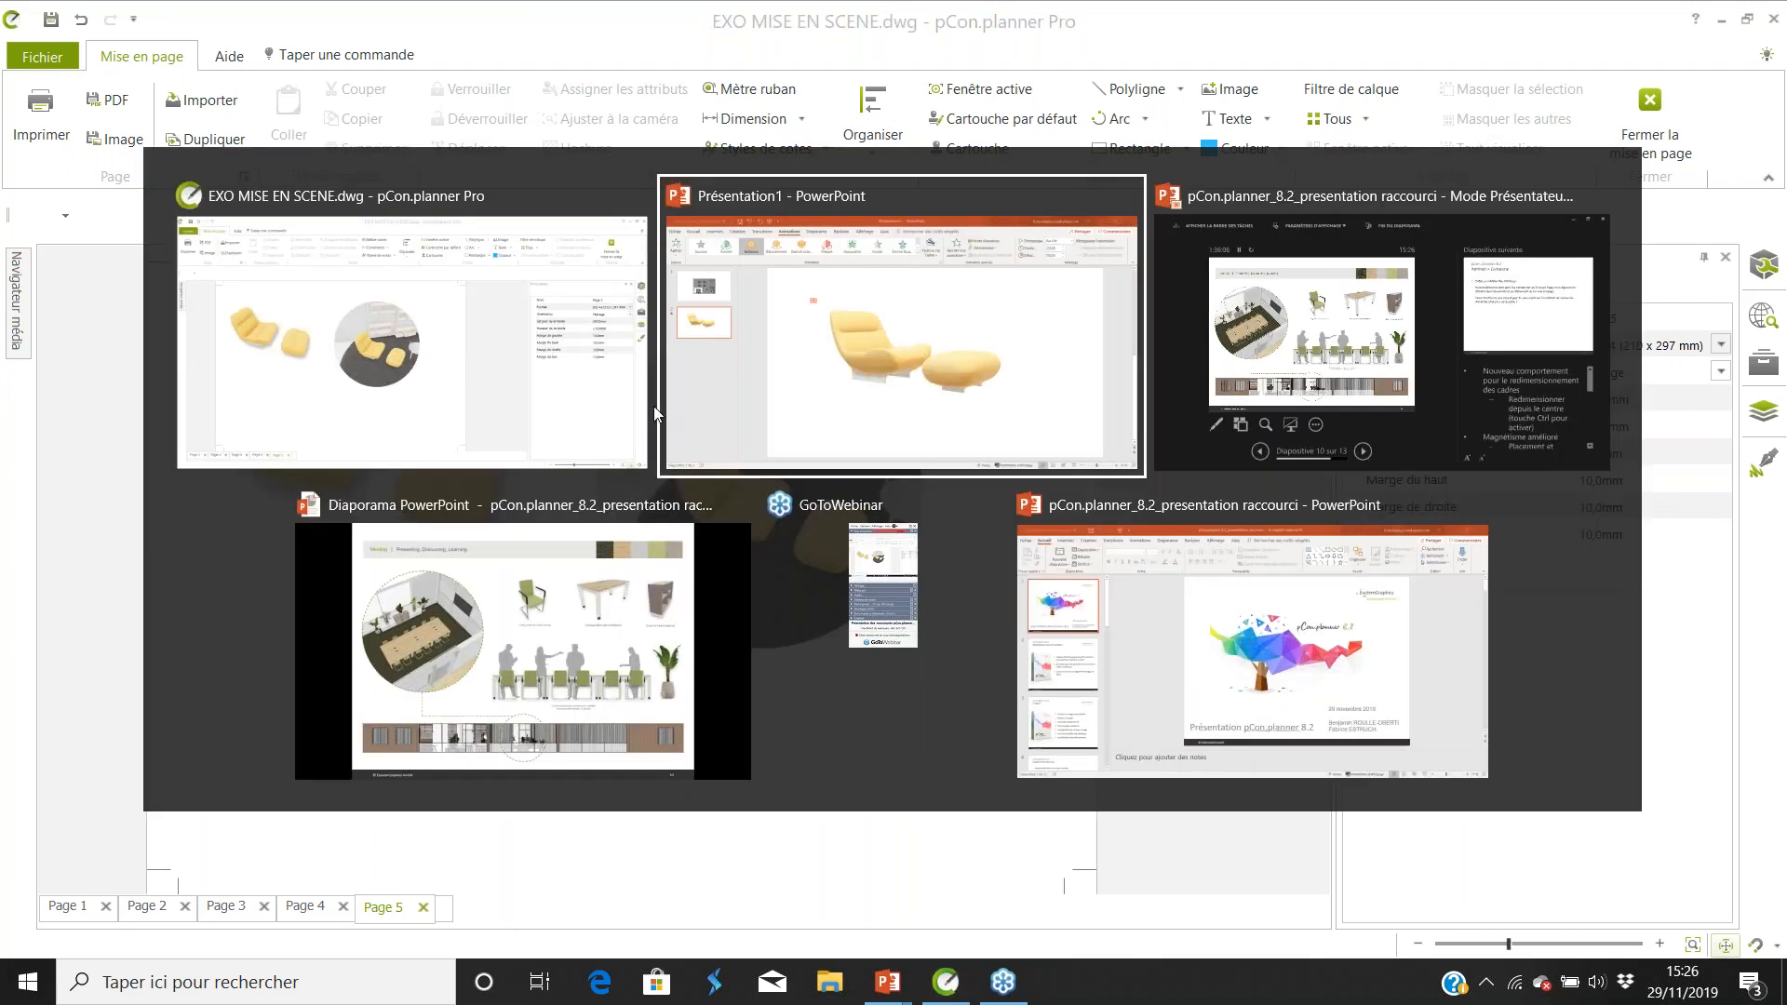
pyautogui.hotkey('alt', 'Tab')
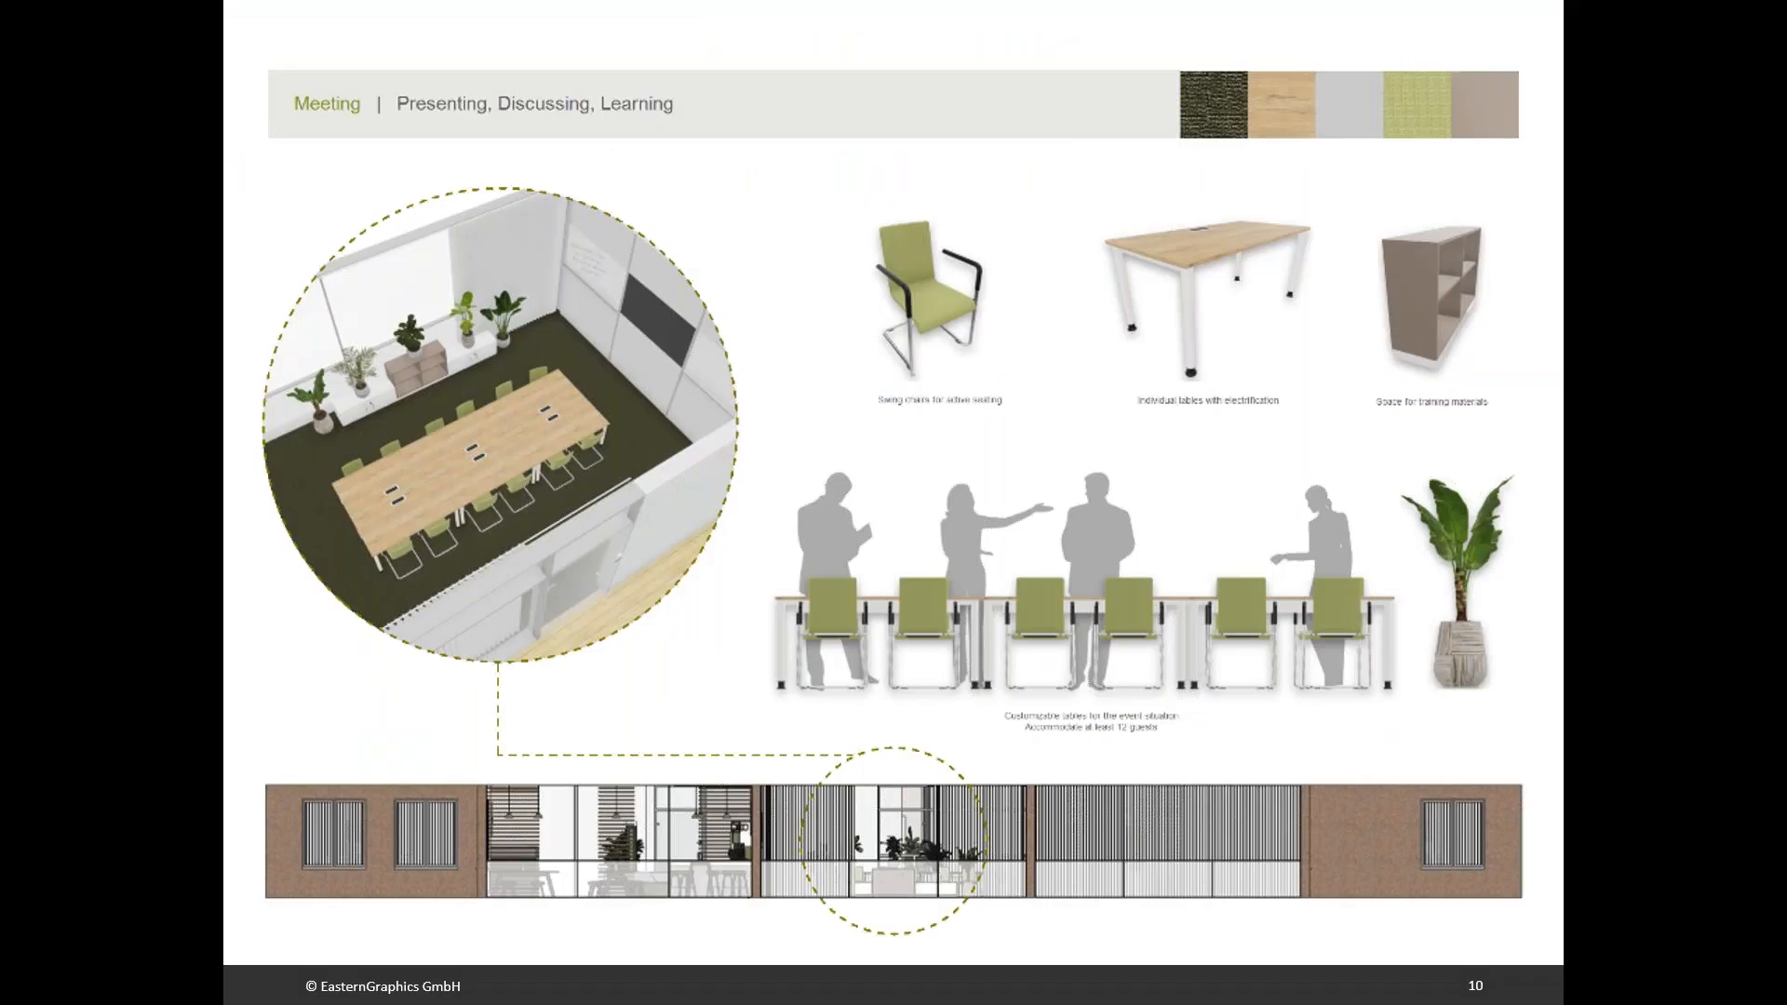
pyautogui.press('Right')
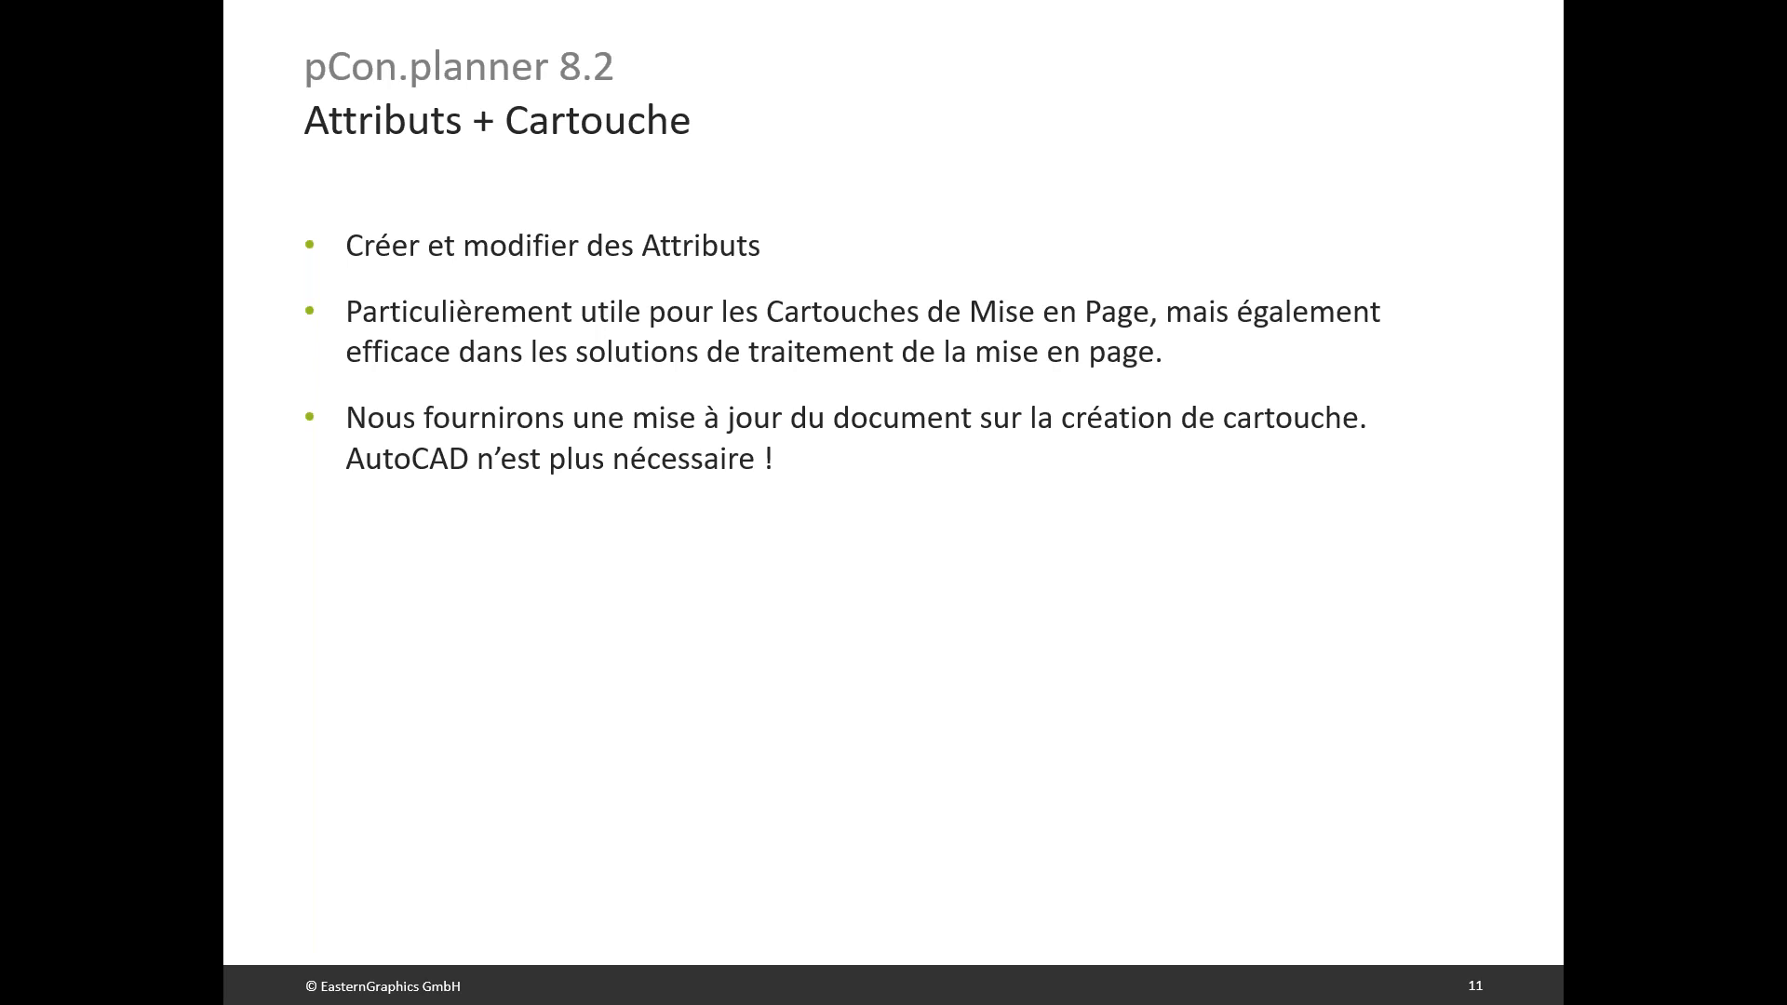
pyautogui.hotkey('alt', 'Tab')
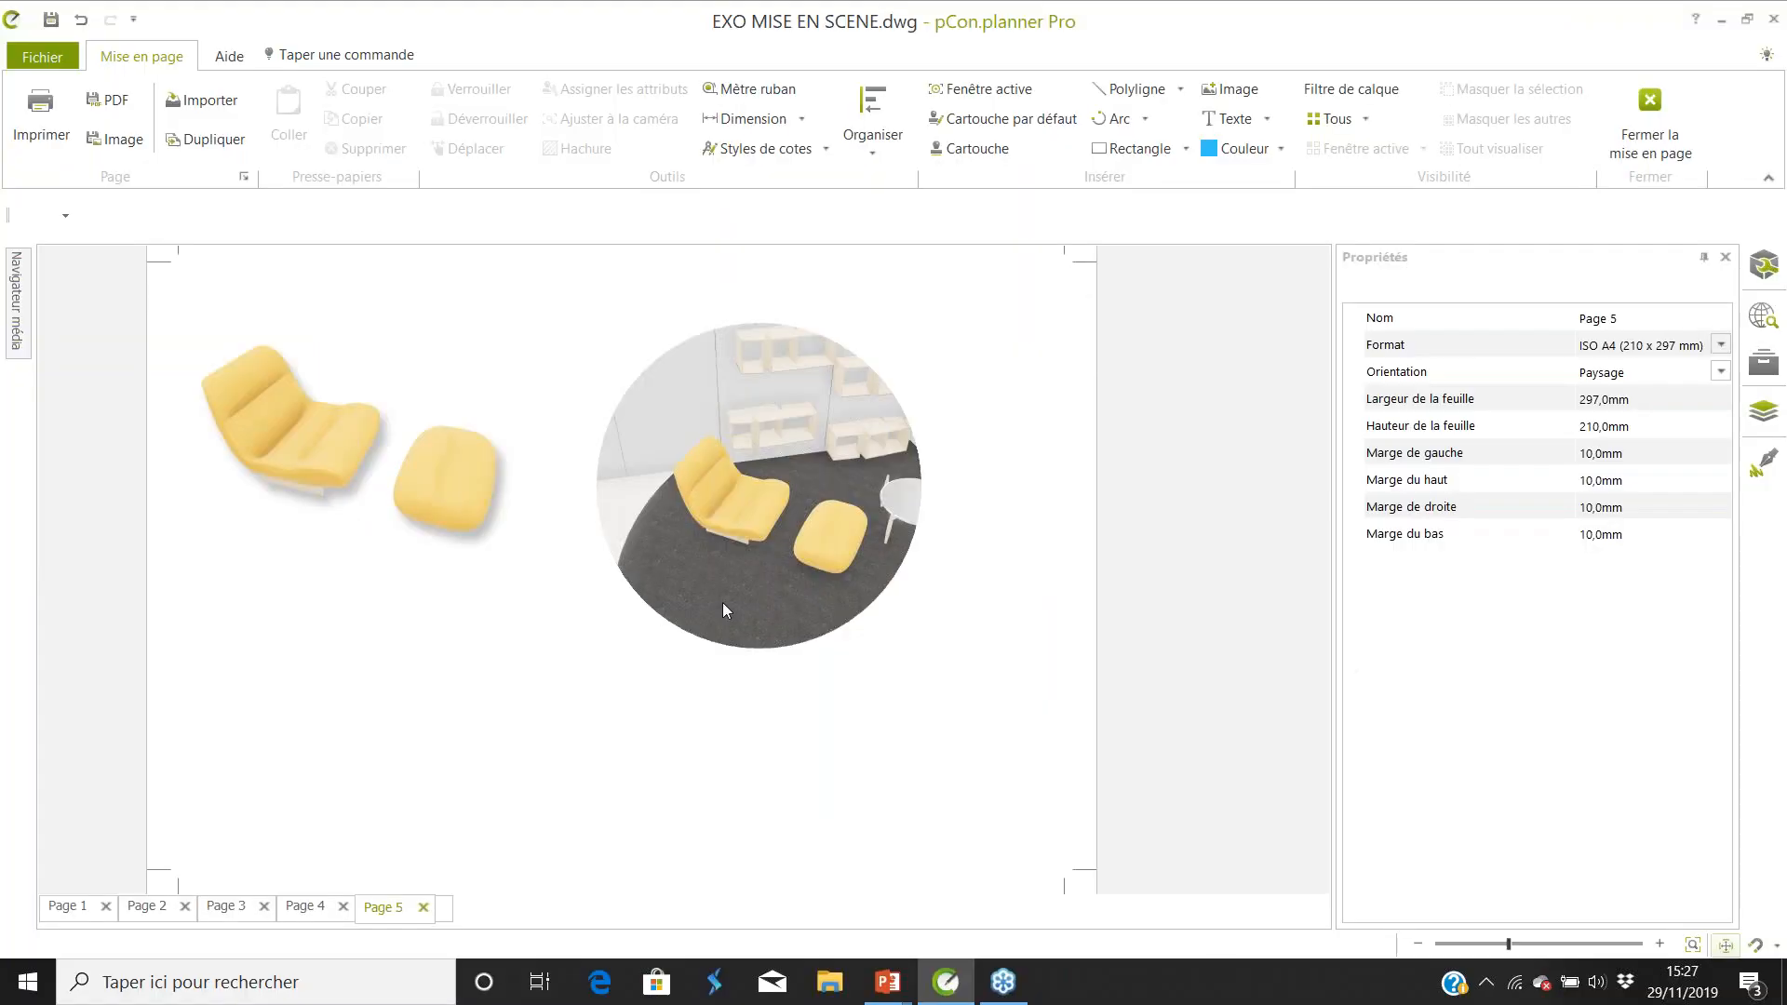
# Try inserting the default title block on Page 5.
pyautogui.click(947, 123)
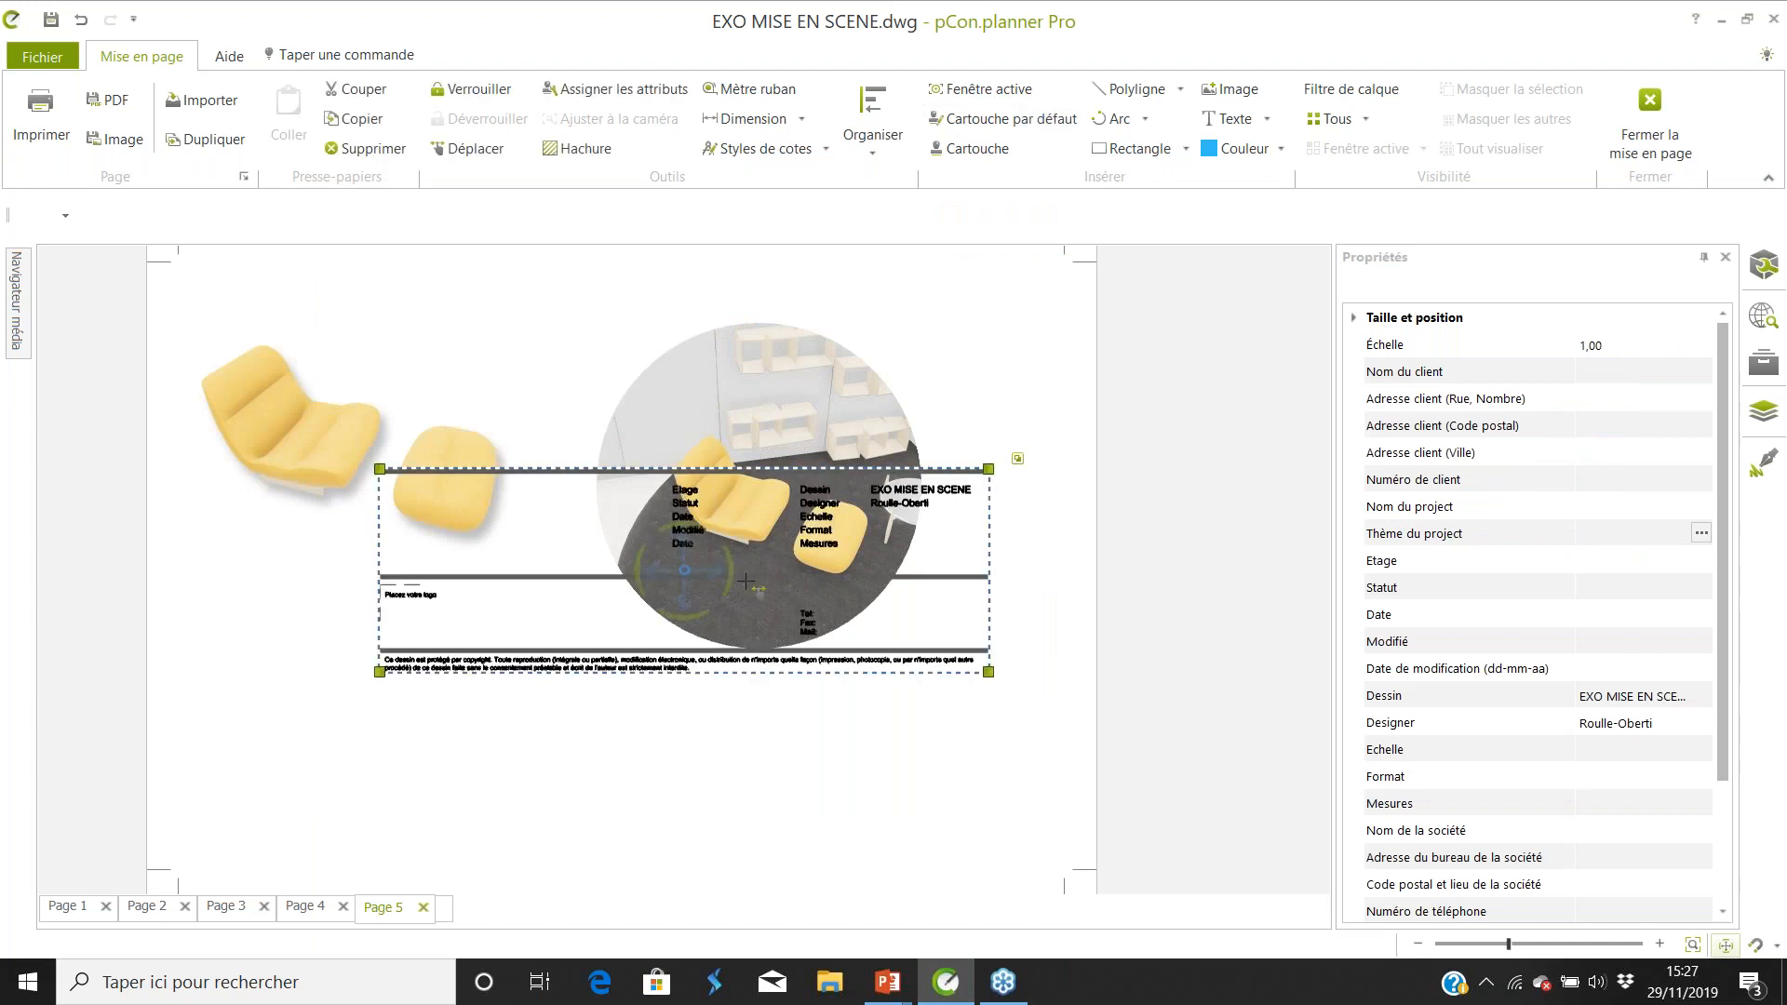
pyautogui.press('Escape')
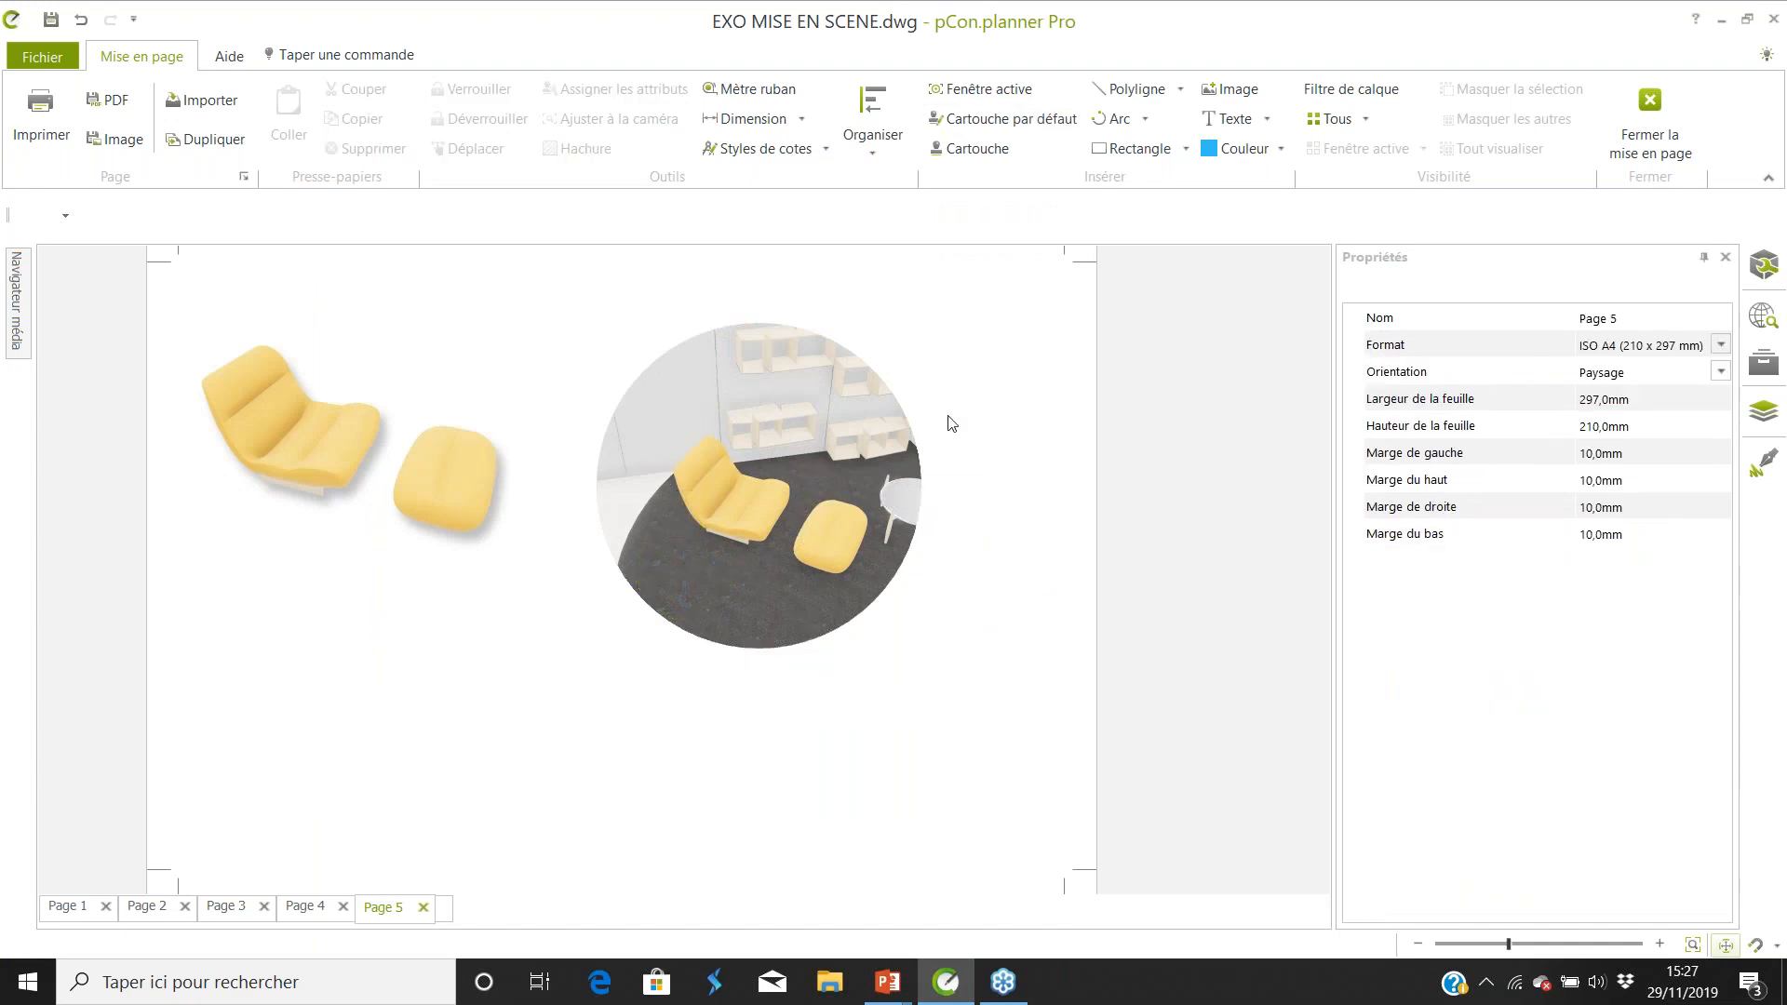
# Close the page layout and maximise the top view (Dessus), with nothing selected.
pyautogui.click(1650, 121)
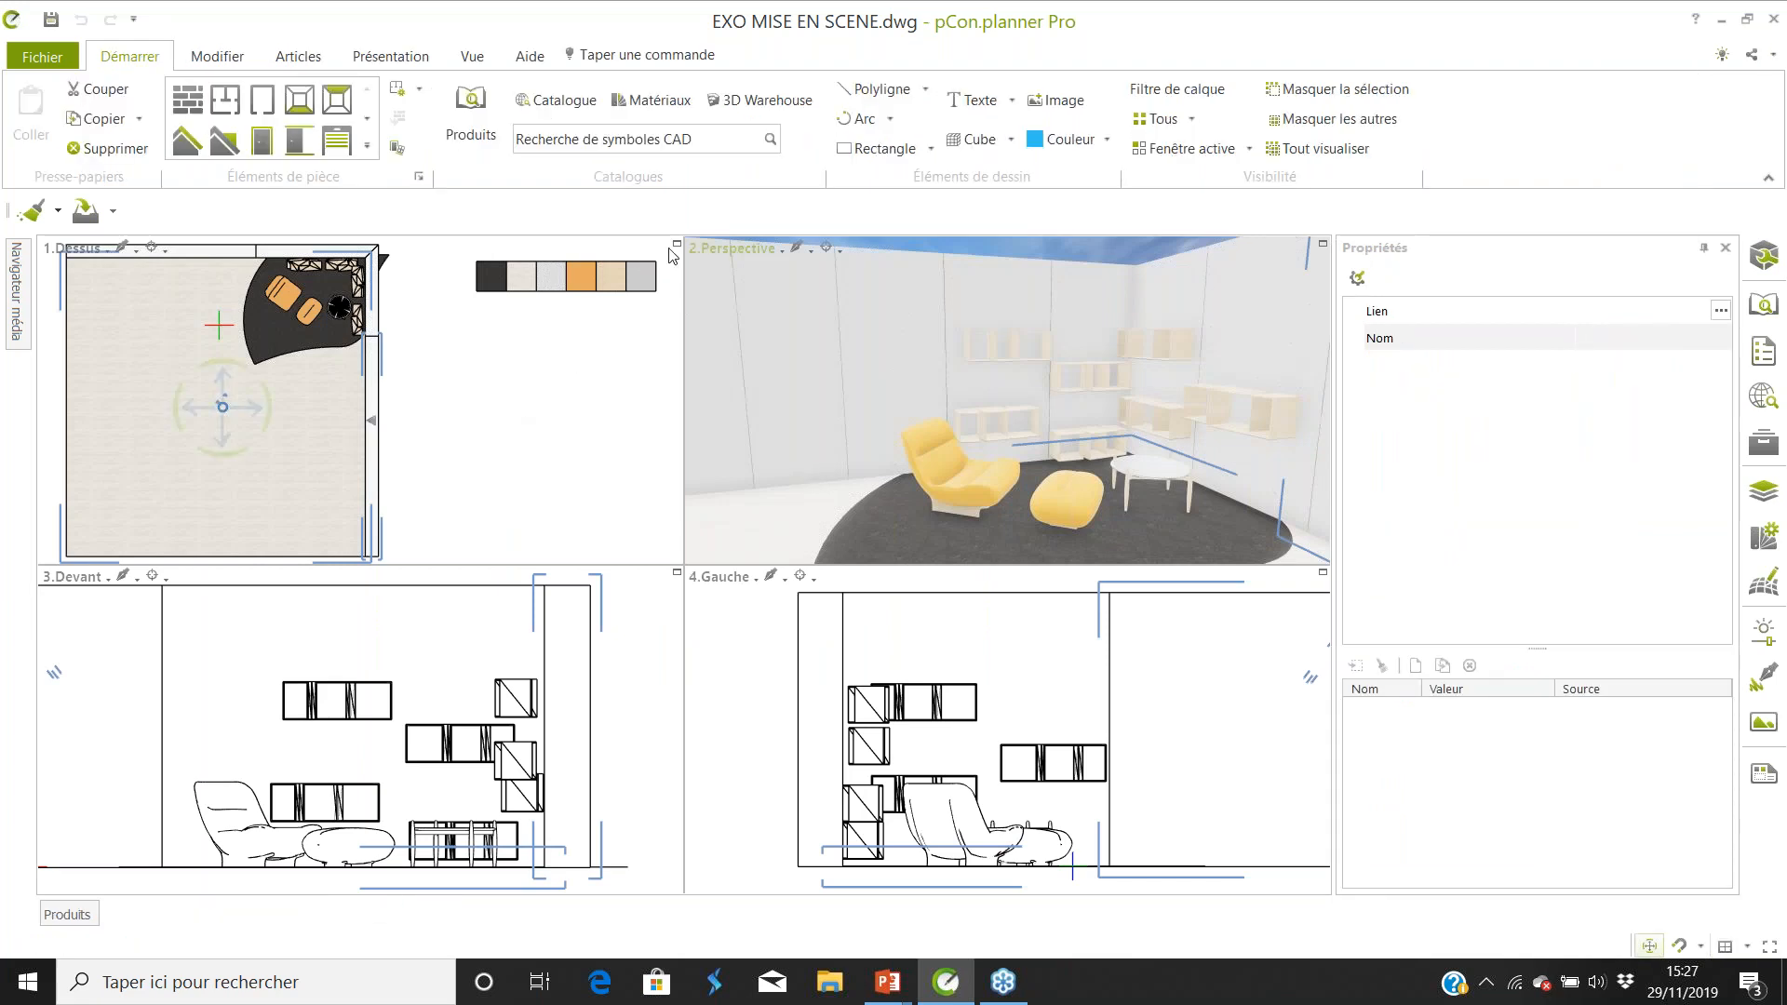
pyautogui.click(674, 248)
pyautogui.scroll(-3, 594, 392)
pyautogui.click(778, 486)
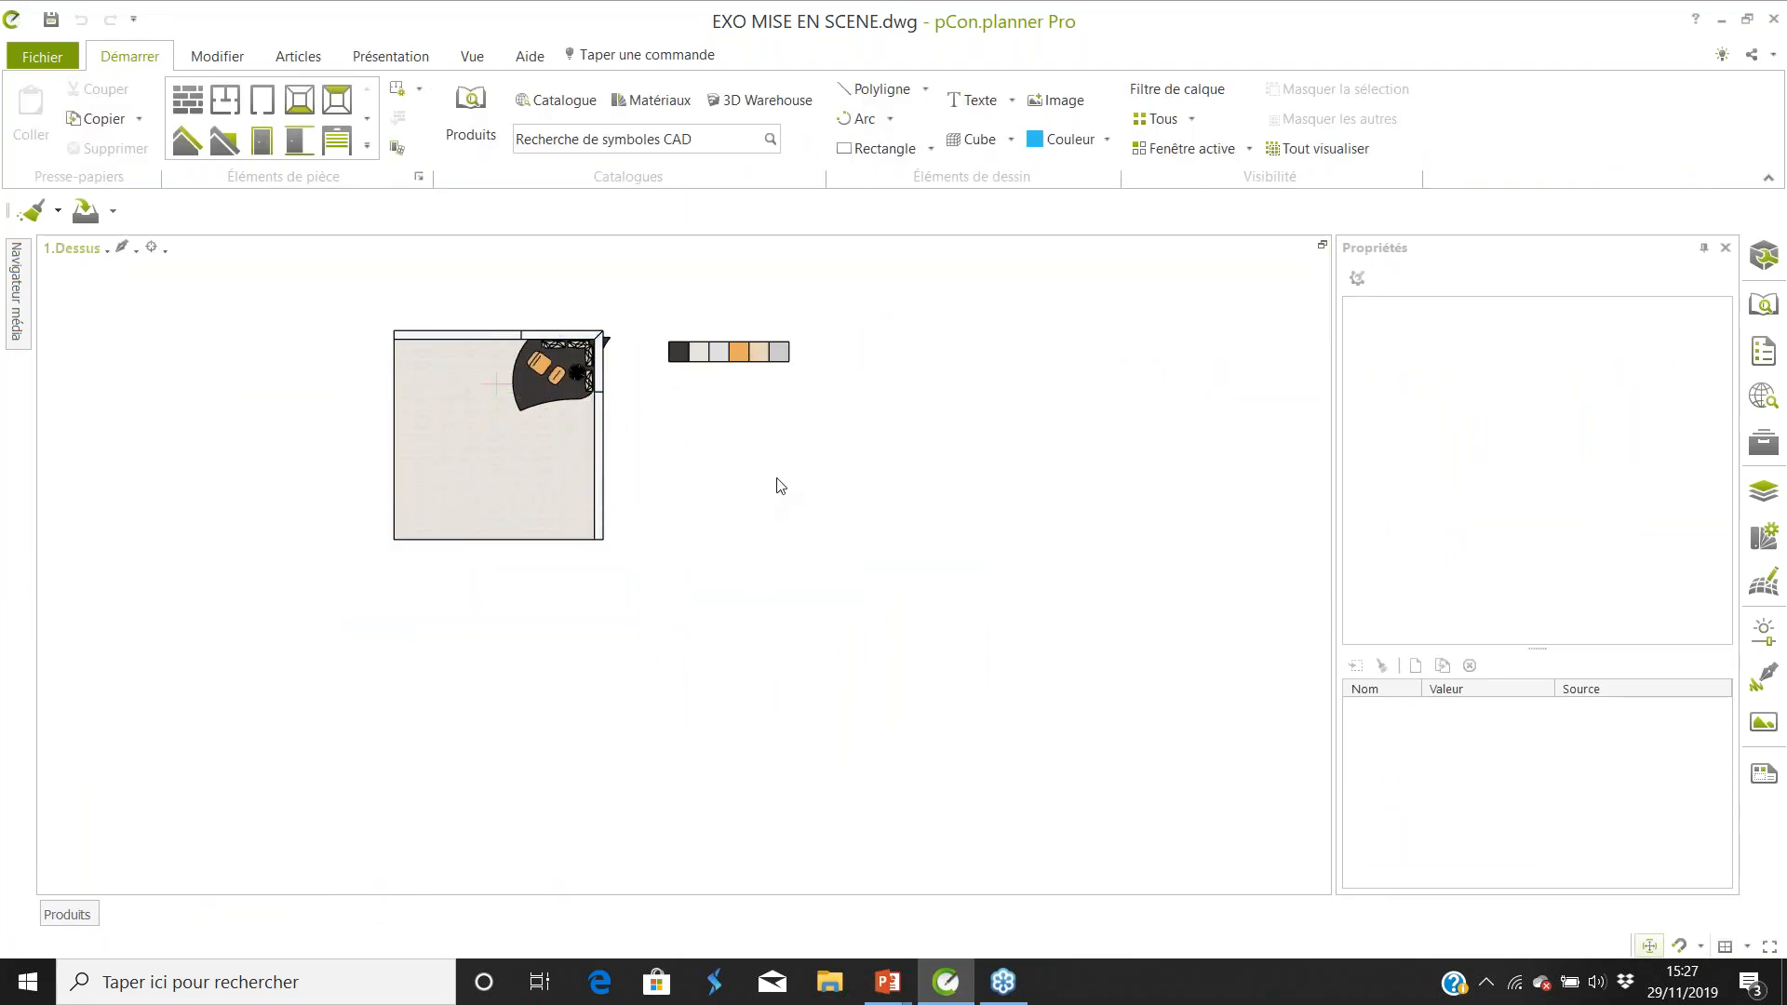
pyautogui.scroll(2, 778, 465)
pyautogui.moveTo(785, 451); pyautogui.dragTo(778, 499, button='middle')
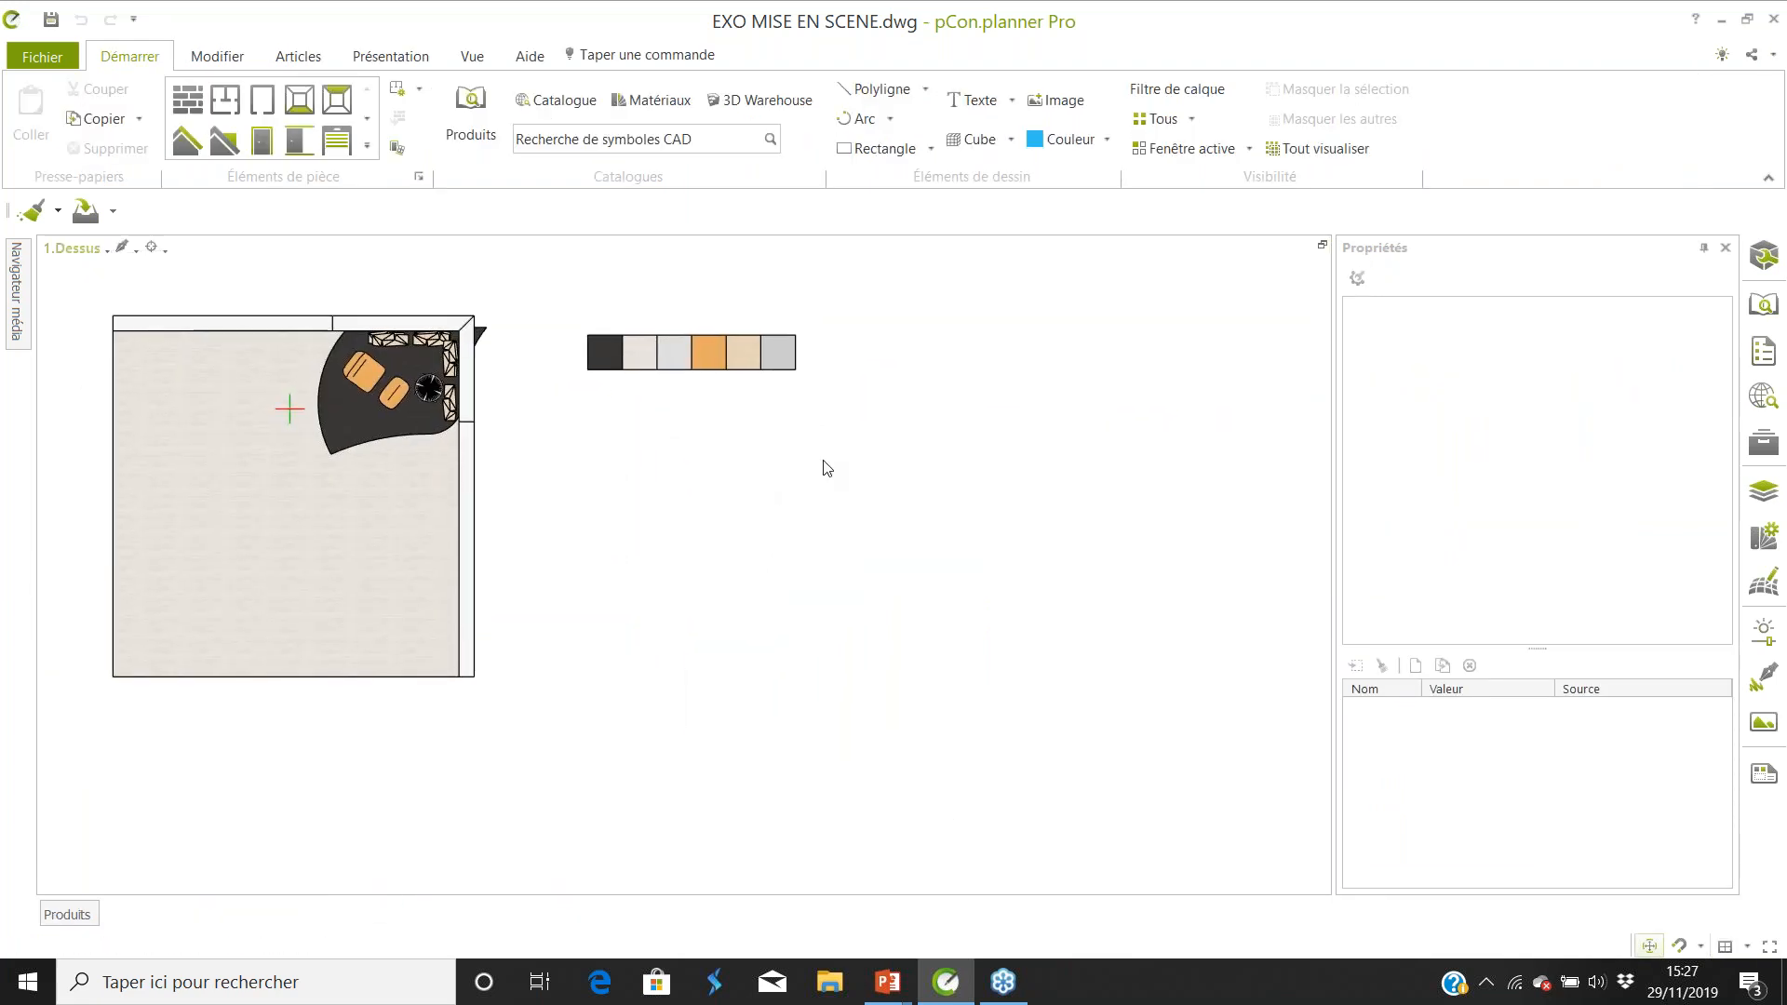
# Draw a thin rectangle 10 m long and 0.003 m high in the empty area below the colour swatches.
pyautogui.click(931, 149)
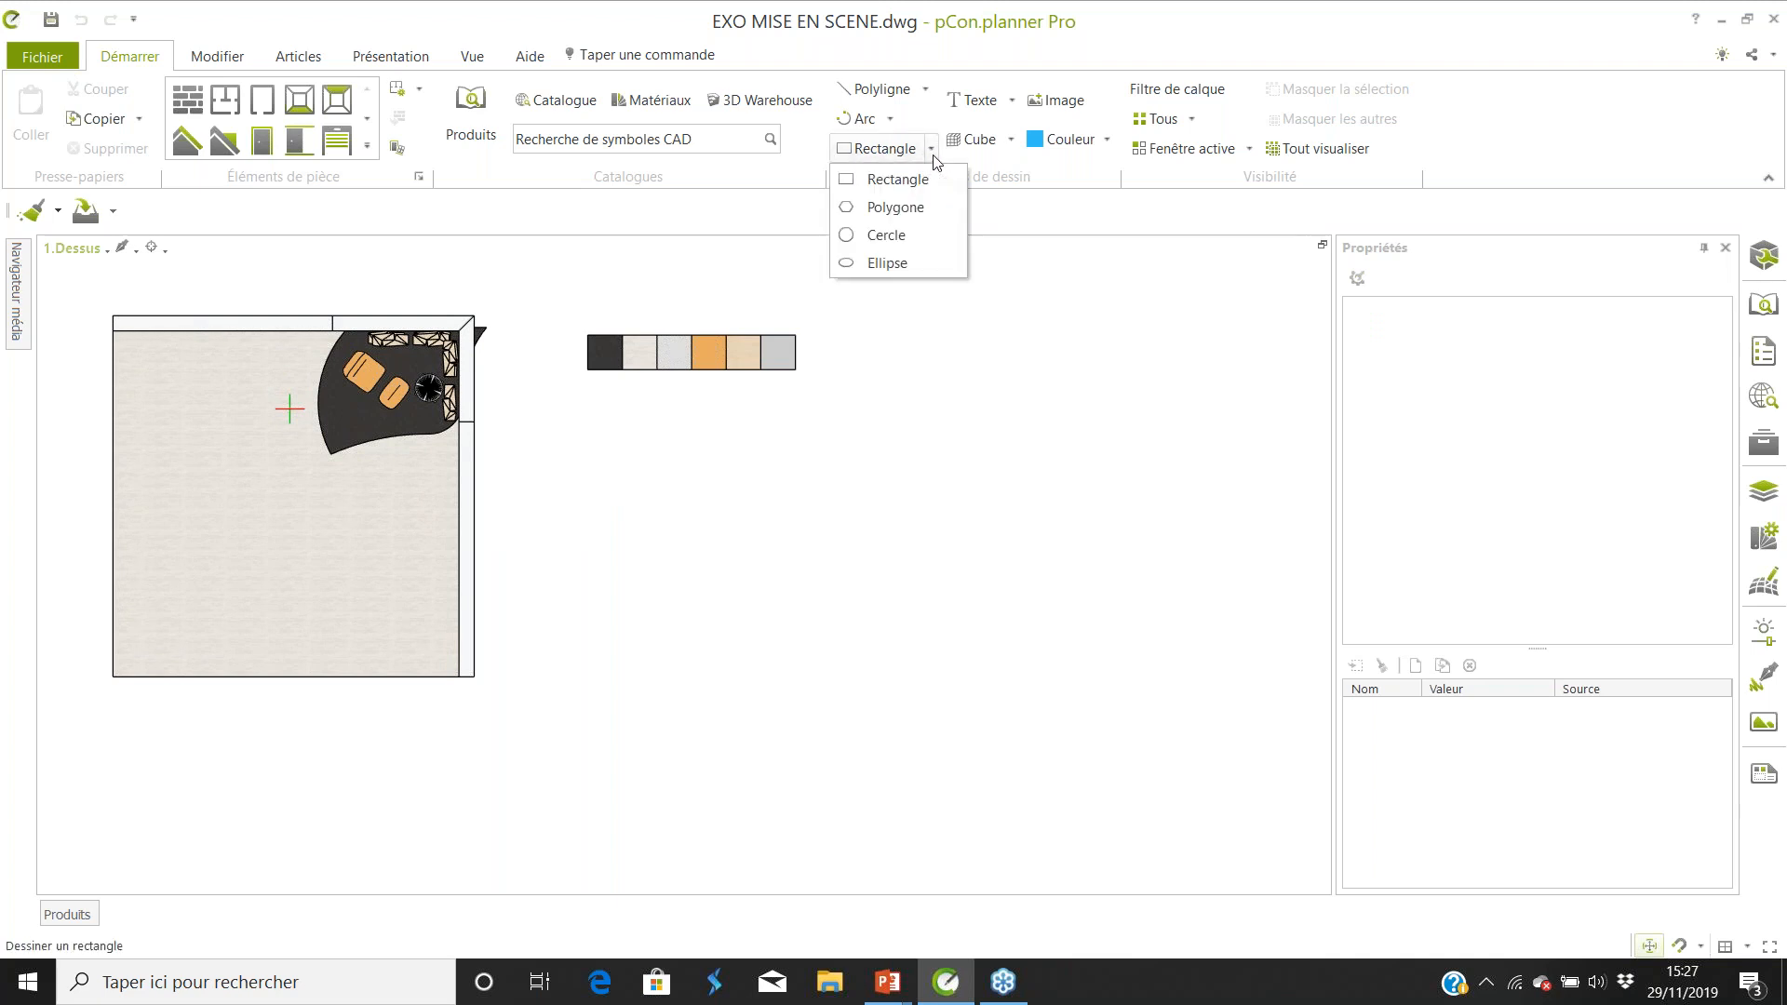
pyautogui.click(896, 179)
pyautogui.click(654, 503)
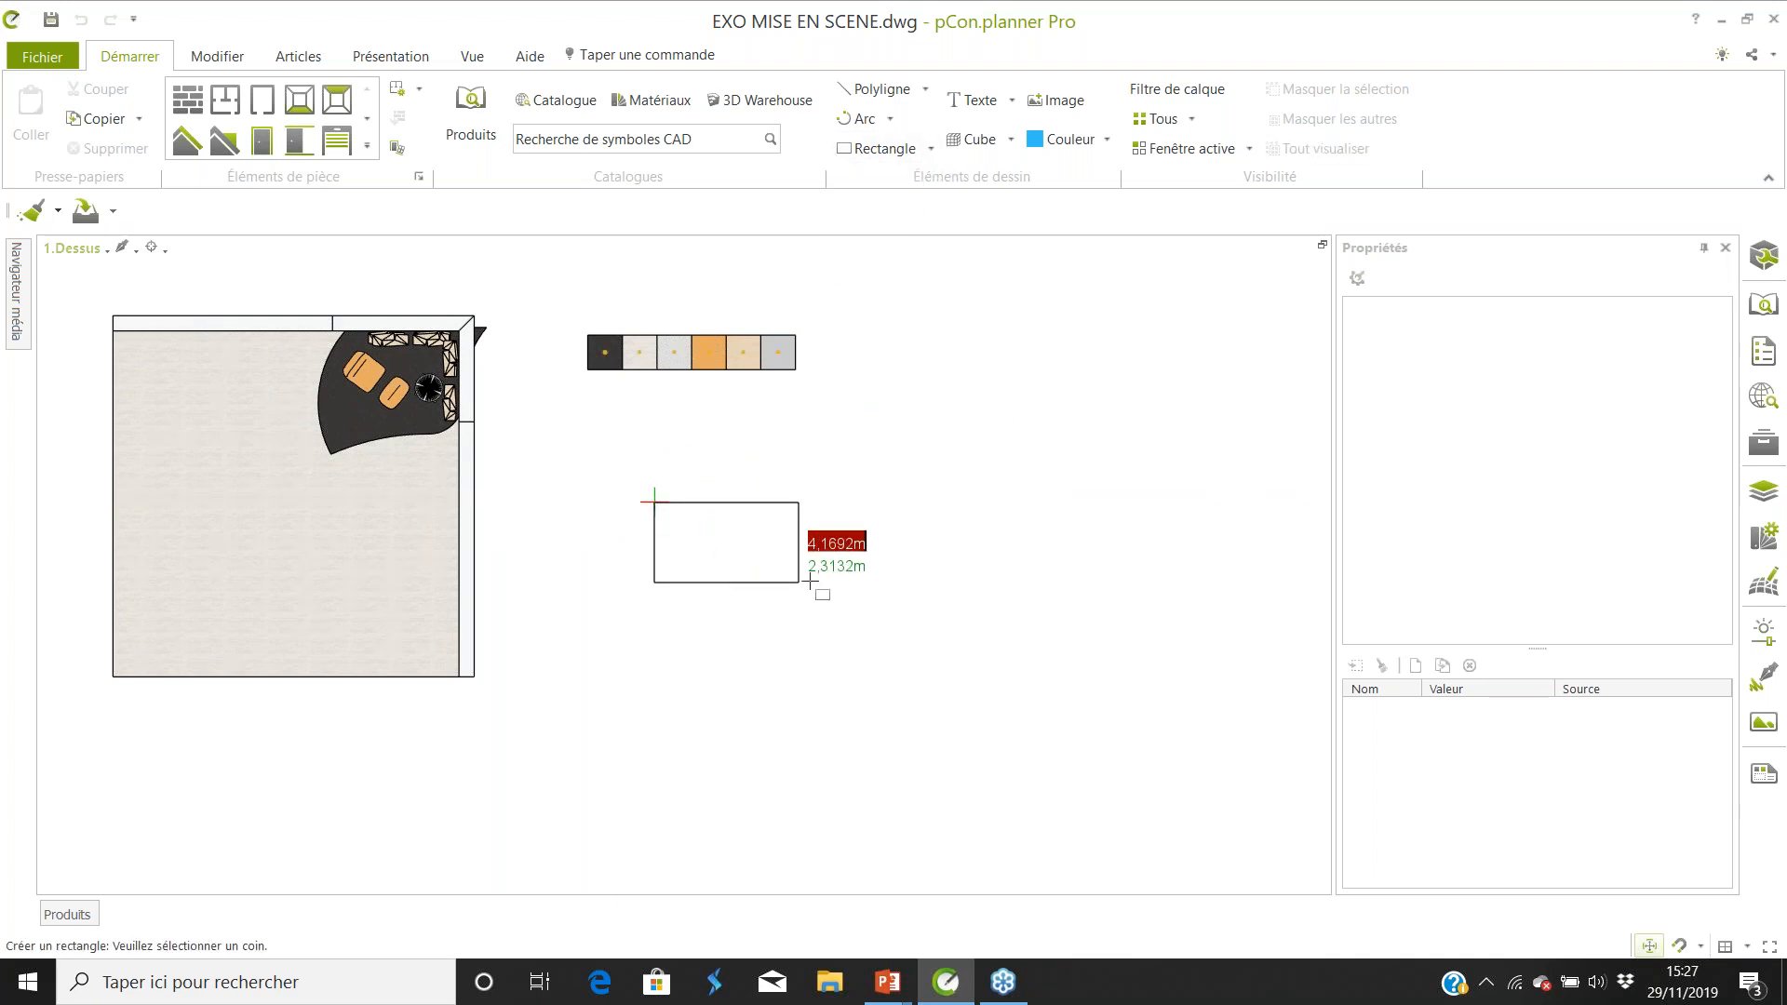
pyautogui.write('10')
pyautogui.press('Tab')
pyautogui.write('0.0')
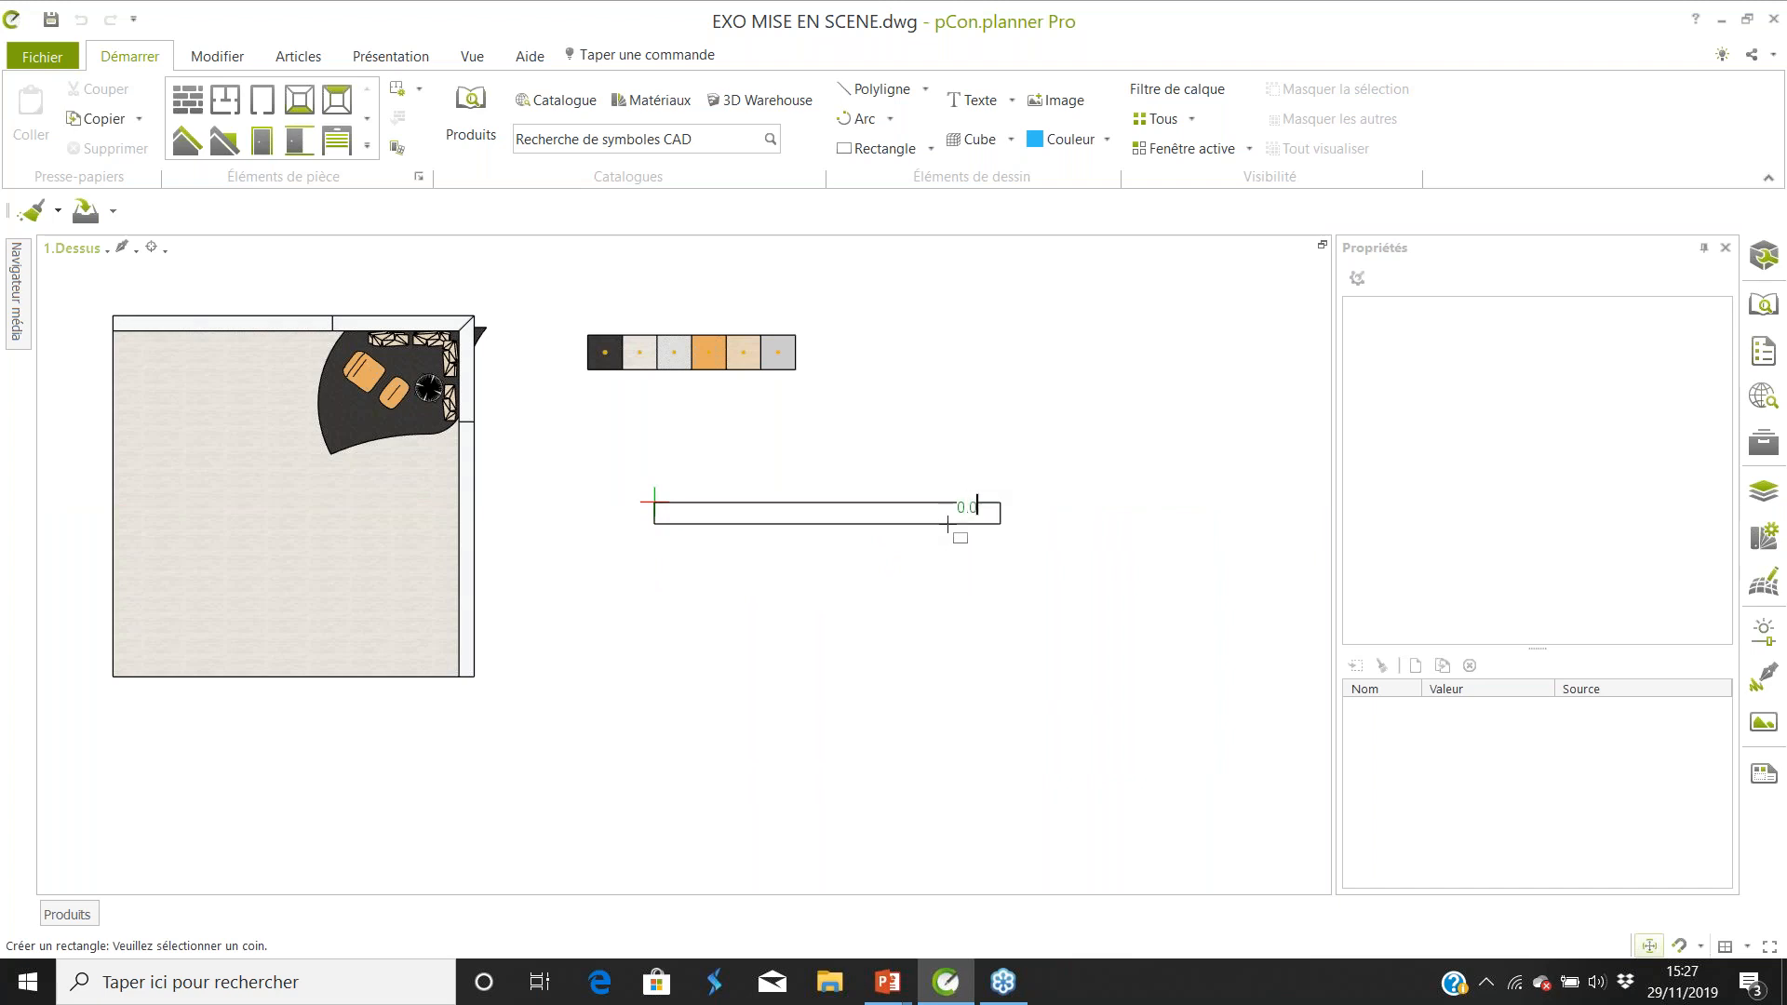
pyautogui.write('03')
pyautogui.press('Return')
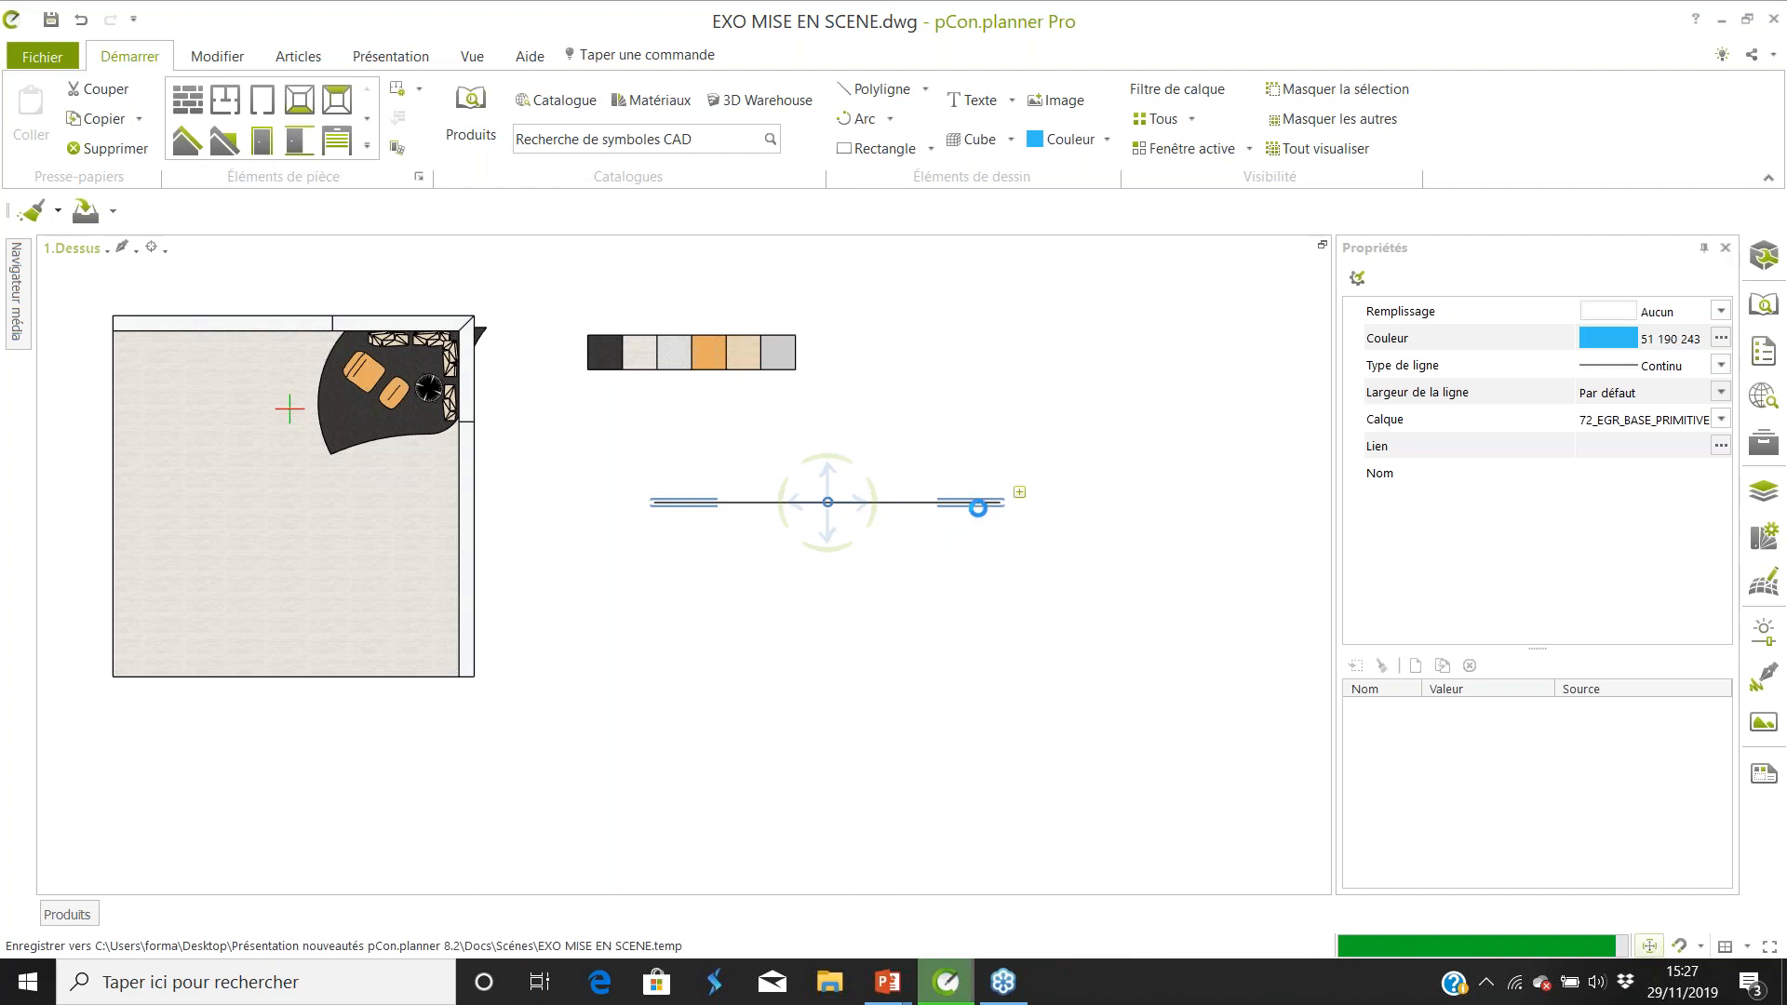
pyautogui.scroll(5, 977, 508)
pyautogui.scroll(1, 1070, 497)
pyautogui.scroll(2, 1145, 476)
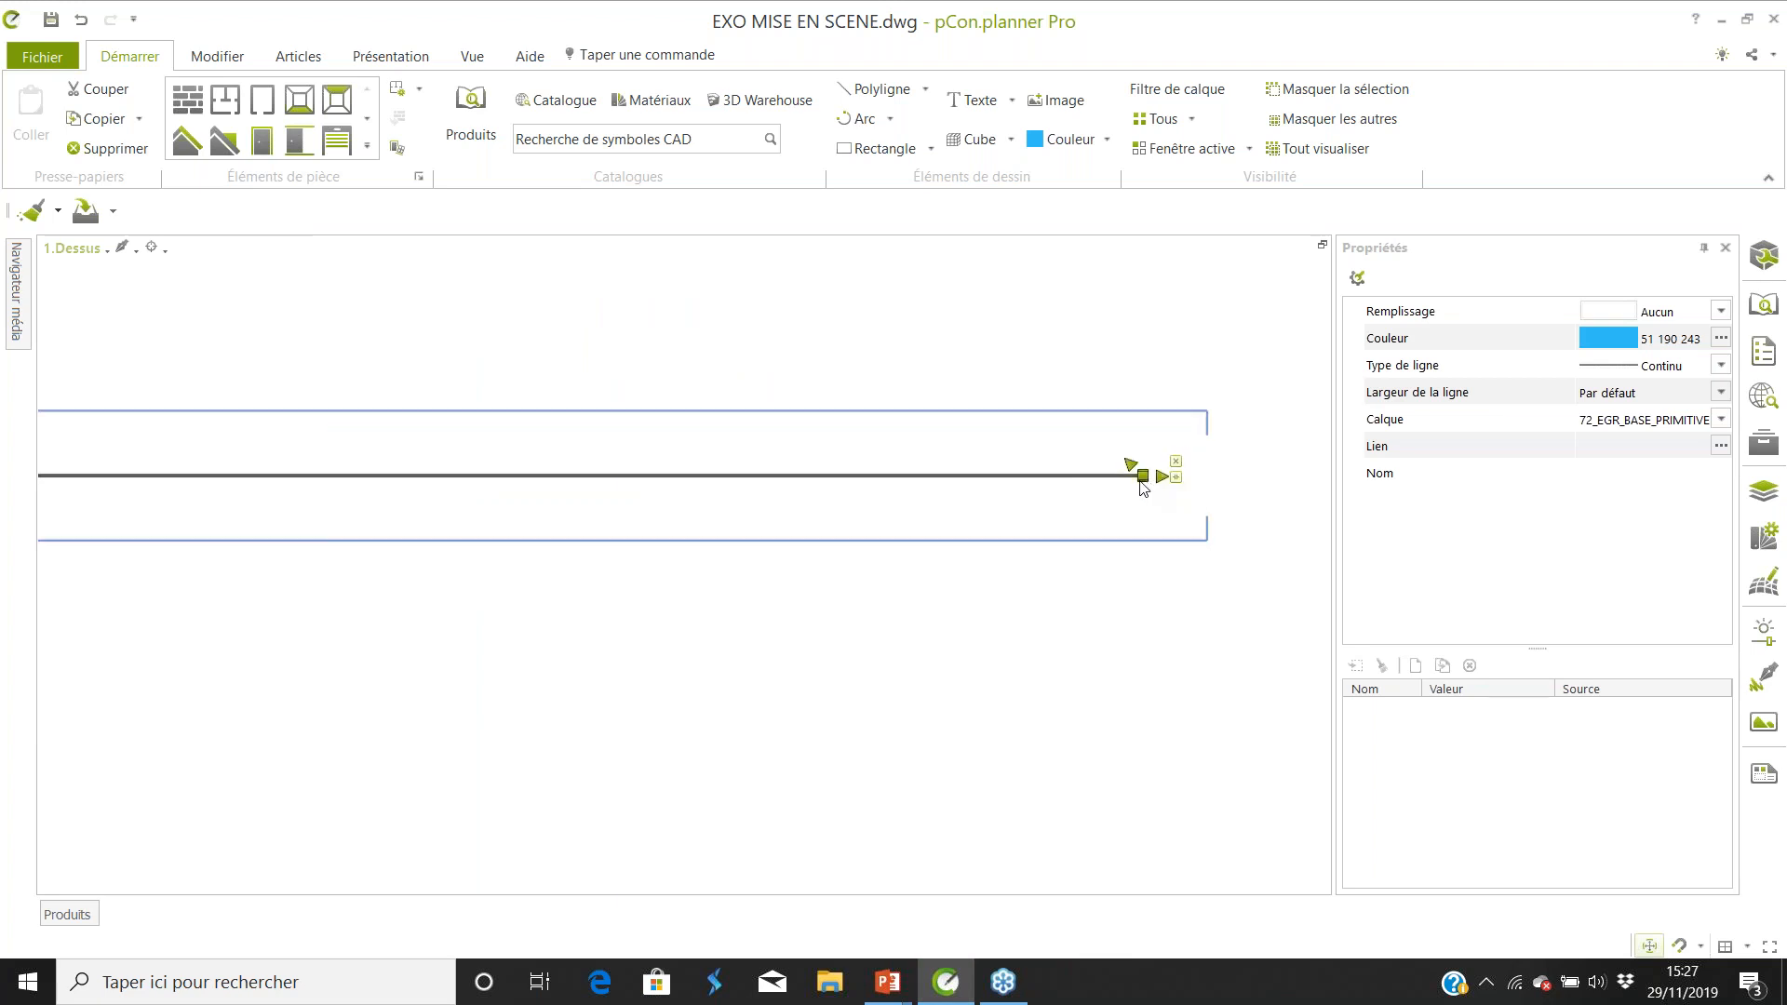
pyautogui.scroll(-3, 1160, 531)
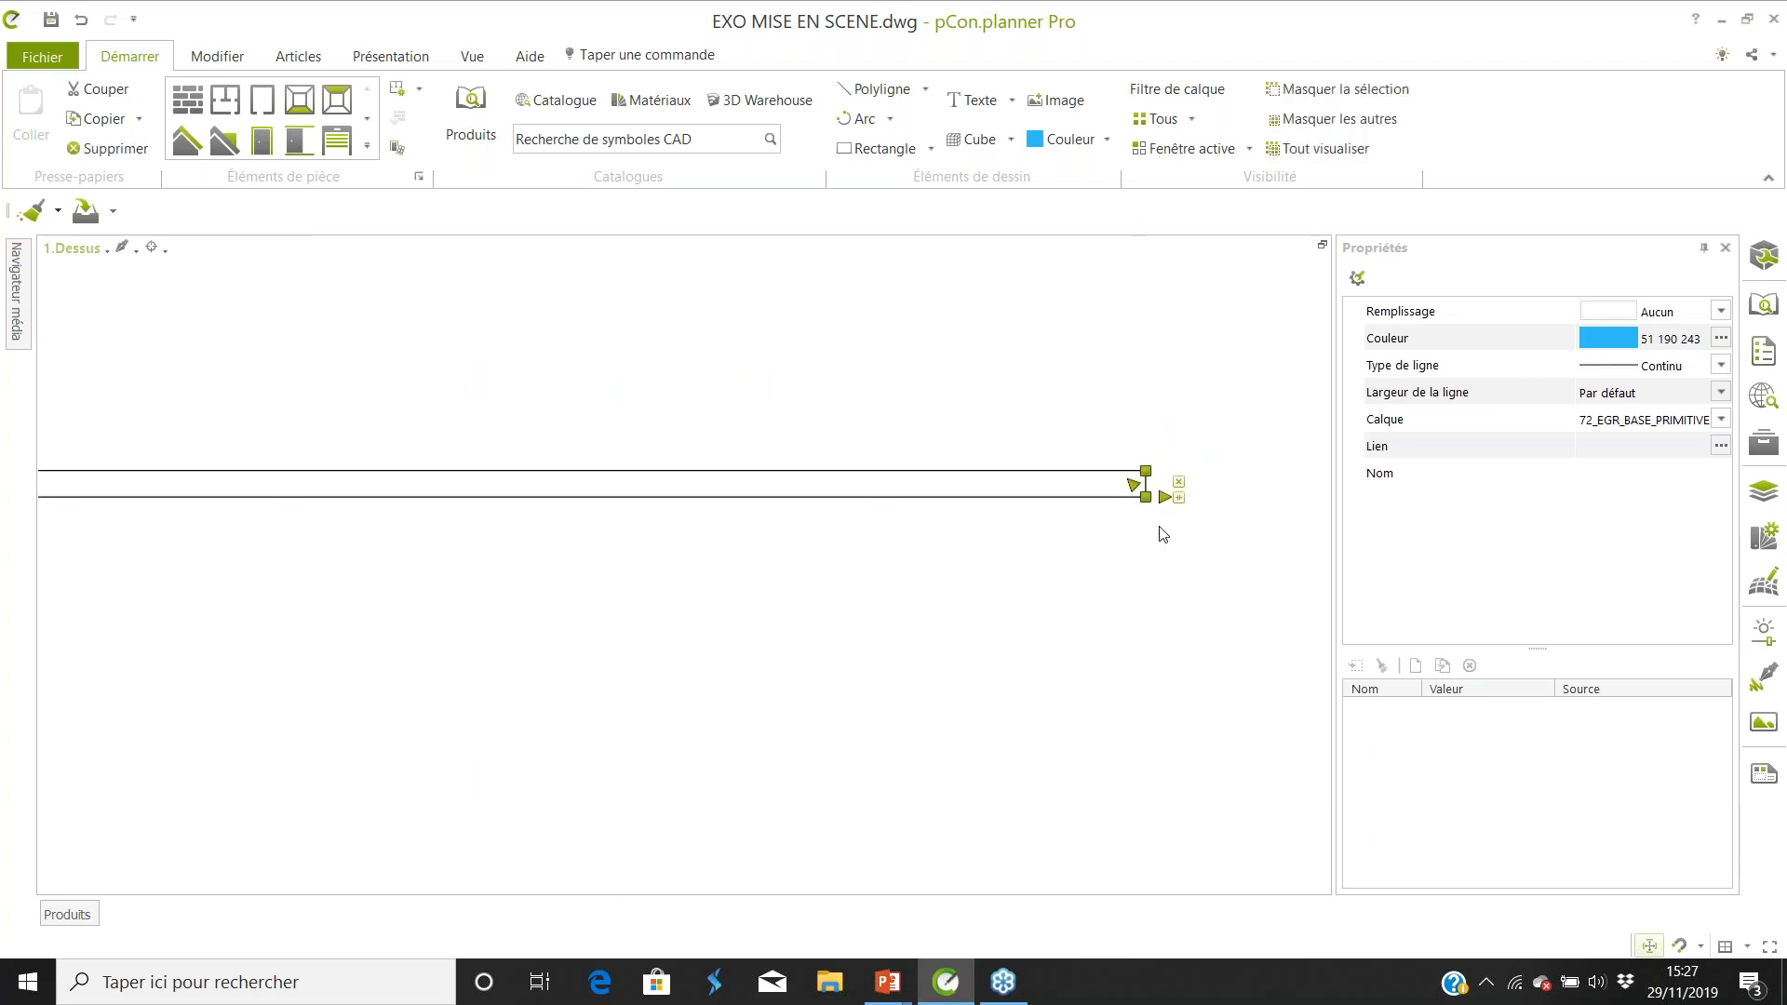
# Set the thin rectangle's fill to Pleine and its colour to green (112 183 38).
pyautogui.click(1625, 317)
pyautogui.click(1445, 335)
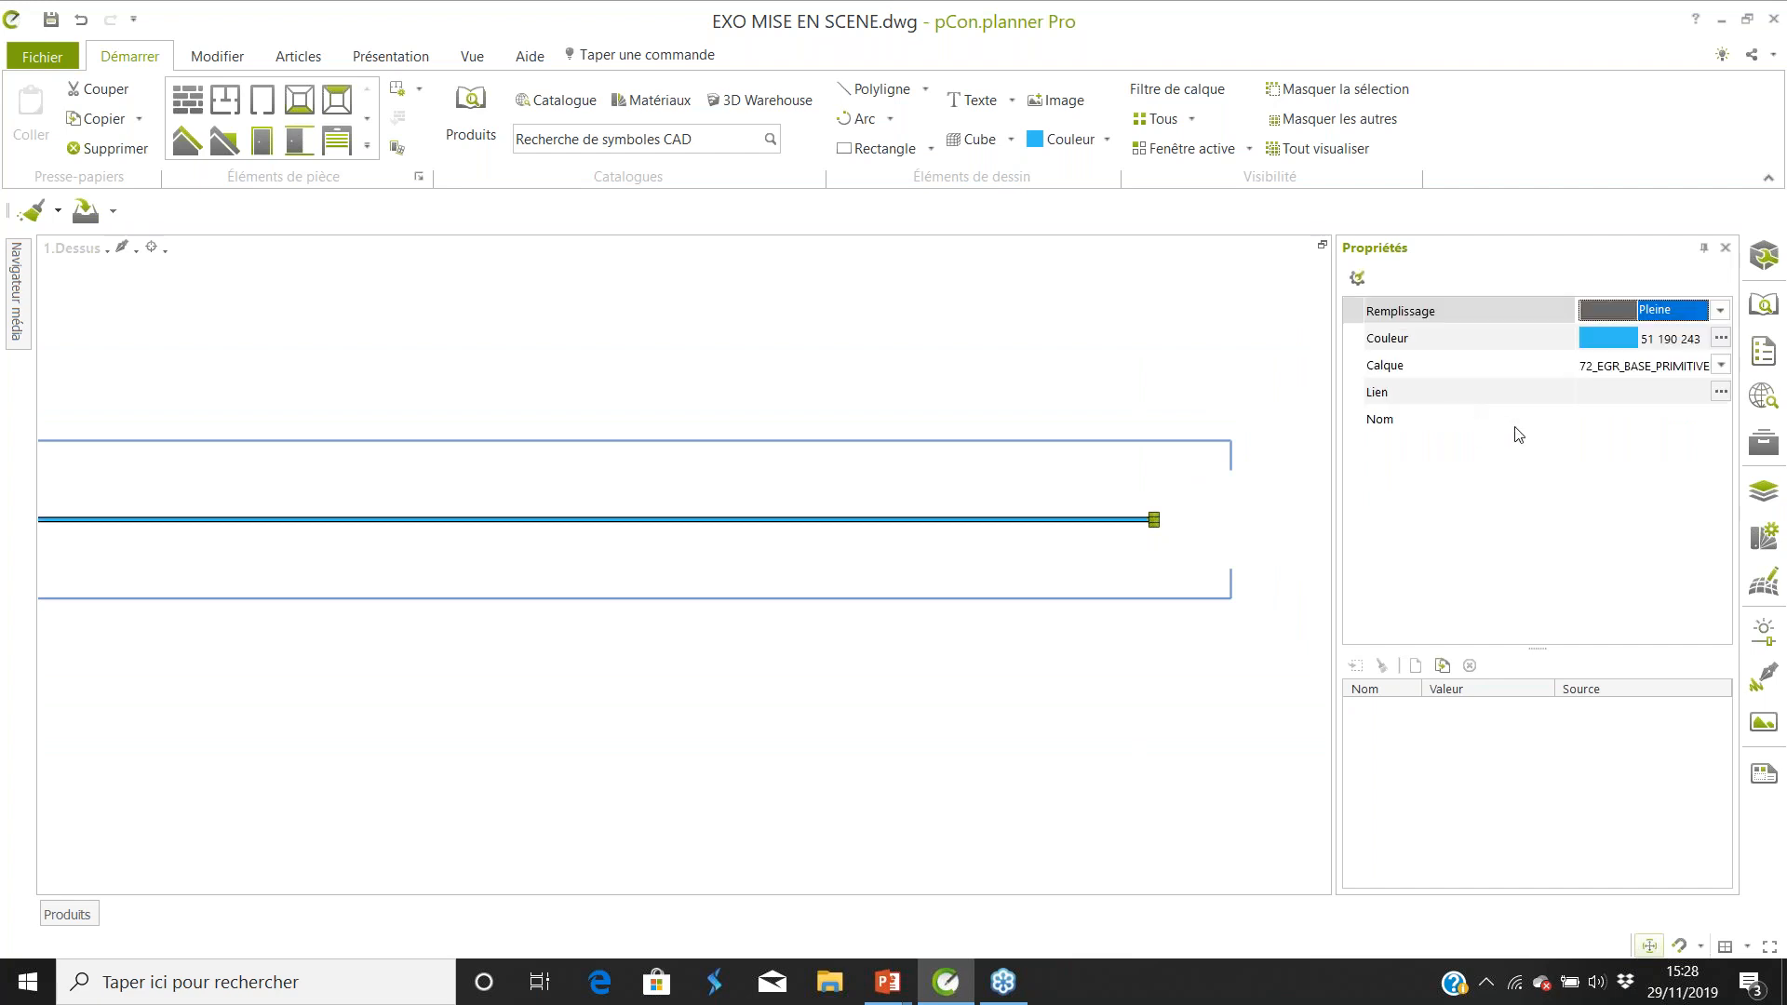
pyautogui.click(1614, 341)
pyautogui.click(907, 686)
pyautogui.click(1042, 644)
pyautogui.scroll(3, 1043, 614)
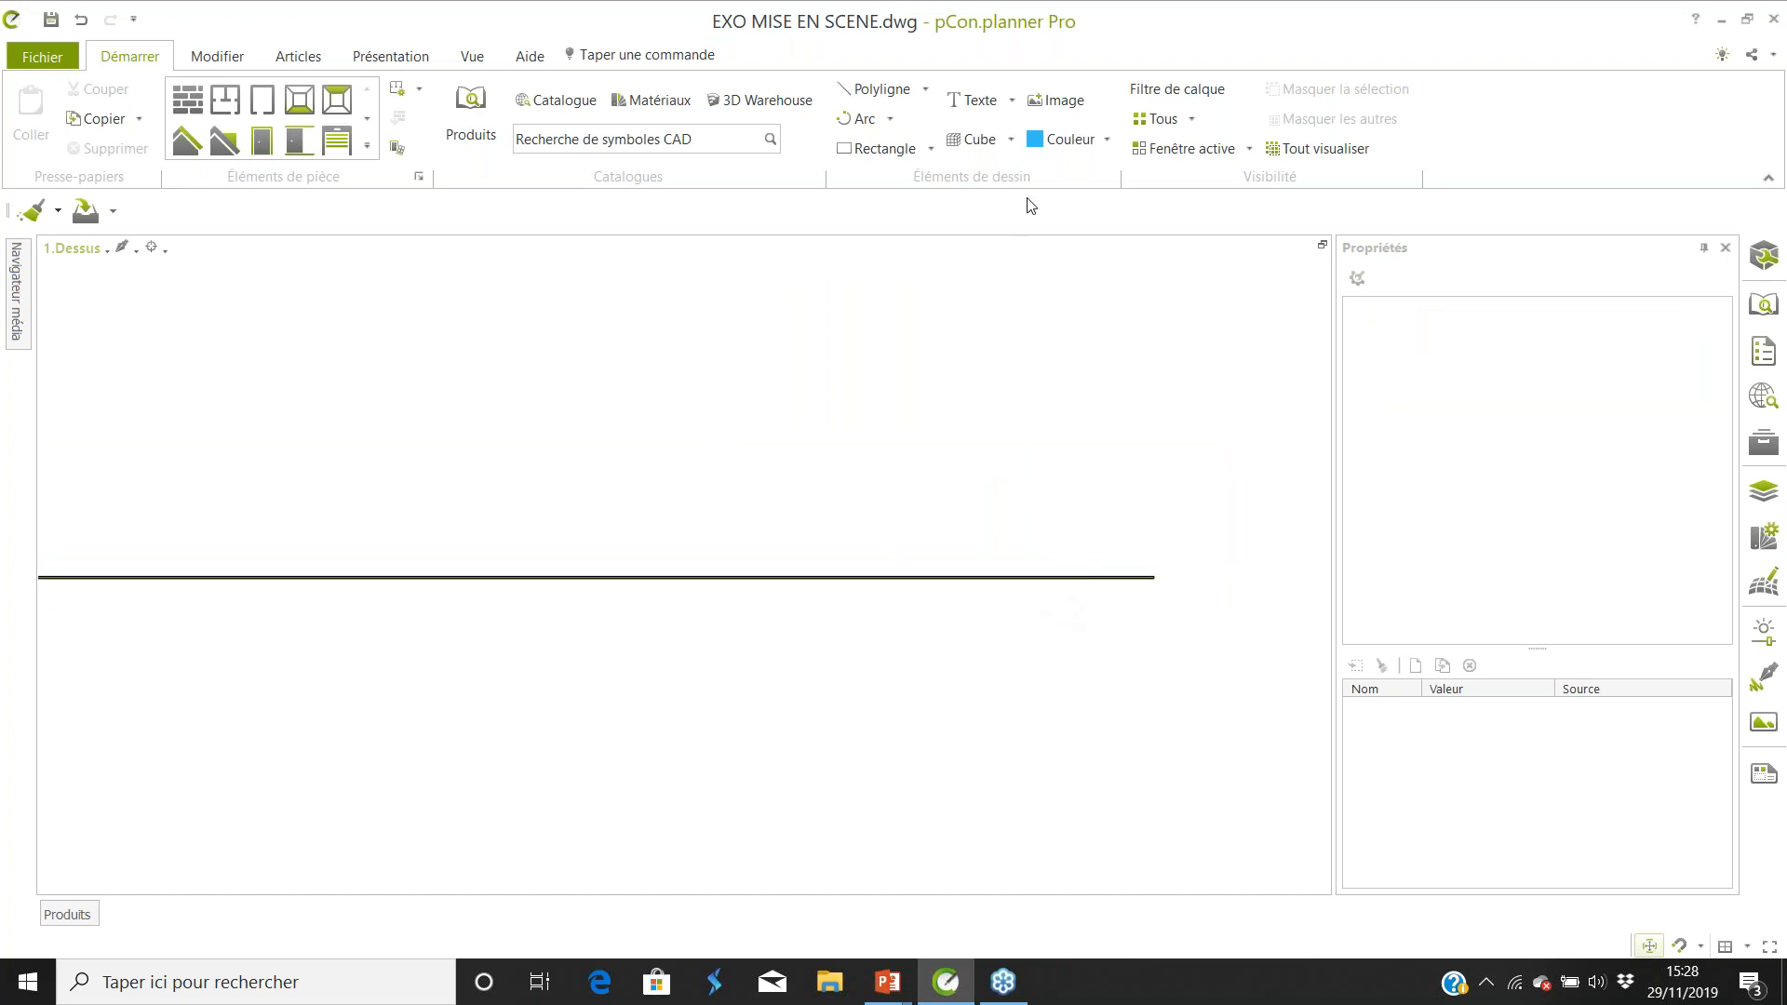
# Choose the image file "logo" from Bureau > Docformation > Image for insertion into the drawing.
pyautogui.click(1054, 100)
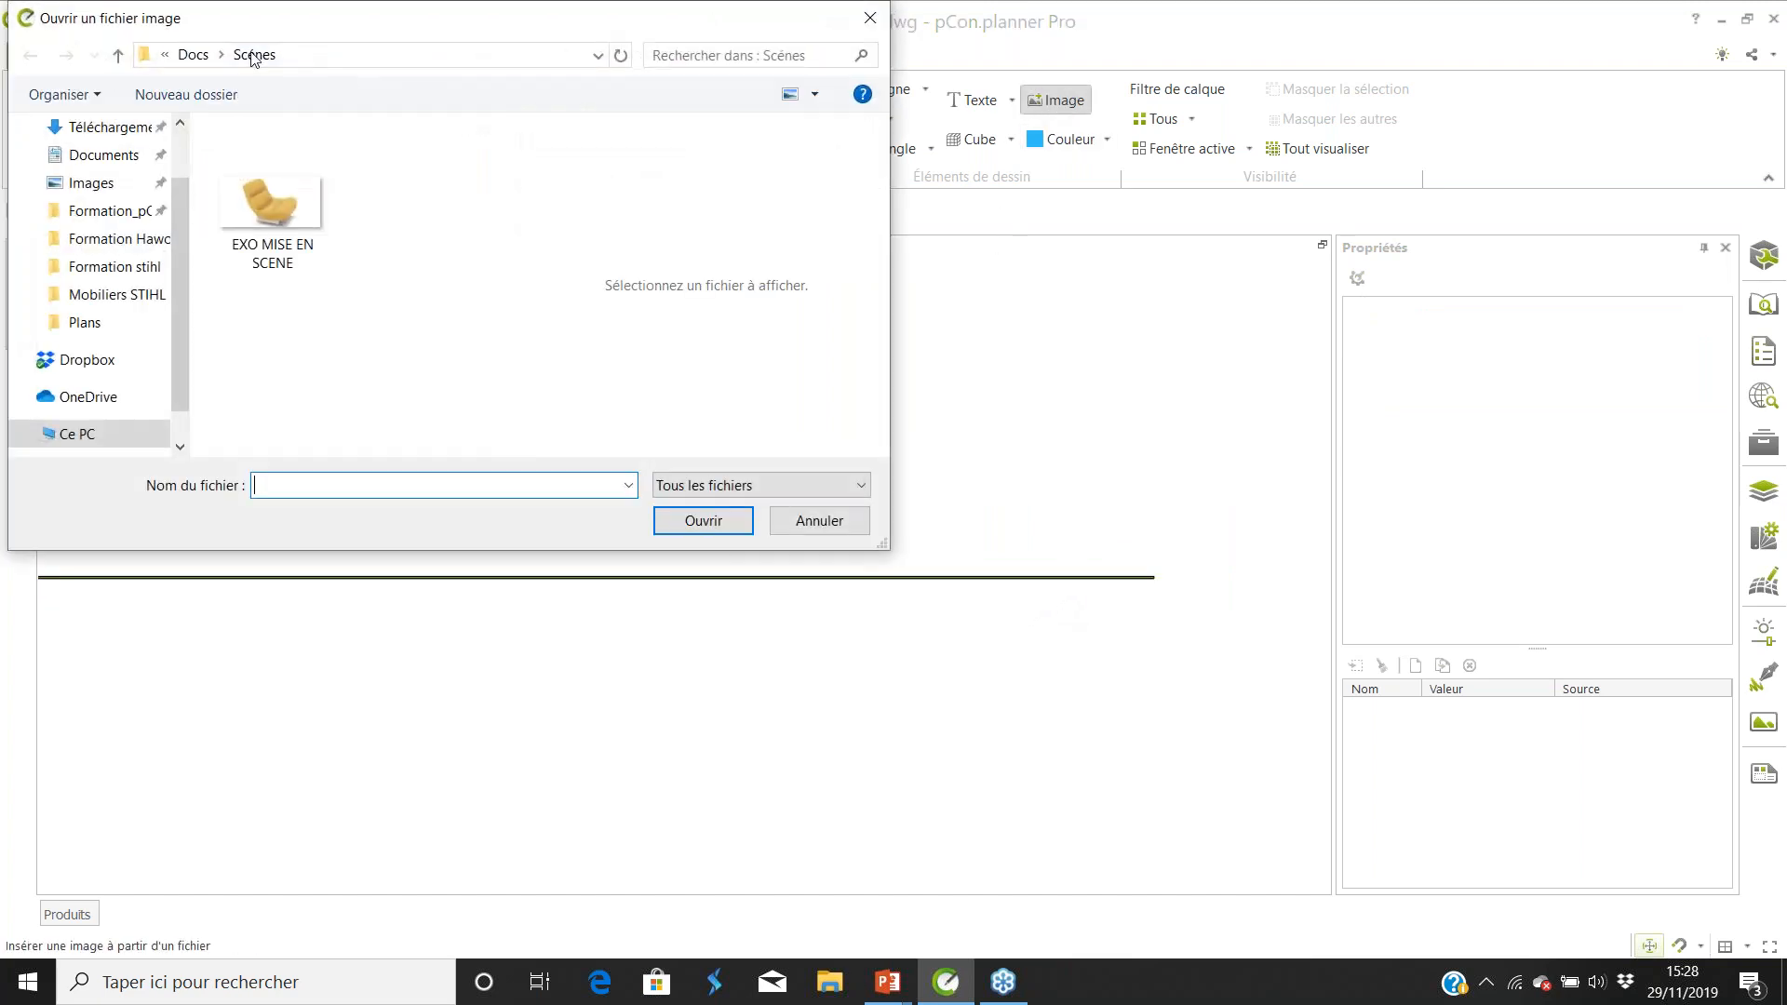
pyautogui.scroll(1, 134, 186)
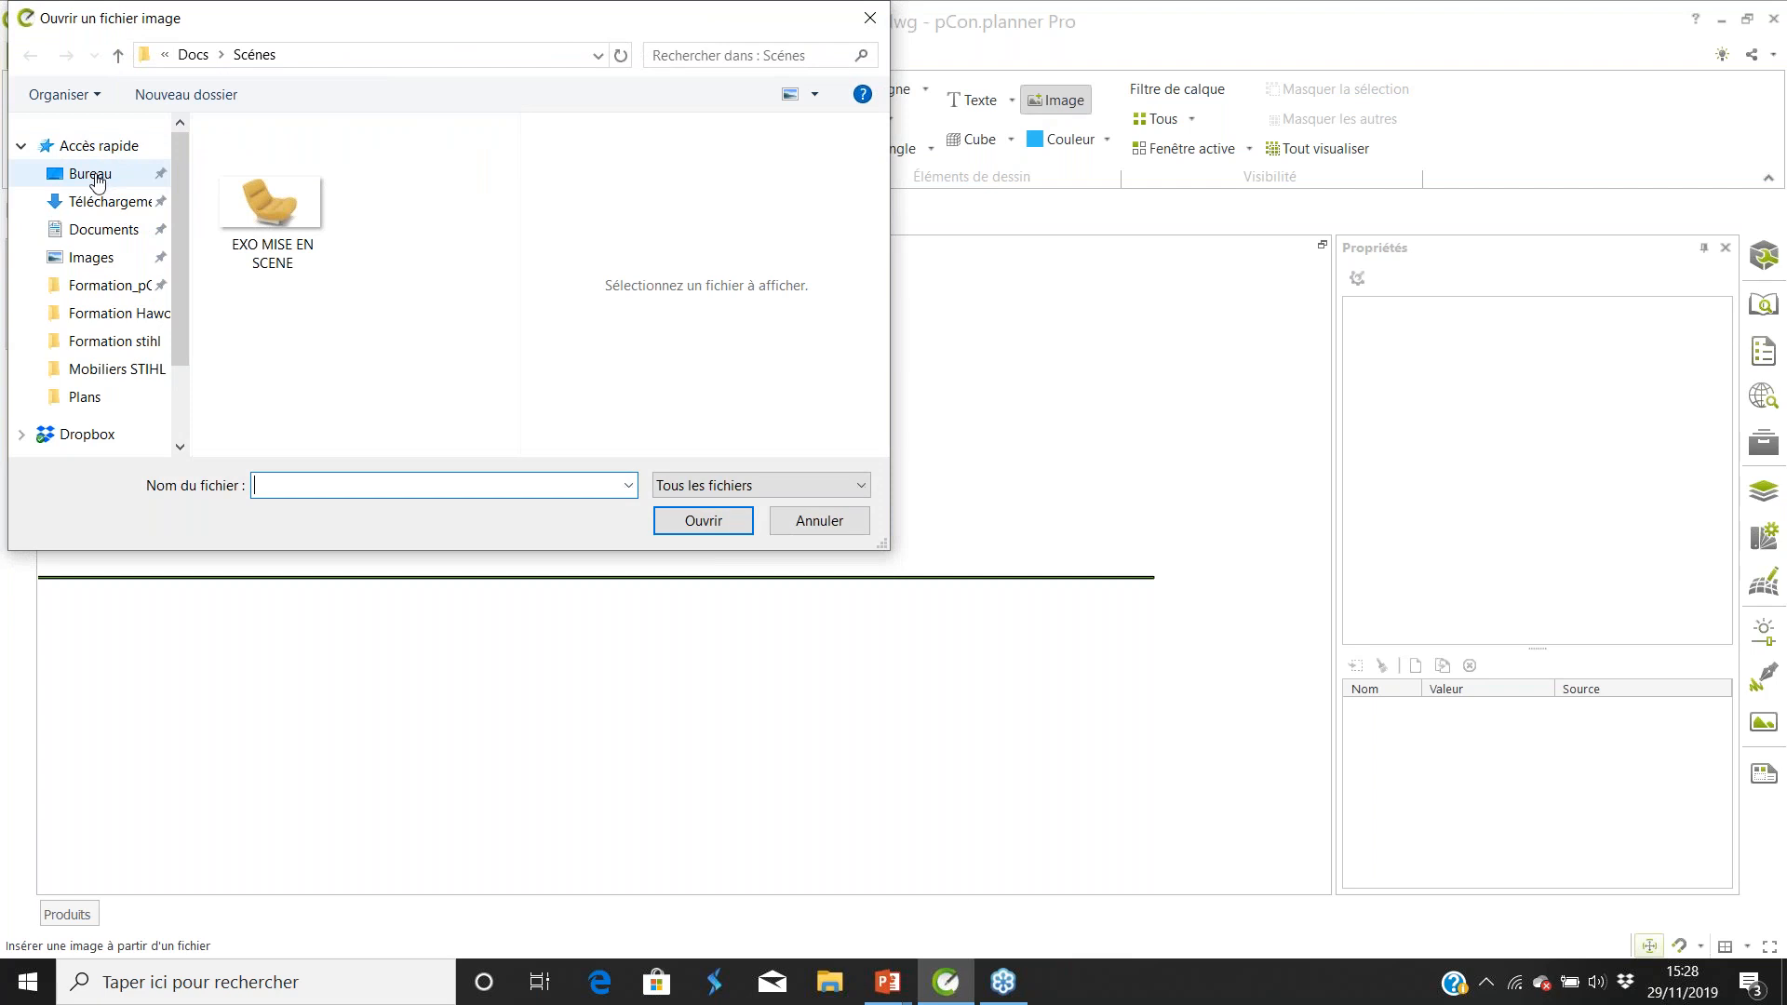
pyautogui.click(98, 179)
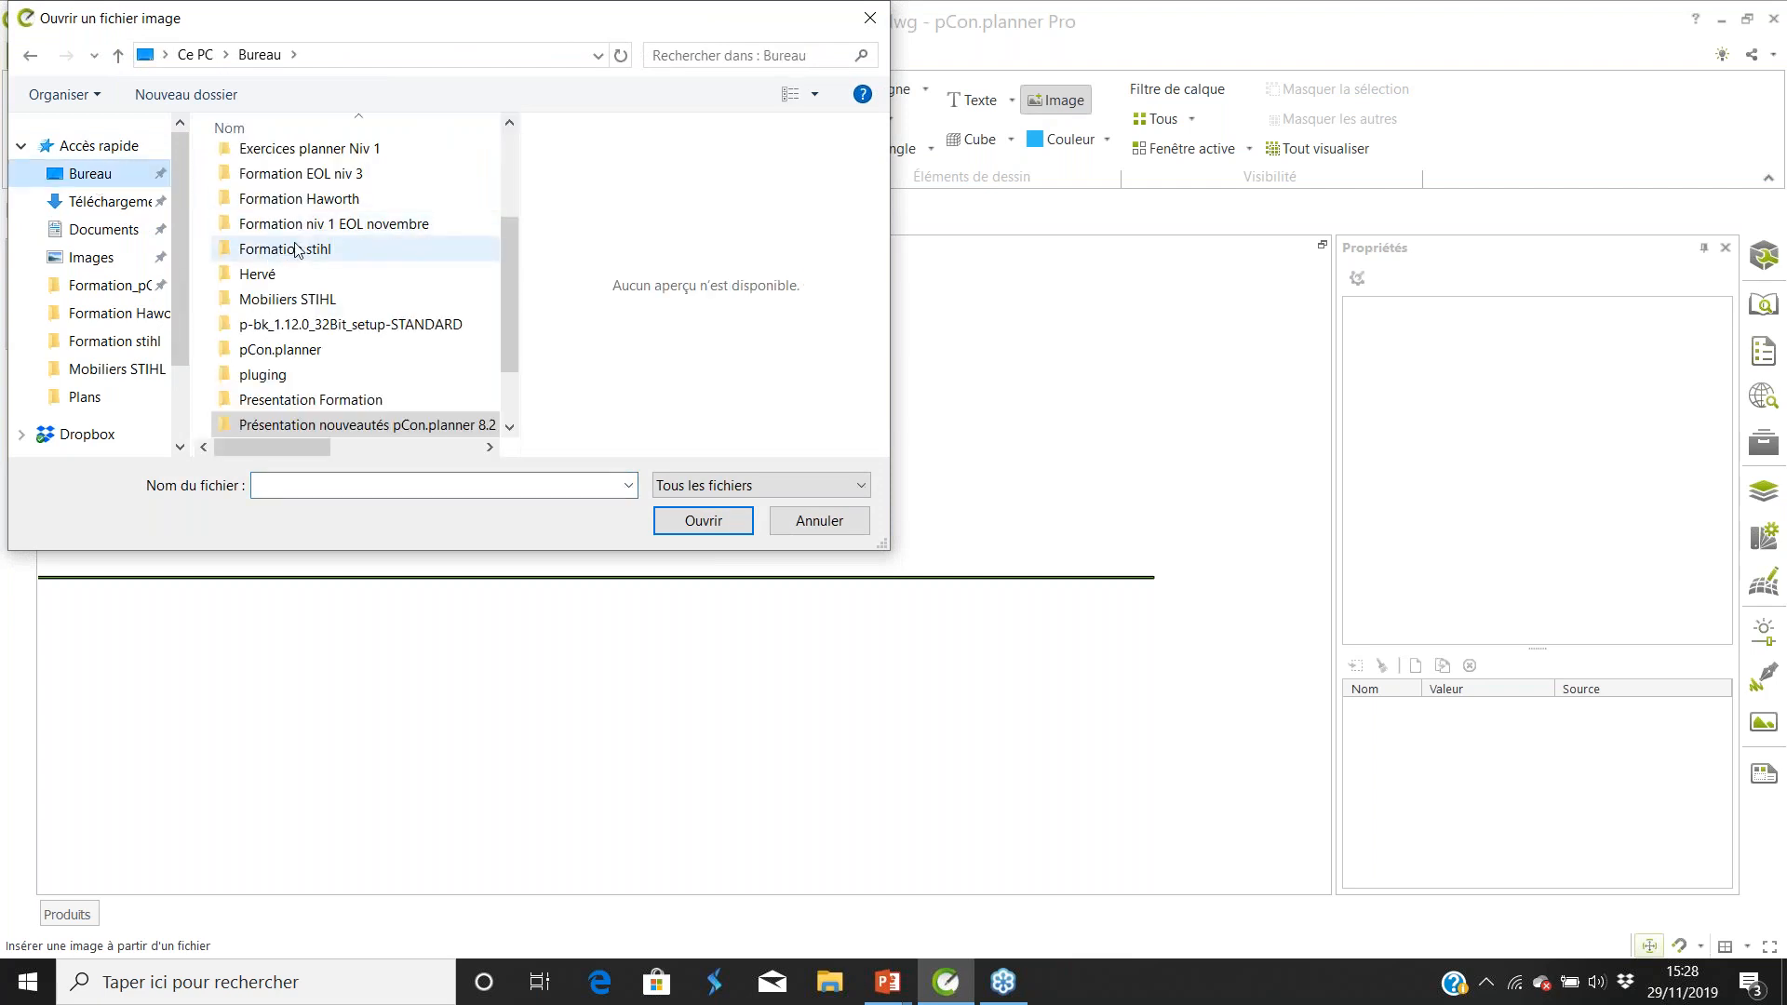
pyautogui.scroll(1, 292, 241)
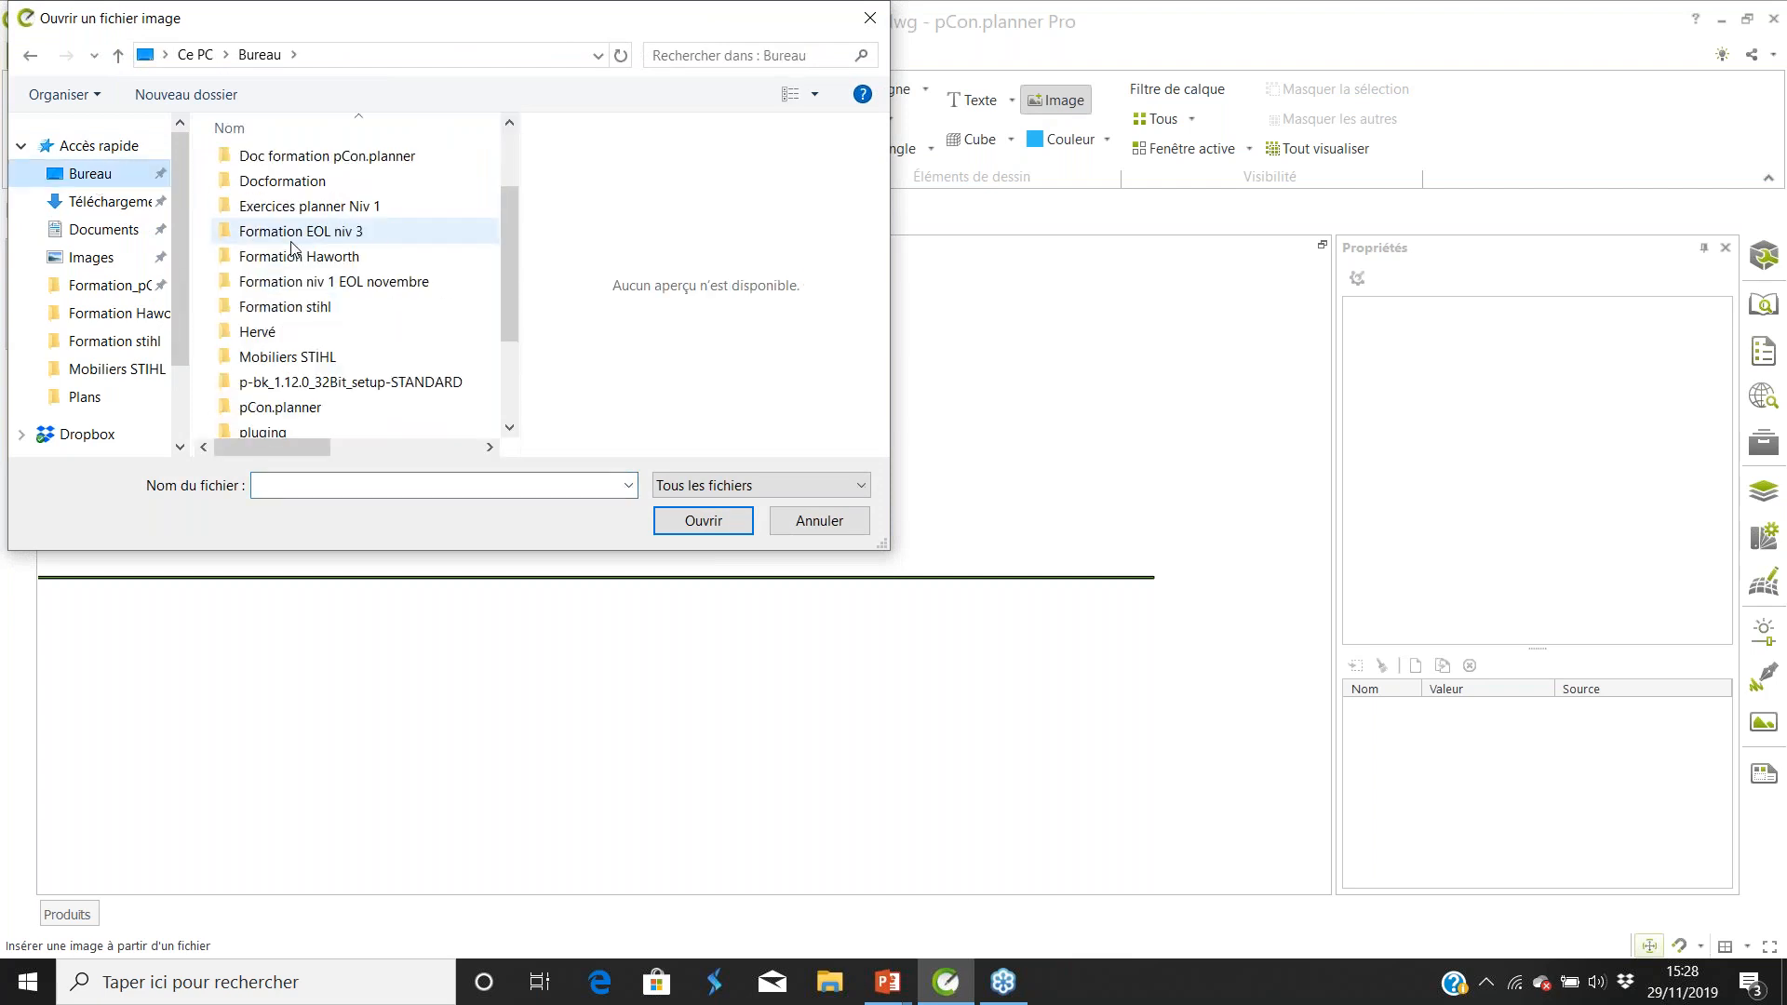
pyautogui.click(289, 188)
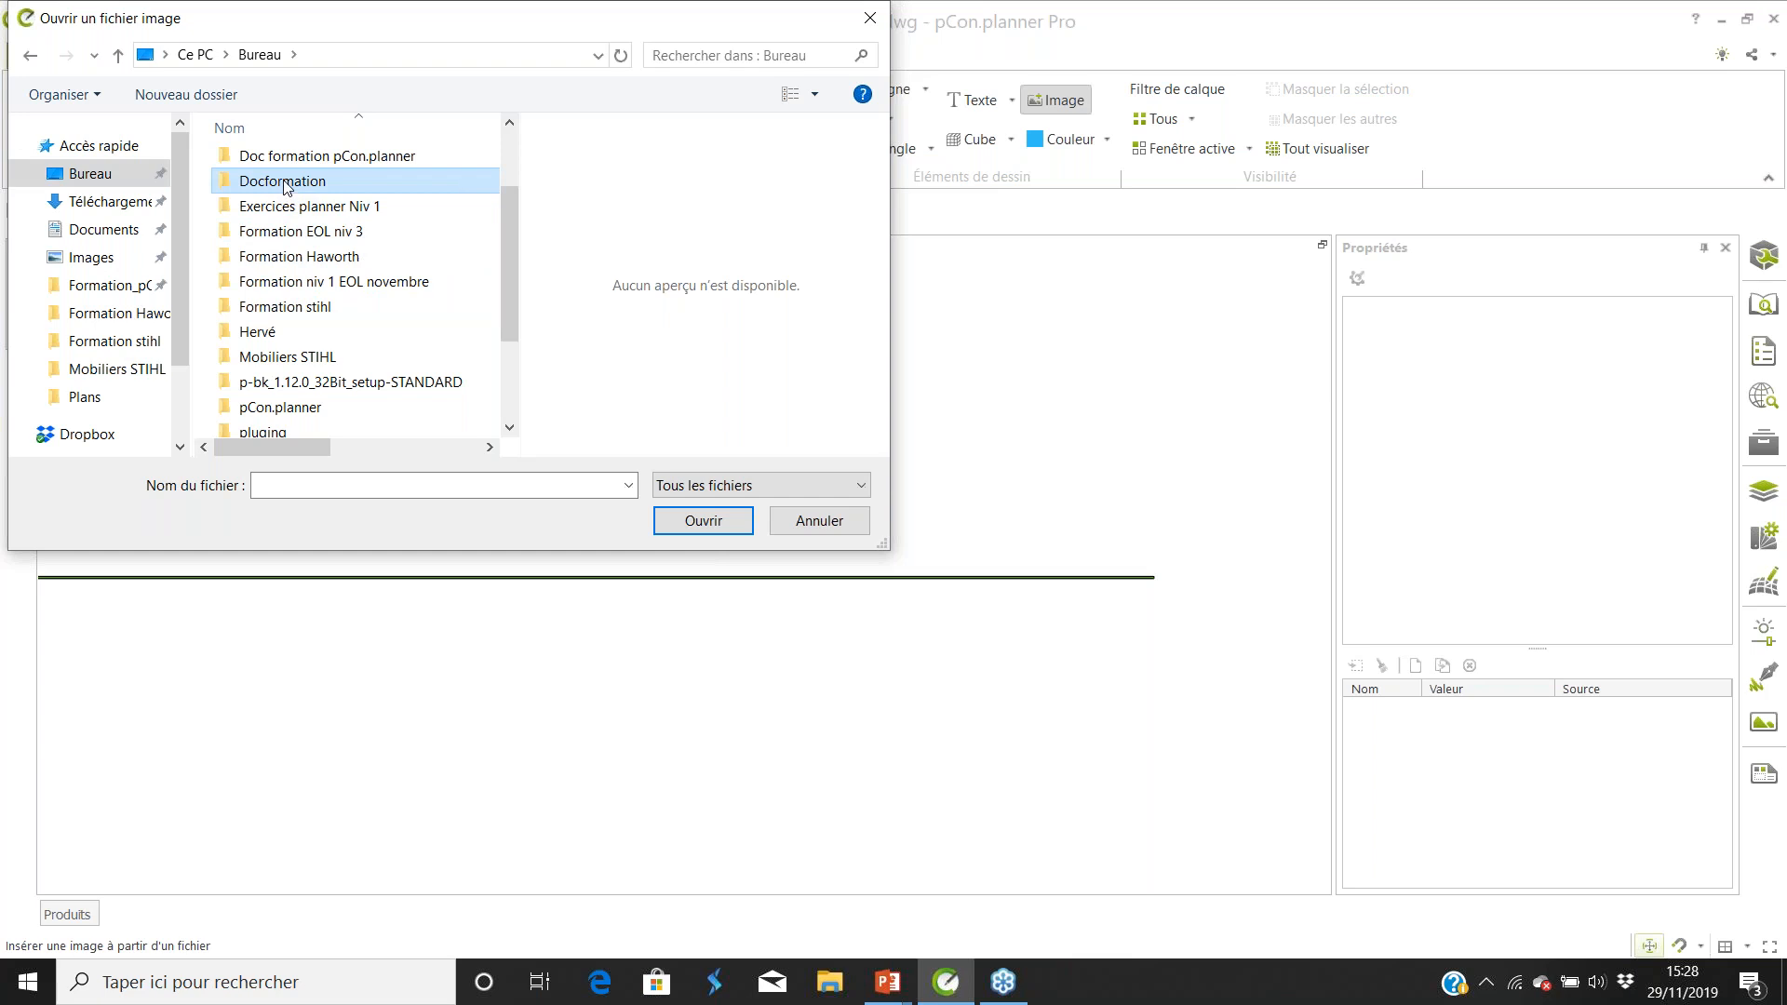
pyautogui.doubleClick(286, 186)
pyautogui.scroll(-6, 265, 307)
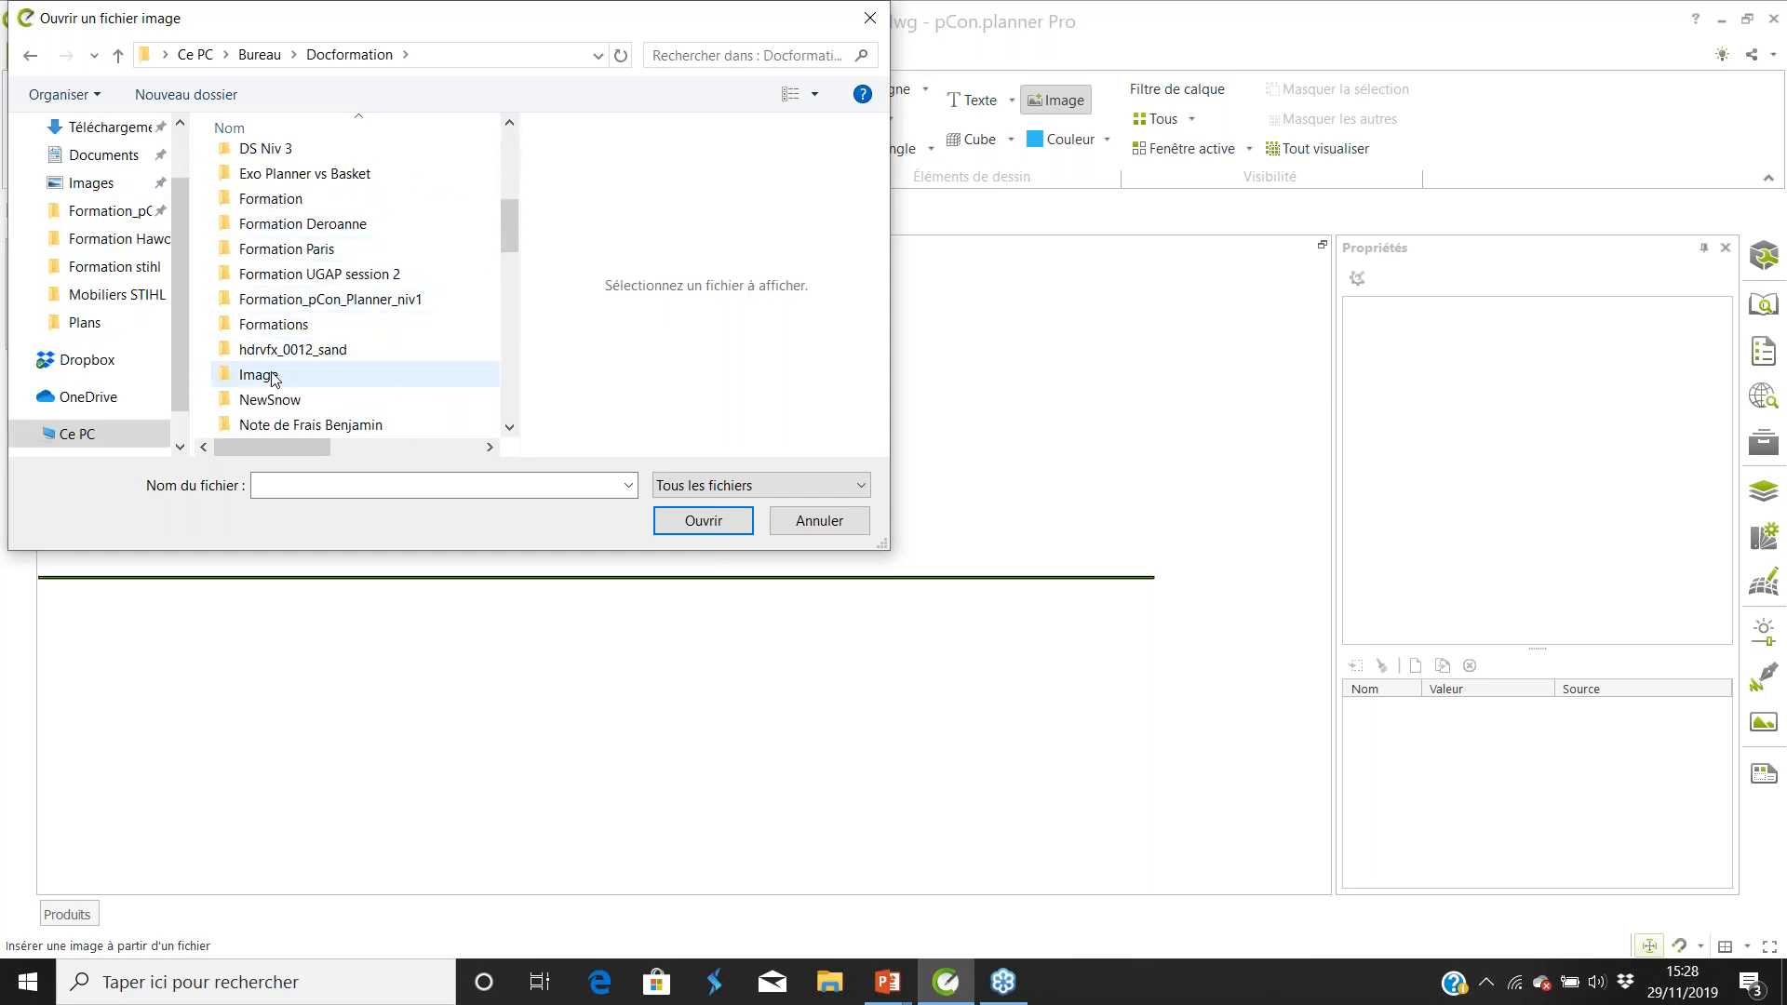
pyautogui.doubleClick(270, 376)
pyautogui.scroll(-5, 354, 312)
pyautogui.scroll(-5, 360, 314)
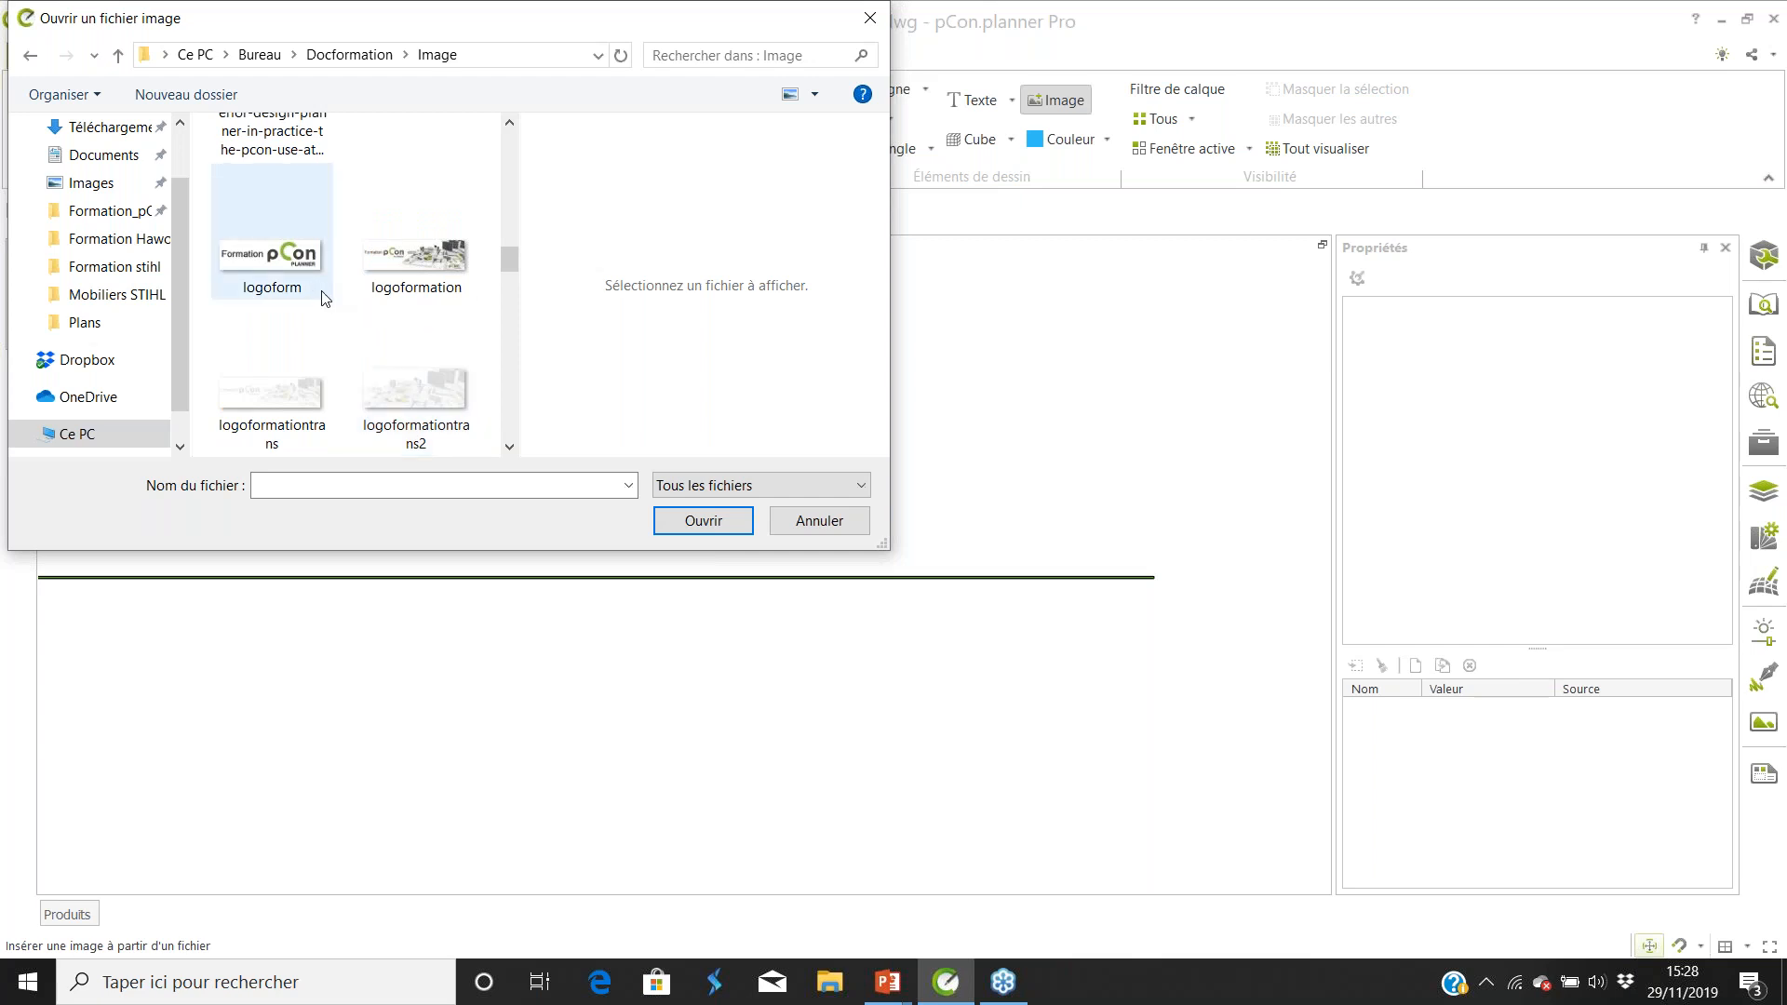
pyautogui.scroll(5, 358, 293)
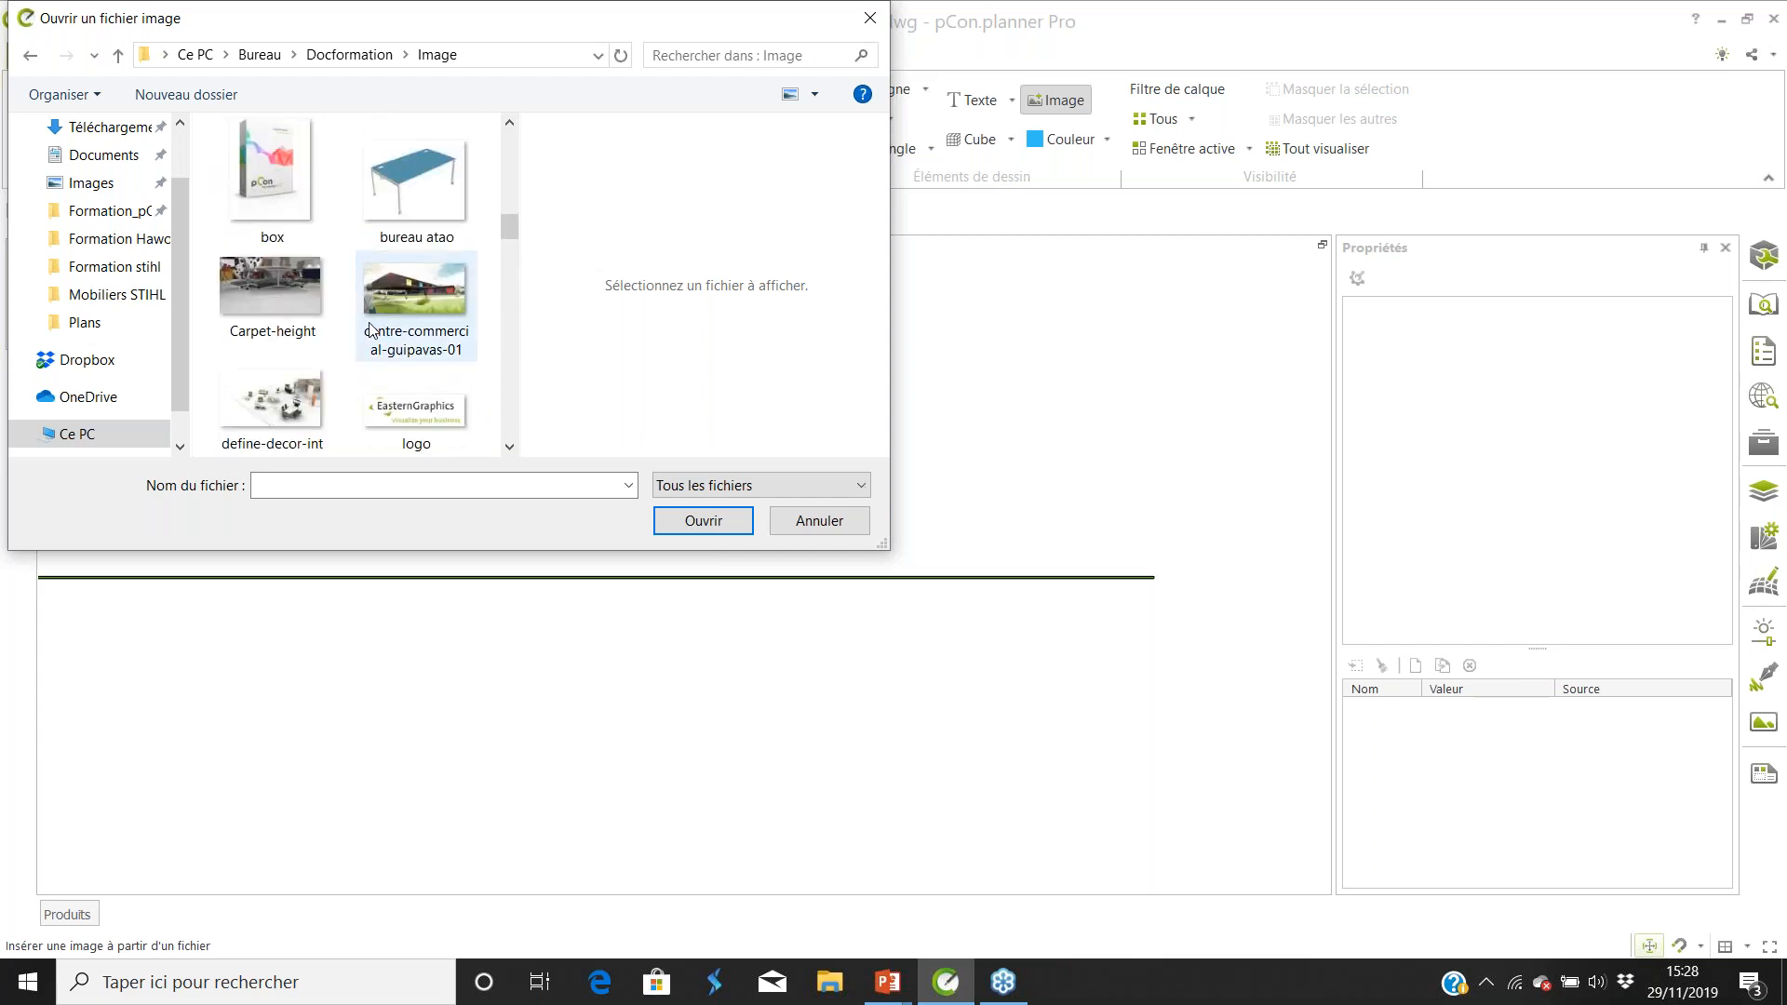
pyautogui.scroll(-3, 373, 316)
pyautogui.click(408, 158)
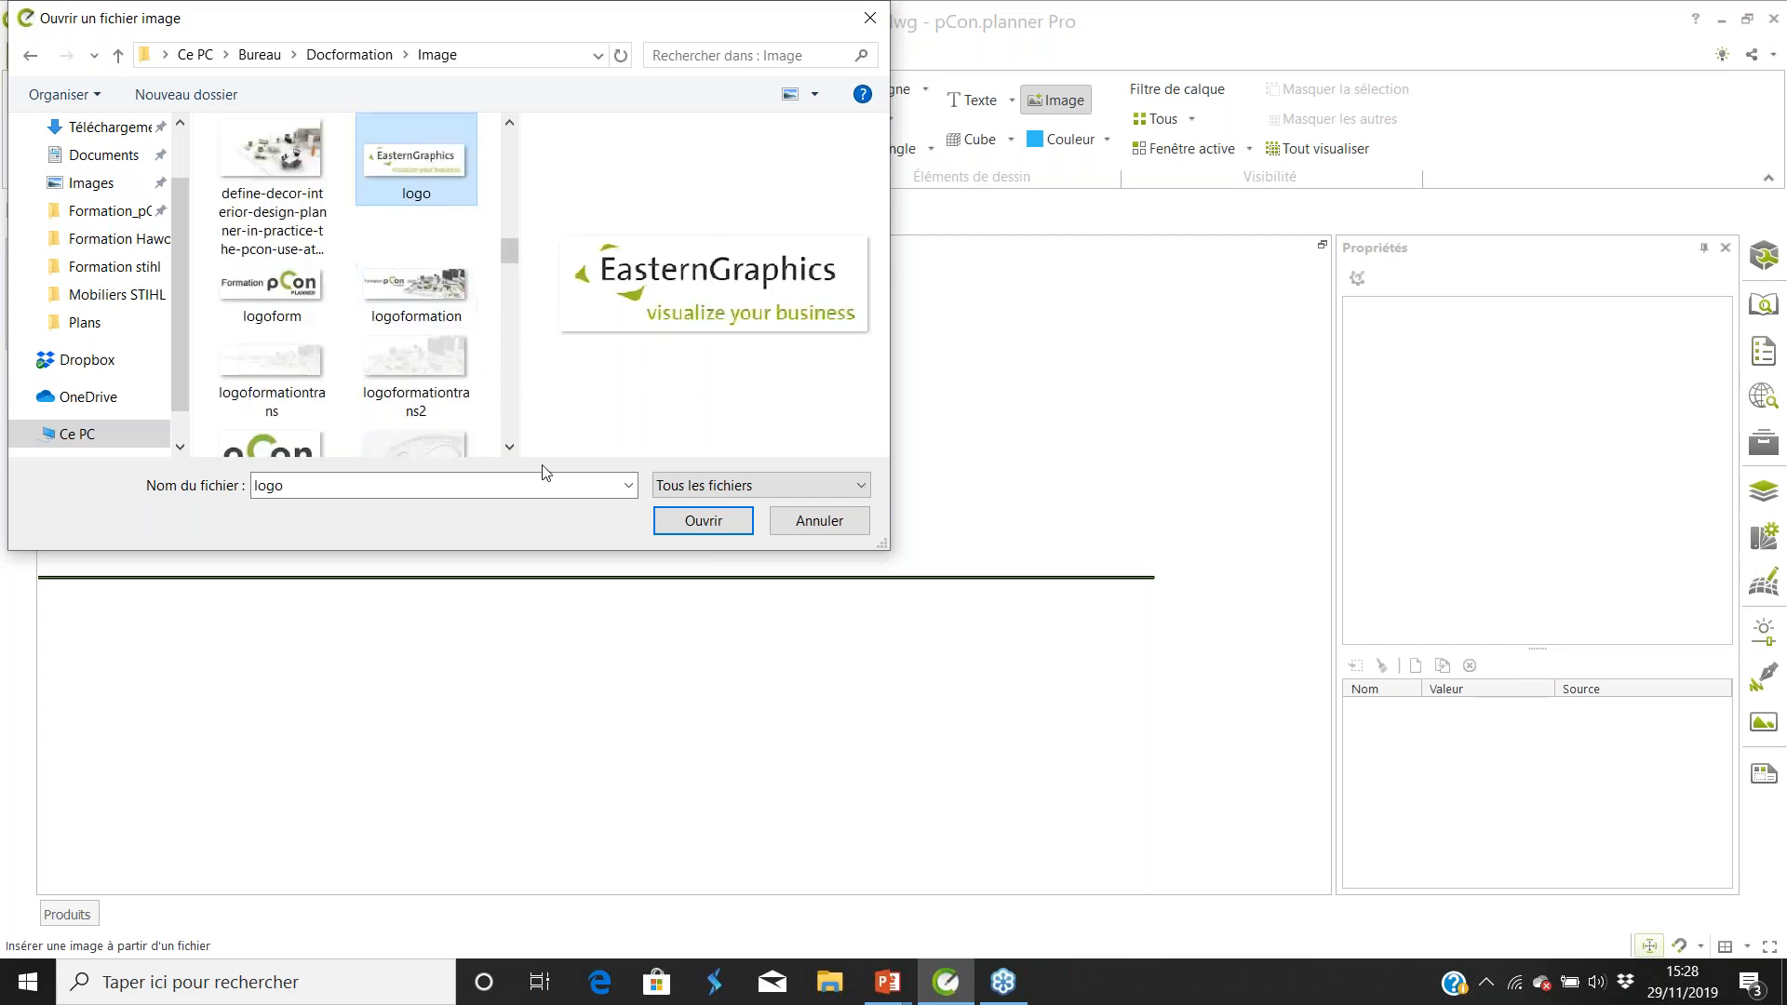
pyautogui.click(693, 521)
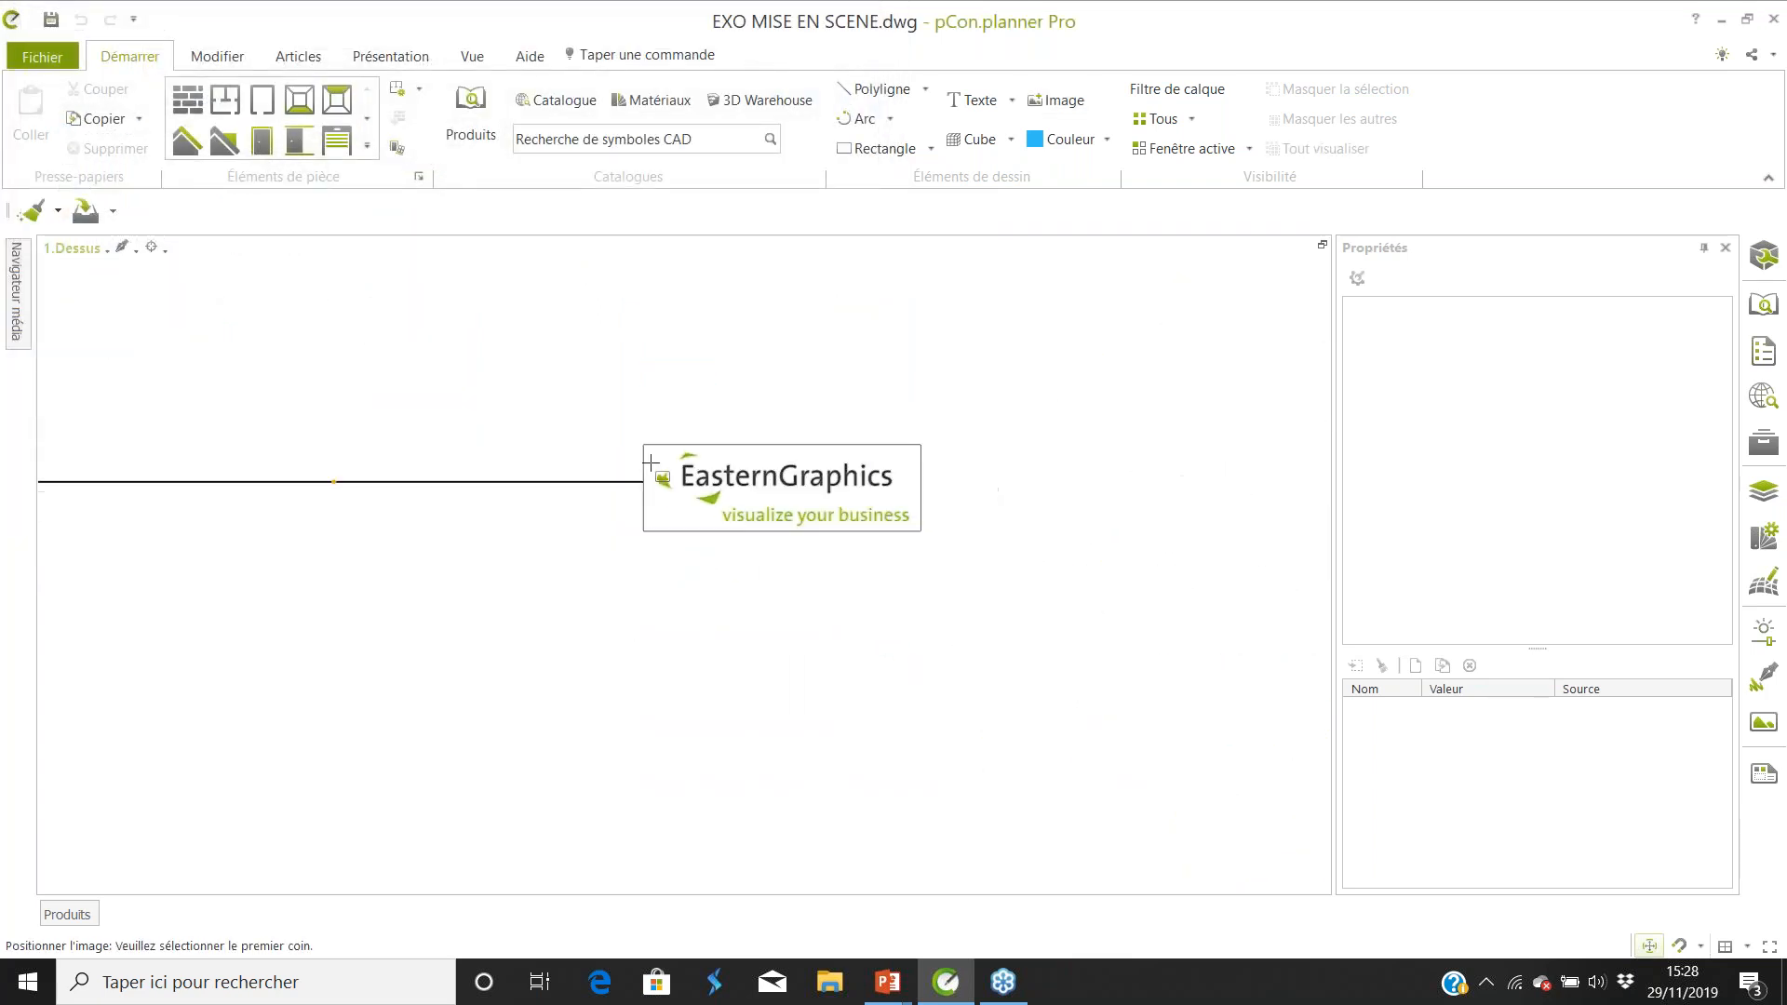
# Place the EasternGraphics logo above the green bar and bring its lower-right corner onto the bar's right end.
pyautogui.scroll(-4, 651, 456)
pyautogui.click(574, 416)
pyautogui.scroll(5, 583, 427)
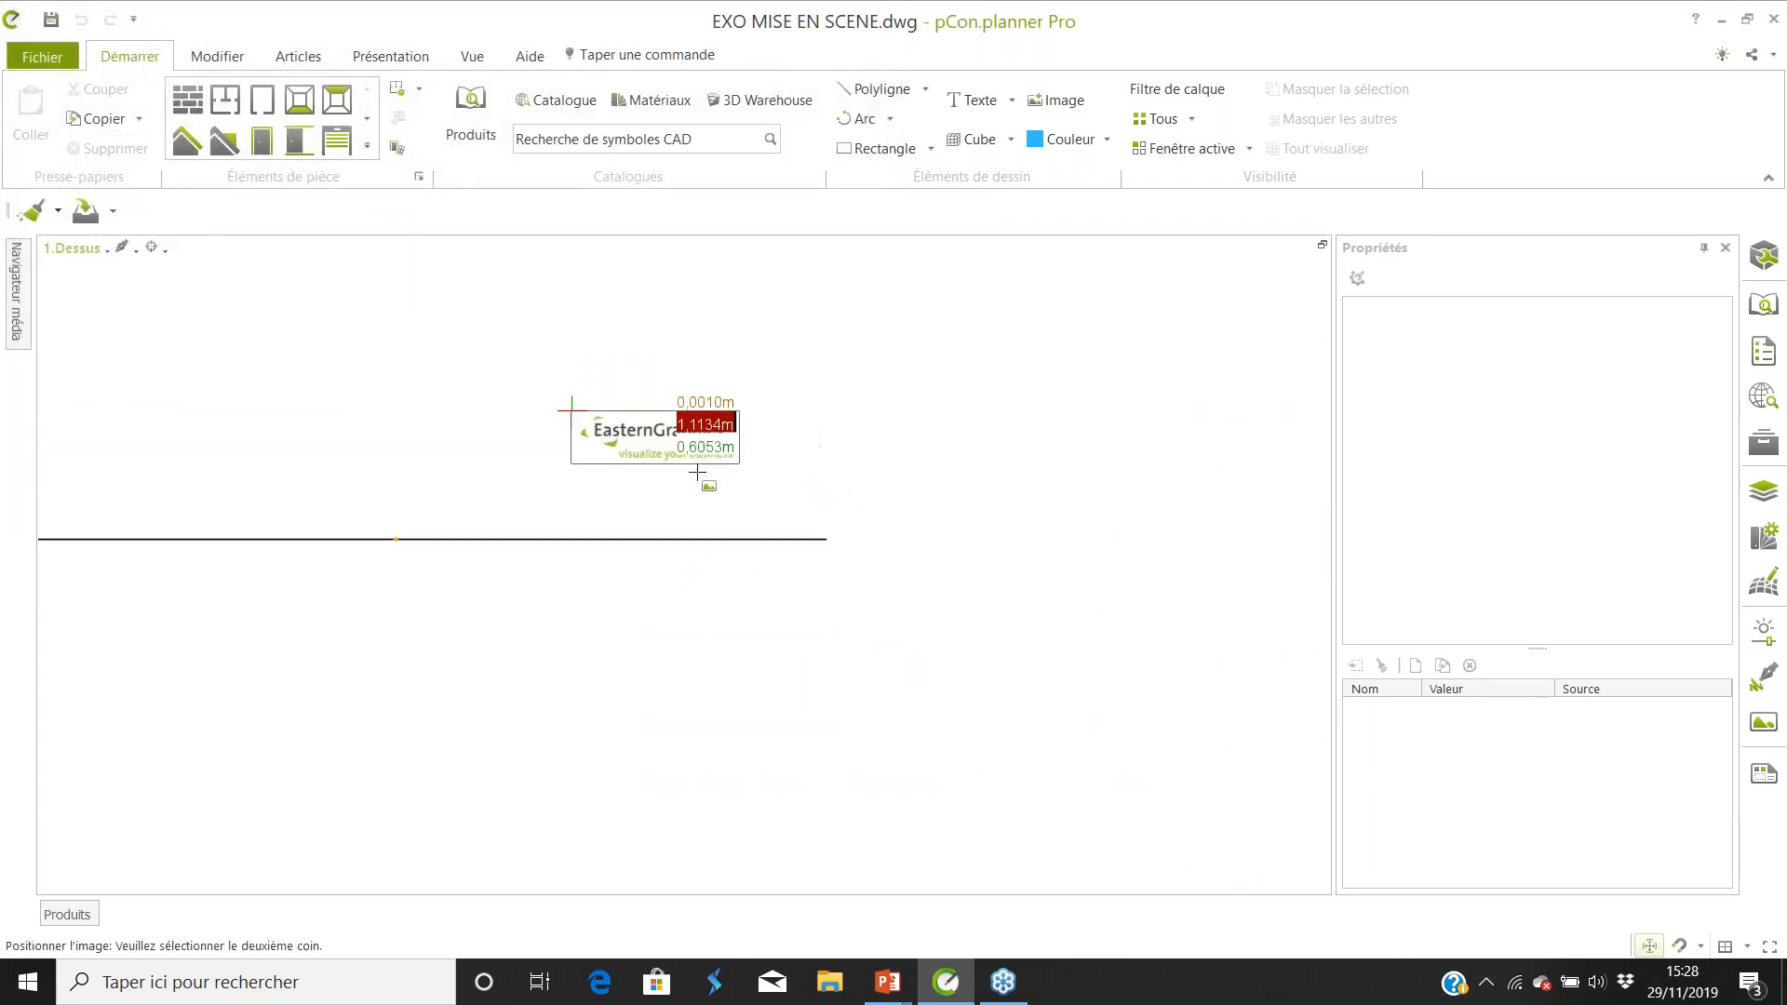
pyautogui.click(899, 514)
pyautogui.scroll(5, 866, 516)
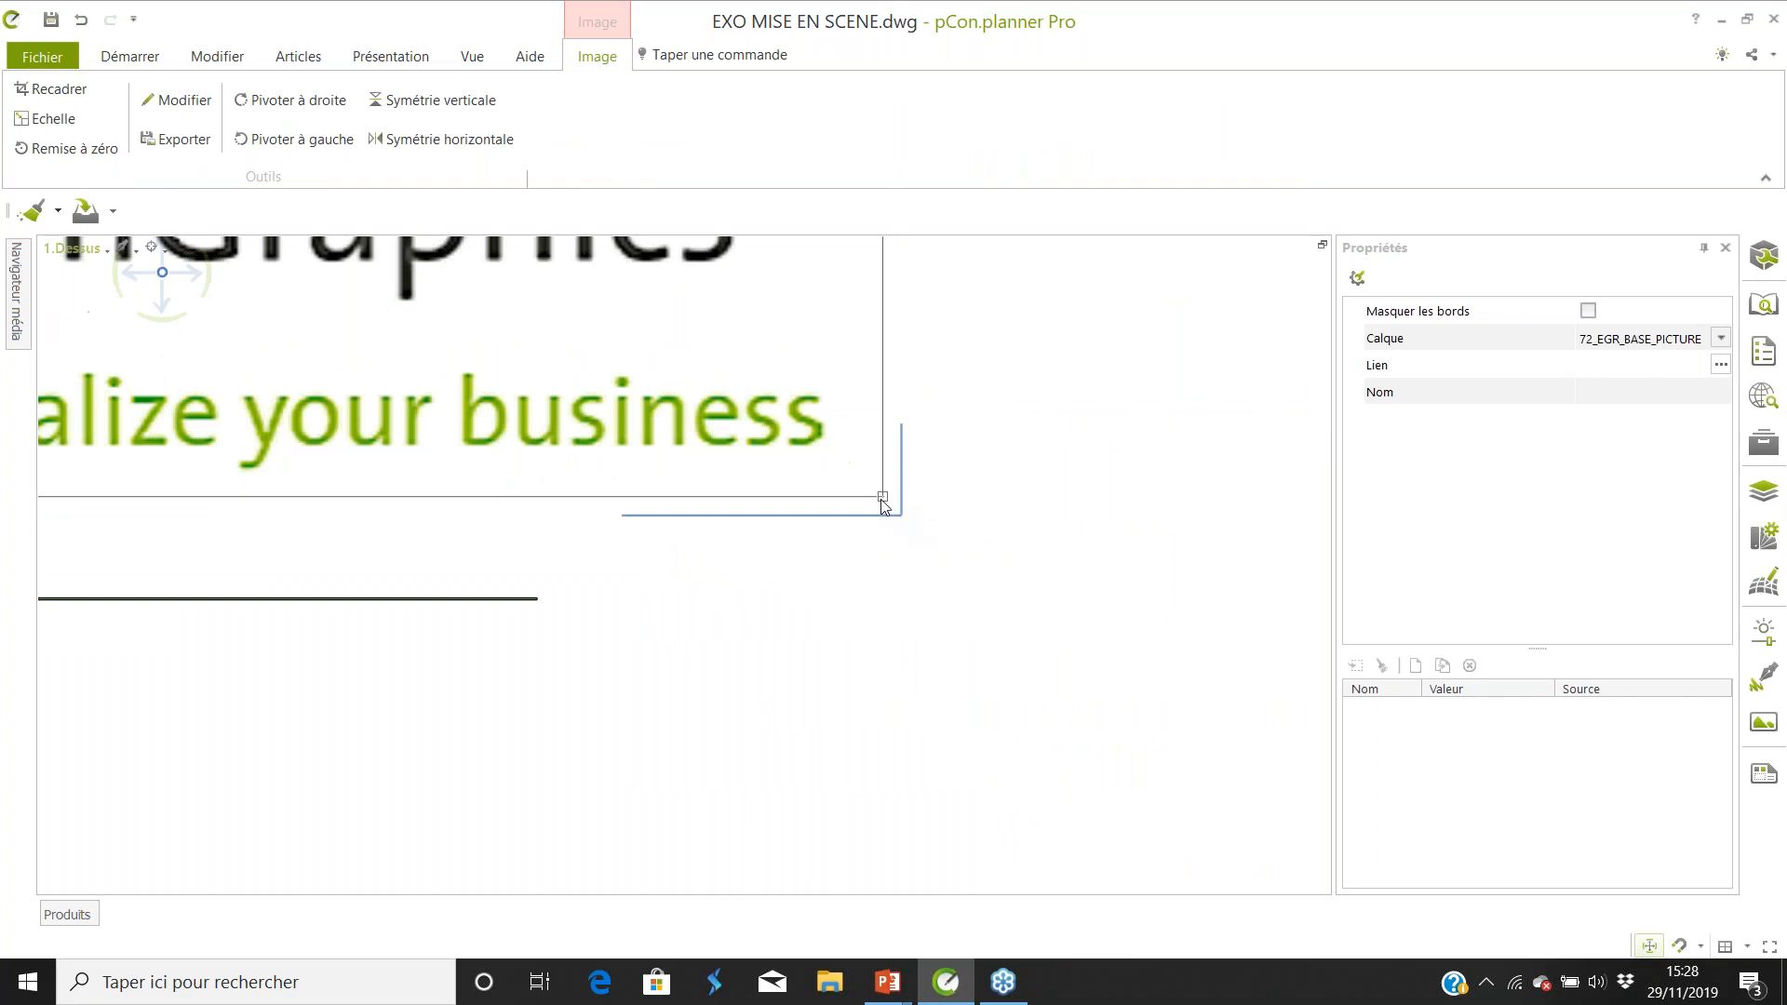
pyautogui.click(882, 497)
pyautogui.click(549, 592)
# Thicken the green bar slightly by moving its lower edge further down, and deselect it.
pyautogui.scroll(3, 529, 611)
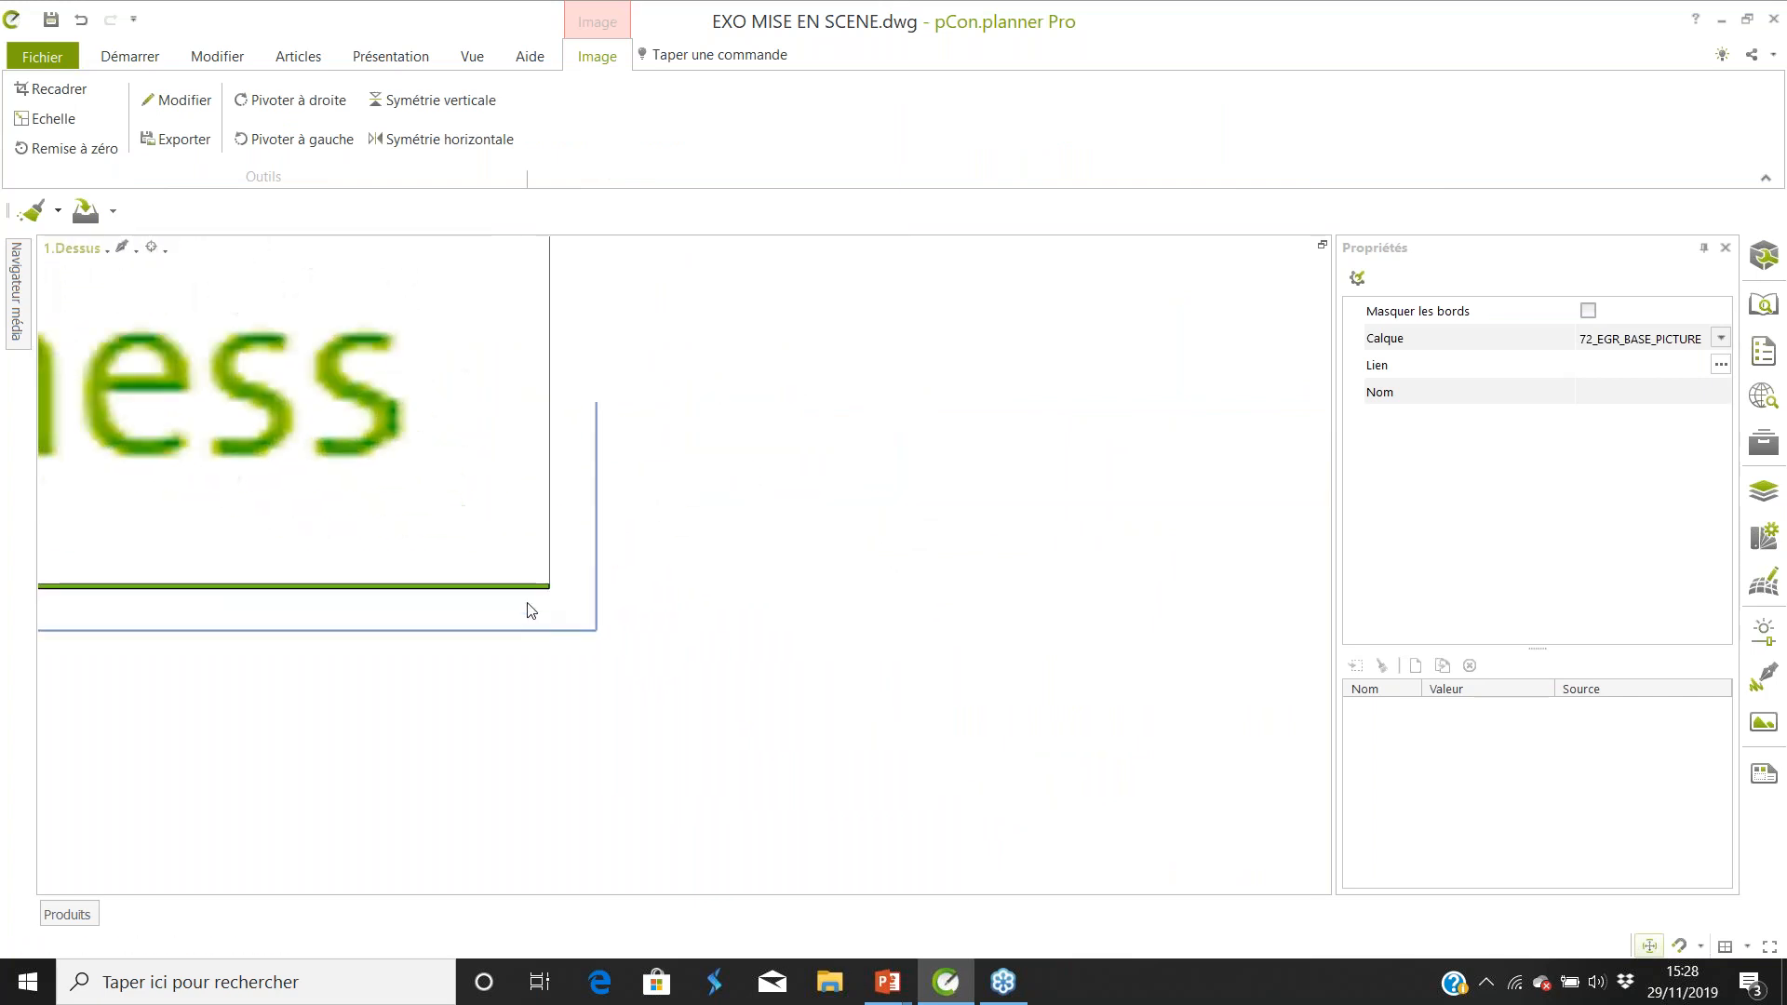
pyautogui.scroll(3, 530, 605)
pyautogui.click(554, 564)
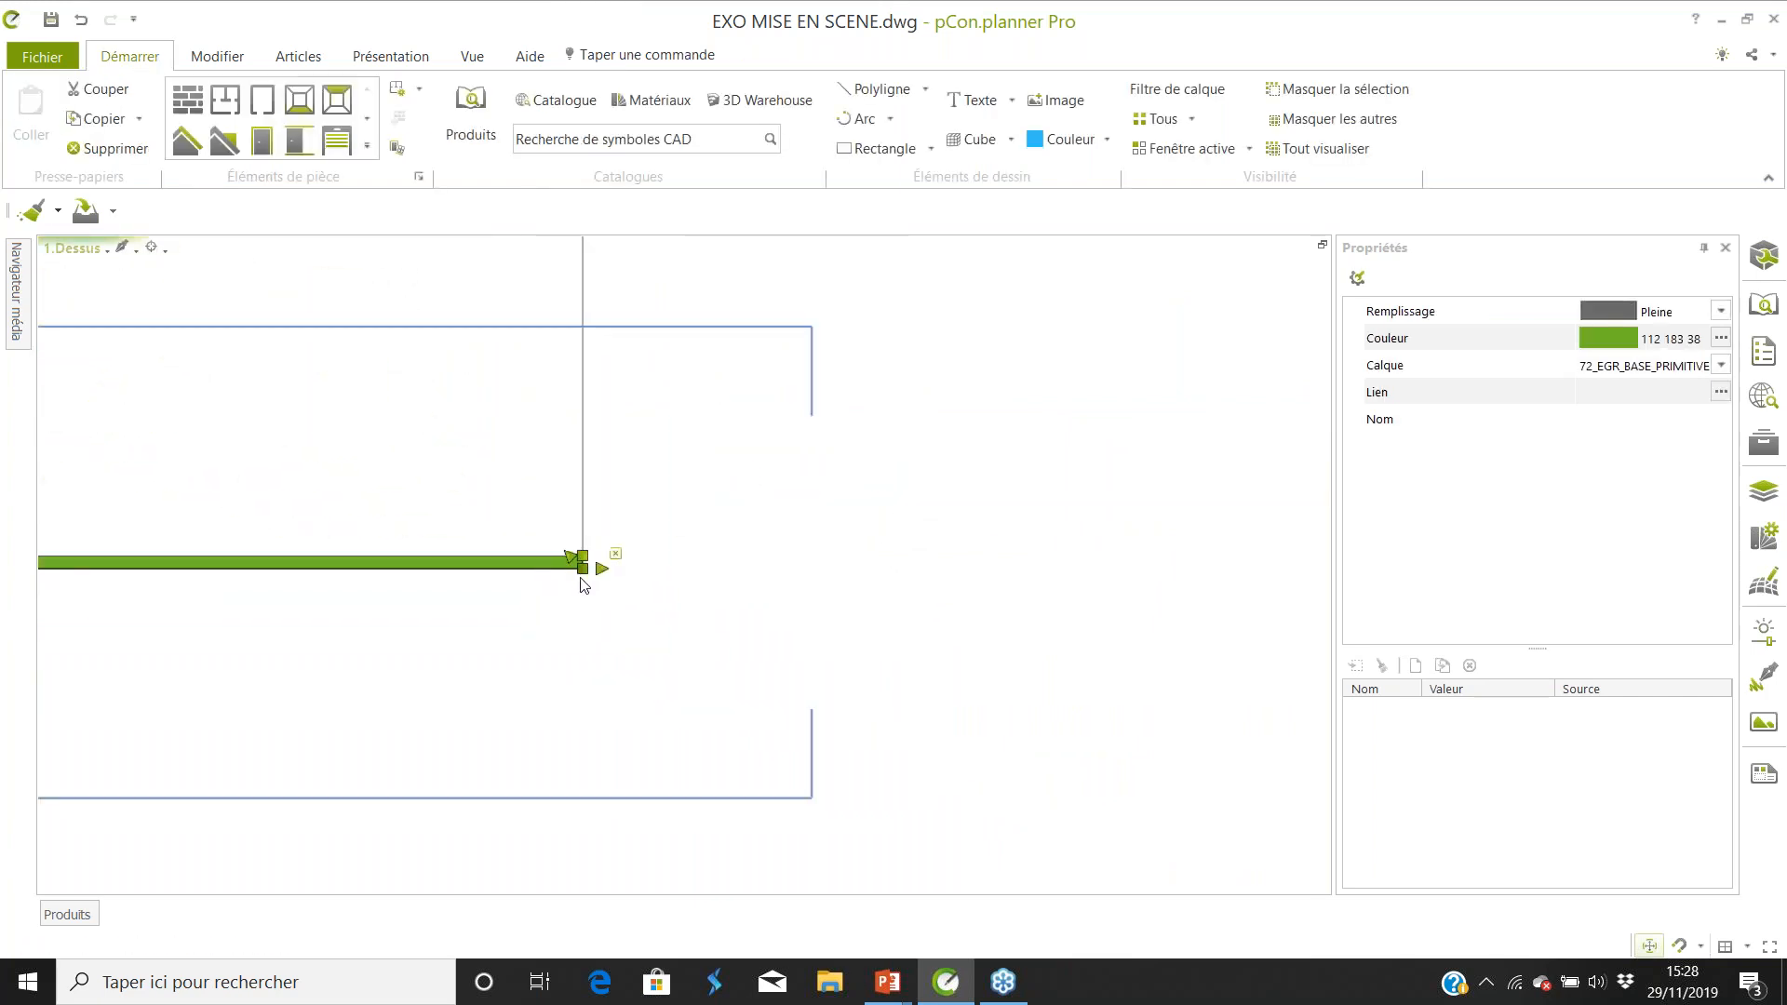
pyautogui.moveTo(583, 569); pyautogui.dragTo(591, 613)
pyautogui.scroll(-3, 968, 588)
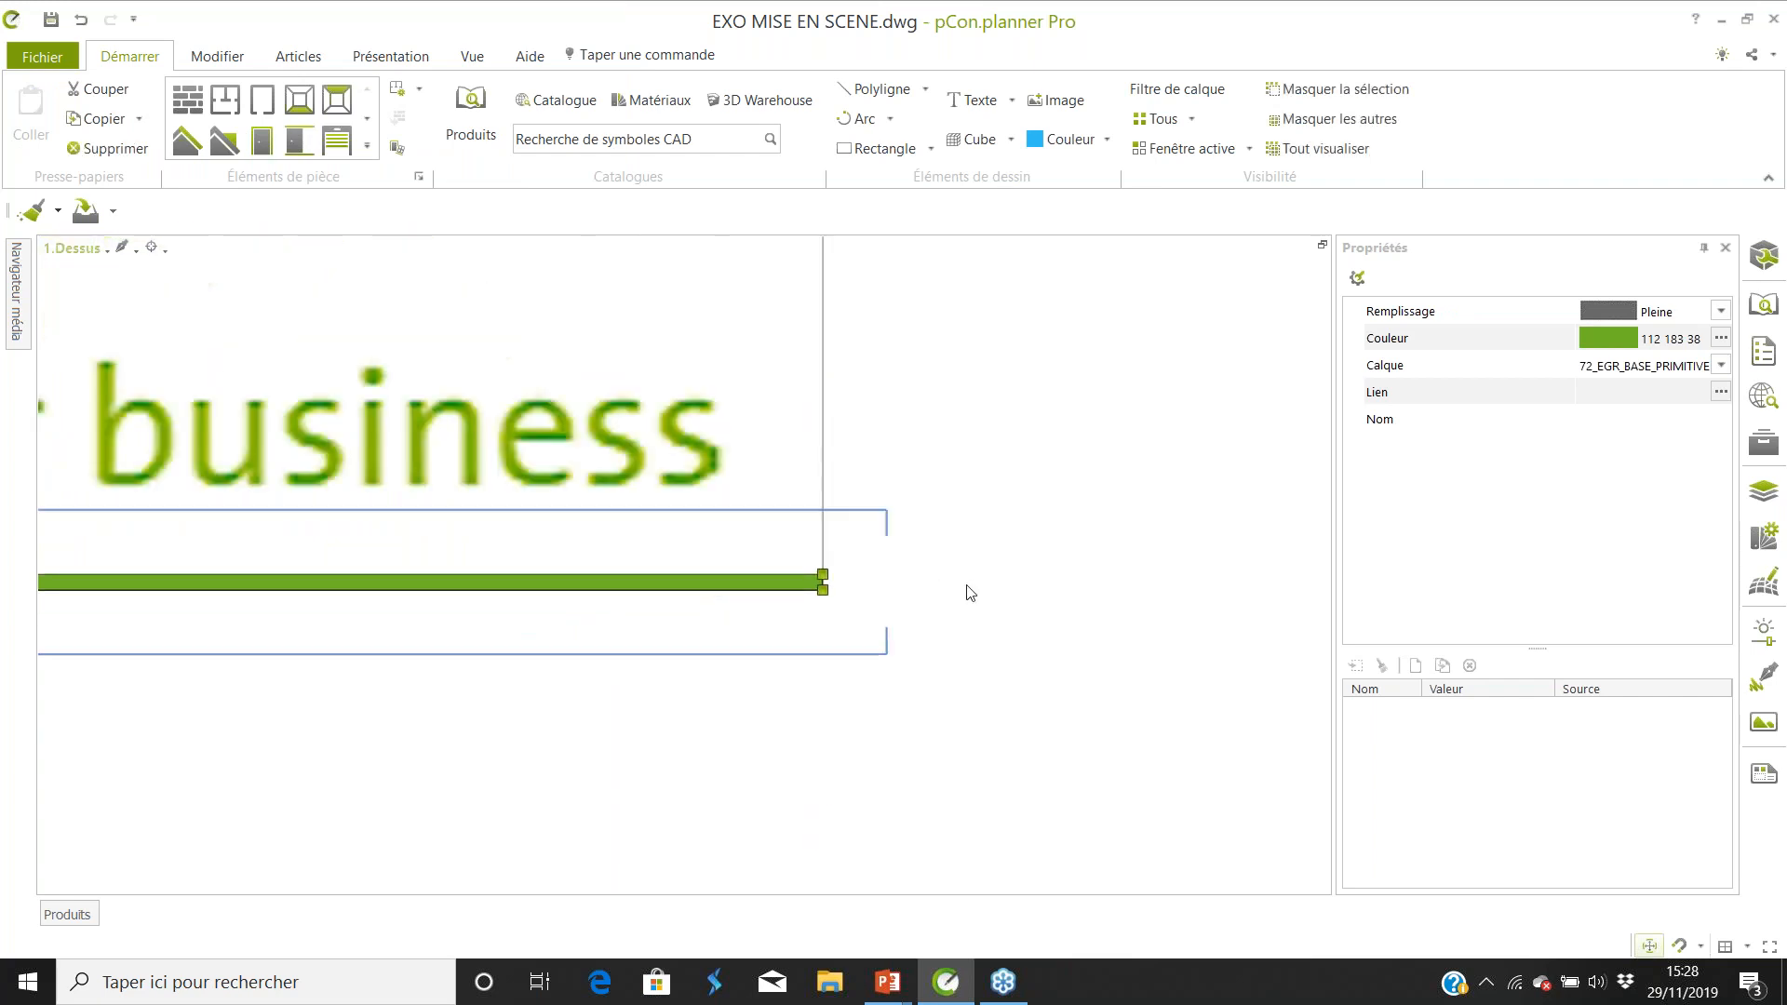
pyautogui.scroll(-5, 968, 589)
pyautogui.scroll(5, 956, 614)
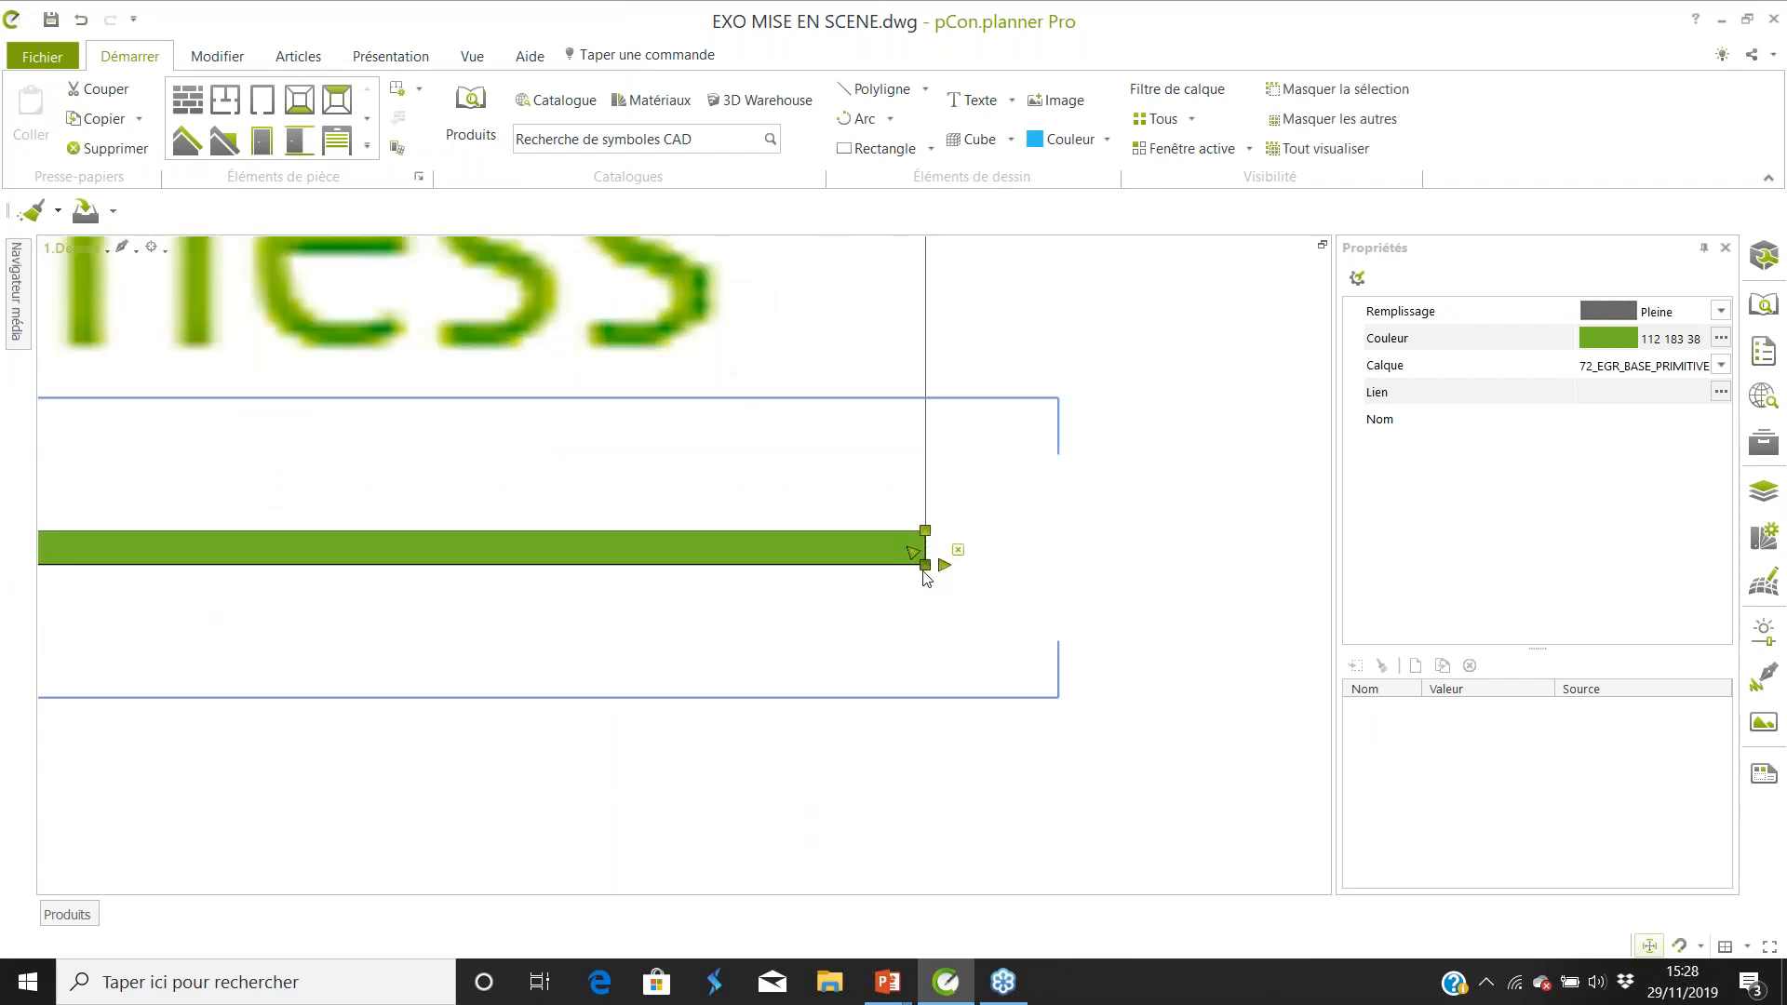
pyautogui.moveTo(925, 568); pyautogui.dragTo(926, 594)
pyautogui.click(1161, 633)
# Shrink the EasternGraphics logo by moving its upper-left corner inward, keeping its lower-right corner on the green bar's end.
pyautogui.scroll(-8, 1170, 647)
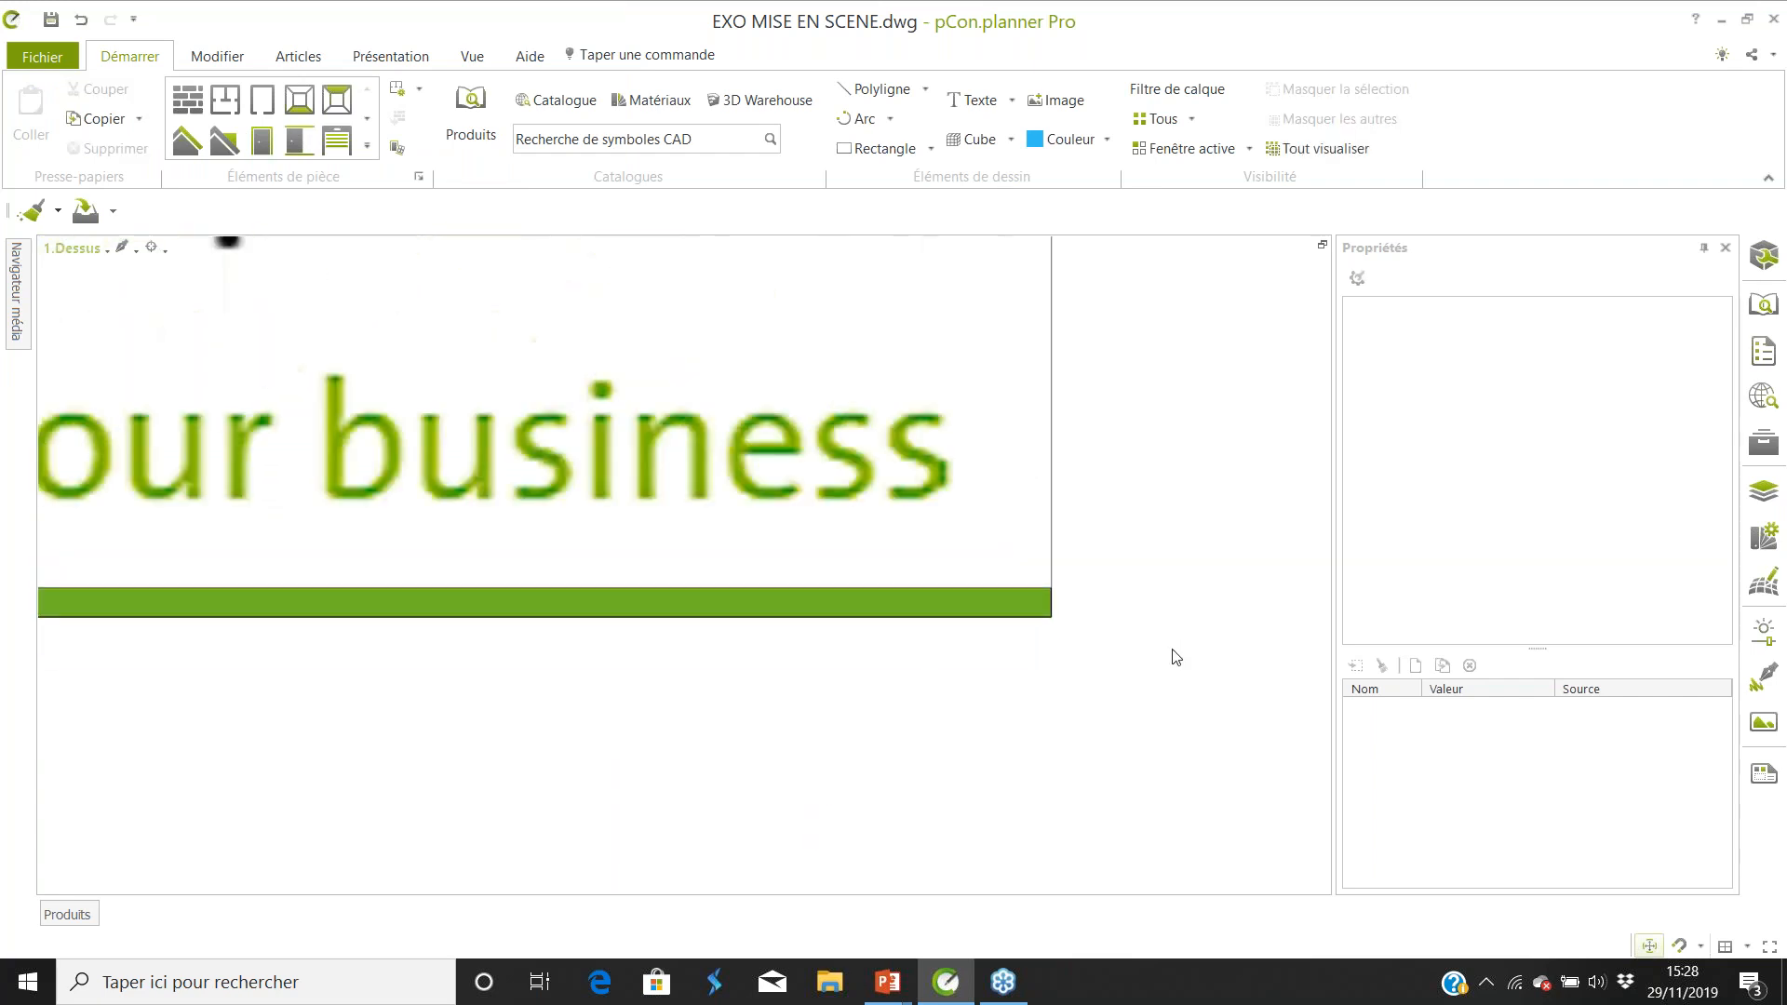
pyautogui.click(1044, 545)
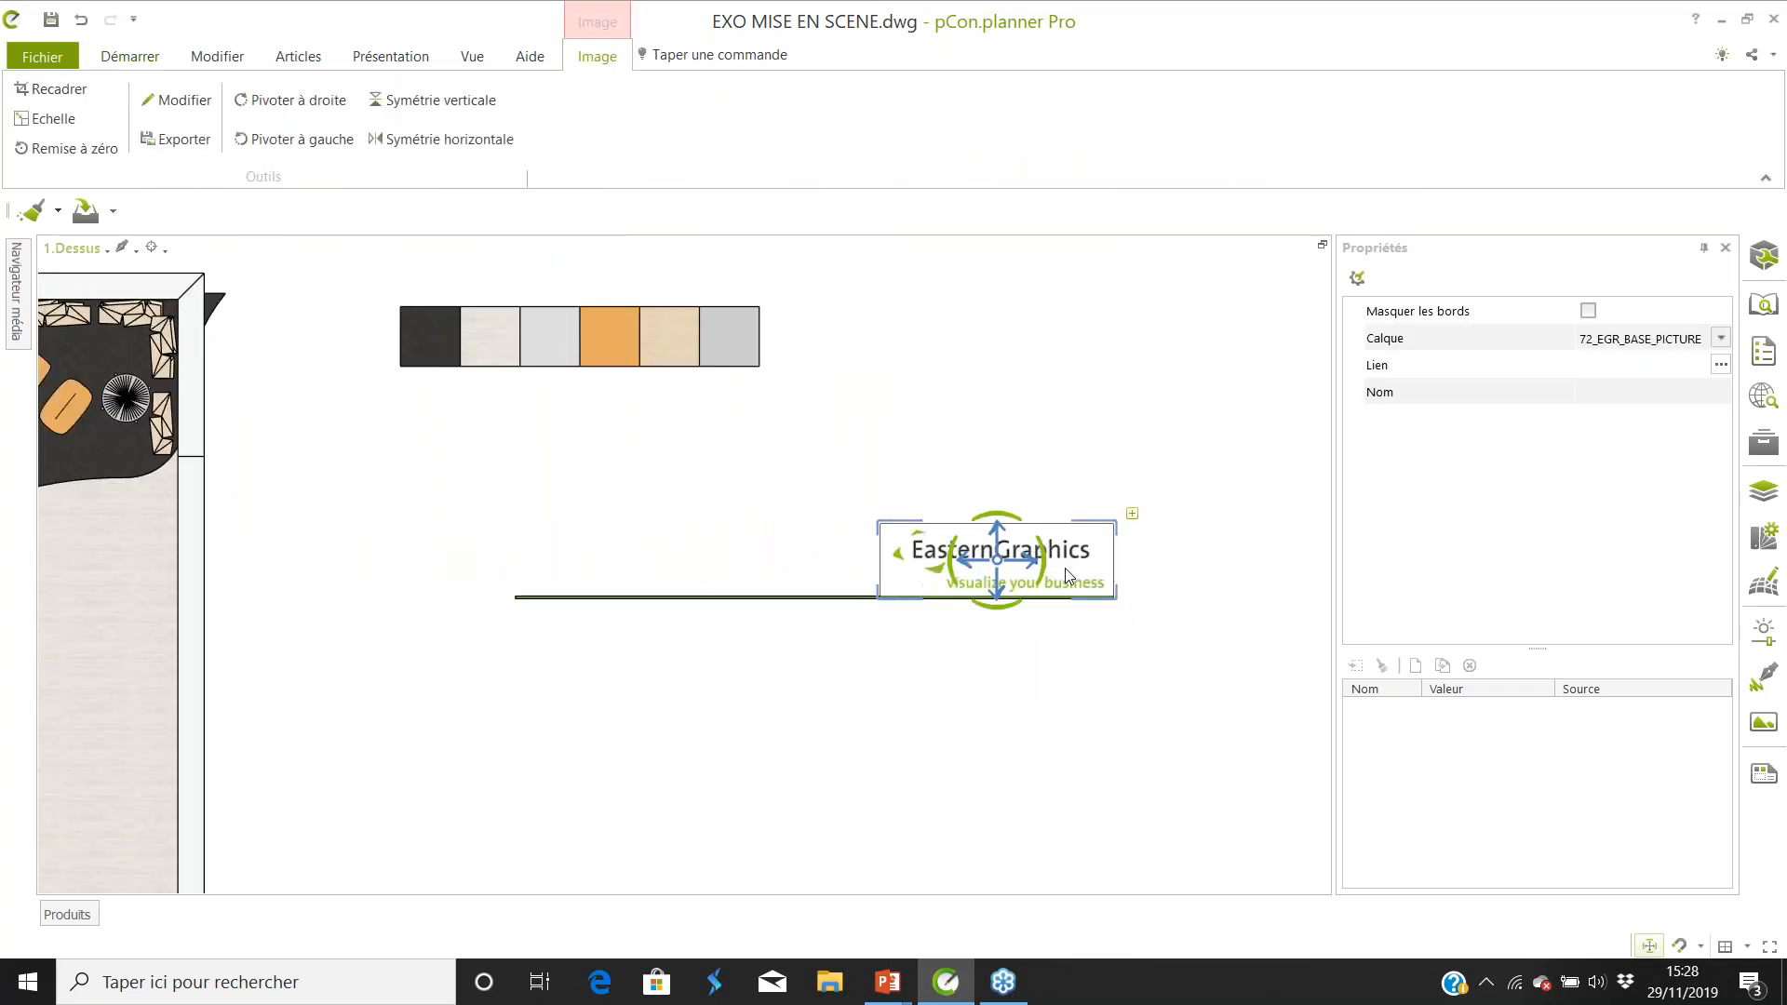
pyautogui.scroll(-3, 819, 512)
pyautogui.click(1076, 496)
pyautogui.scroll(4, 887, 512)
pyautogui.moveTo(670, 492); pyautogui.dragTo(819, 549)
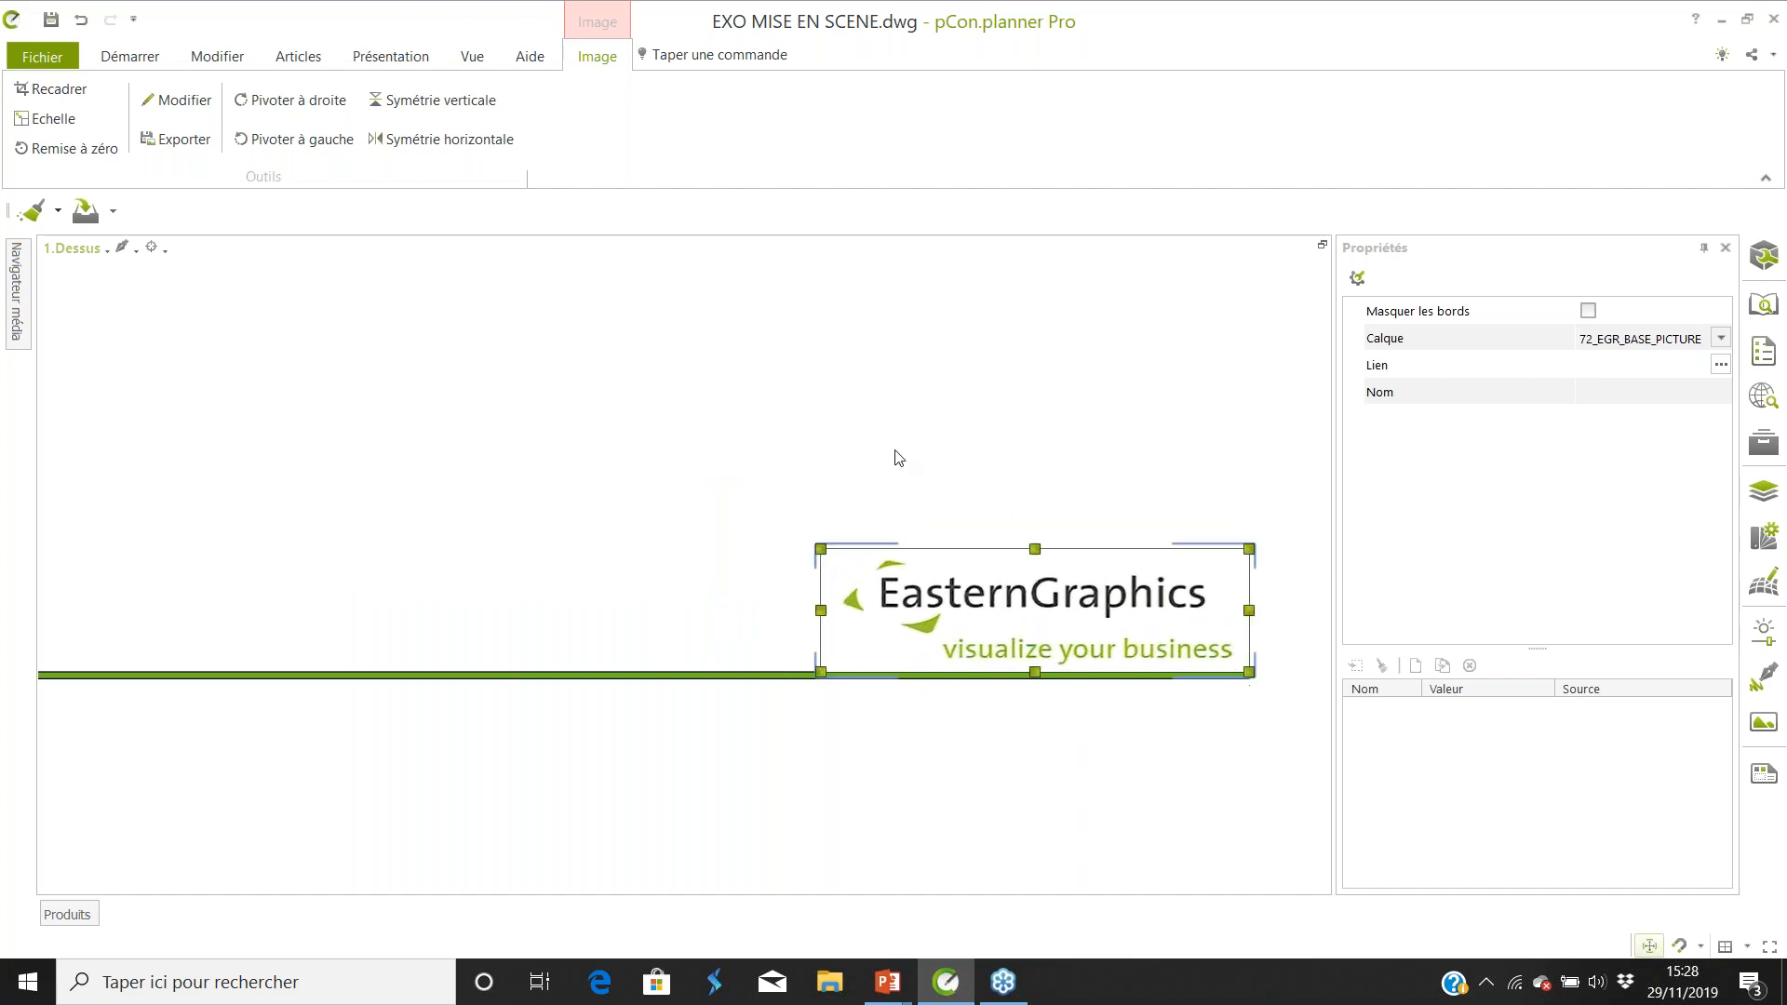
# Hide the borders of the logo image and deselect it.
pyautogui.click(851, 684)
pyautogui.scroll(-3, 866, 655)
pyautogui.click(884, 631)
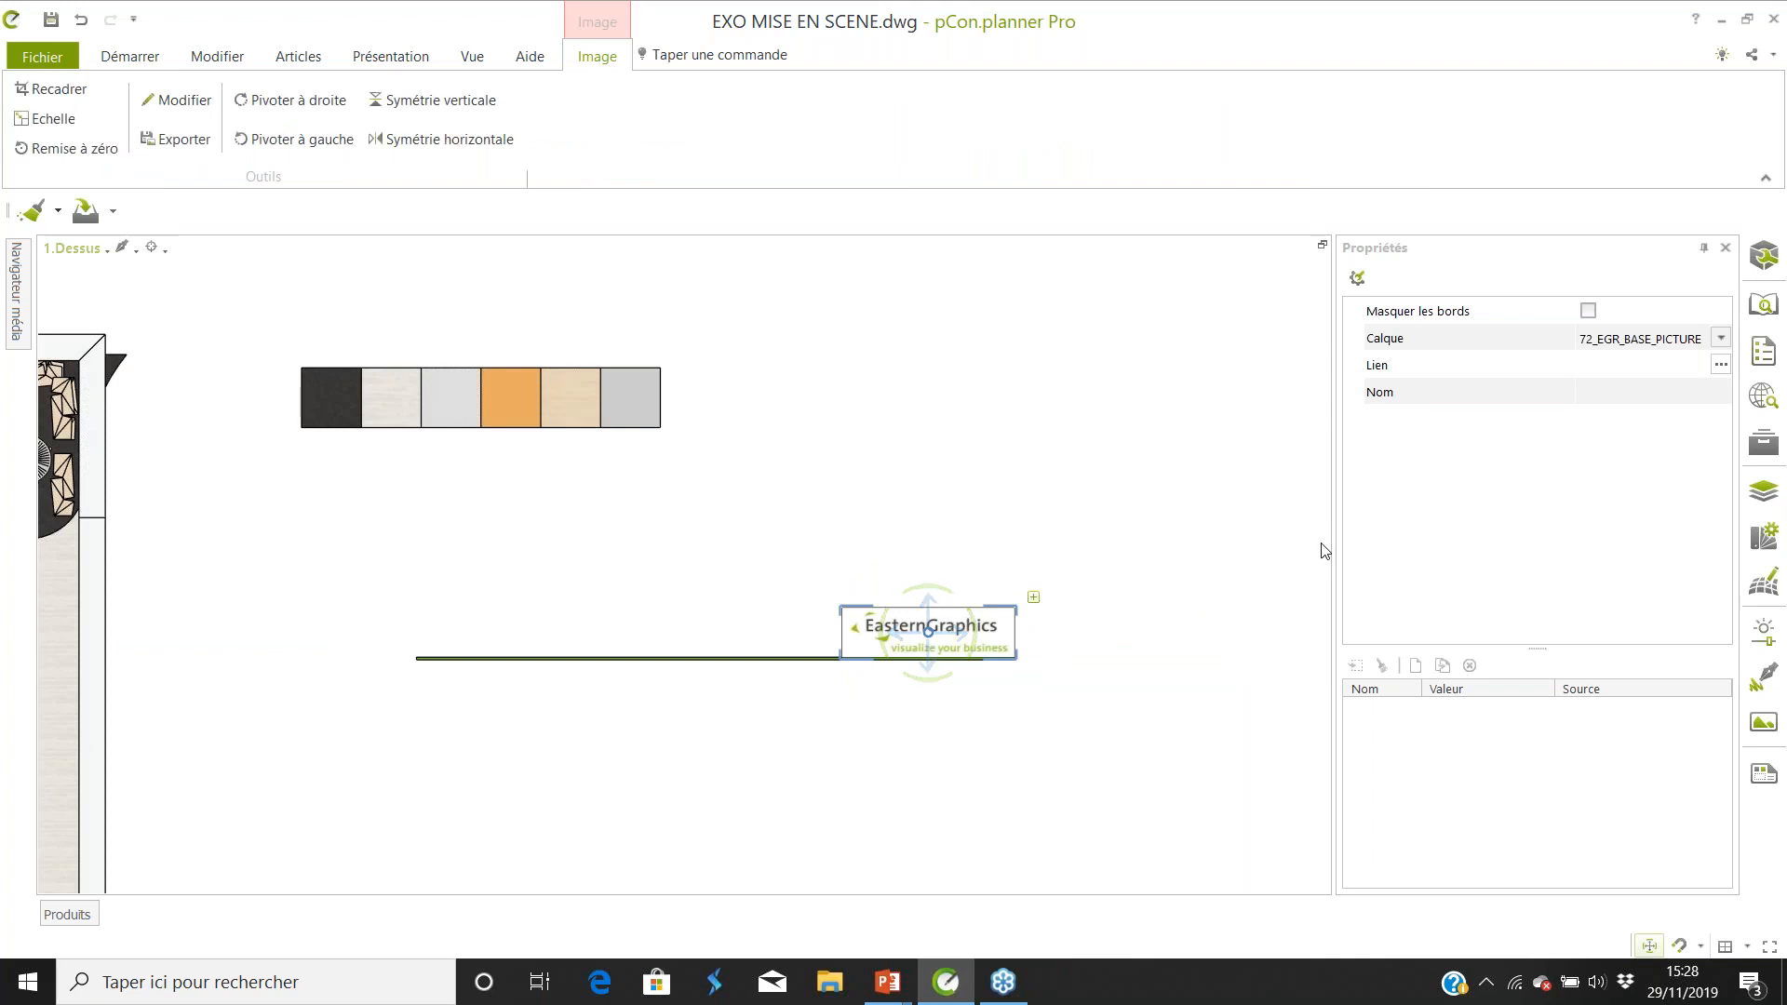
pyautogui.click(1159, 489)
pyautogui.scroll(3, 877, 666)
pyautogui.scroll(-3, 874, 658)
pyautogui.scroll(2, 986, 678)
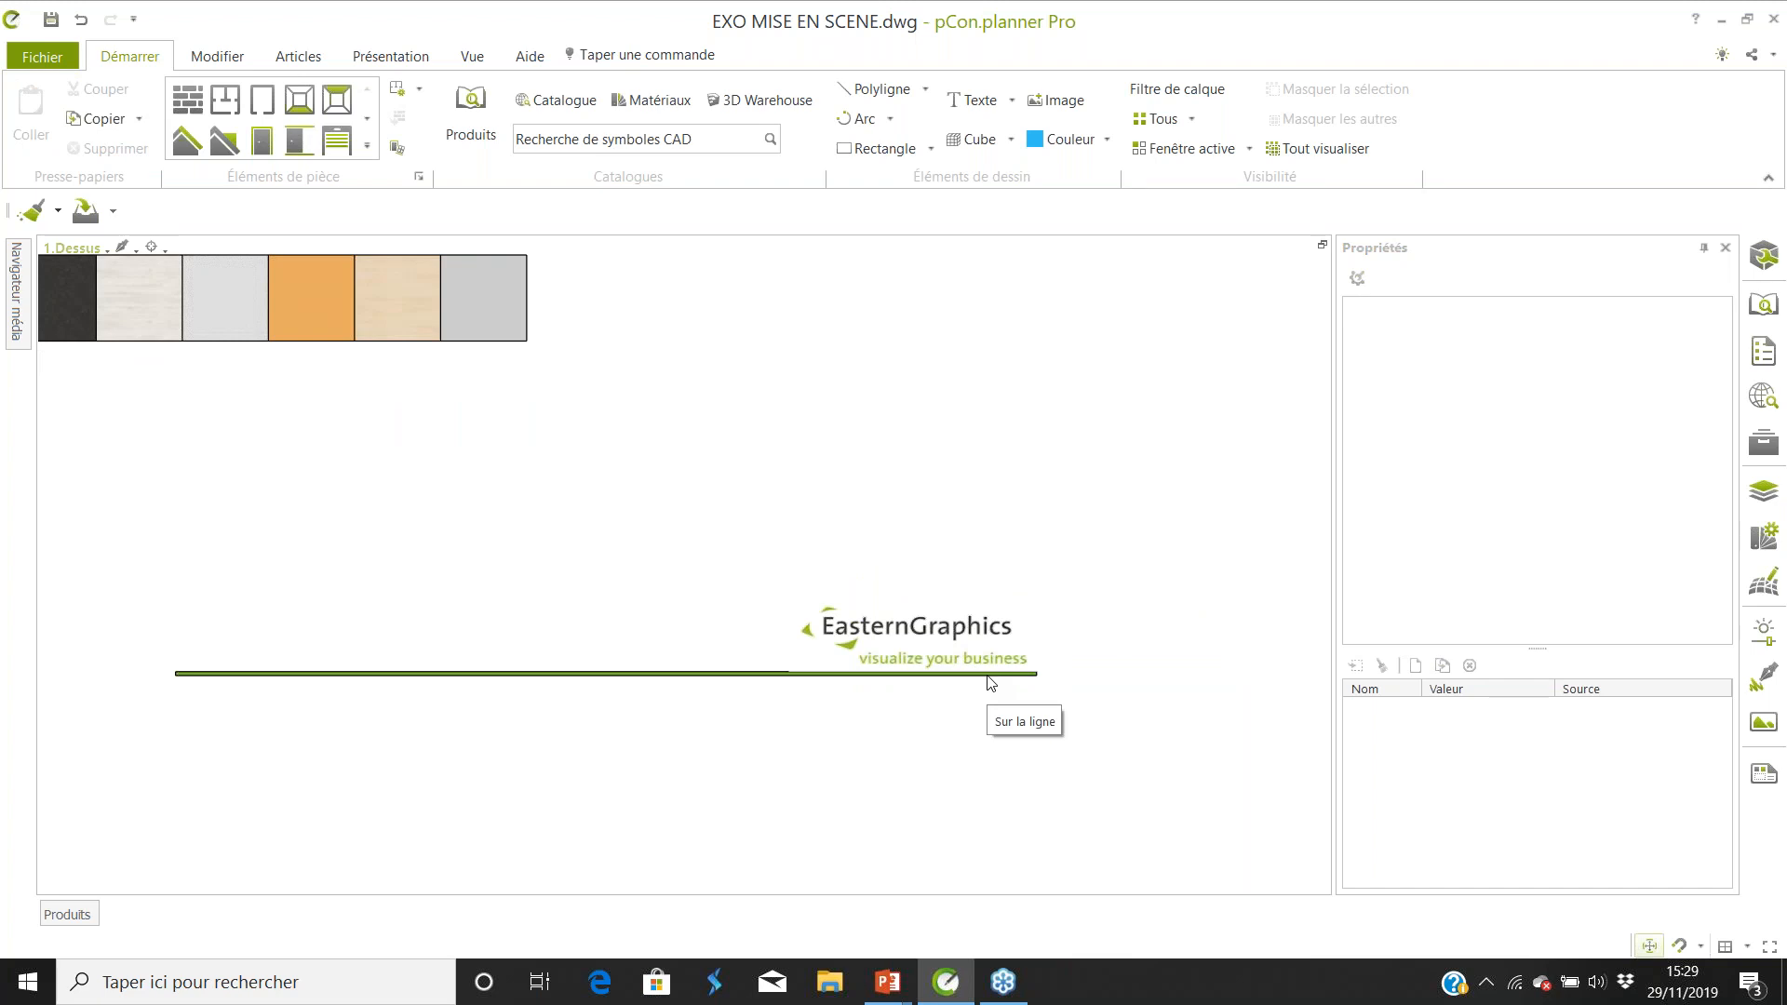
pyautogui.scroll(-3, 927, 674)
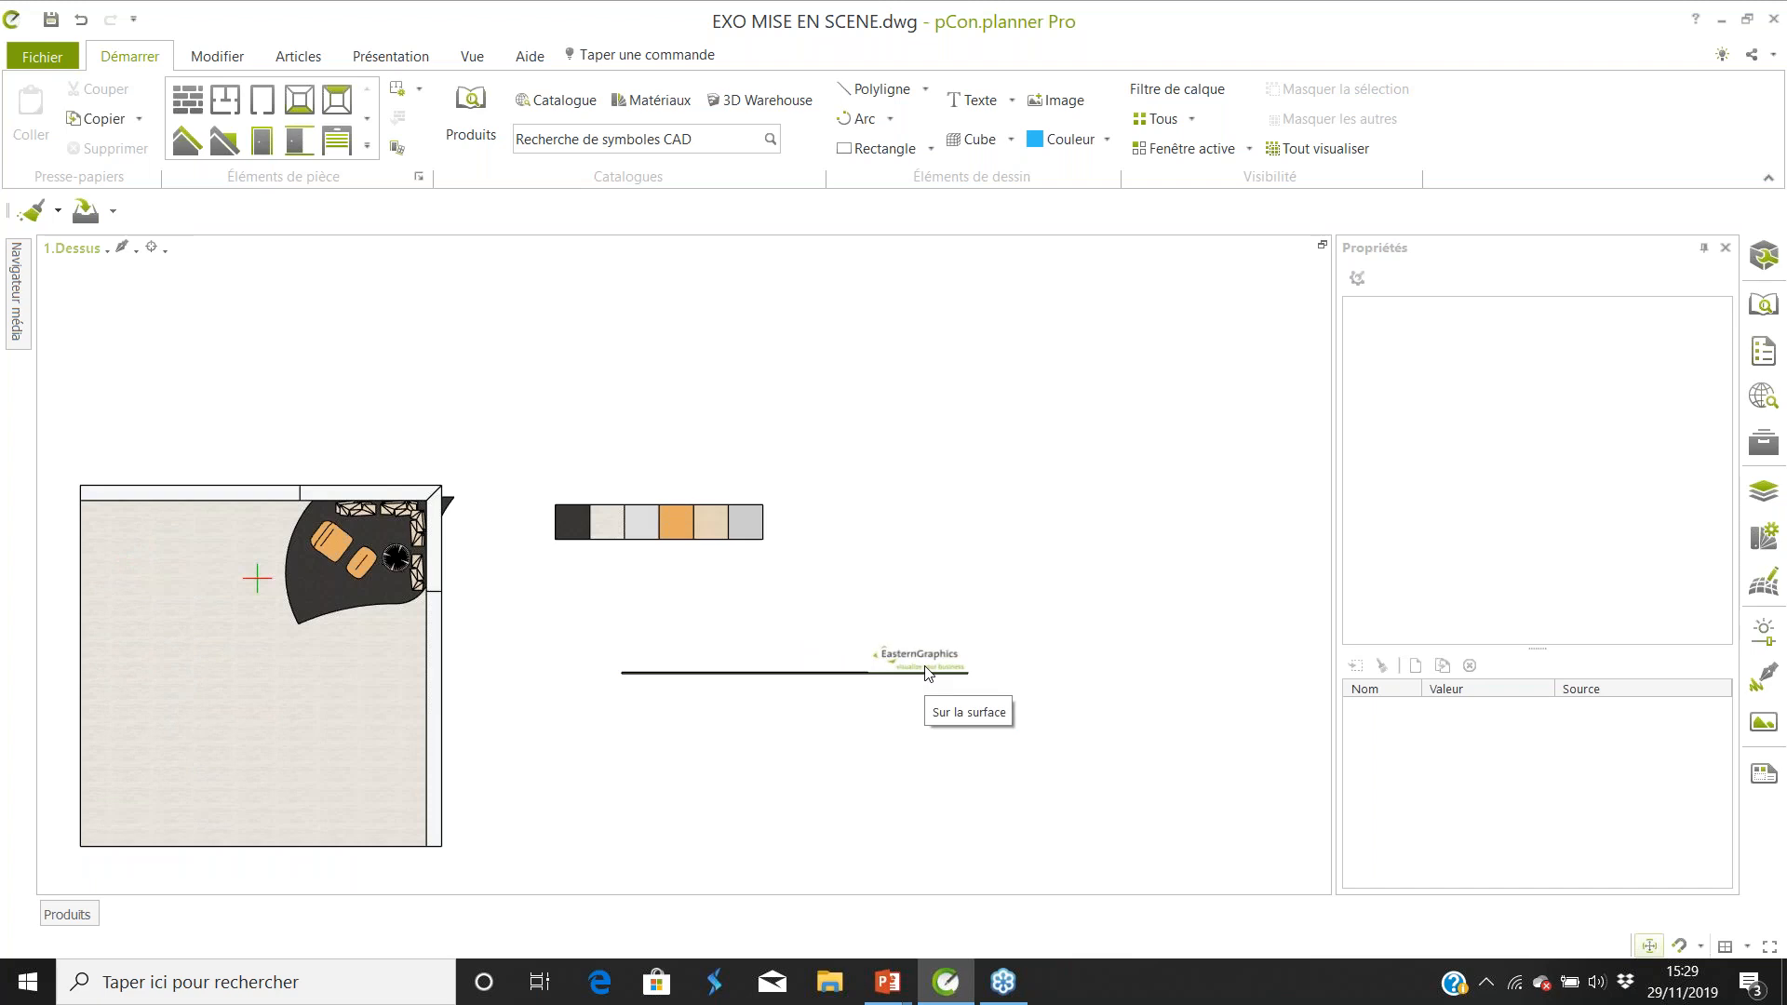
pyautogui.scroll(3, 935, 670)
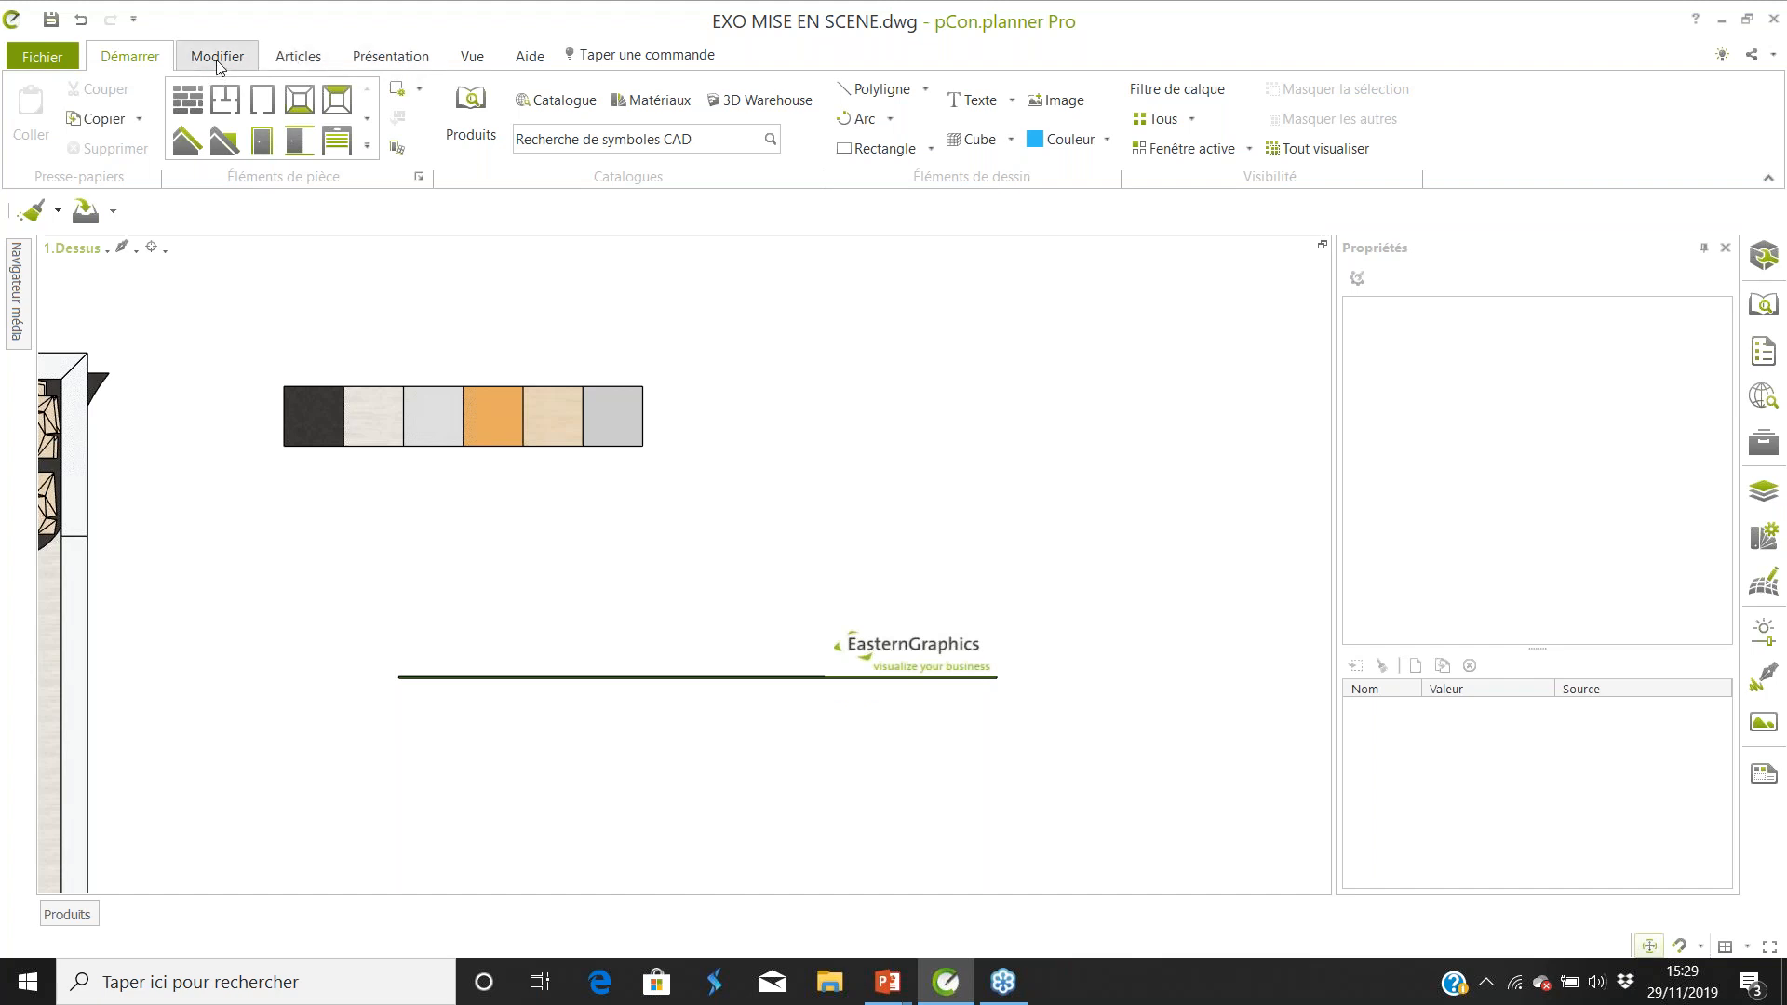
# Start creating an attribute and assign it the document title label X3G_DOCUMENT_TITLE.
pyautogui.click(278, 60)
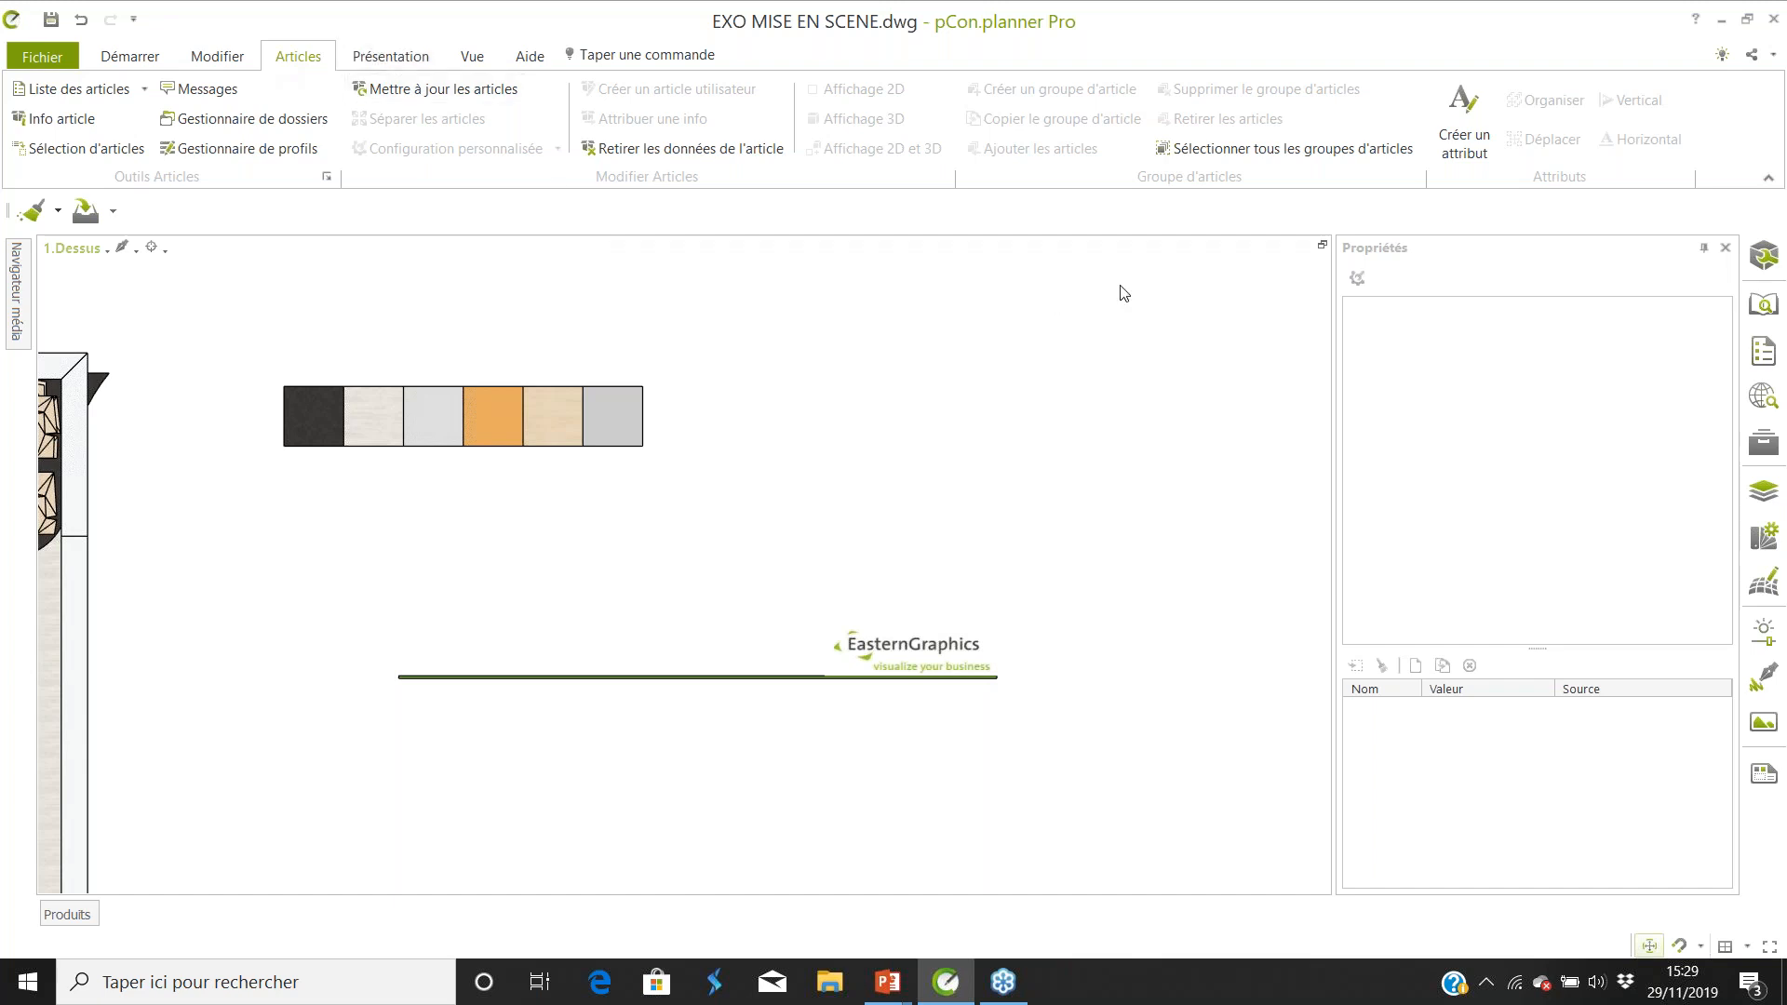
pyautogui.click(1459, 123)
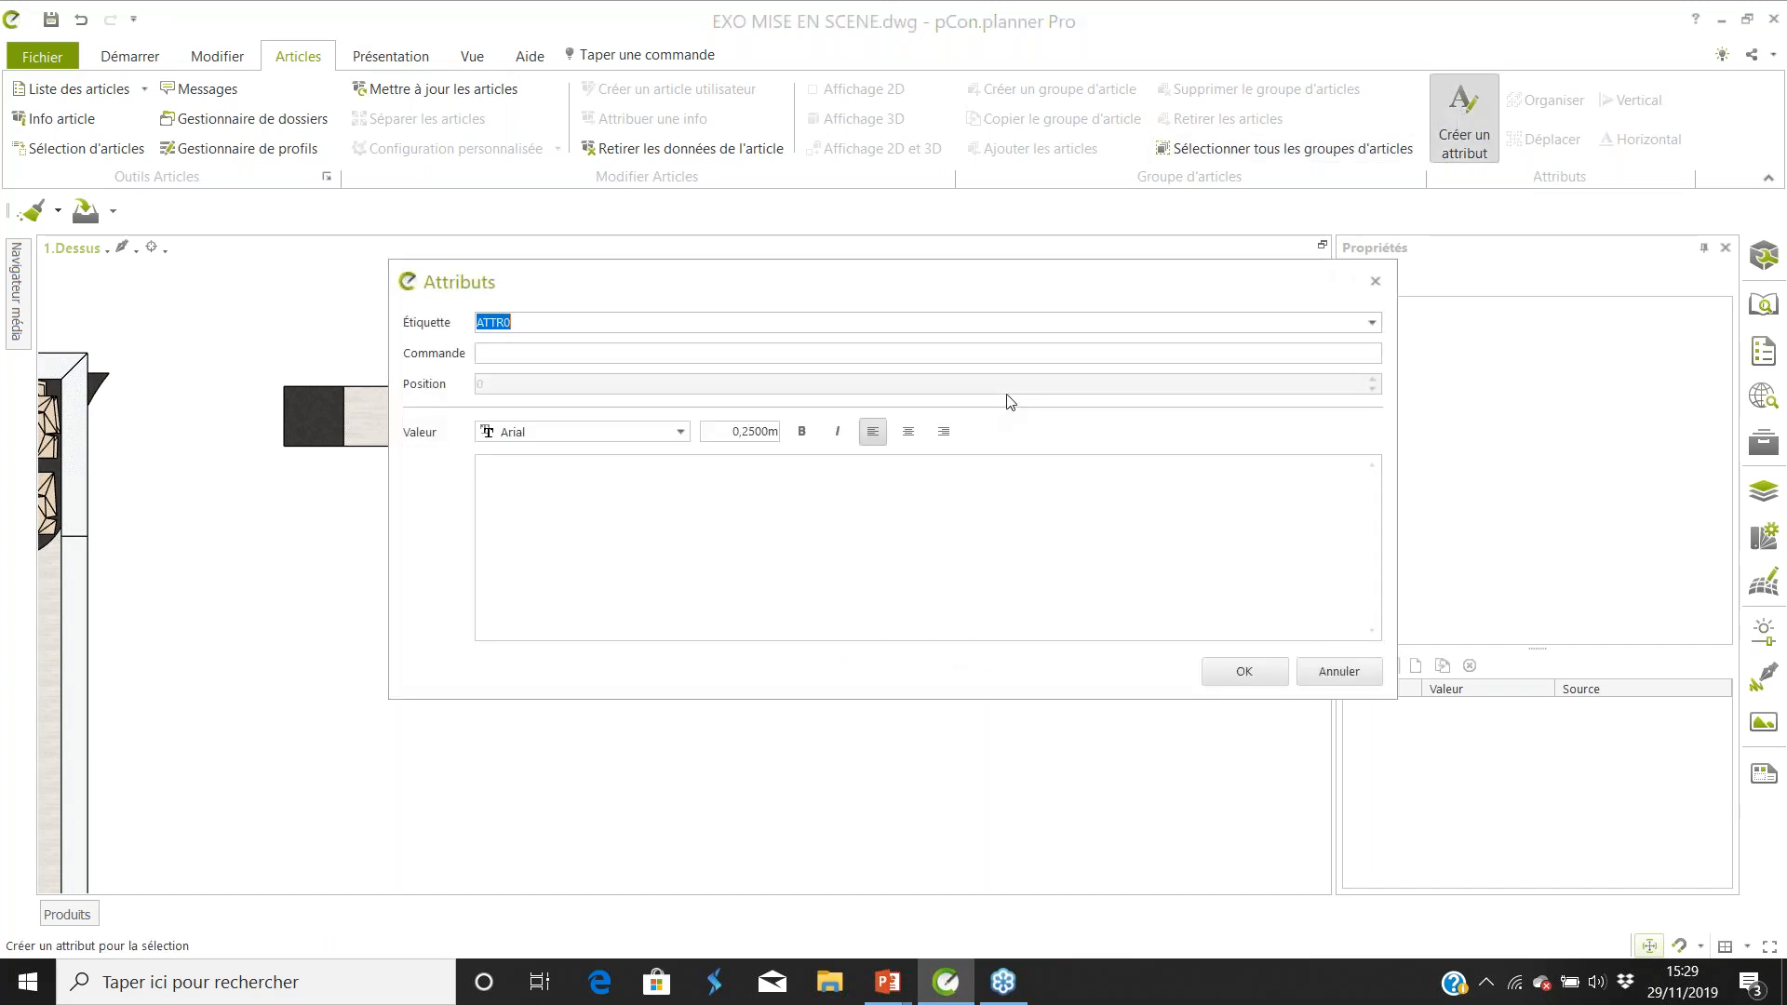
pyautogui.click(1371, 322)
pyautogui.scroll(-2, 565, 349)
pyautogui.scroll(-2, 564, 350)
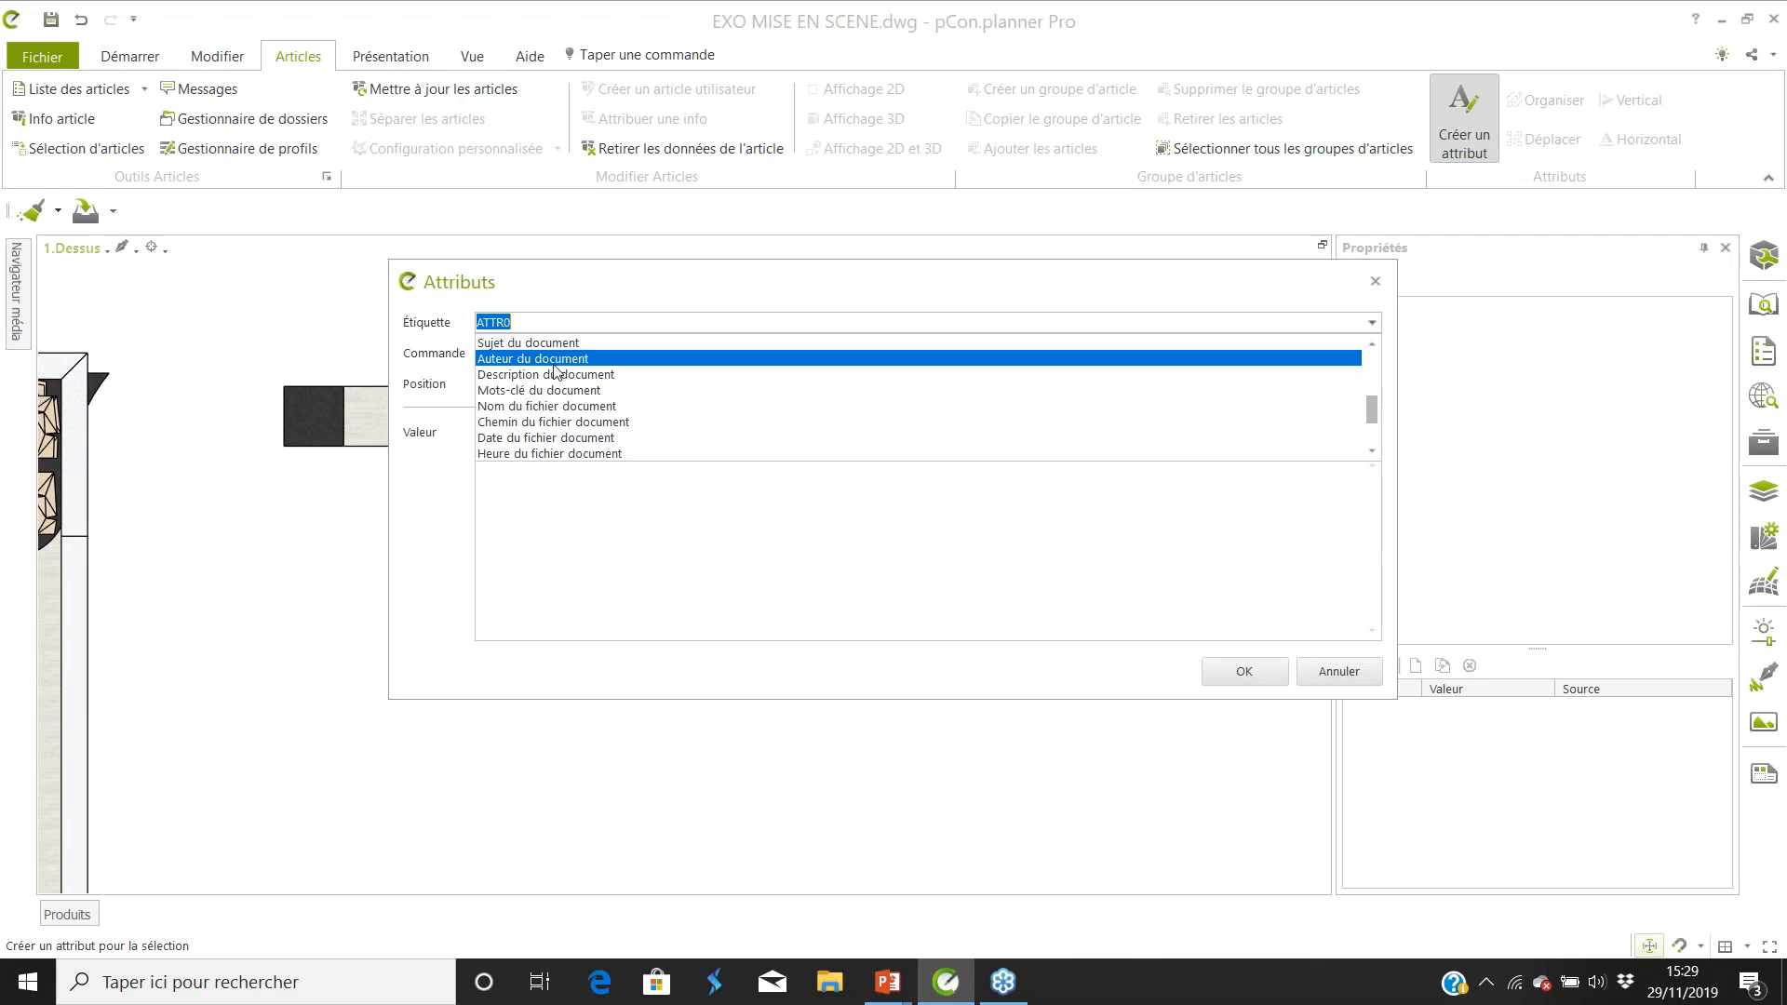
pyautogui.scroll(-3, 558, 417)
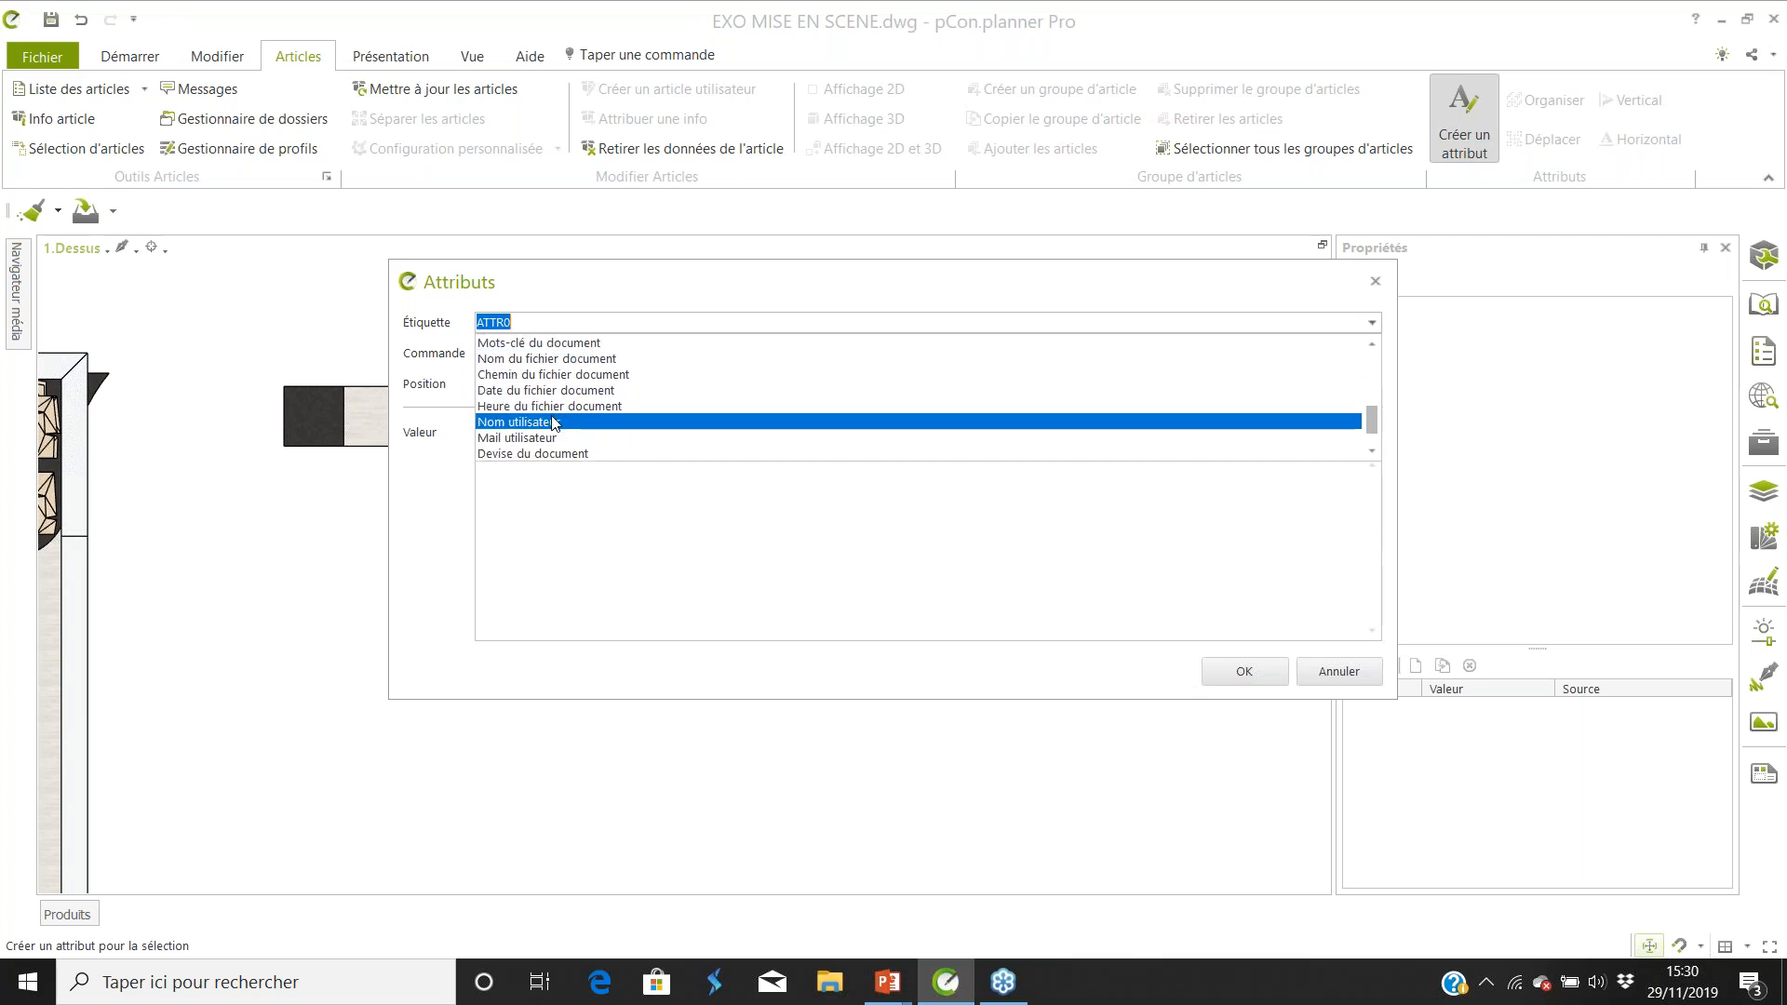
pyautogui.scroll(2, 549, 422)
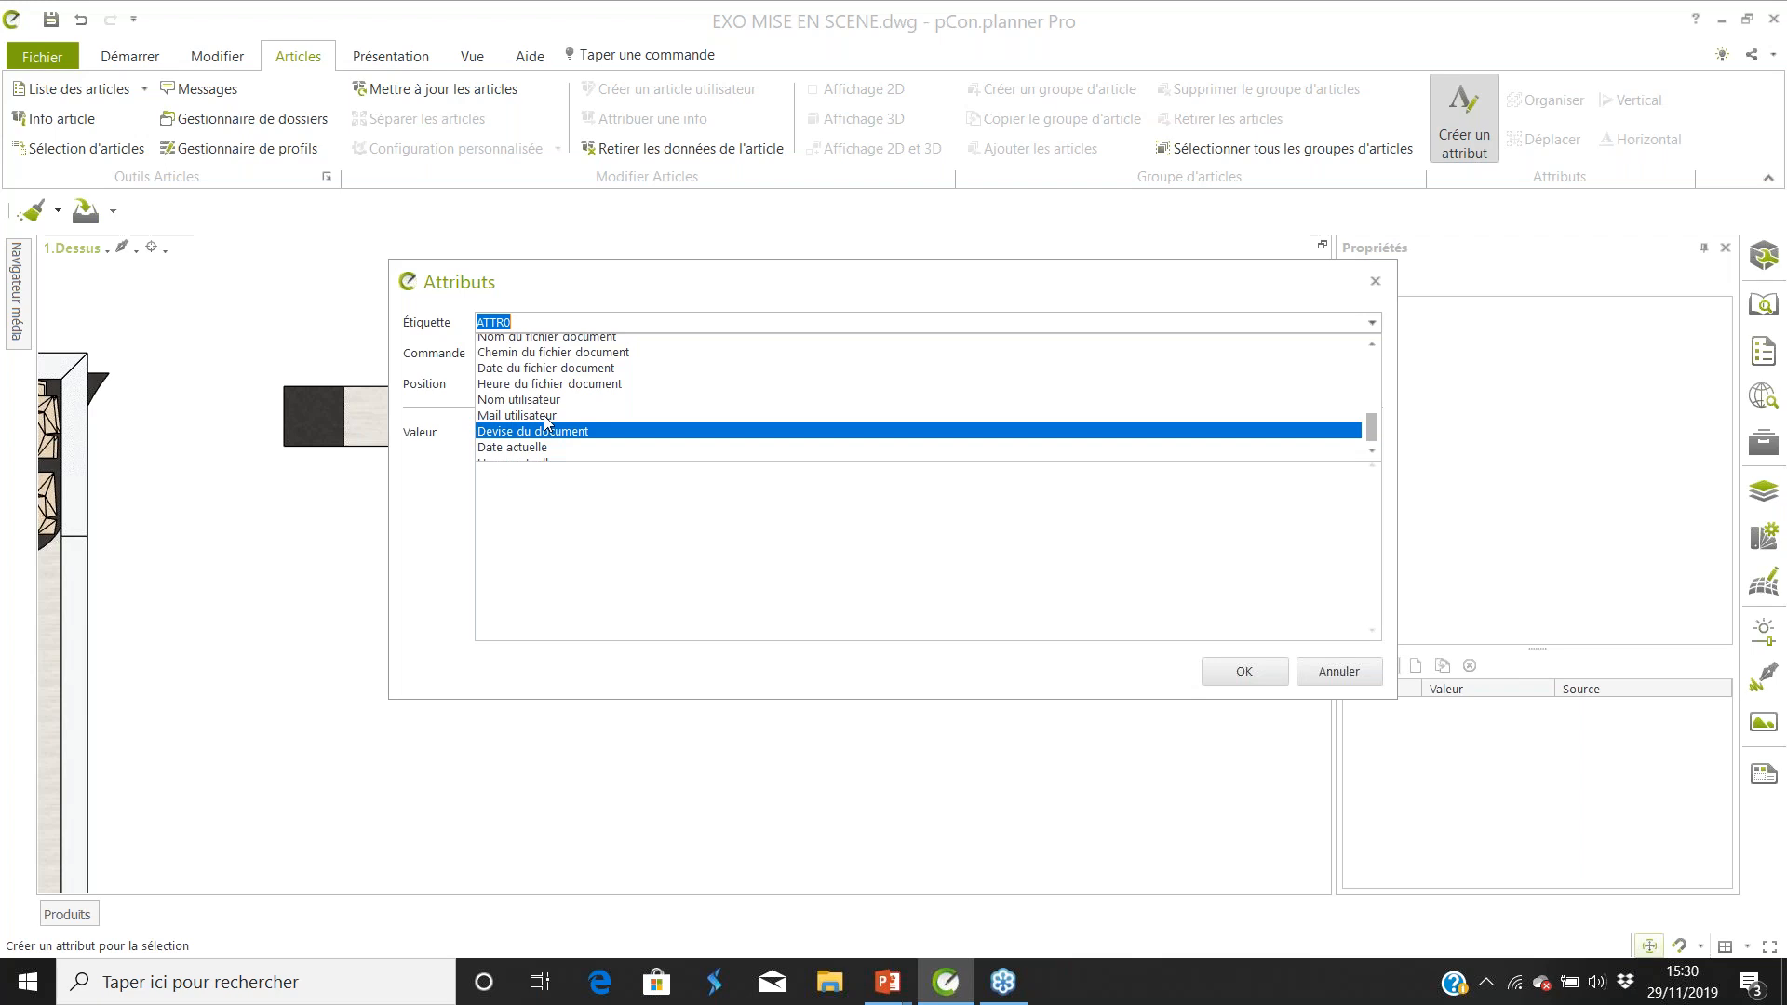
pyautogui.scroll(2, 535, 410)
pyautogui.click(520, 346)
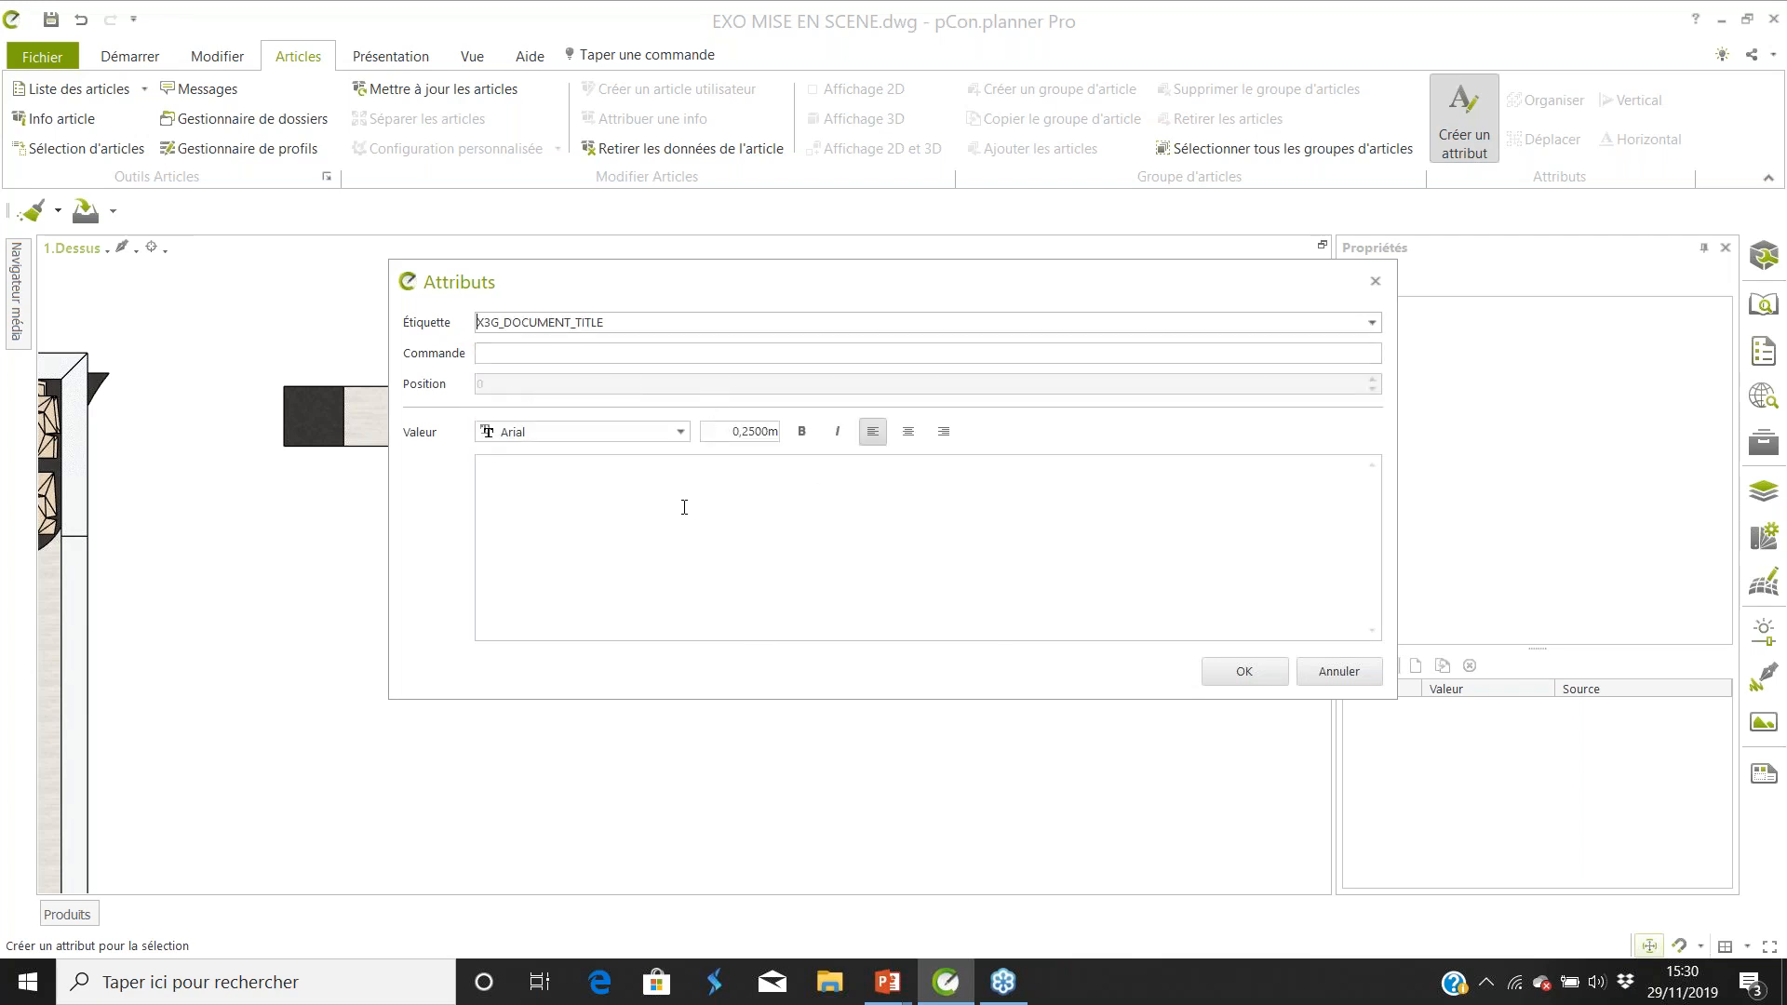
# Set the attribute's command to "Titre" and place the attribute just above the left end of the green bar.
pyautogui.click(524, 349)
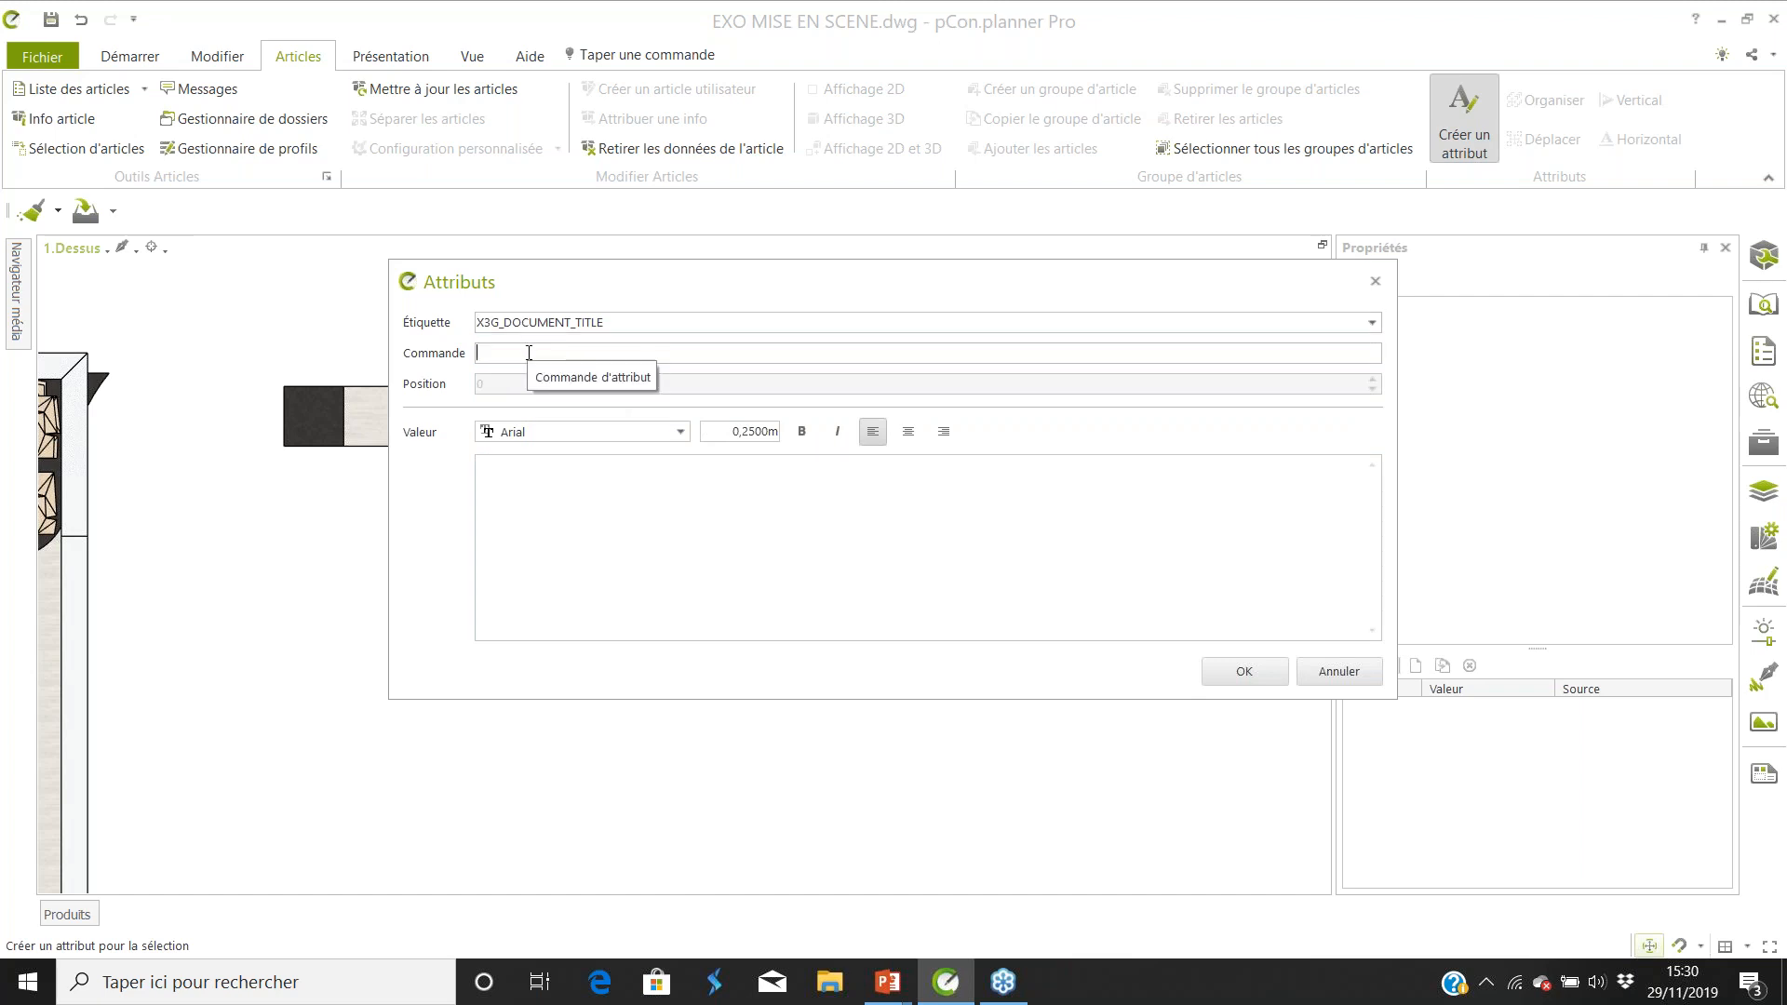
pyautogui.write('Titre')
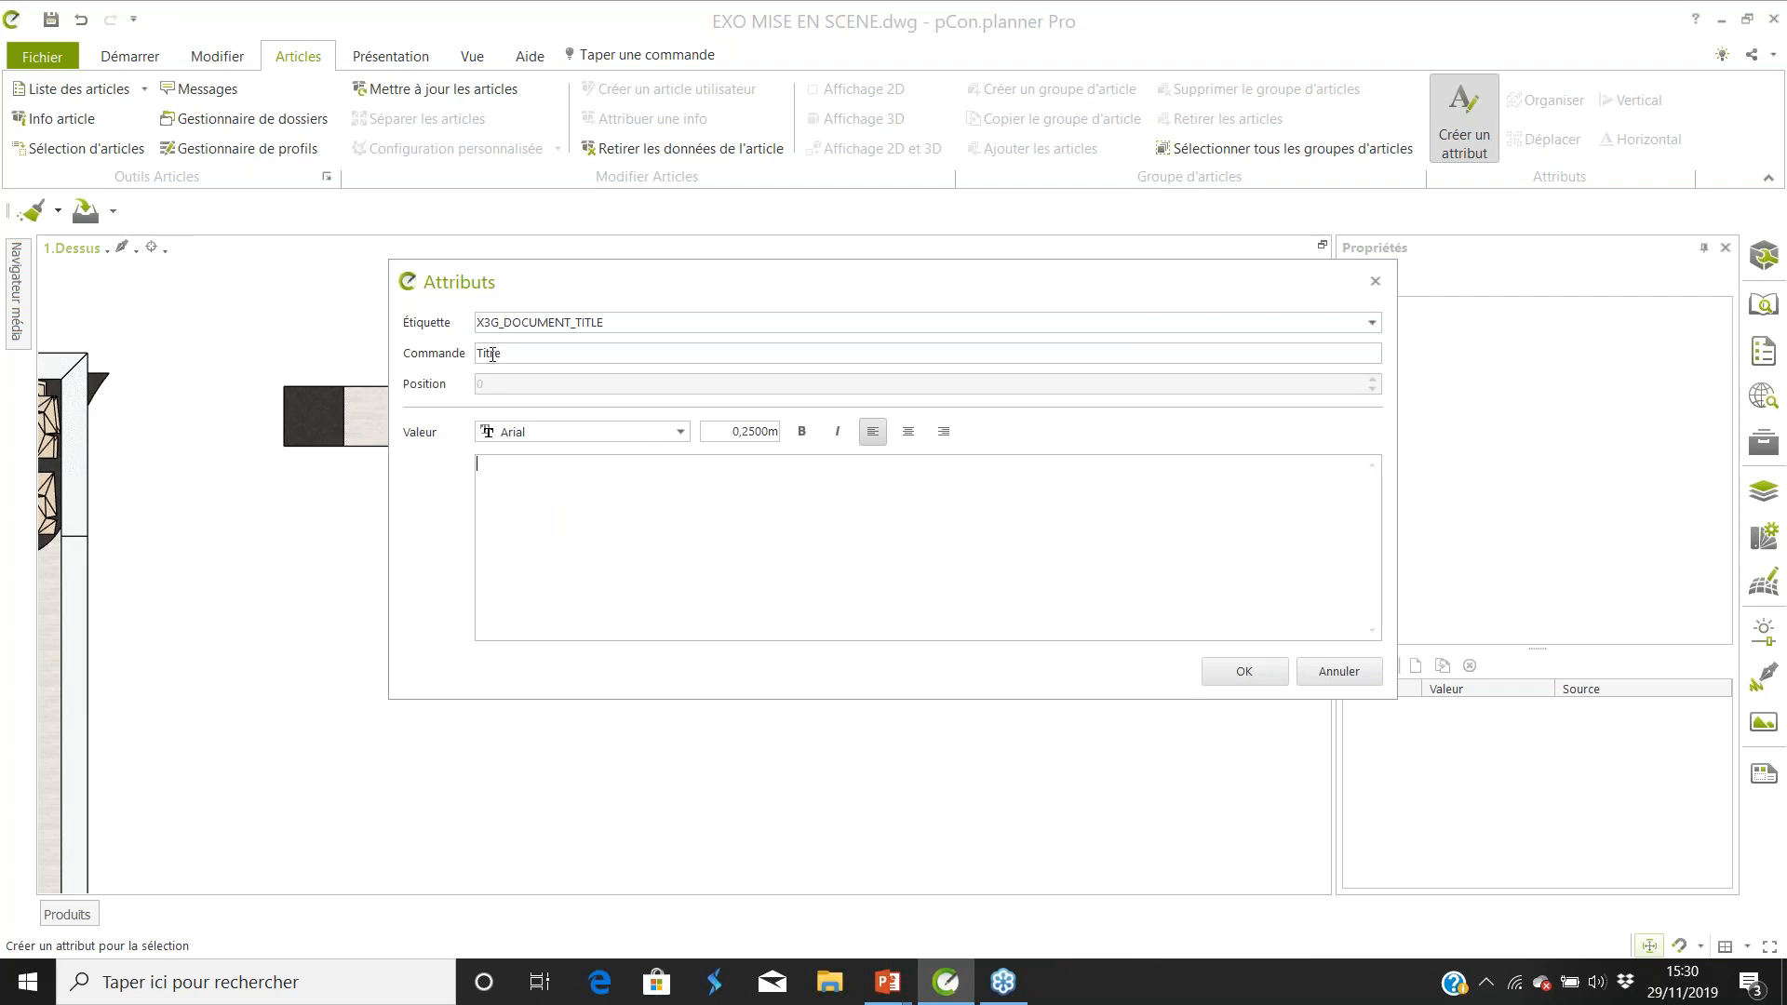
pyautogui.click(1242, 672)
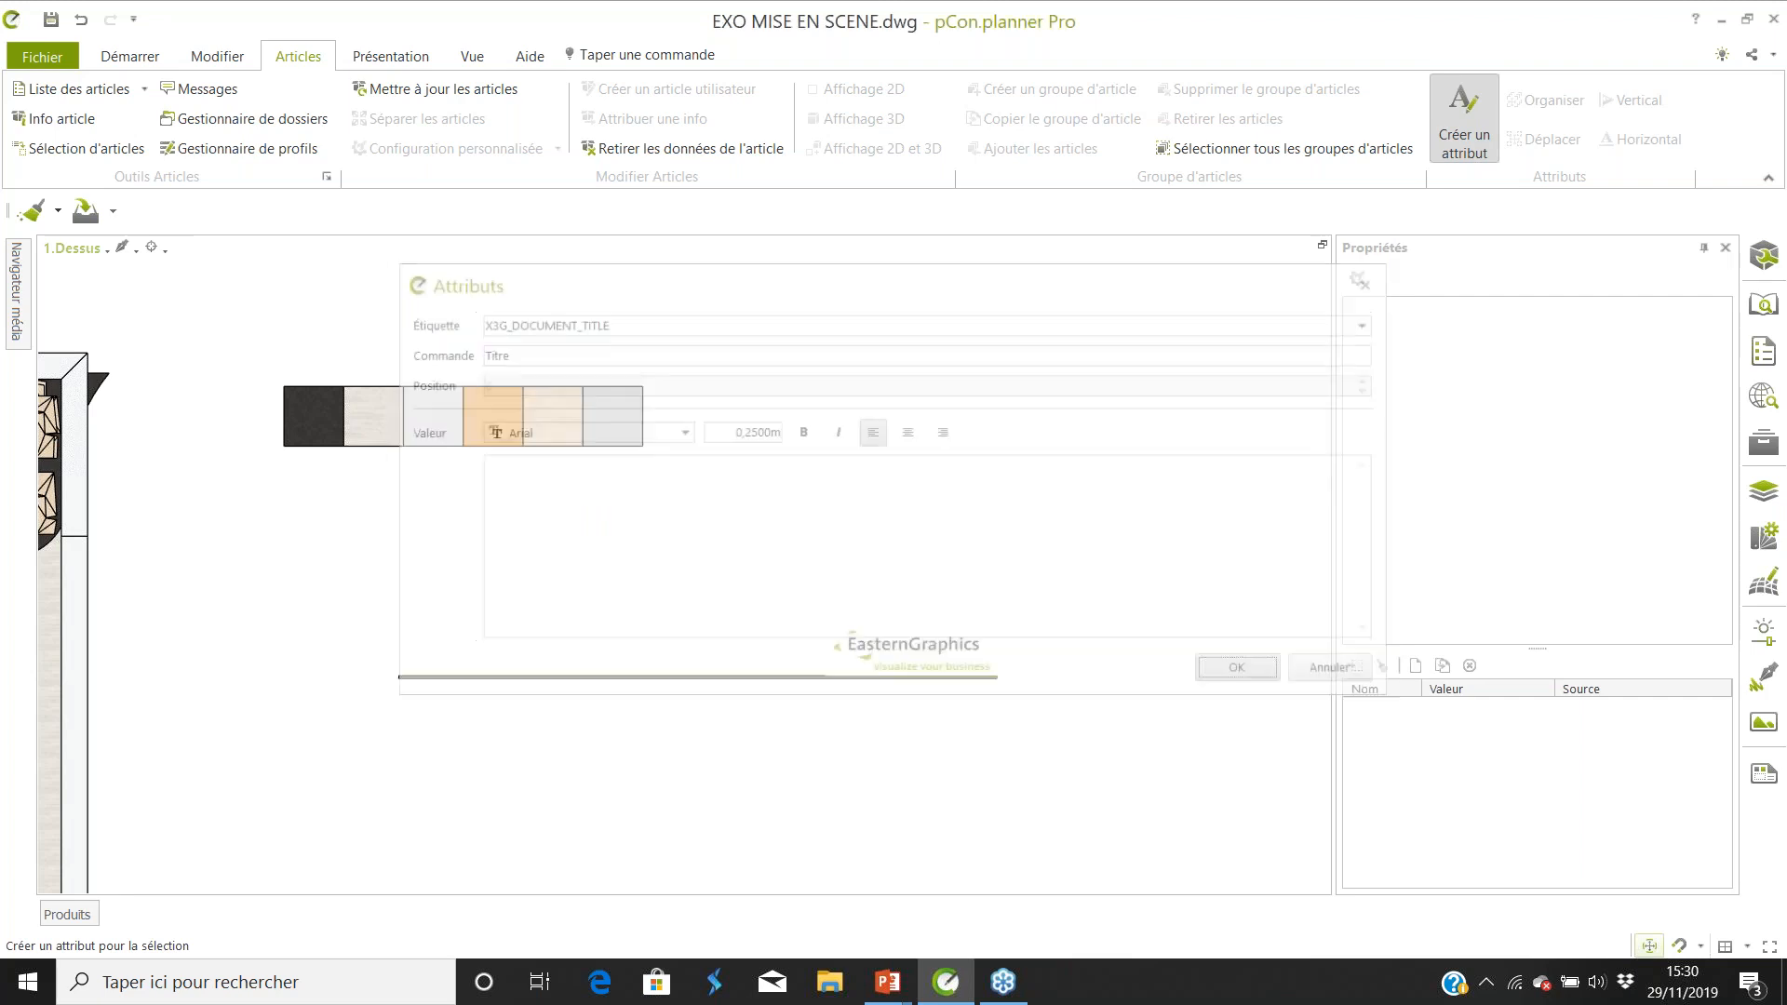
pyautogui.scroll(3, 400, 631)
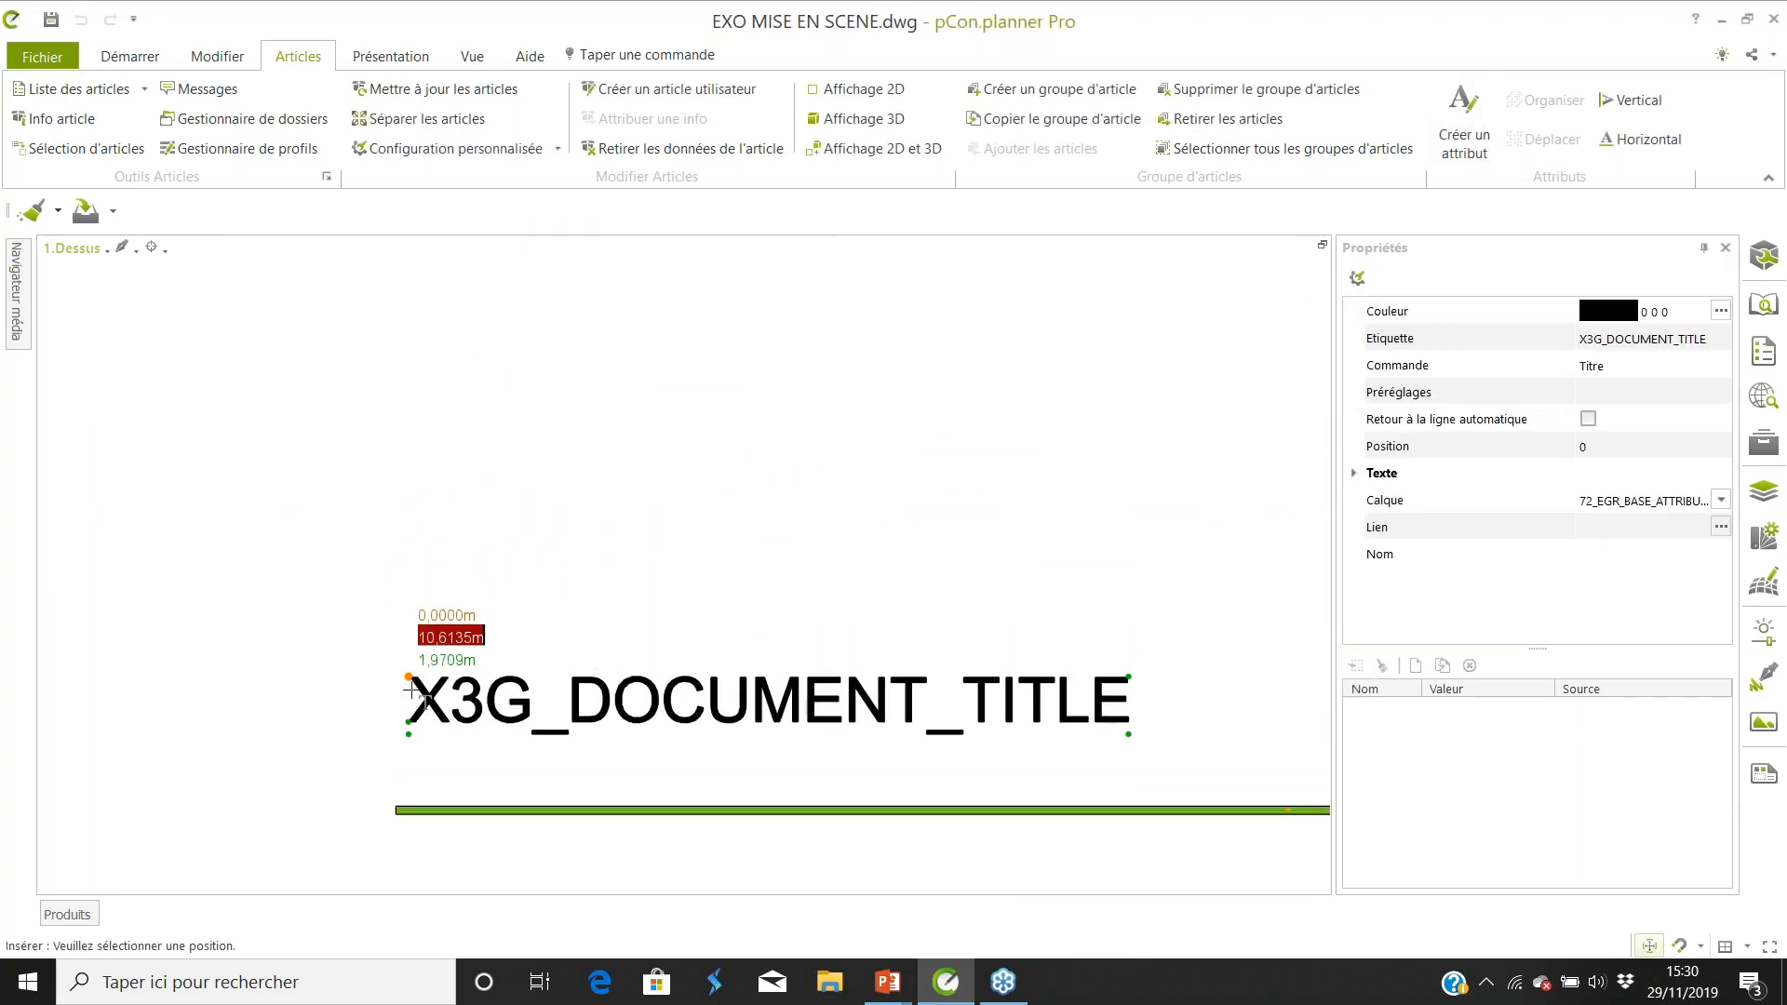
pyautogui.click(405, 725)
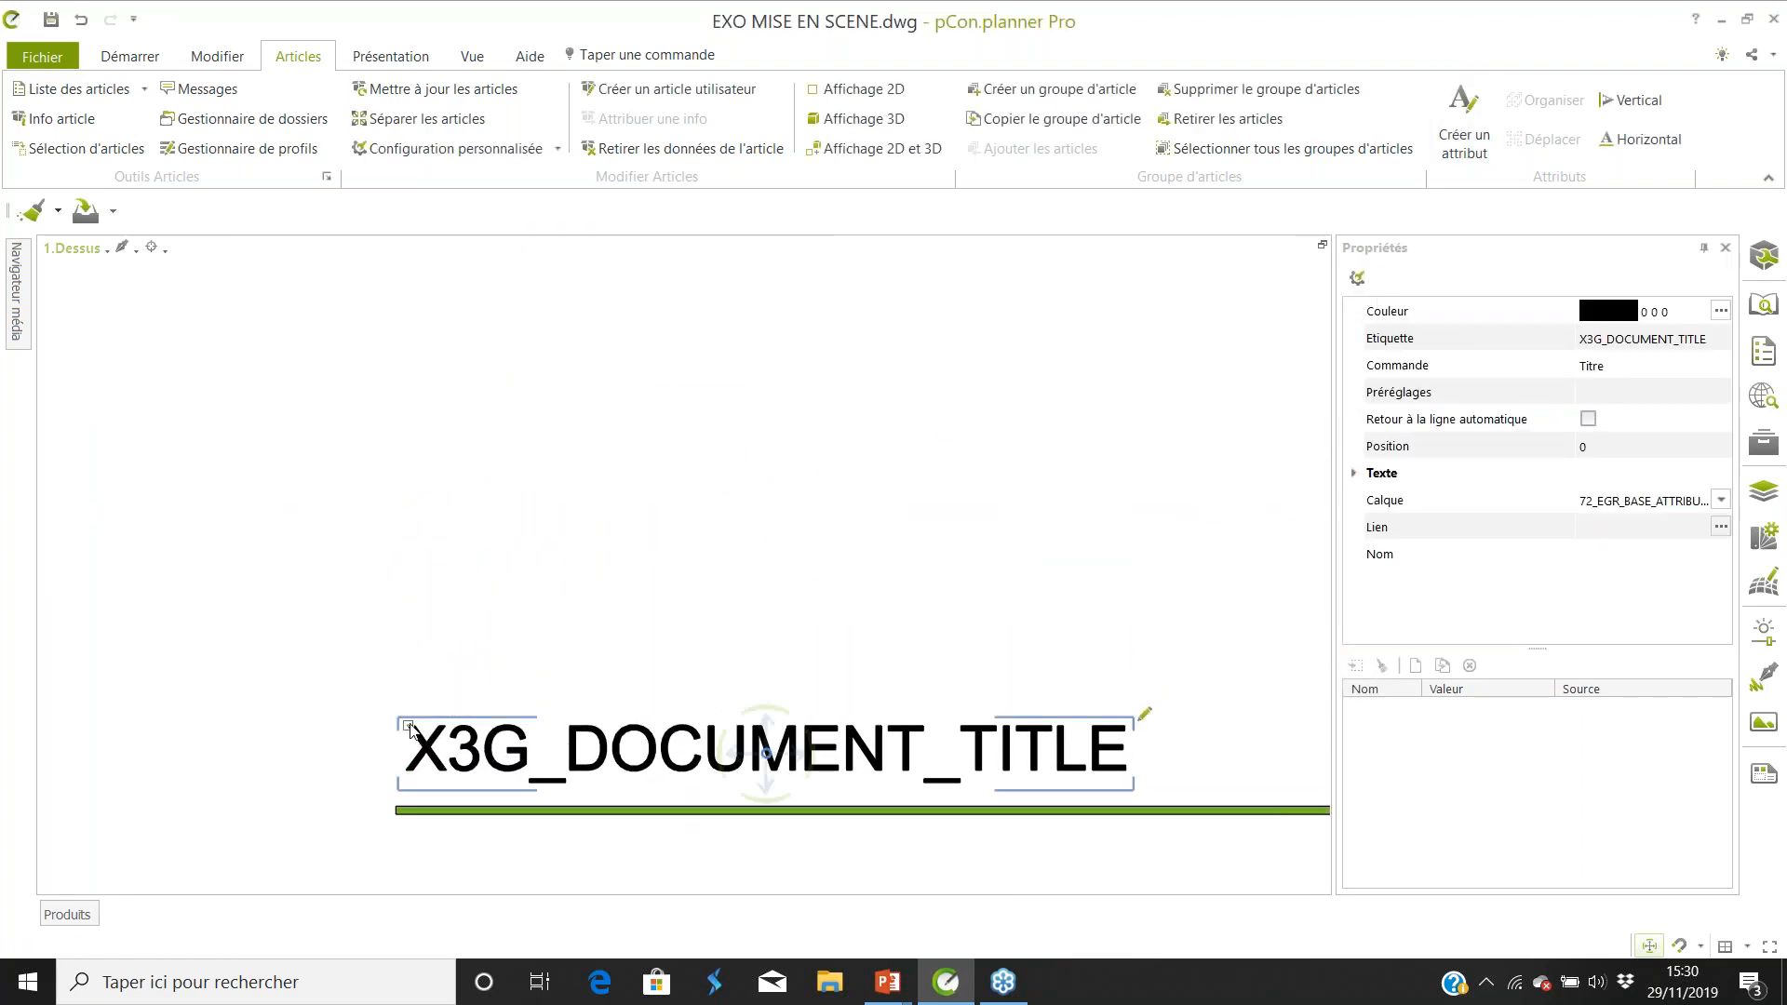
pyautogui.scroll(-3, 870, 808)
pyautogui.scroll(2, 870, 808)
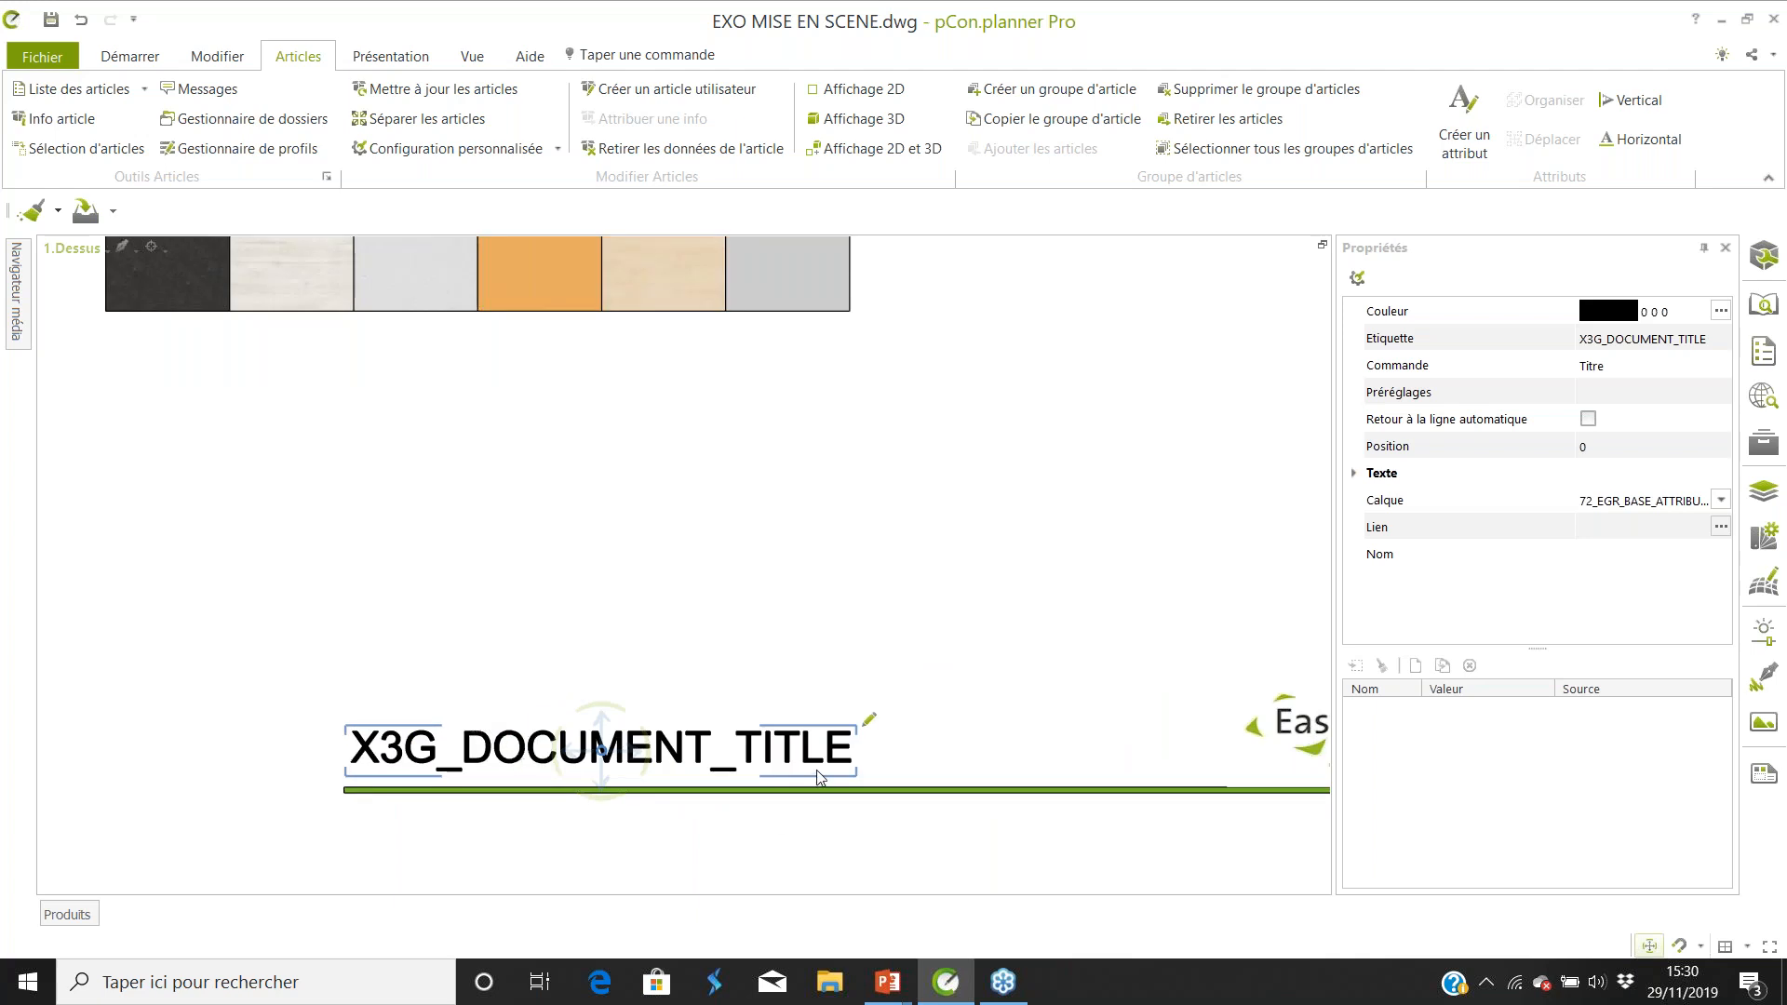
pyautogui.scroll(-2, 819, 770)
pyautogui.scroll(-1, 845, 792)
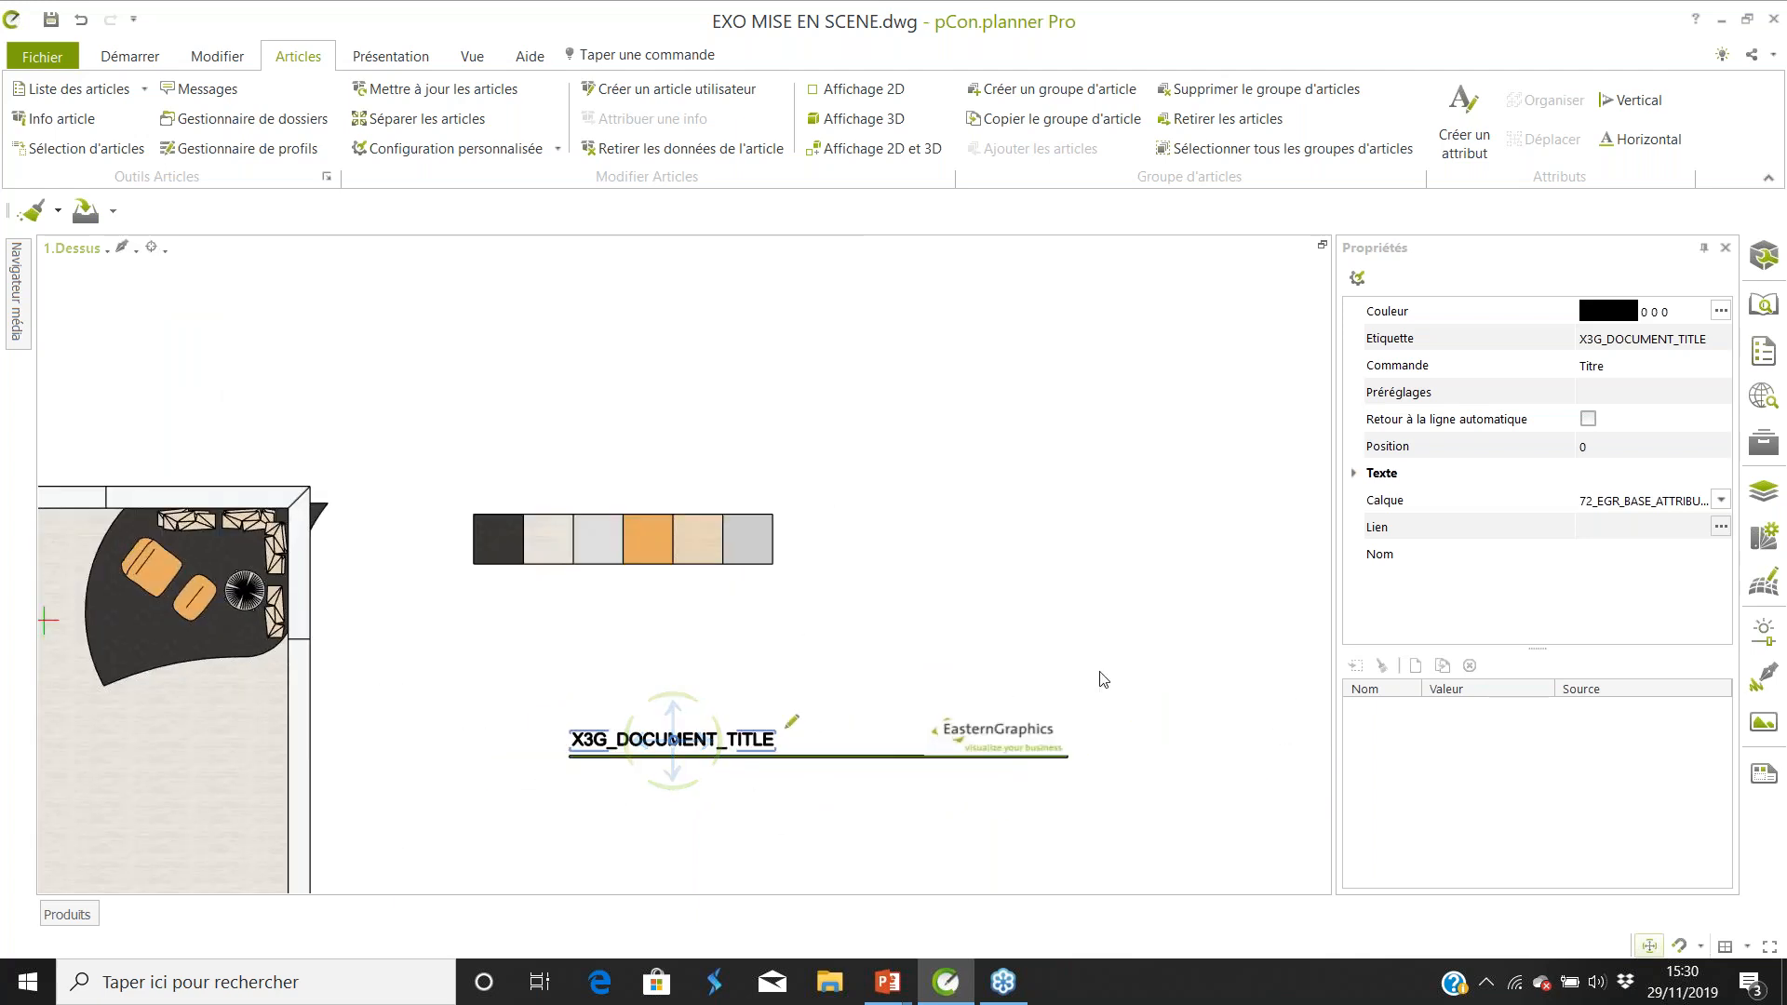
# Group the title attribute, the green bar and the logo into one object.
pyautogui.moveTo(1108, 658); pyautogui.dragTo(666, 802)
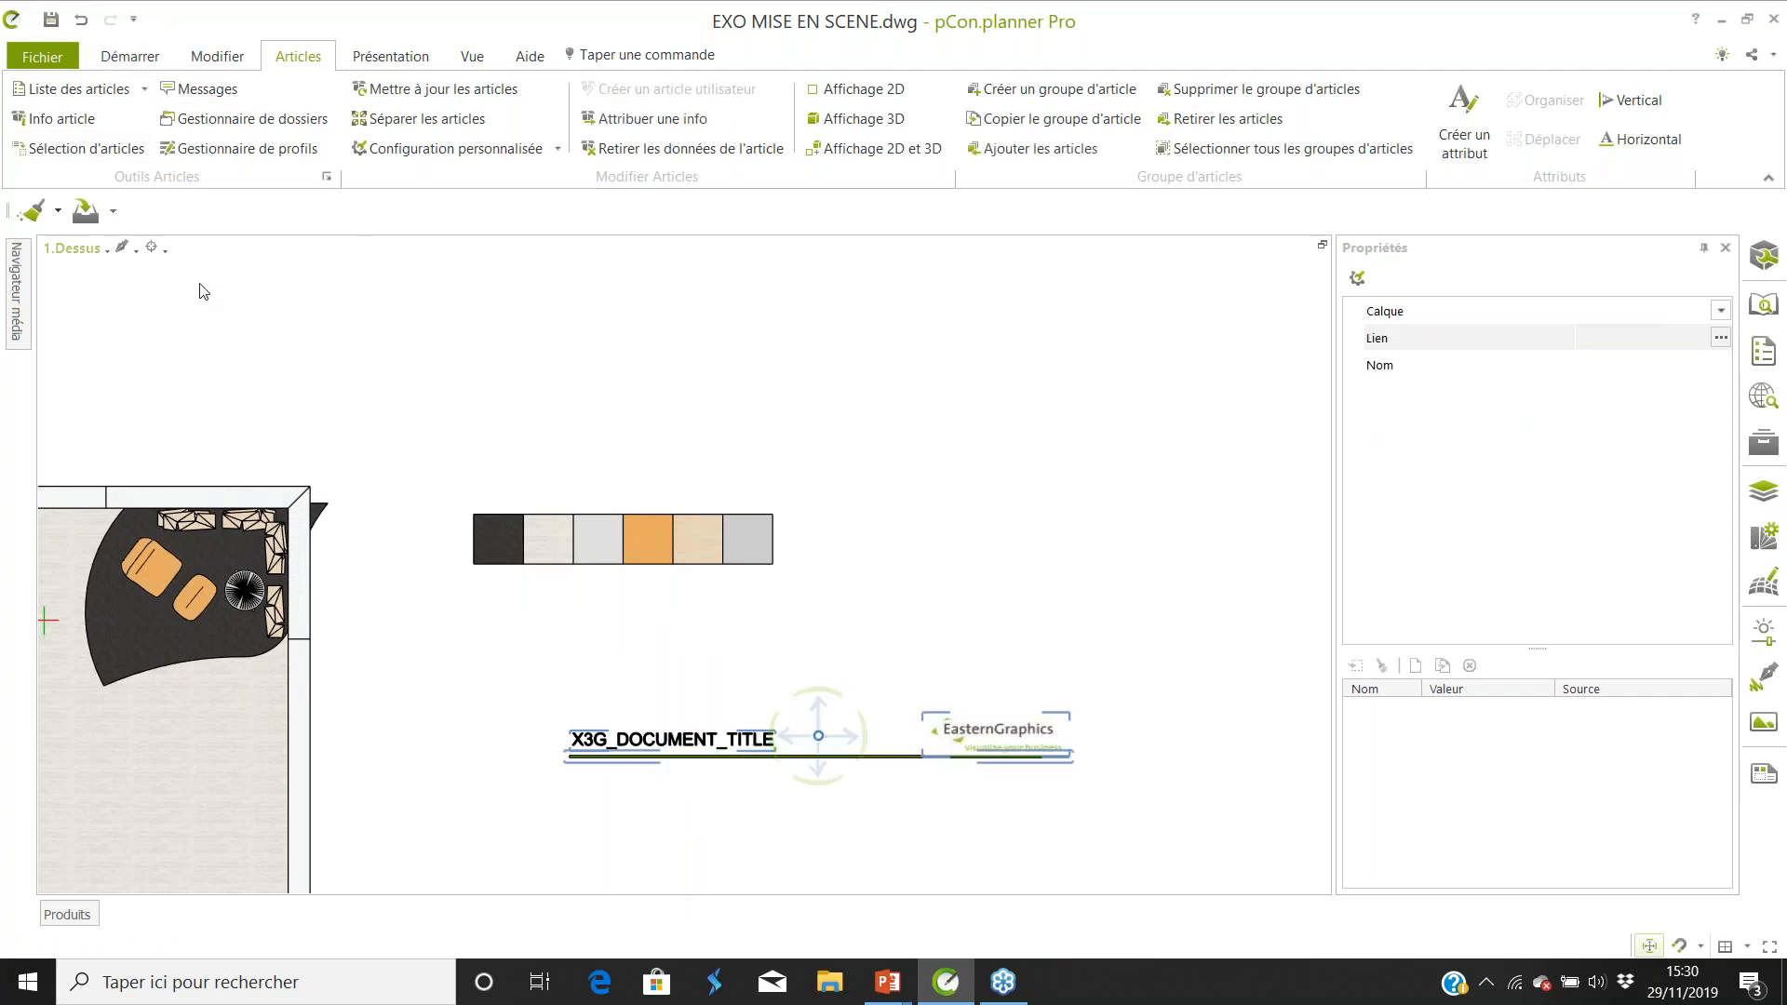
pyautogui.hotkey('ctrl', 'g')
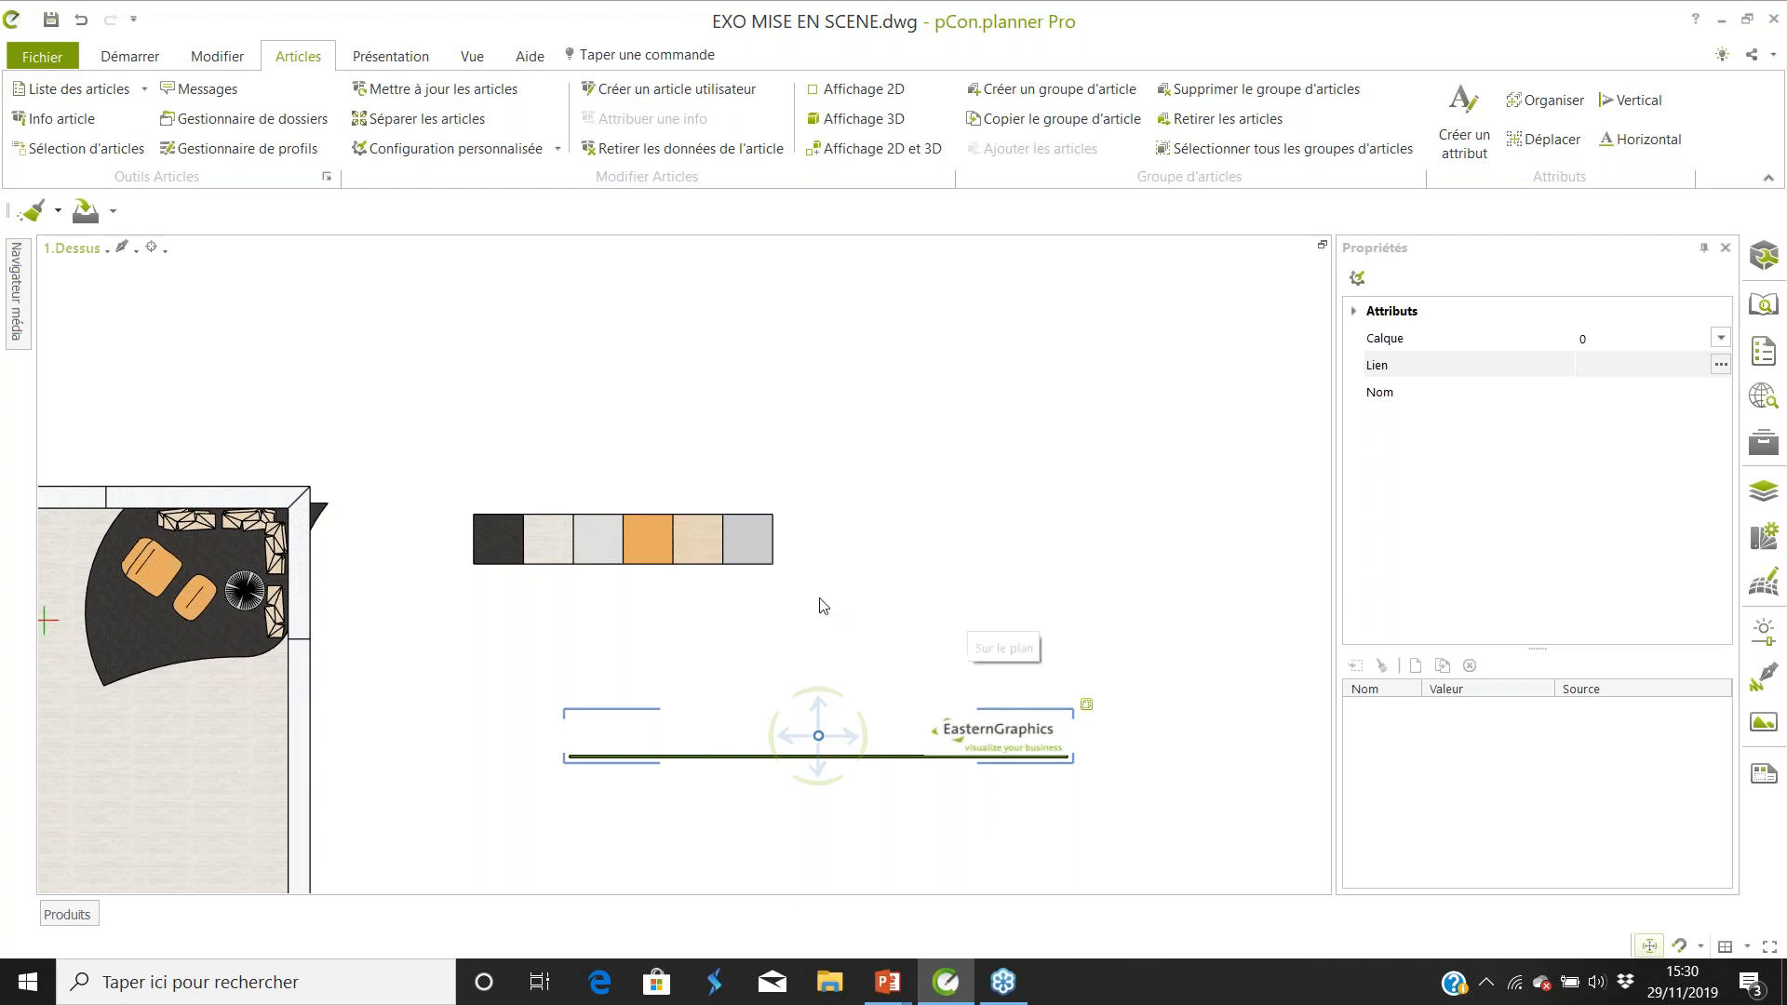
# Save the selected title block group as a separate DWG 2013 file in the Bureau folder.
pyautogui.click(155, 62)
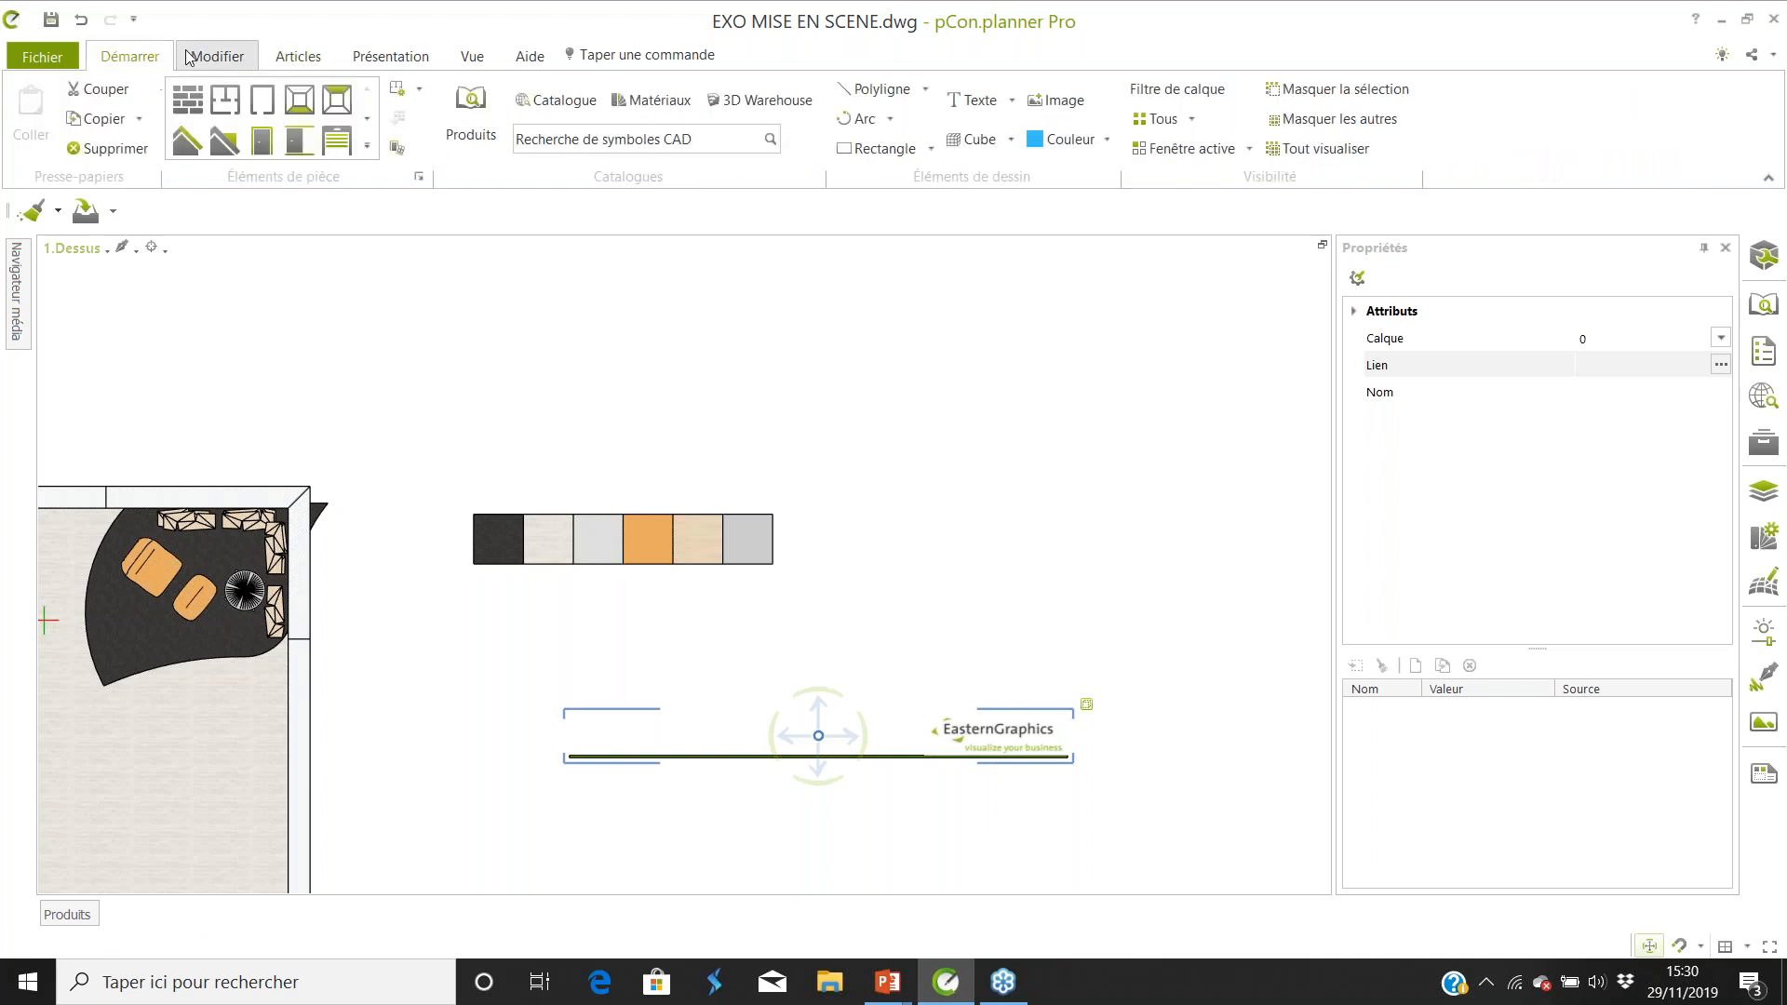
pyautogui.click(197, 59)
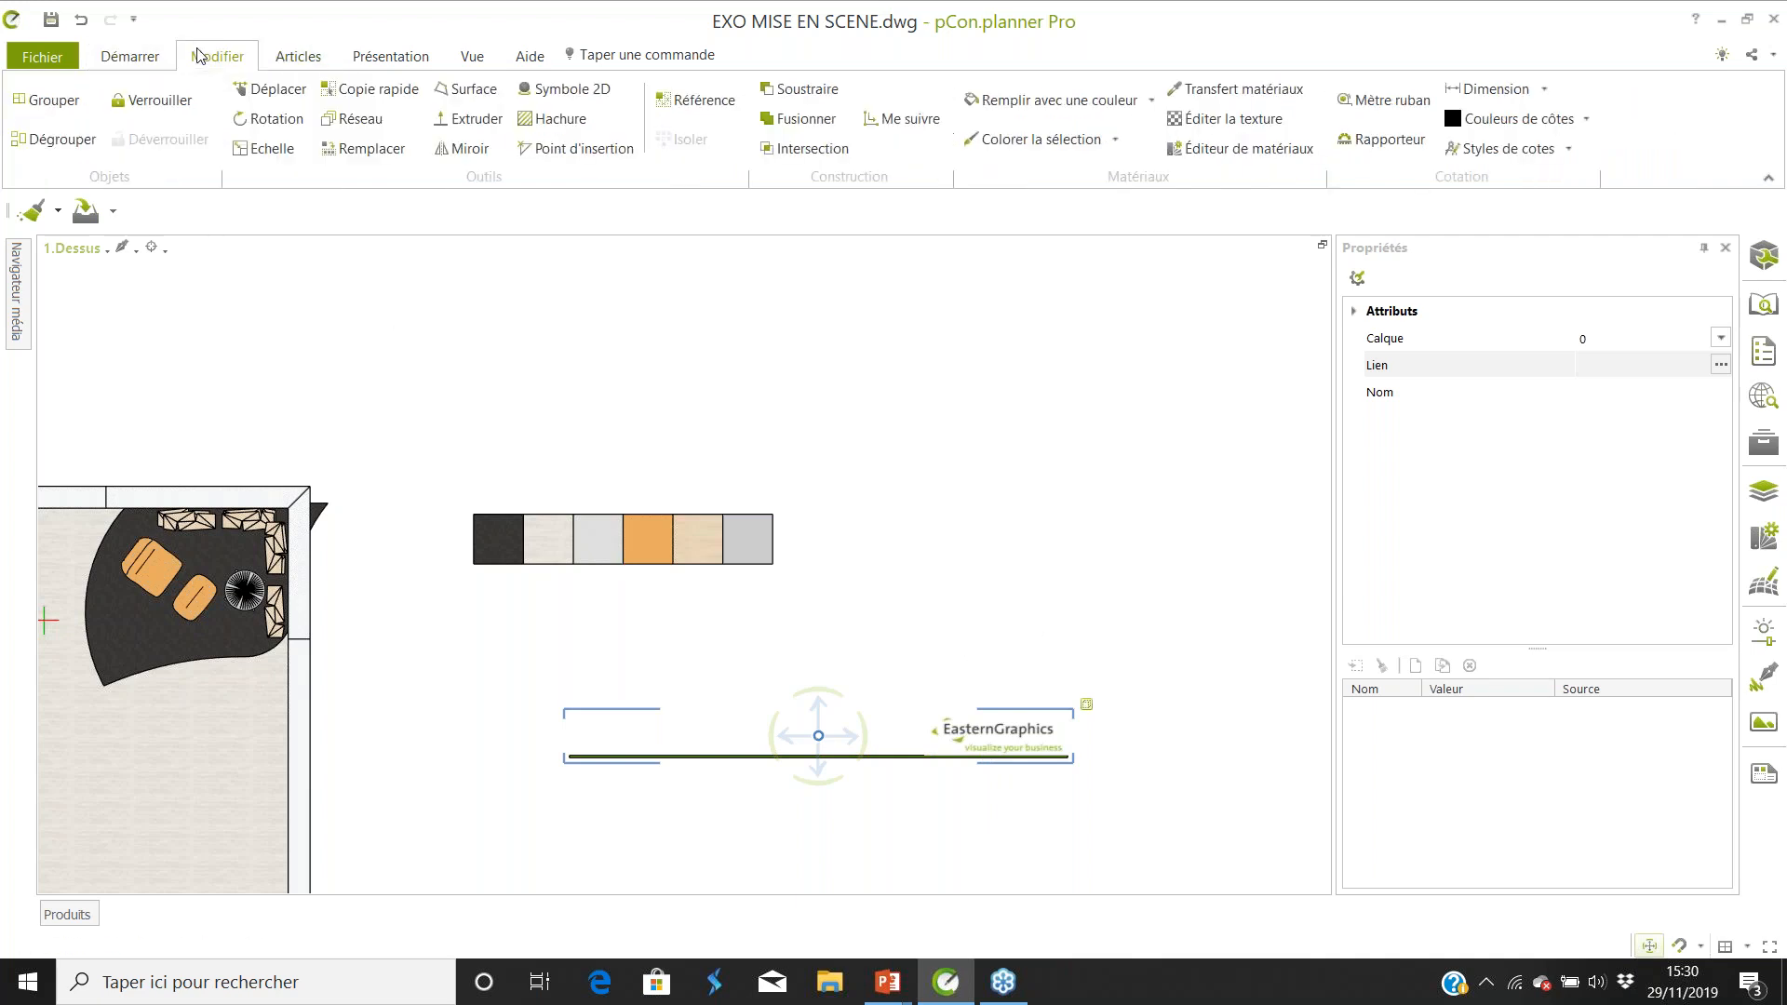
pyautogui.click(146, 54)
pyautogui.click(61, 57)
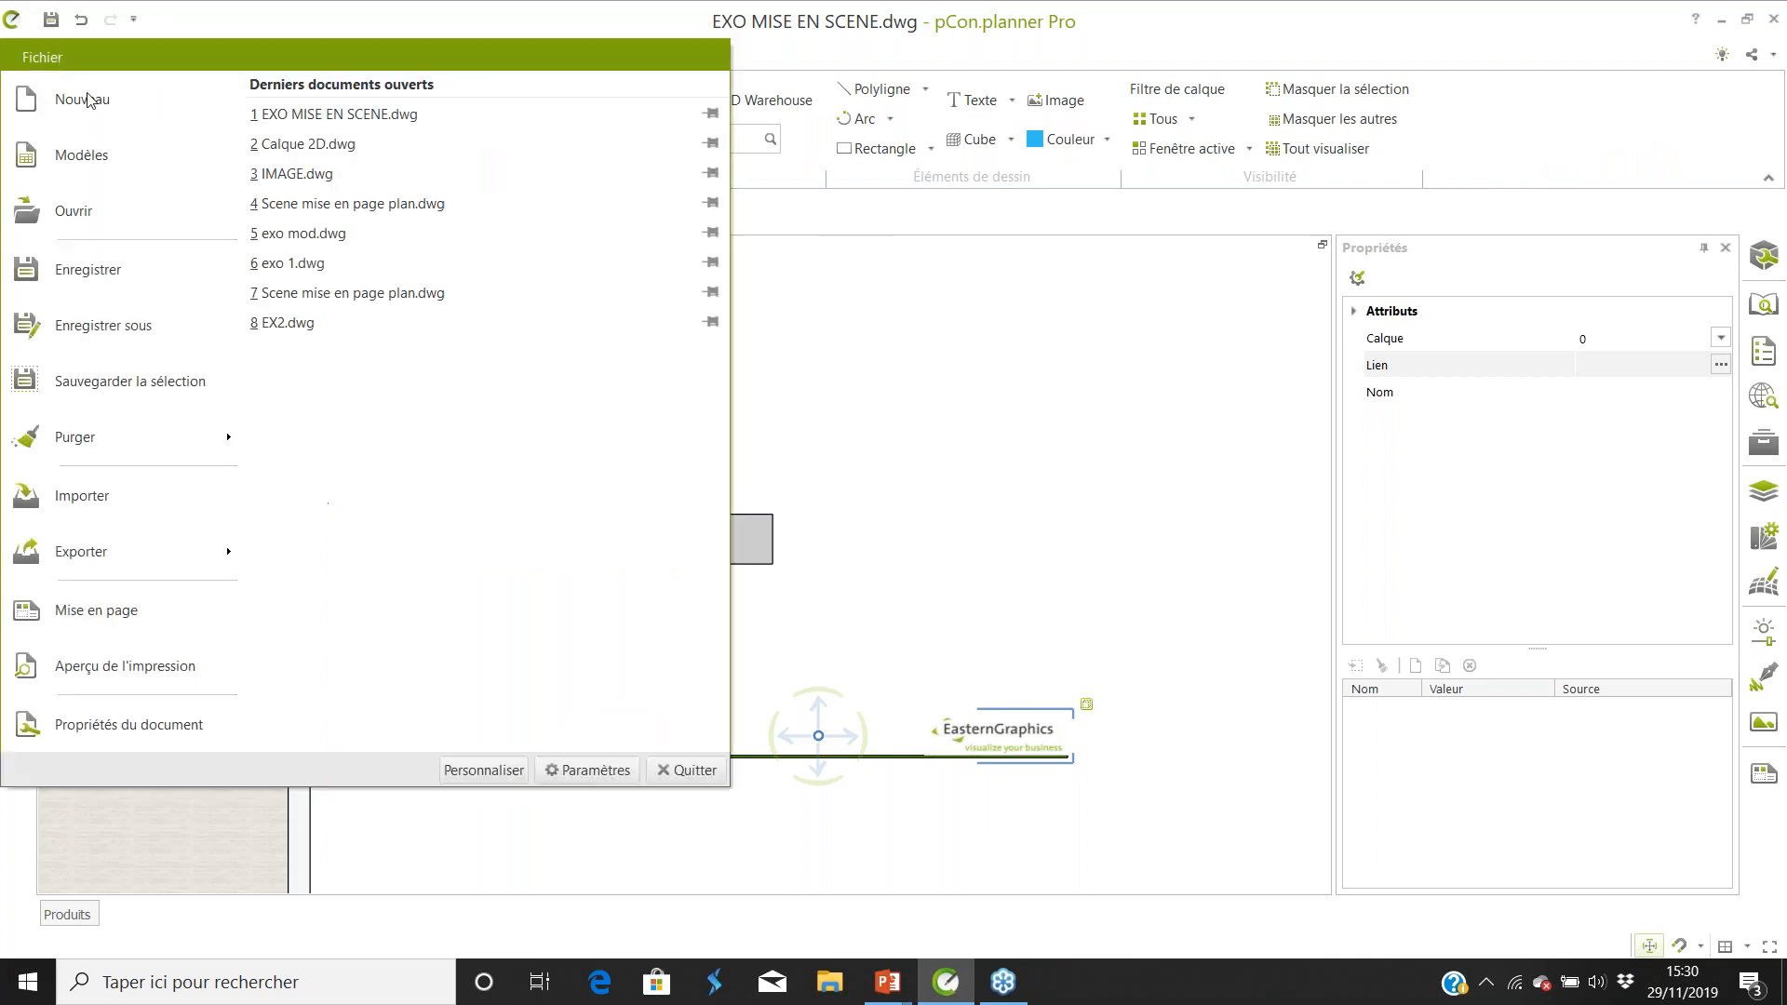
pyautogui.click(94, 389)
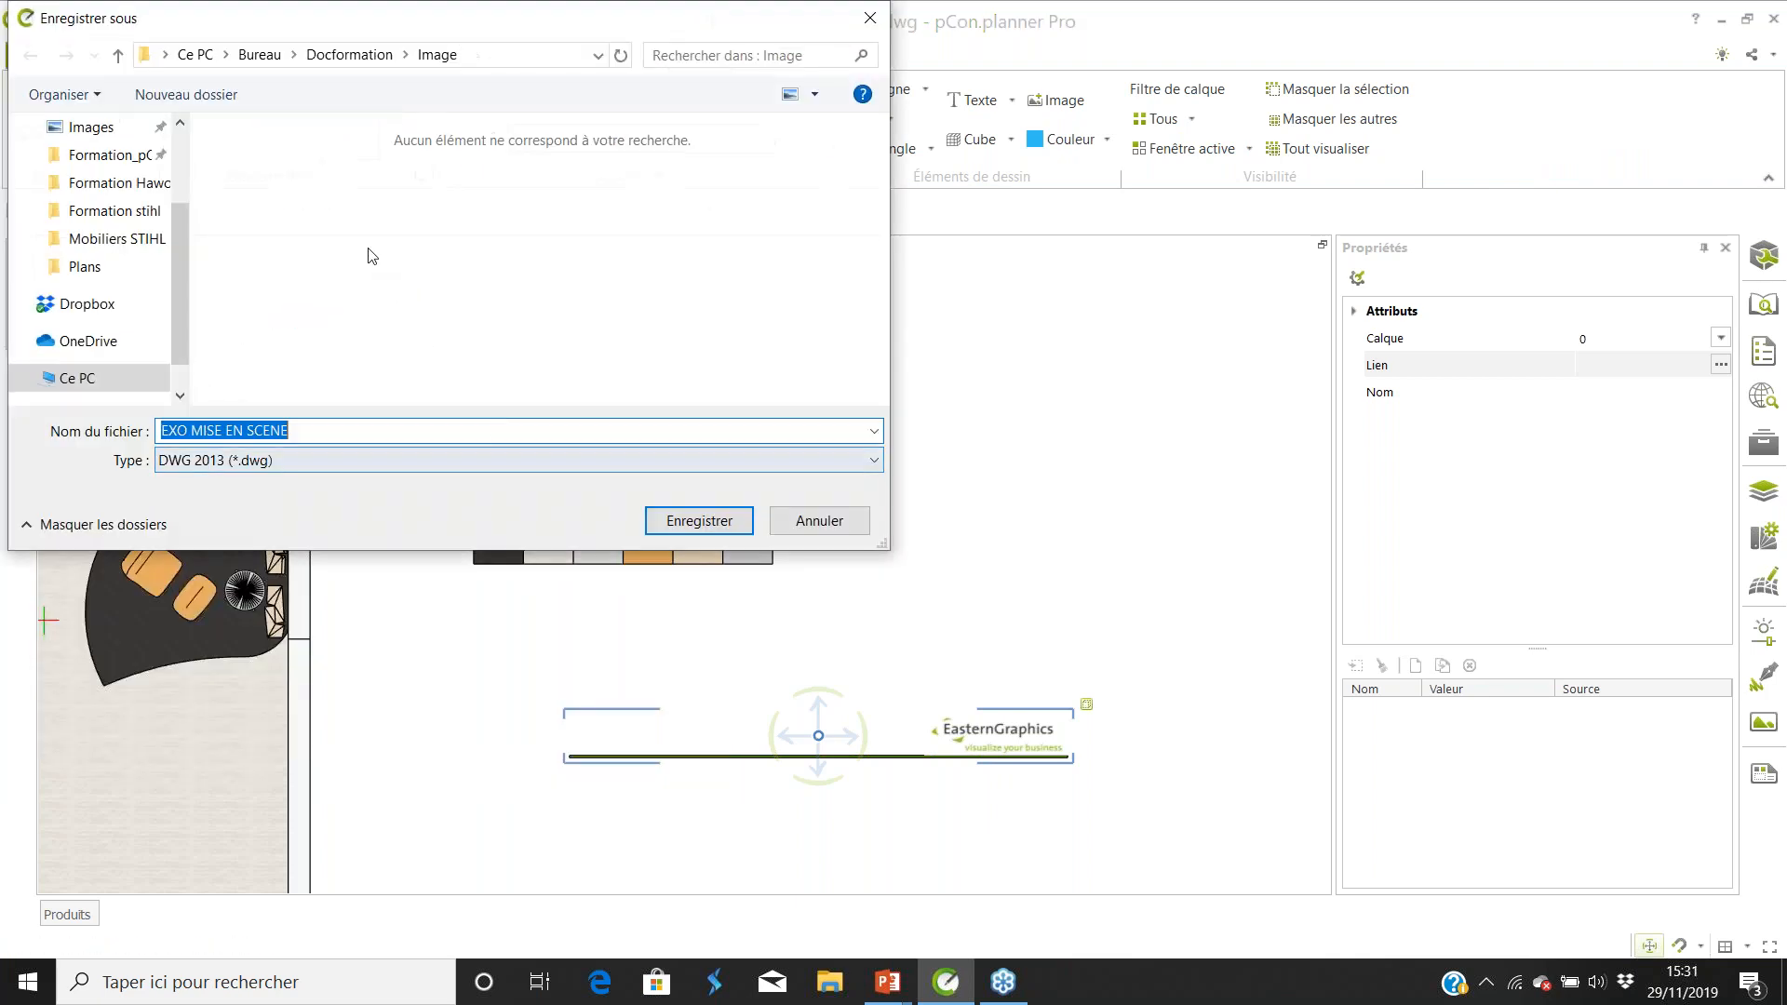
pyautogui.moveTo(184, 238); pyautogui.dragTo(180, 166)
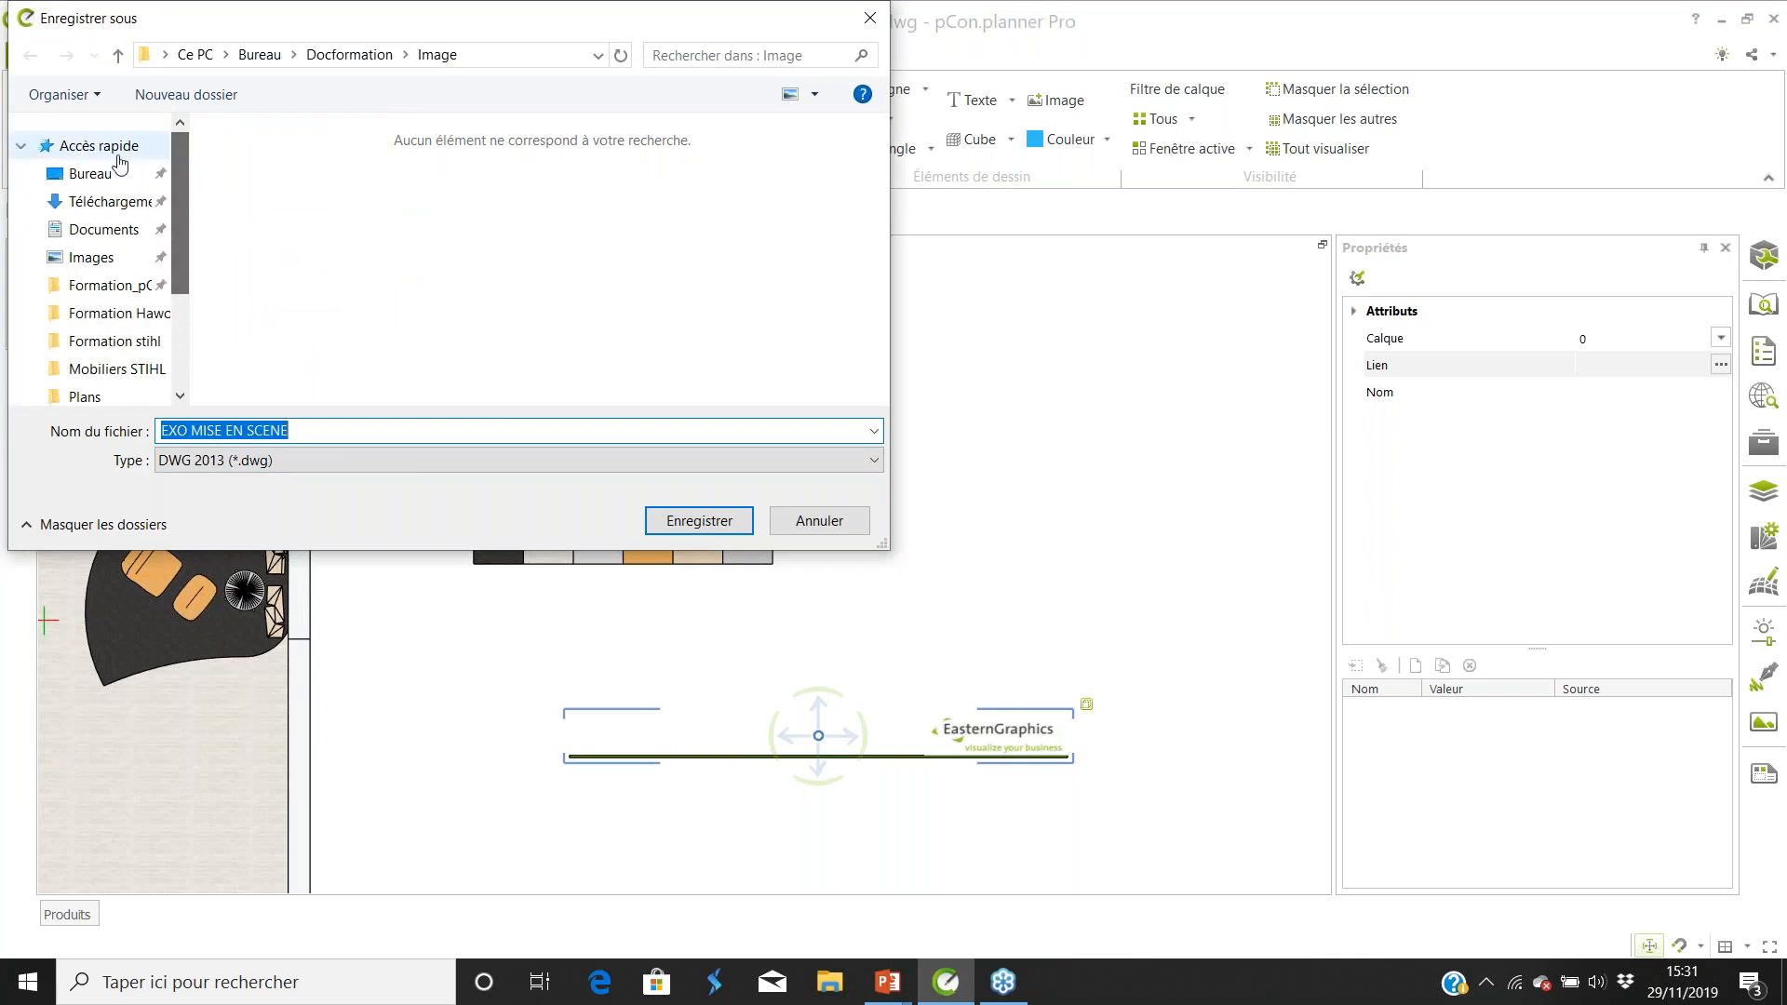
pyautogui.click(90, 173)
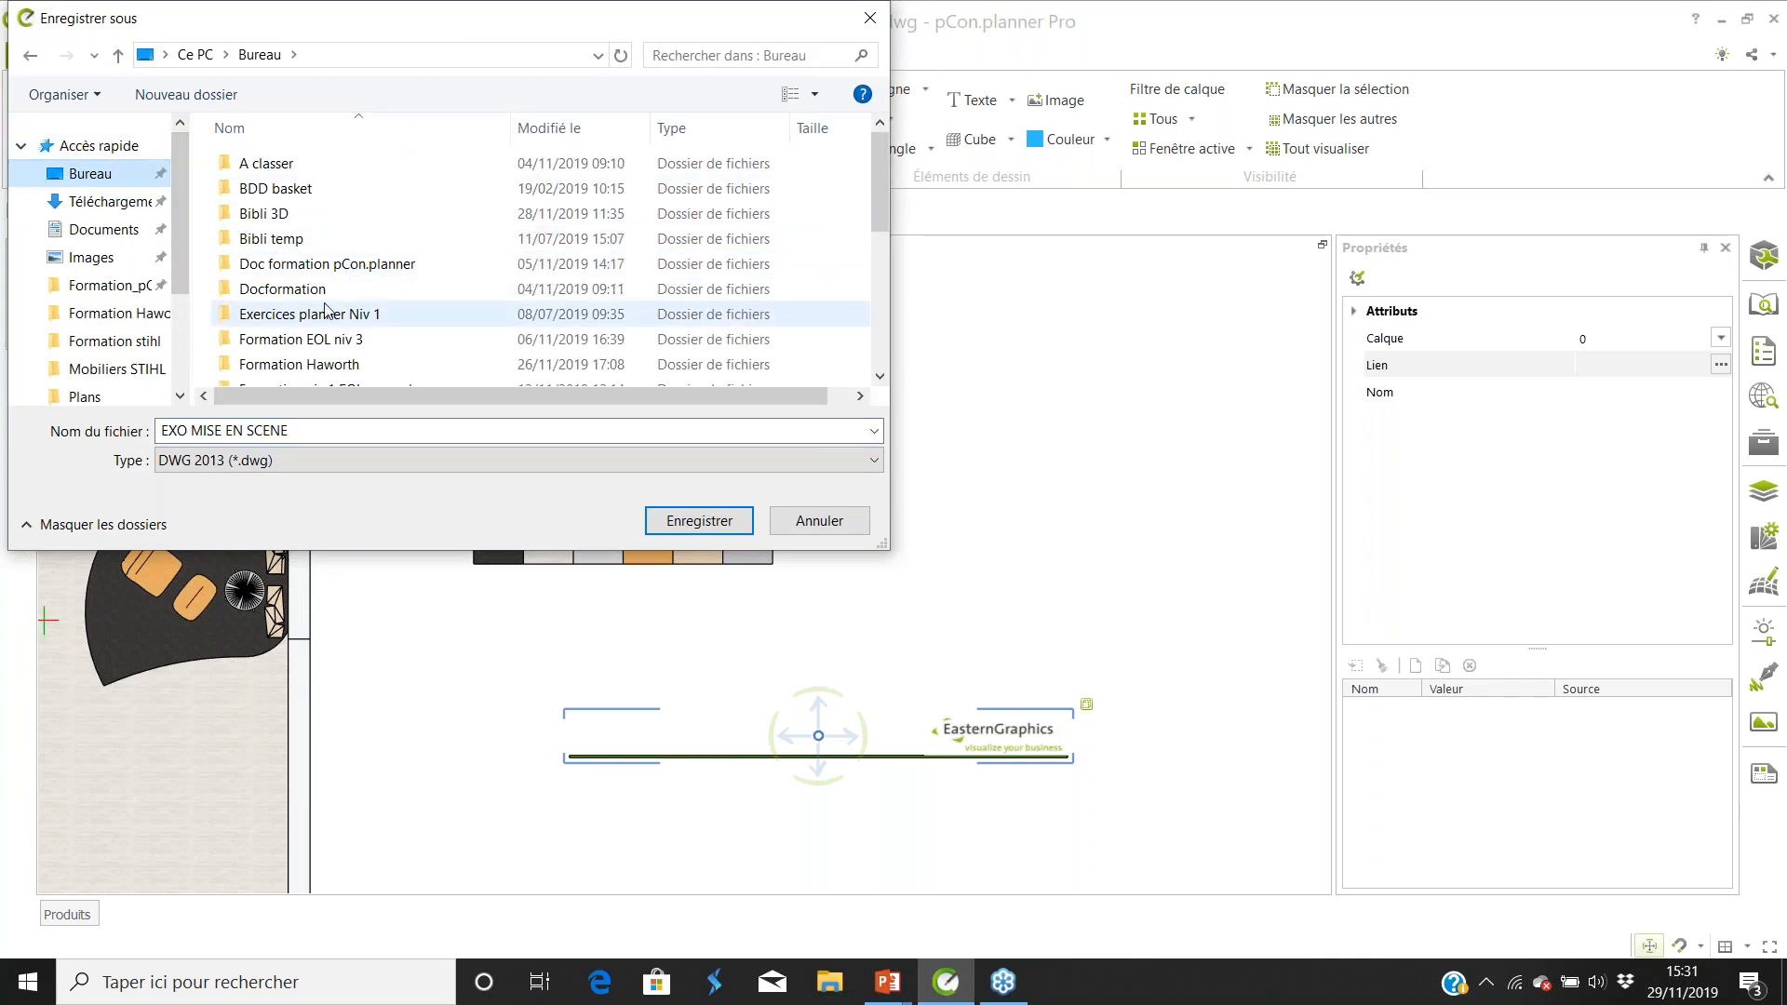
pyautogui.scroll(-4, 335, 316)
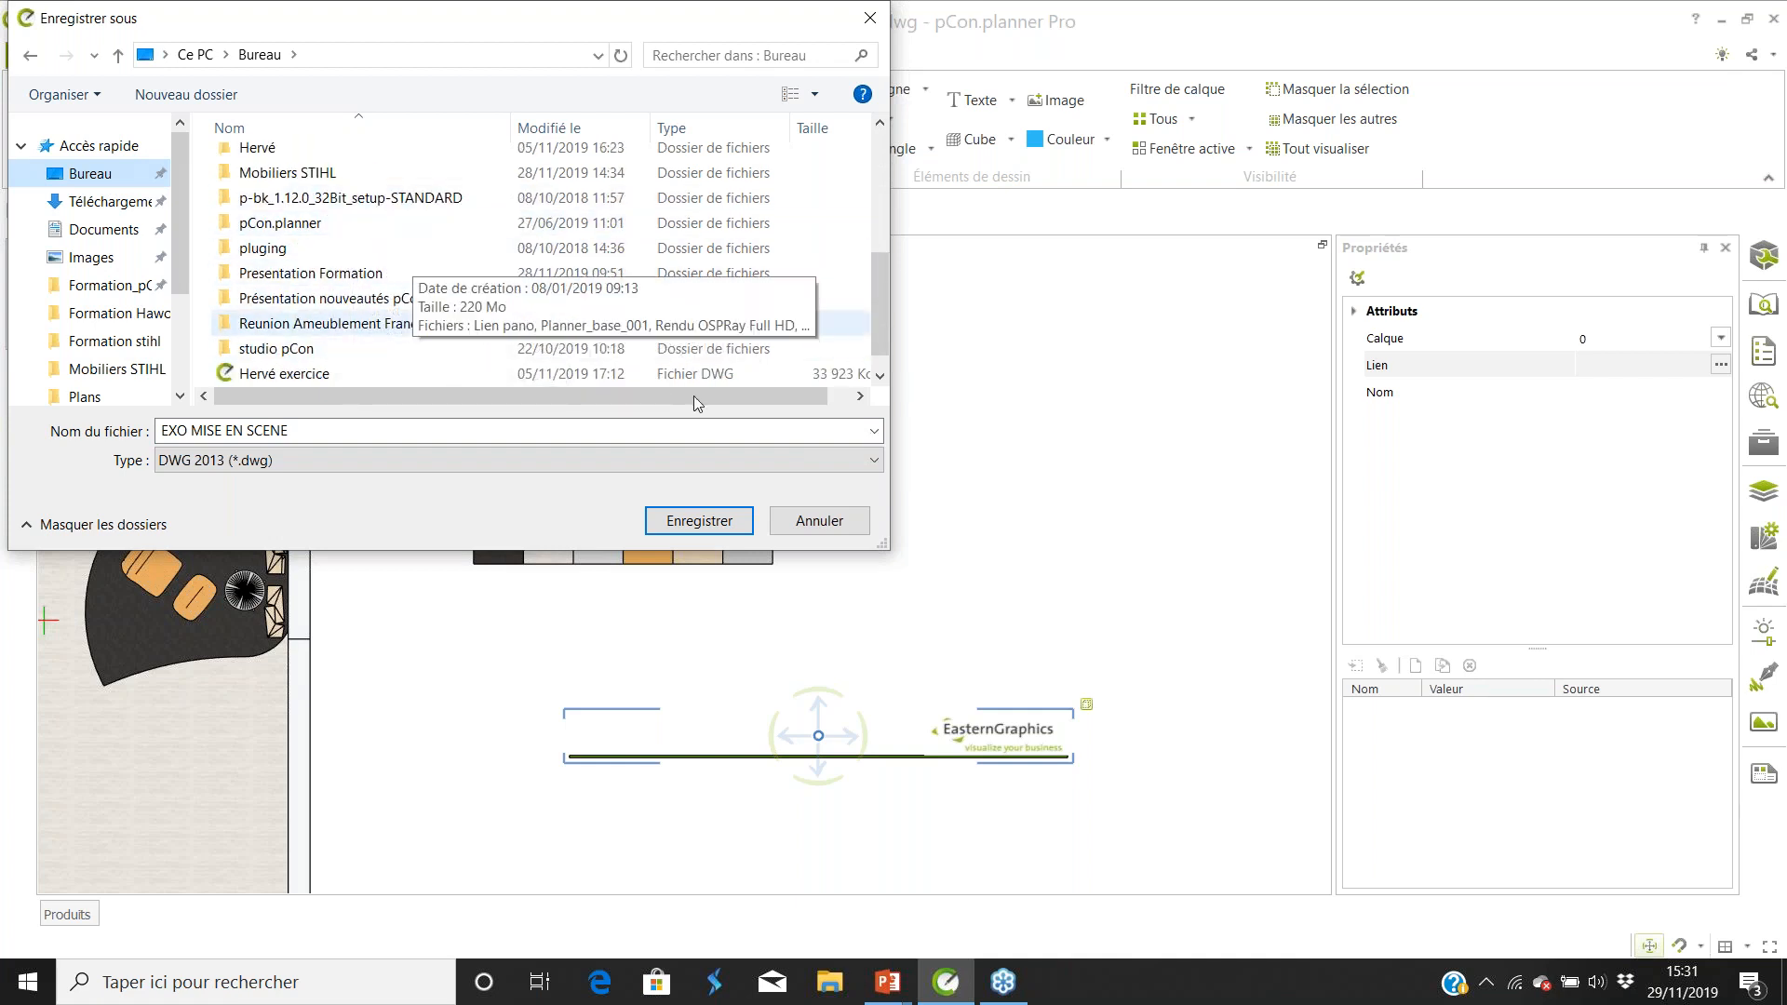
pyautogui.press('Return')
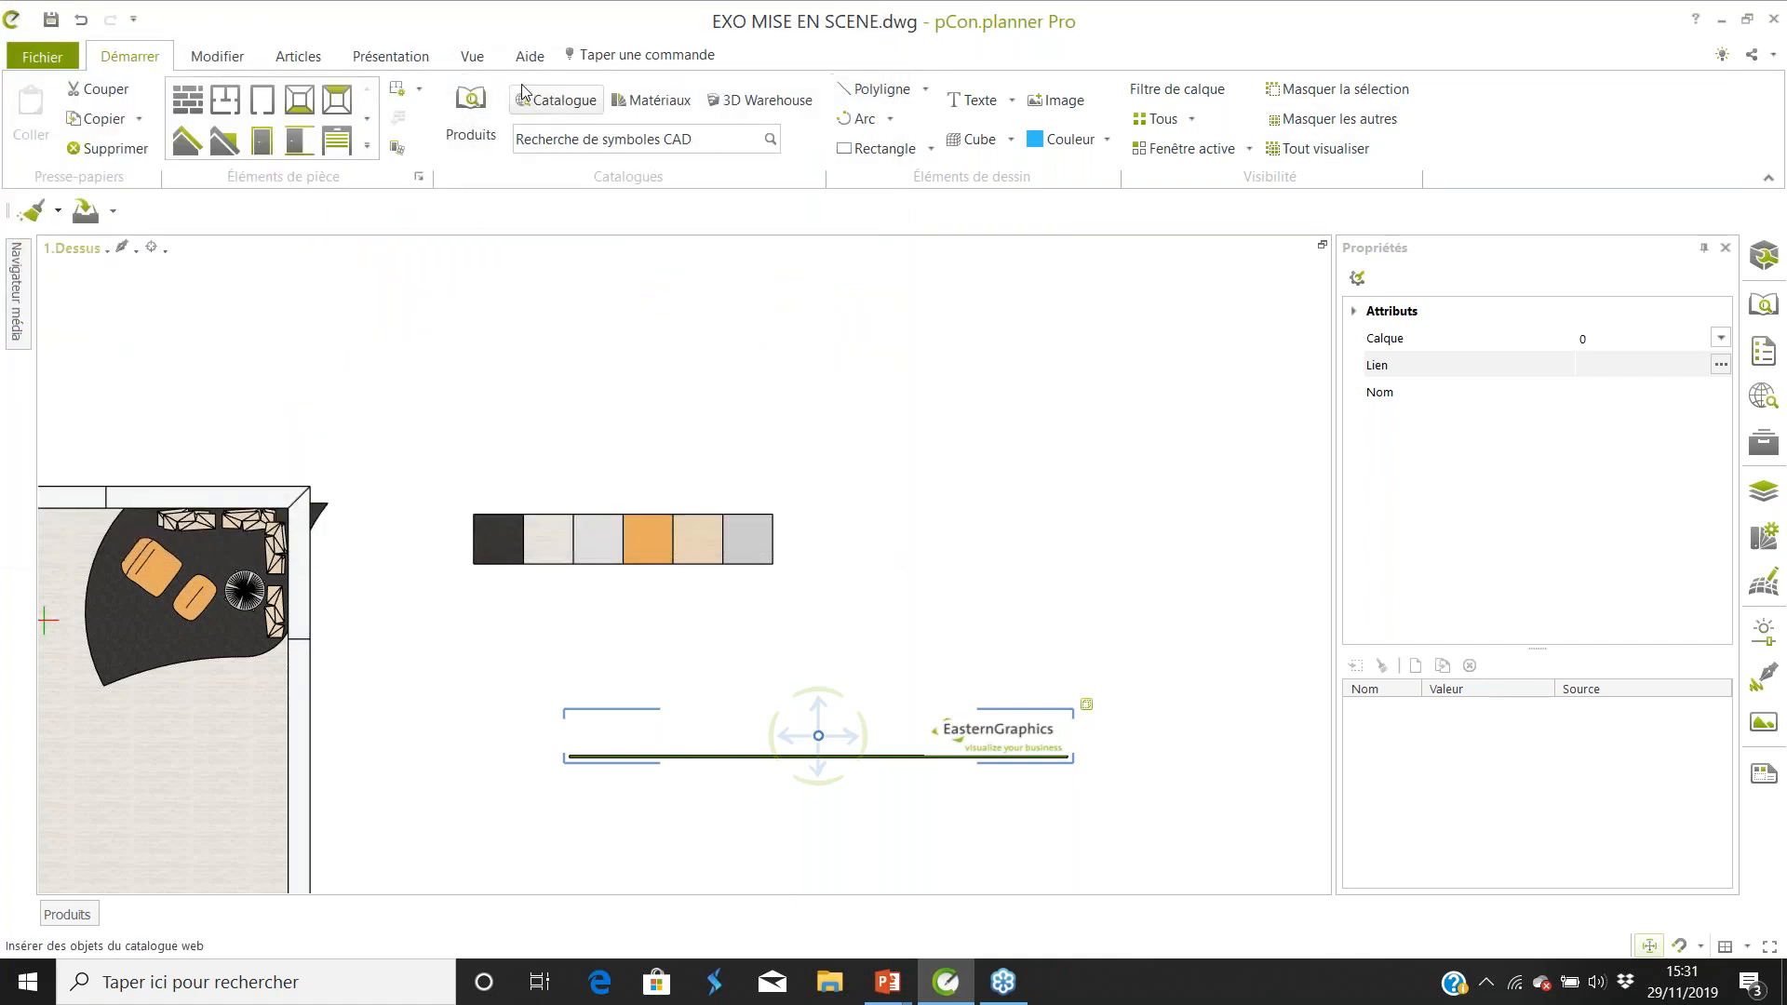
# Search the Docs, Scénes and Masque d'écrêtage folders for the saved title block file to insert on Page 5.
pyautogui.click(235, 58)
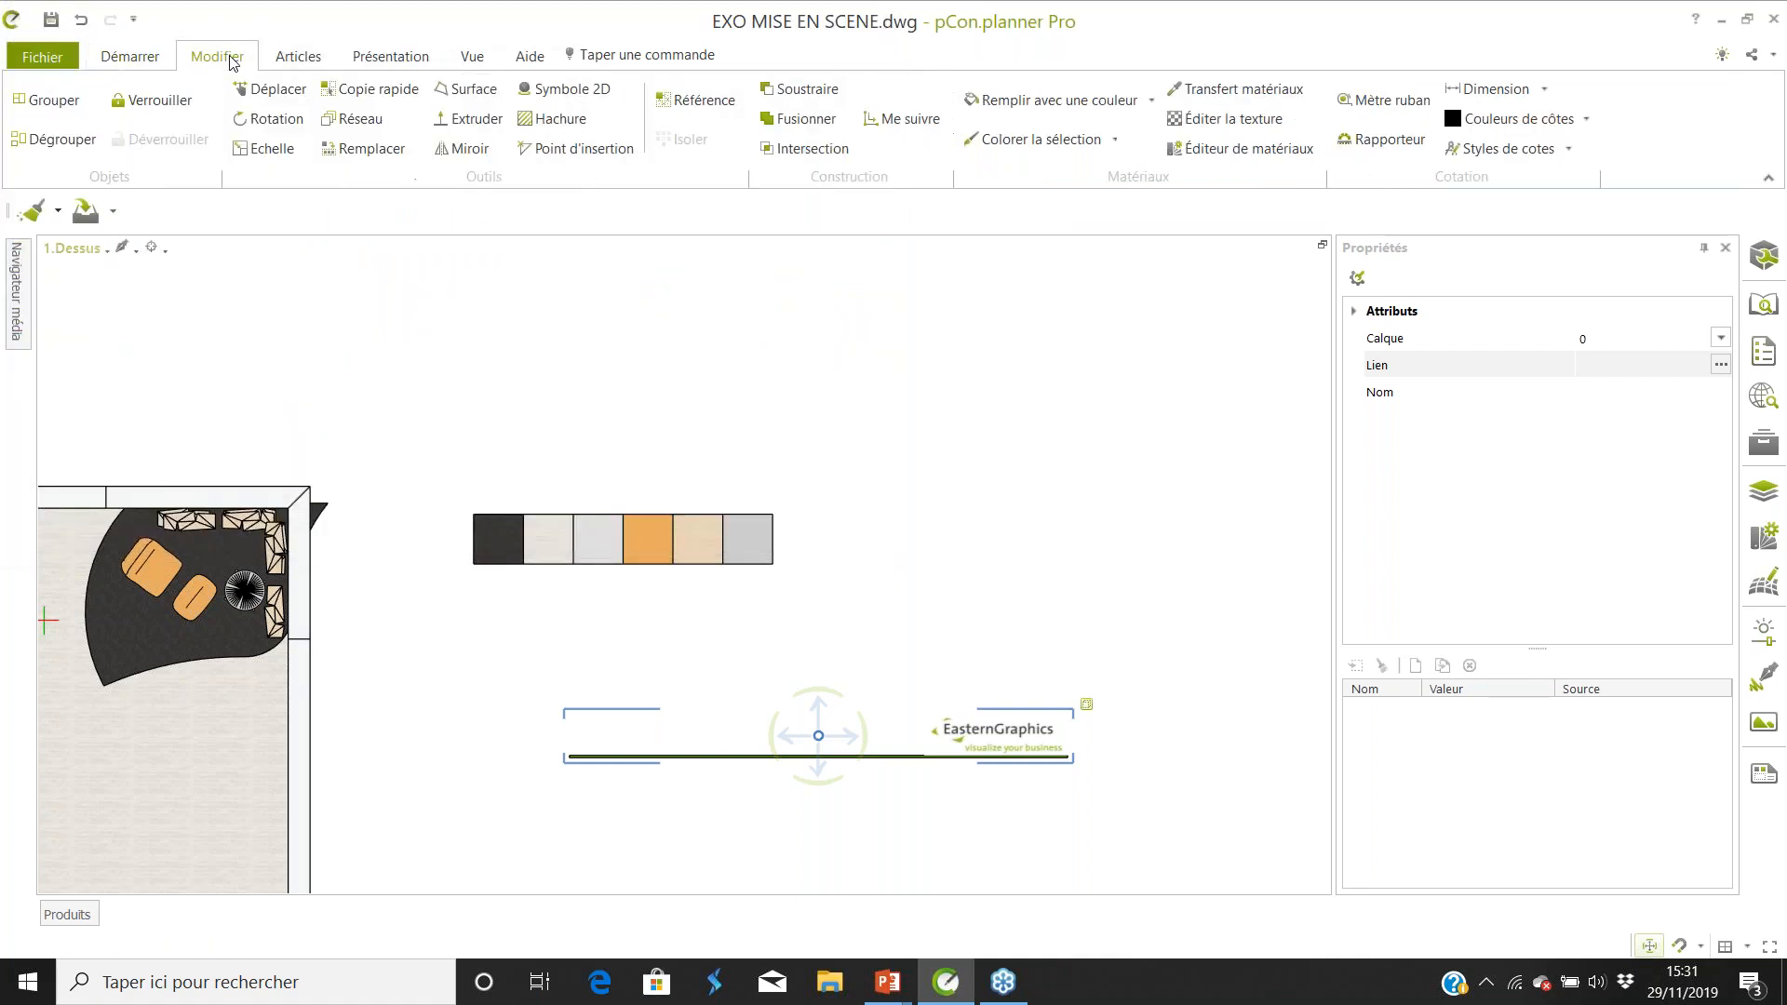
pyautogui.click(149, 59)
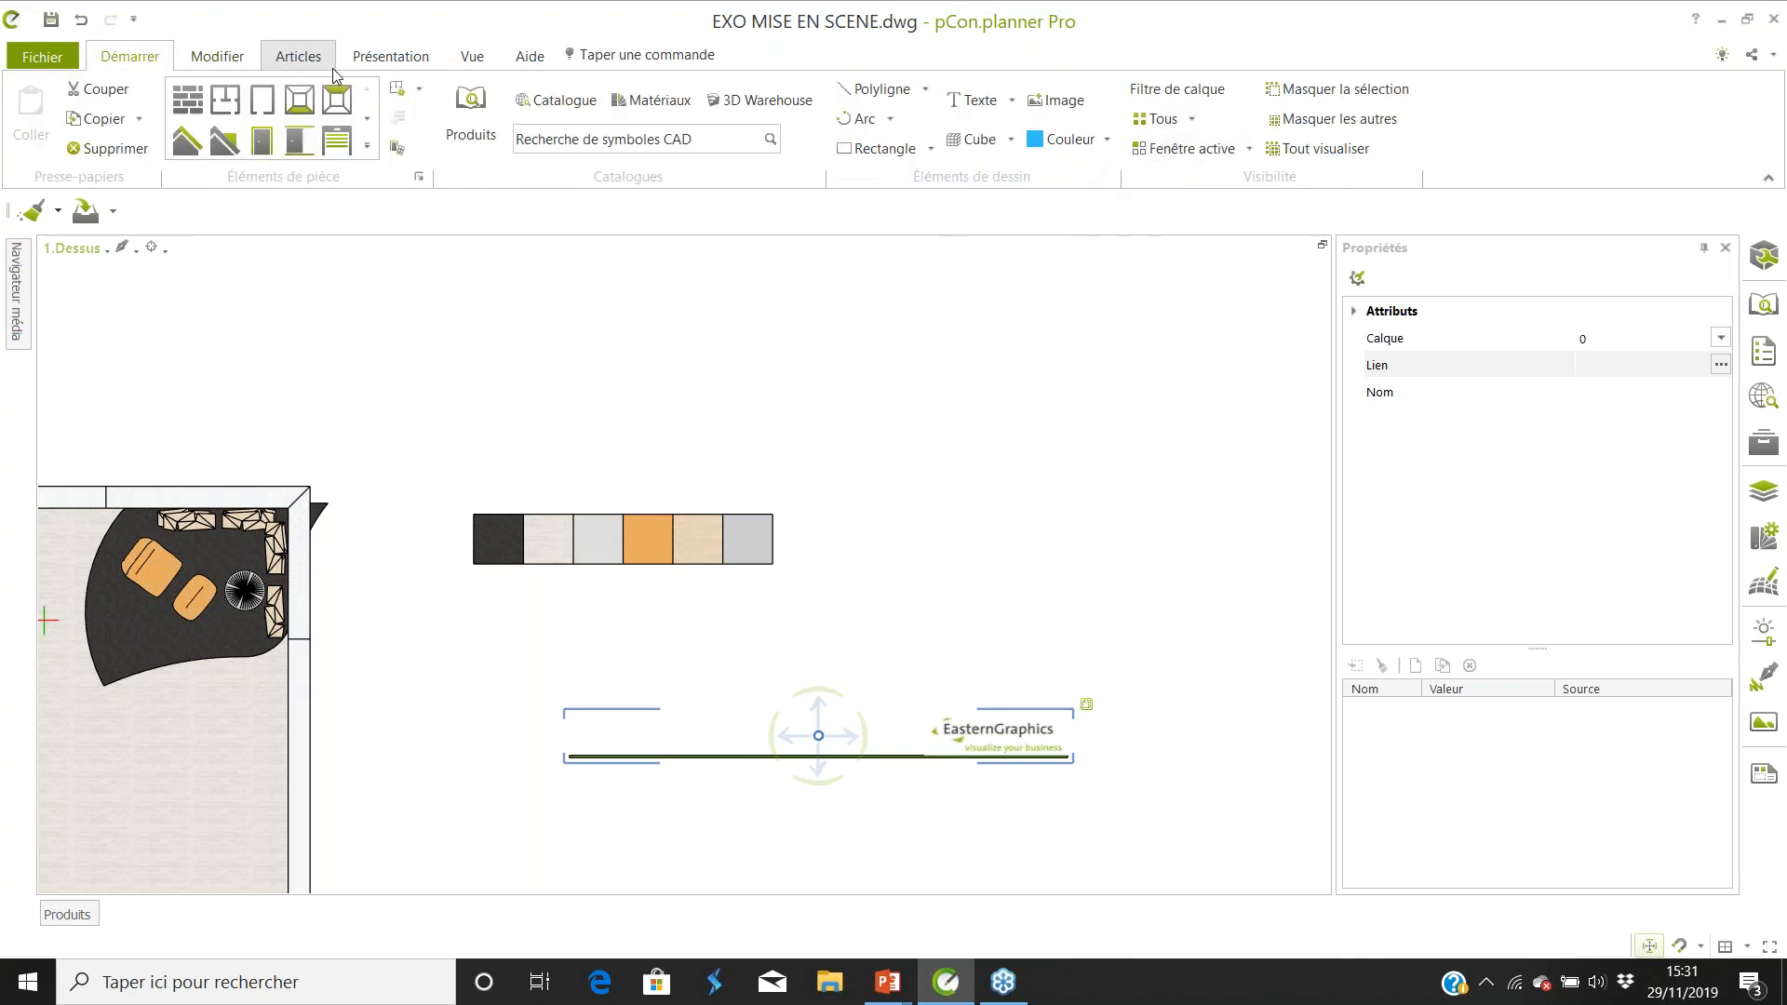
pyautogui.click(365, 67)
pyautogui.click(458, 139)
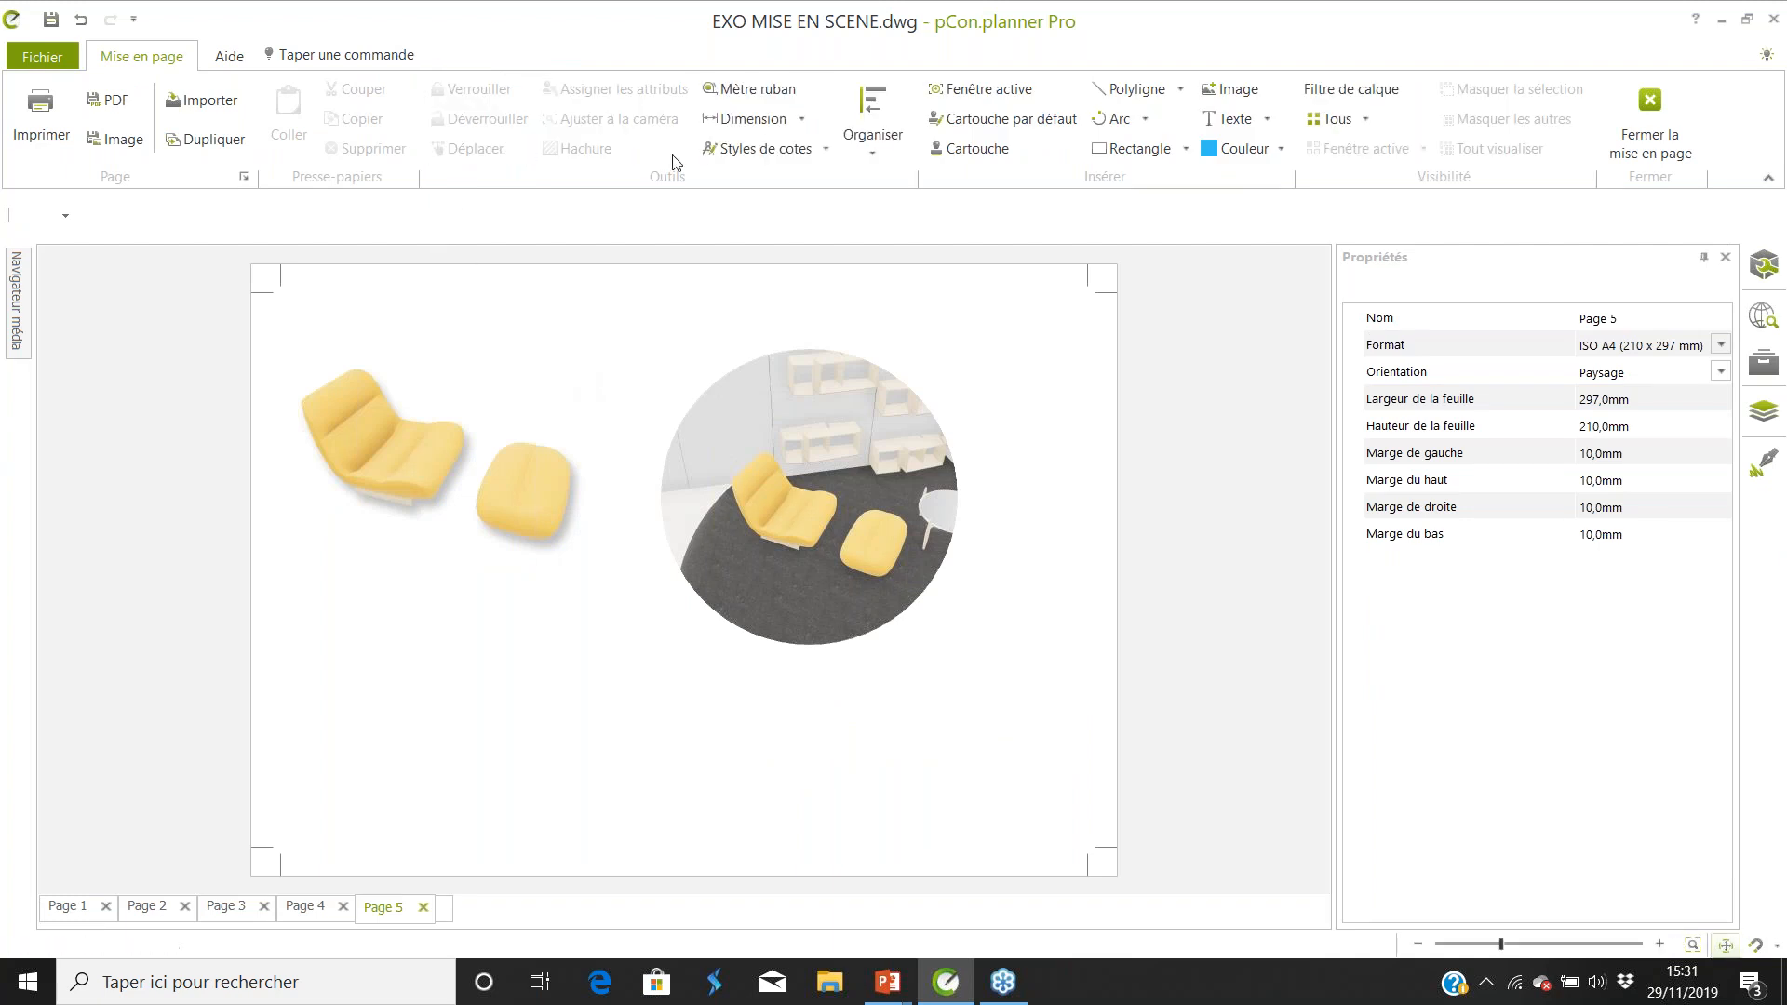
pyautogui.click(970, 148)
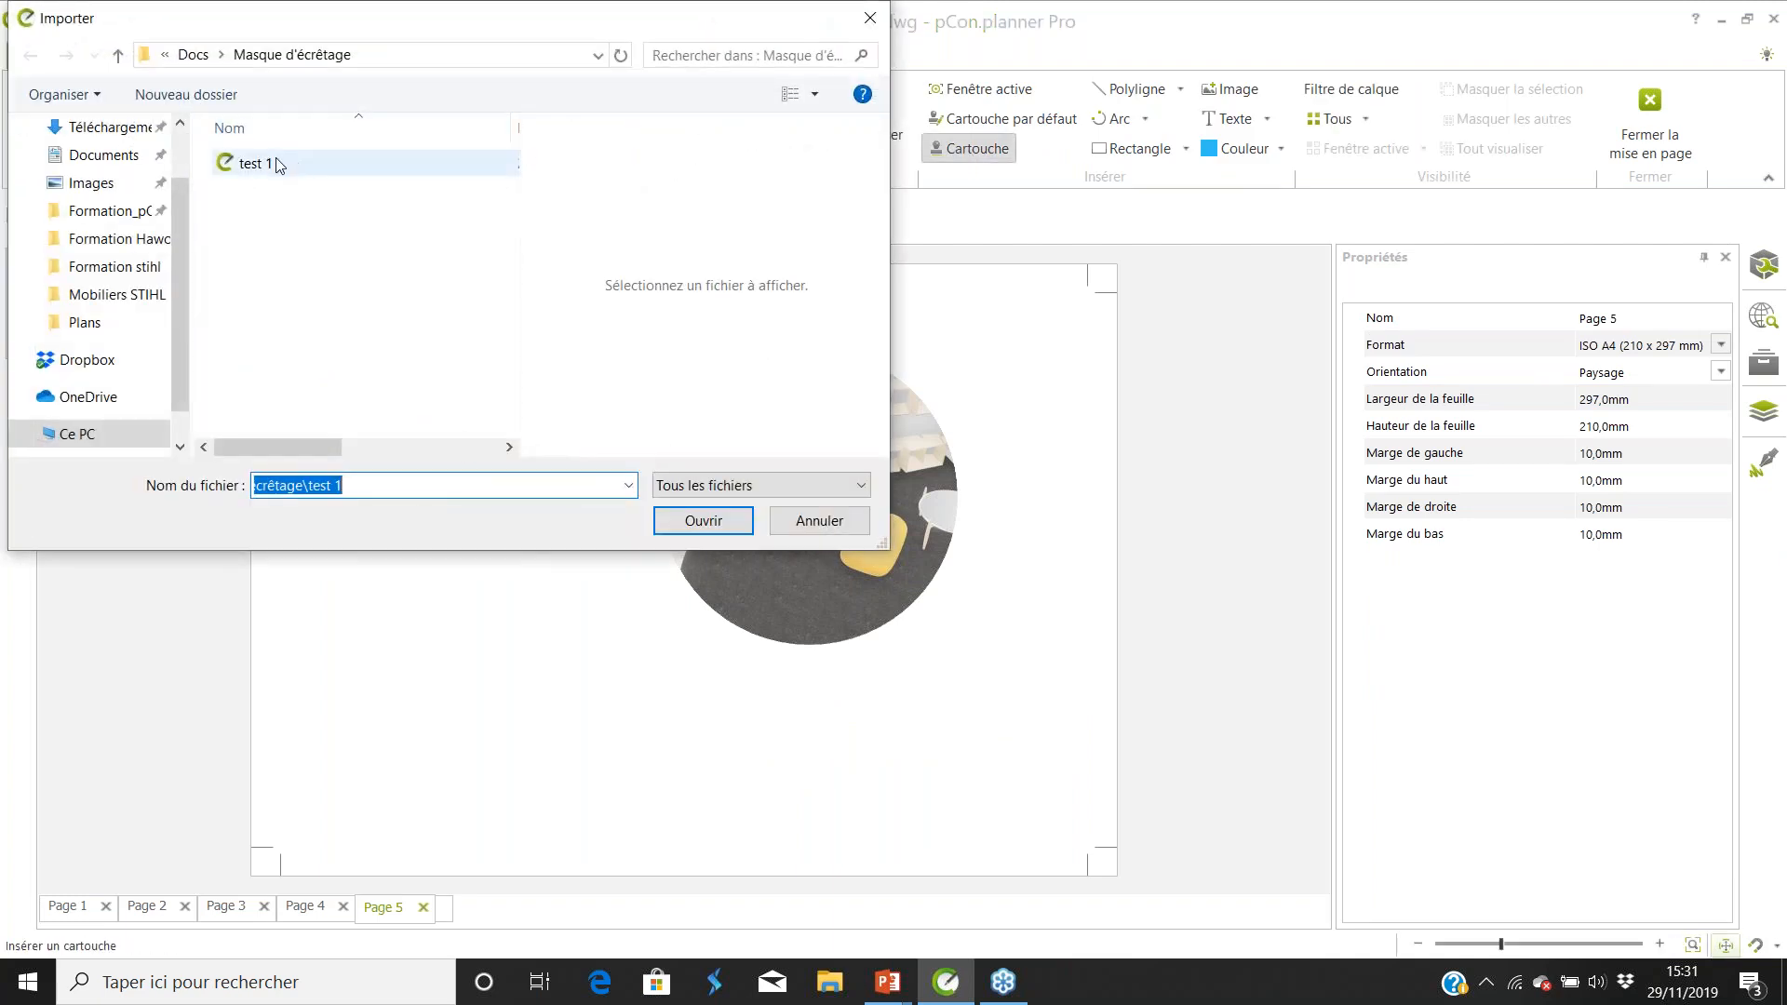
pyautogui.click(201, 56)
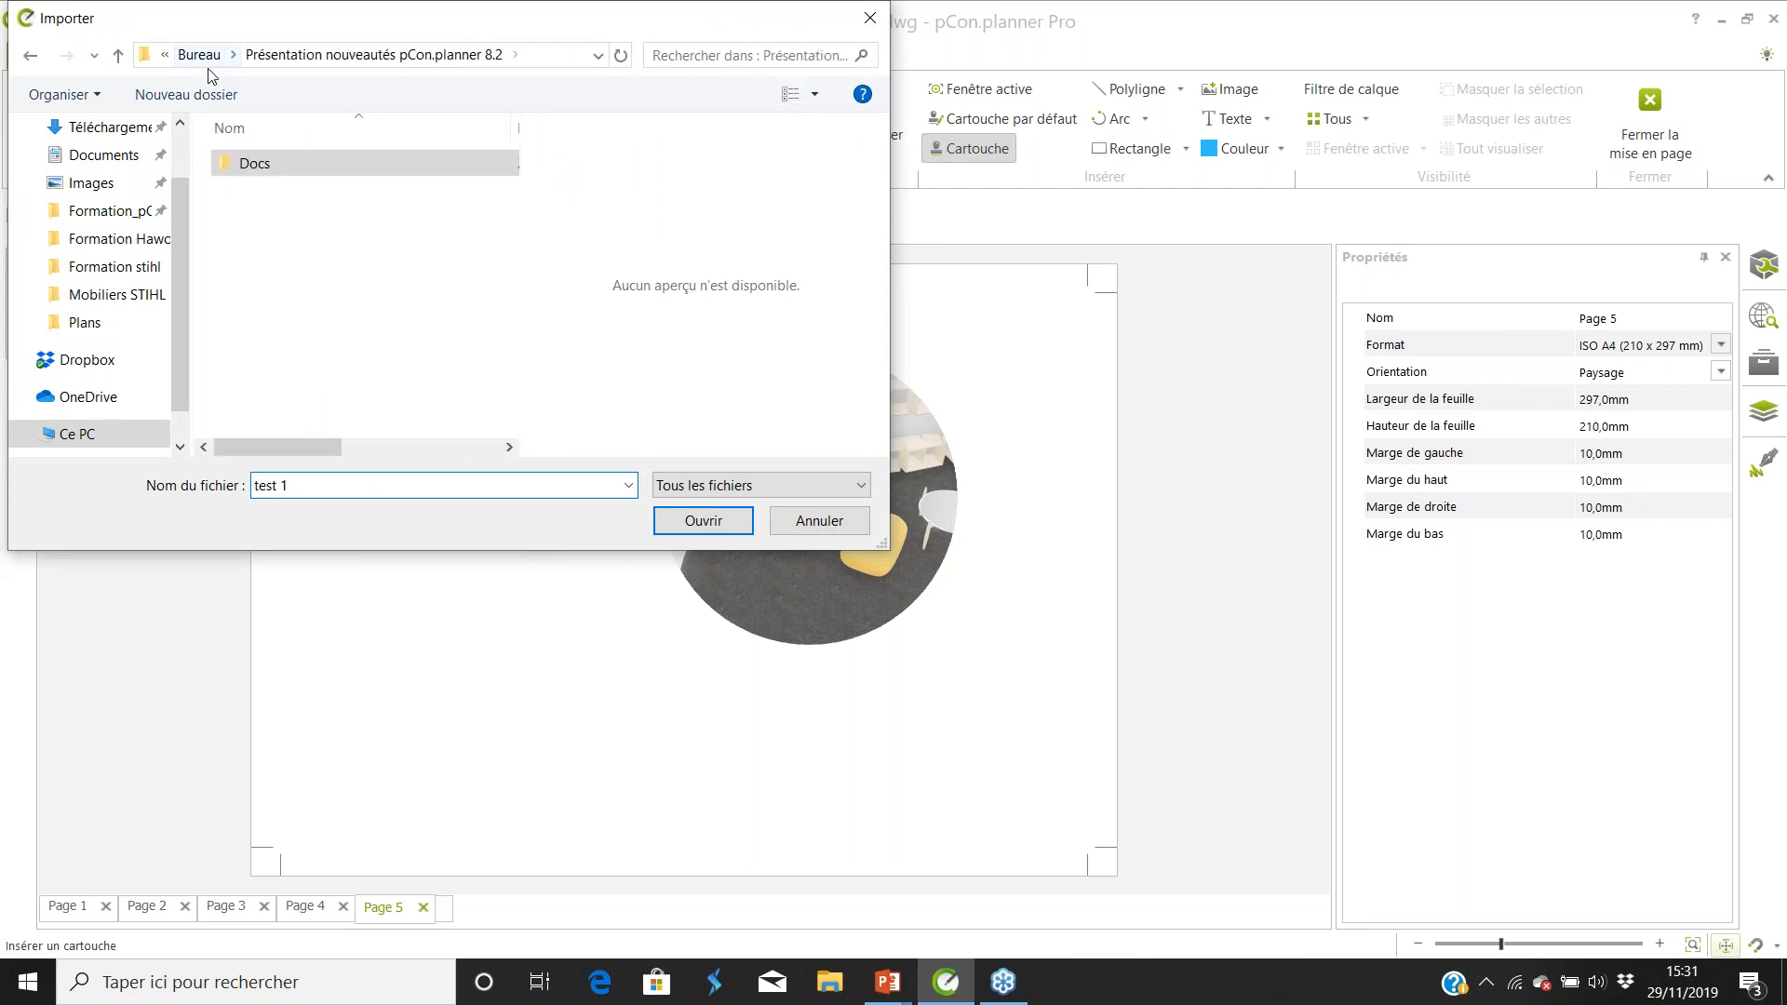
pyautogui.doubleClick(245, 168)
pyautogui.scroll(-1, 291, 230)
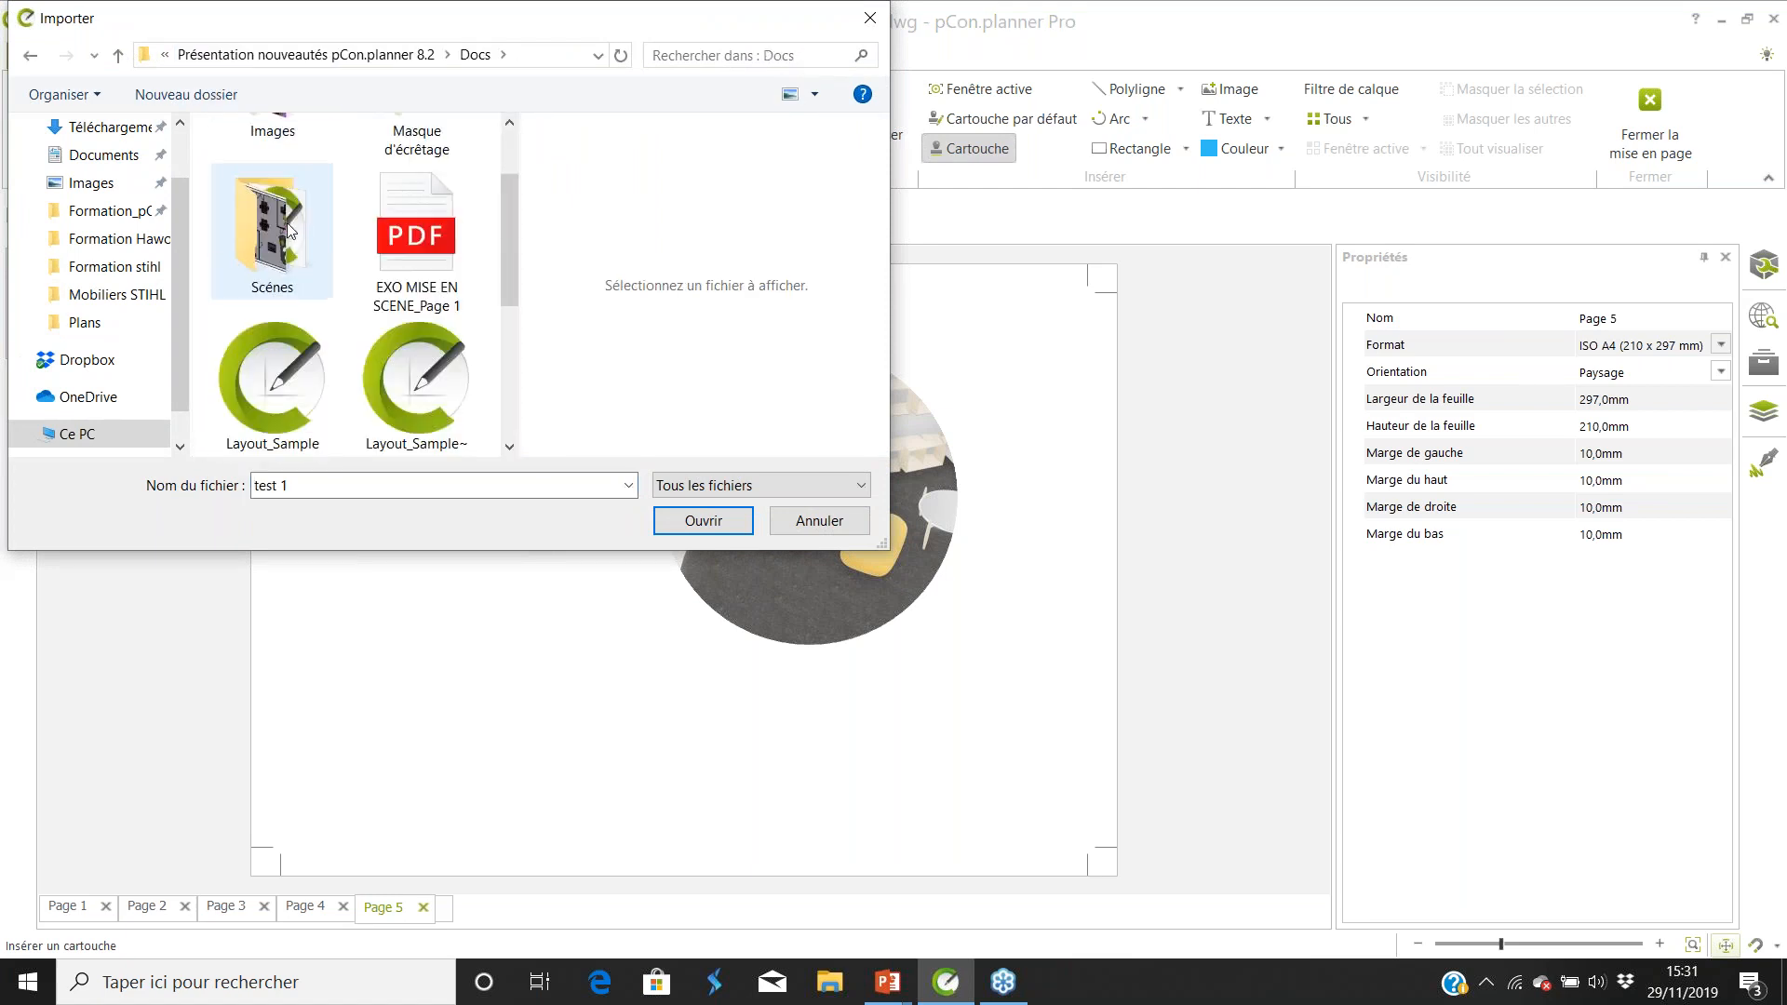
pyautogui.scroll(-1, 344, 342)
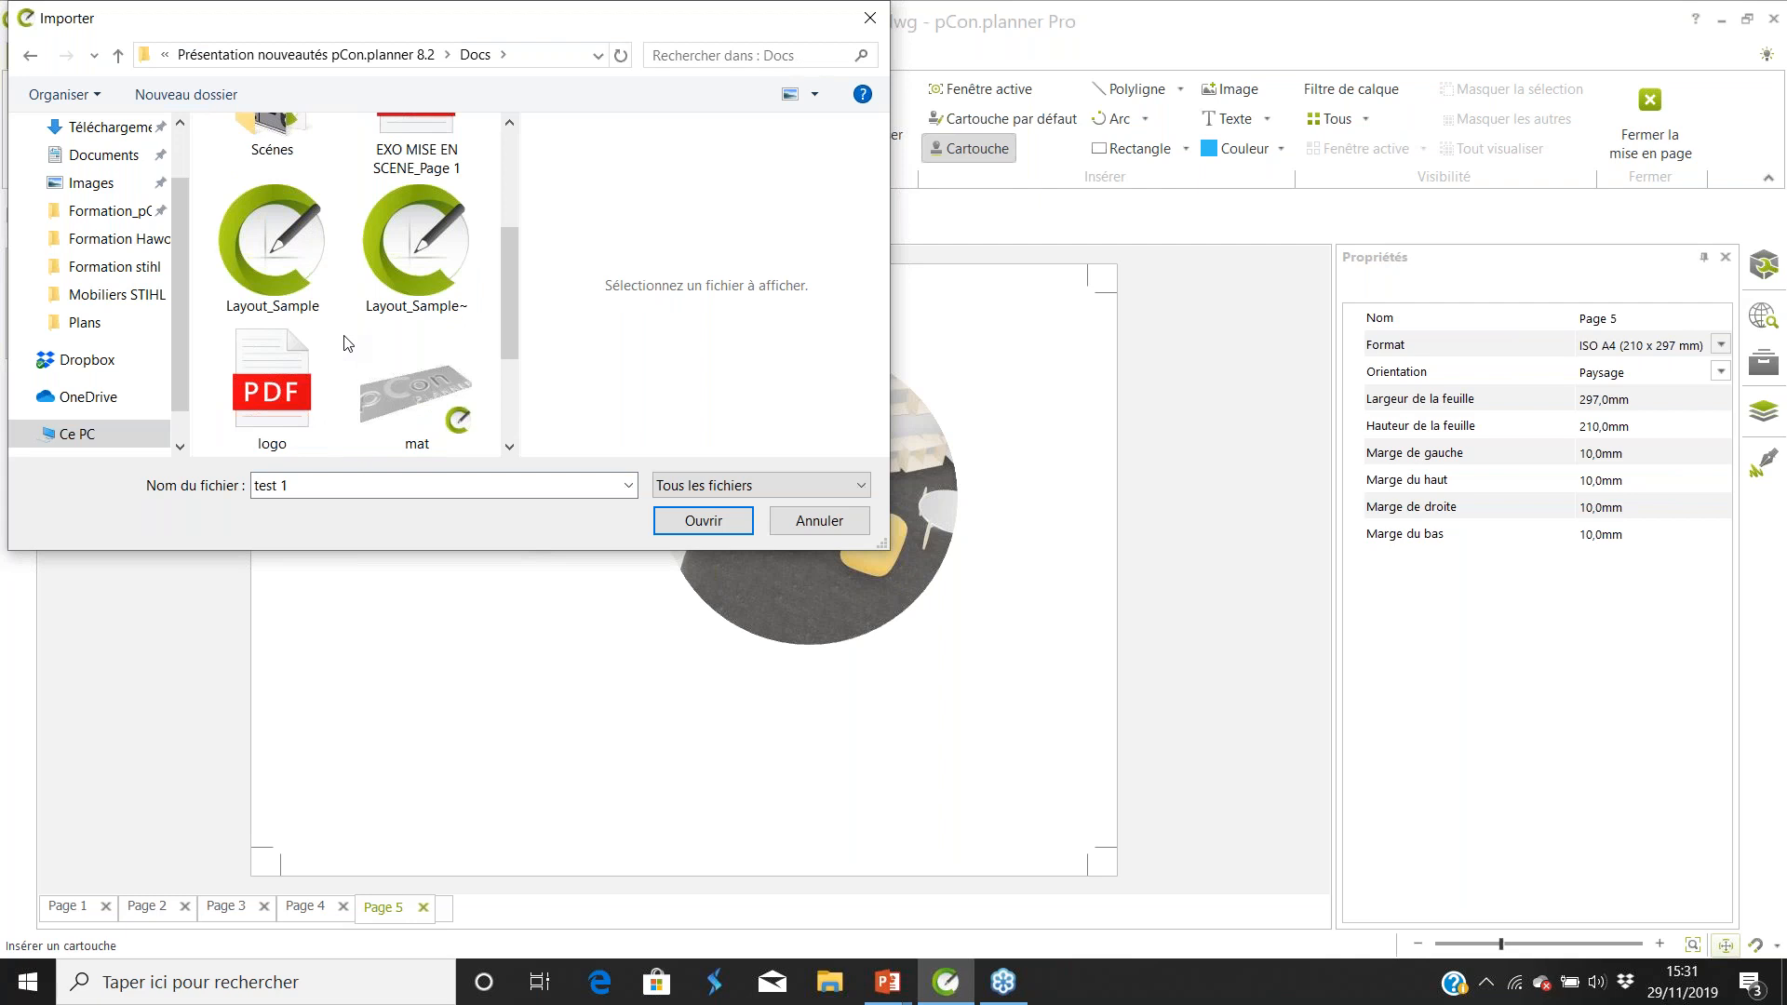
pyautogui.scroll(-1, 347, 343)
pyautogui.scroll(2, 351, 350)
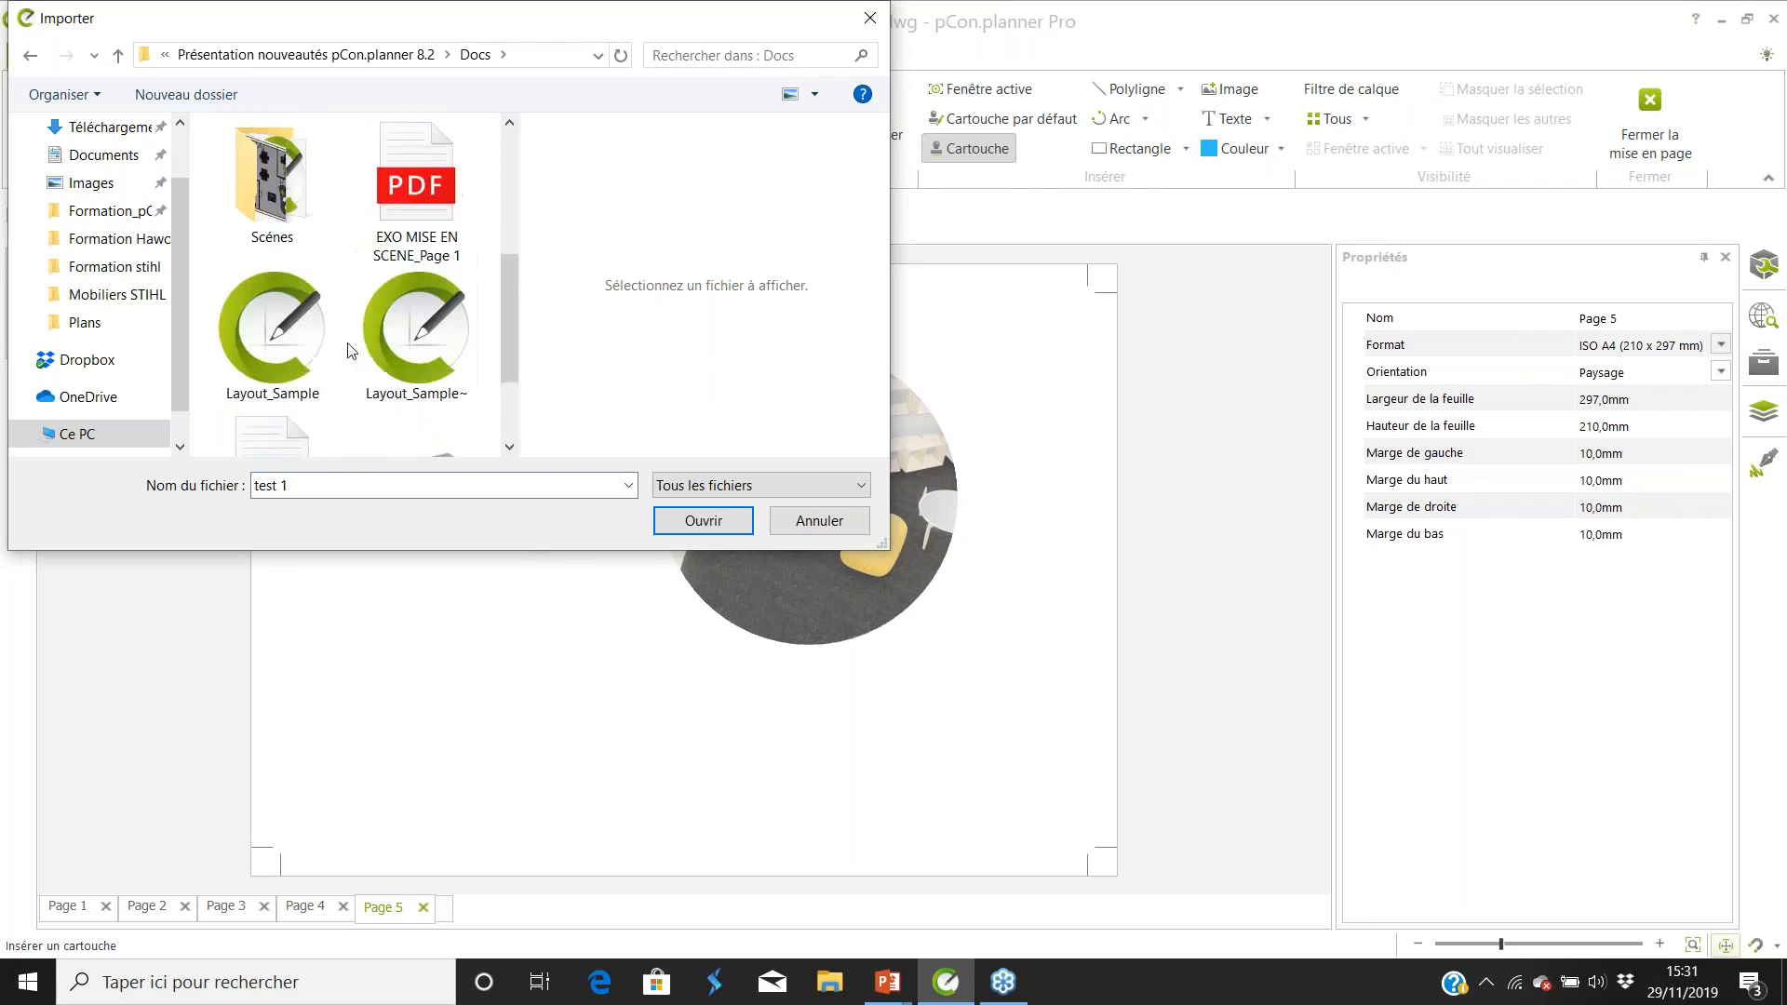
pyautogui.scroll(1, 325, 291)
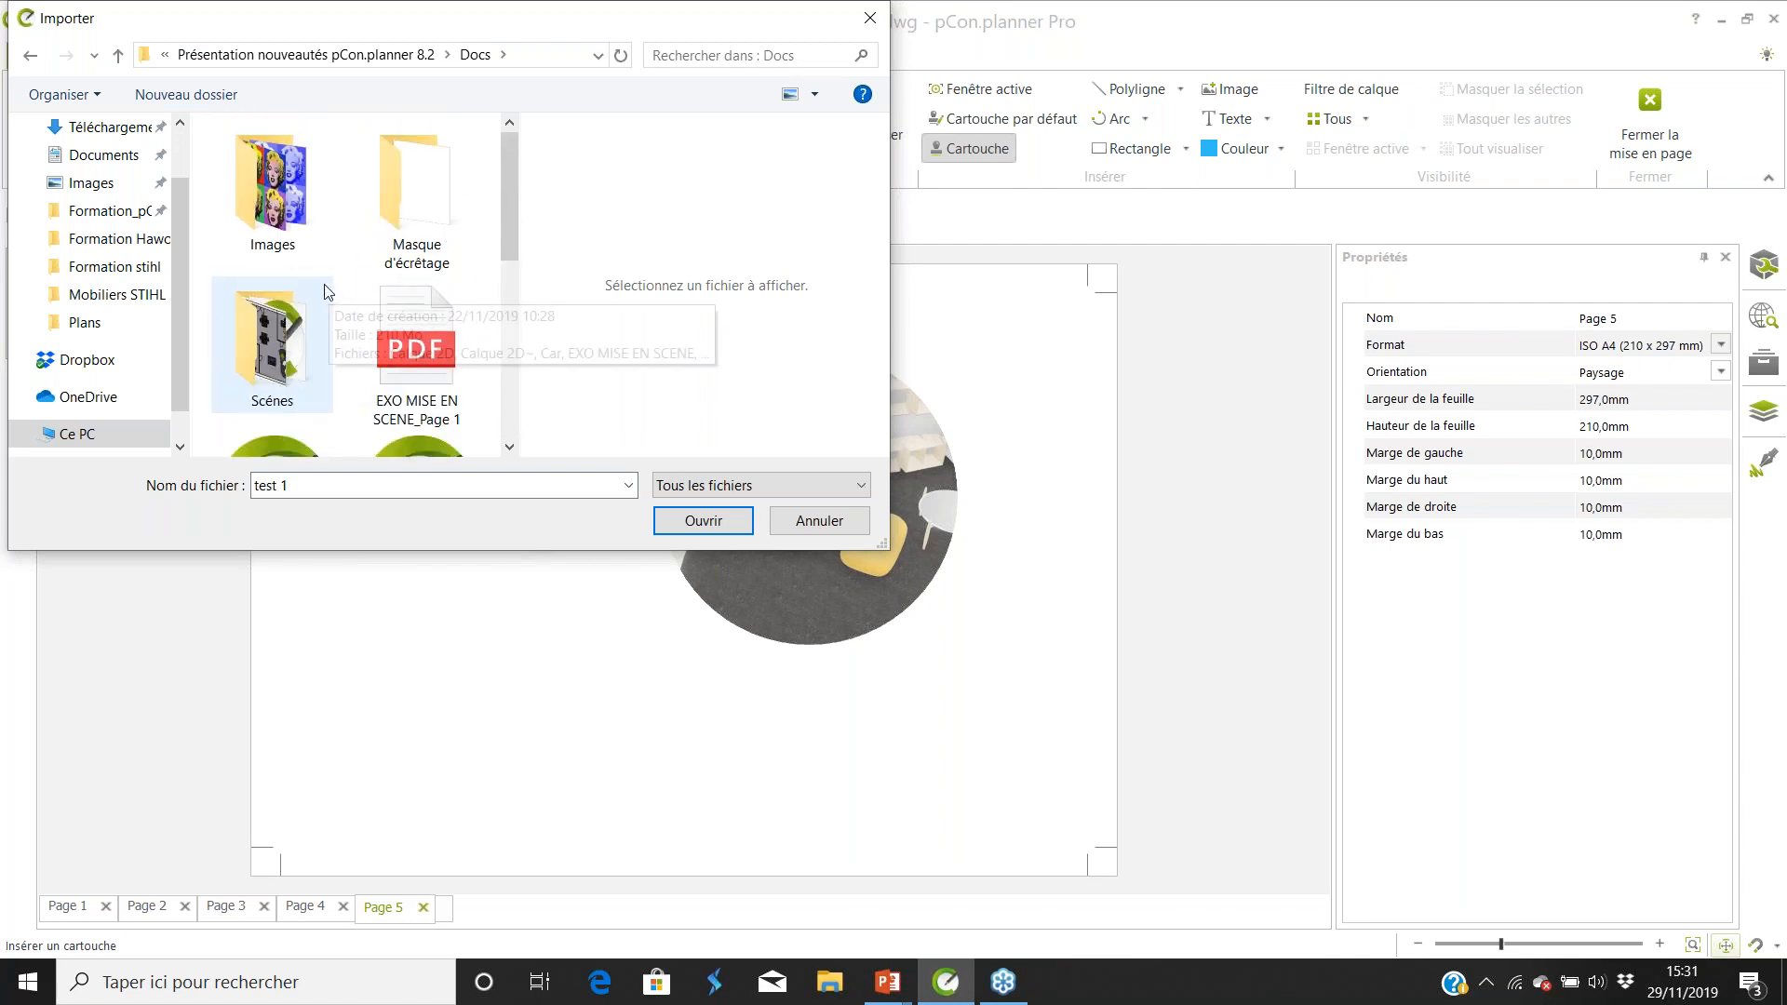
pyautogui.scroll(-1, 317, 296)
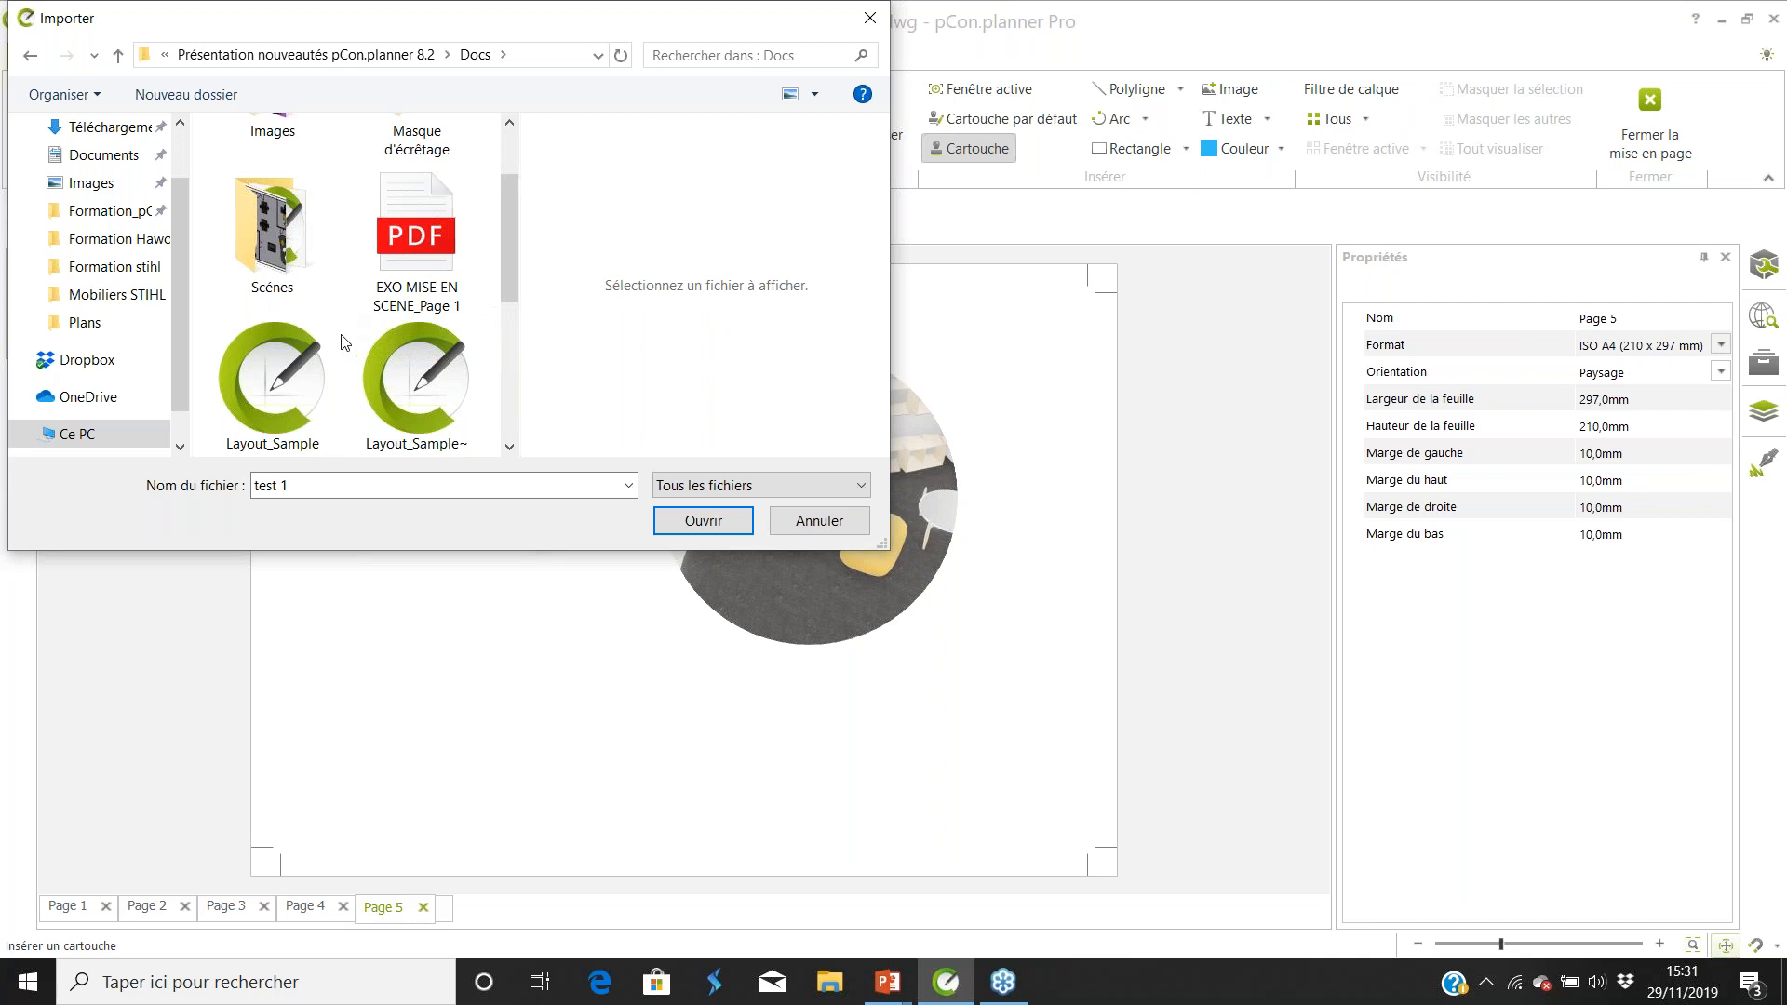
pyautogui.doubleClick(308, 275)
pyautogui.scroll(-3, 302, 270)
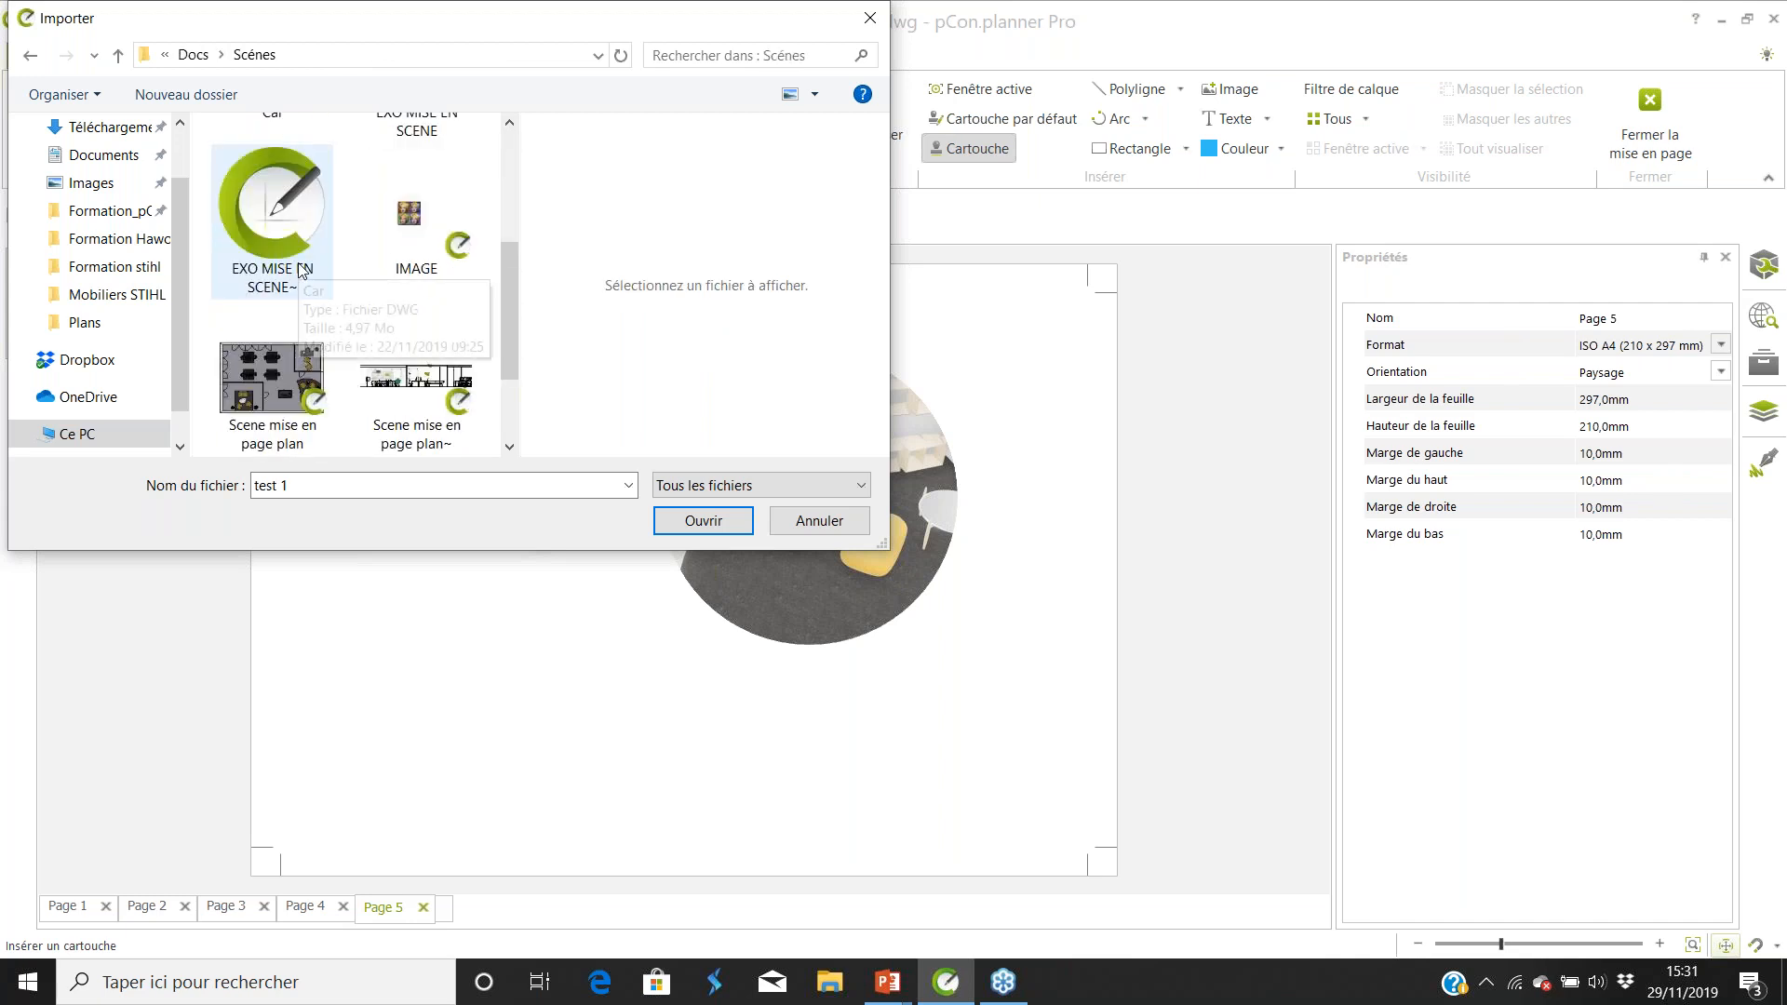
pyautogui.scroll(2, 389, 339)
pyautogui.scroll(2, 389, 339)
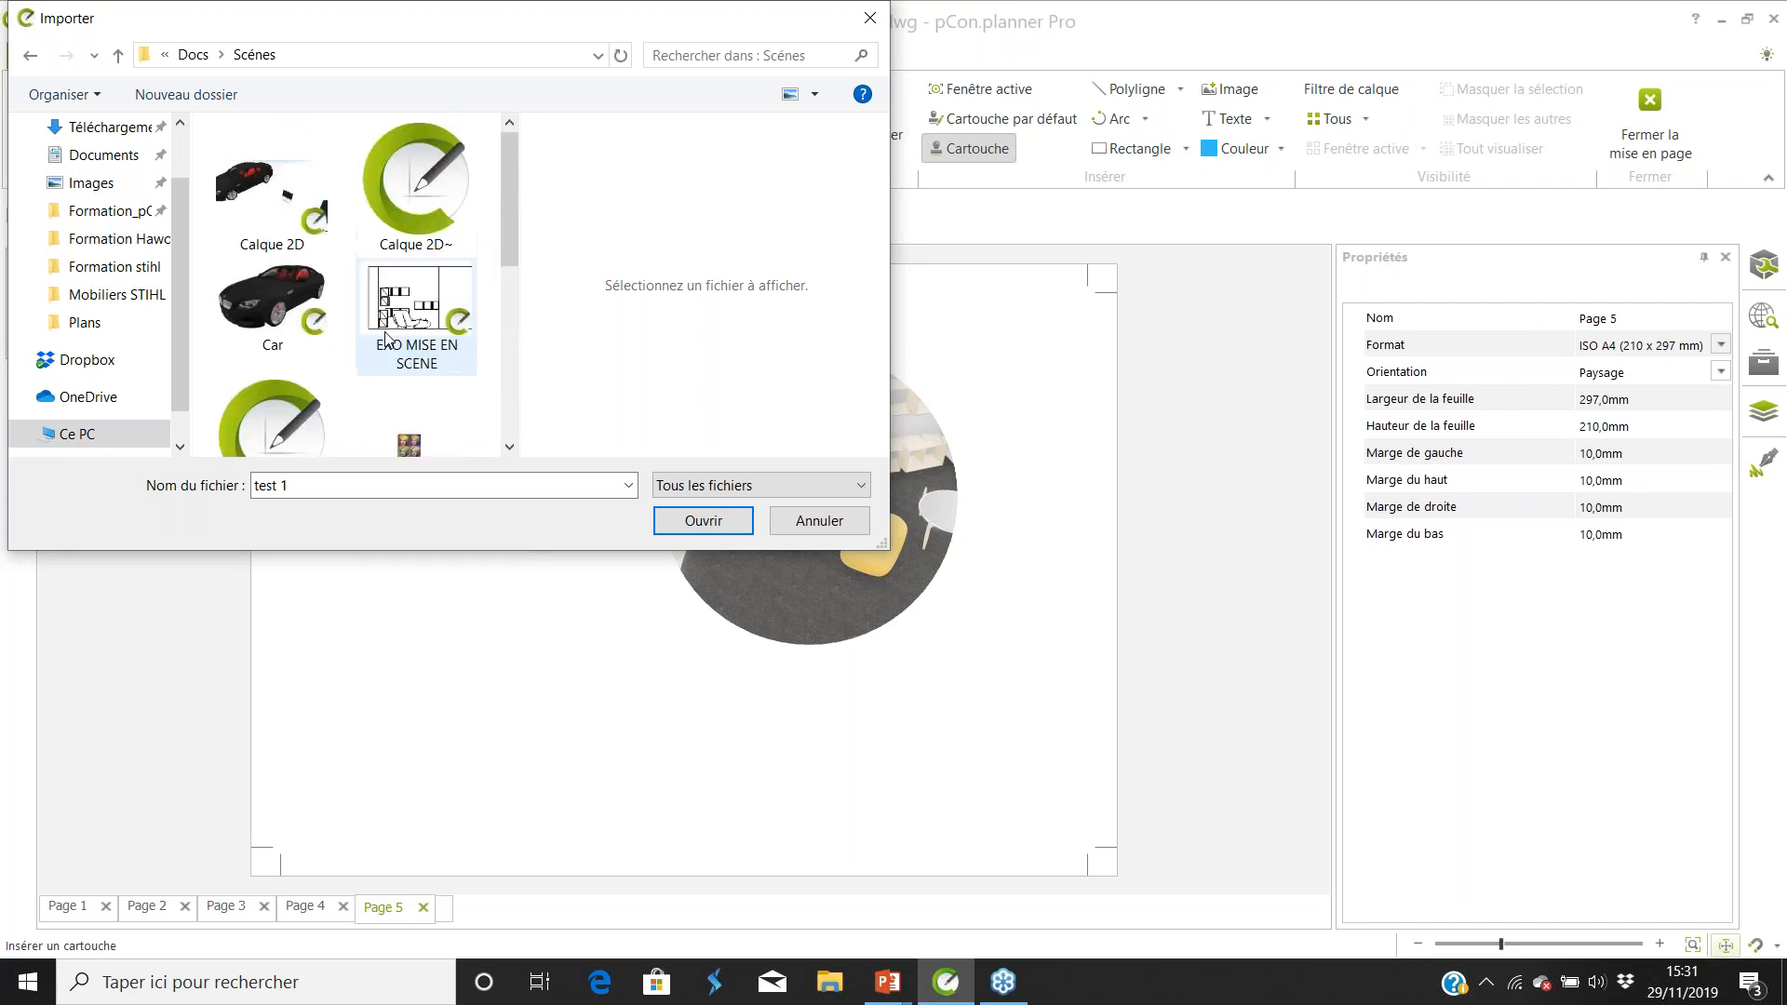
pyautogui.click(31, 58)
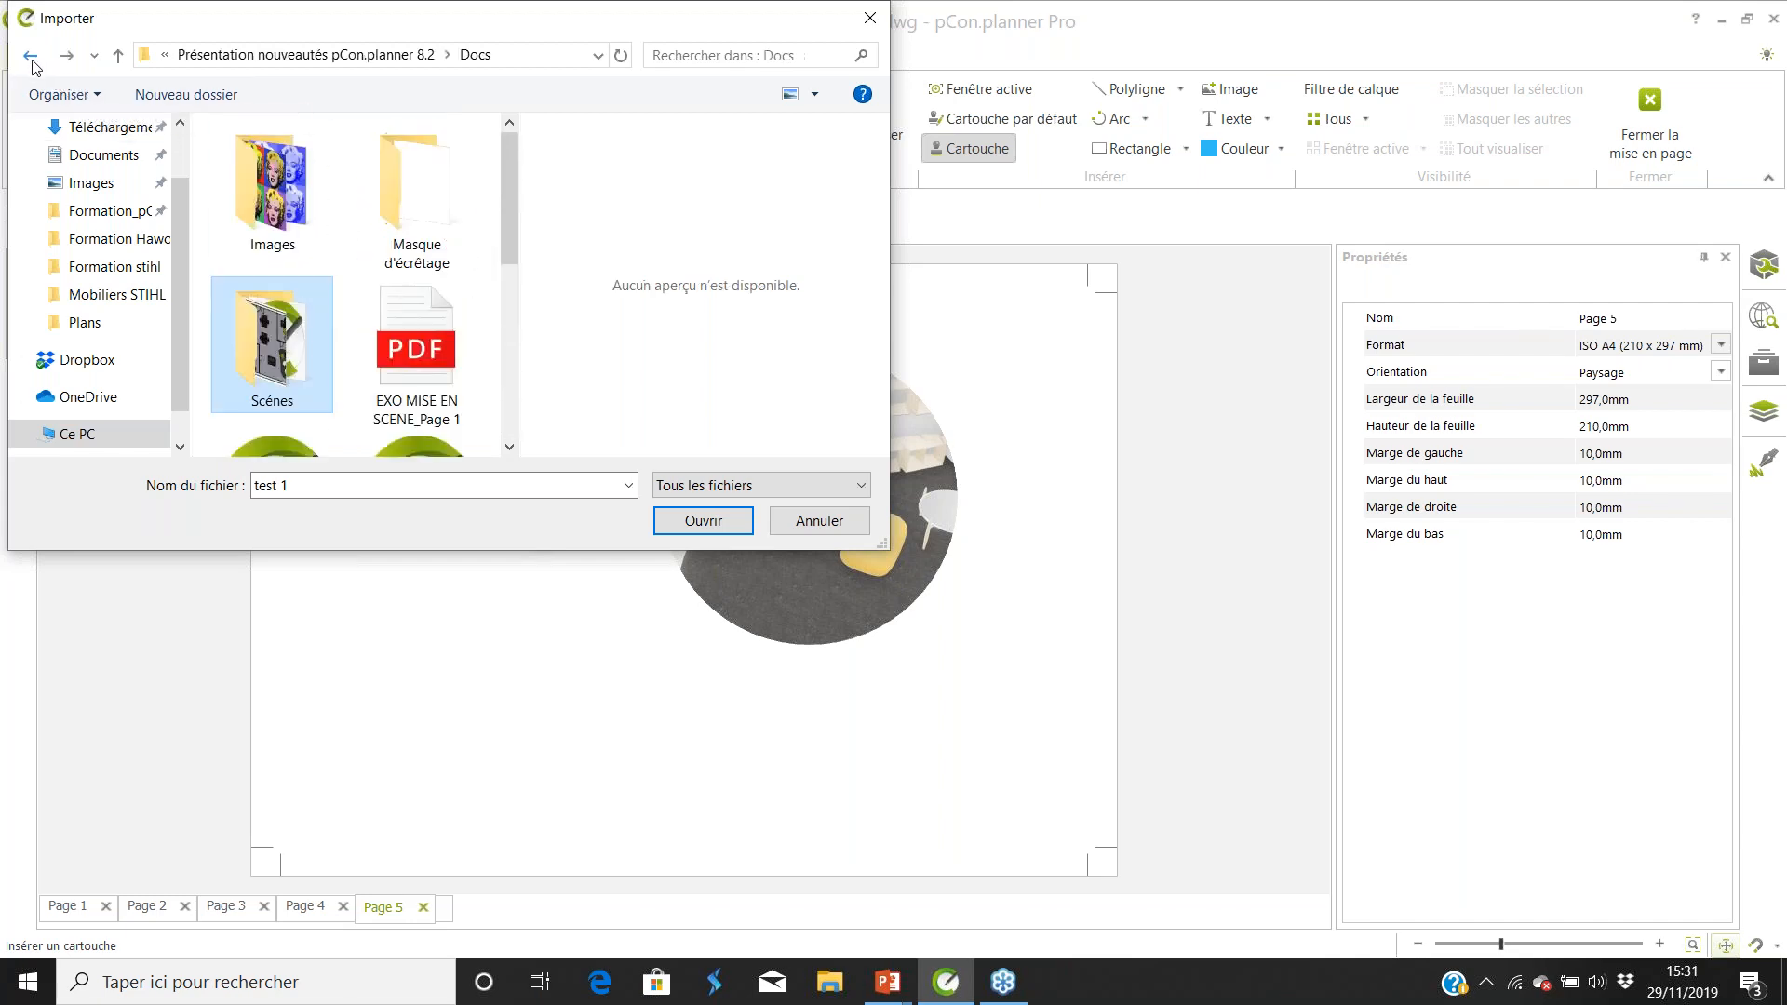
pyautogui.doubleClick(408, 228)
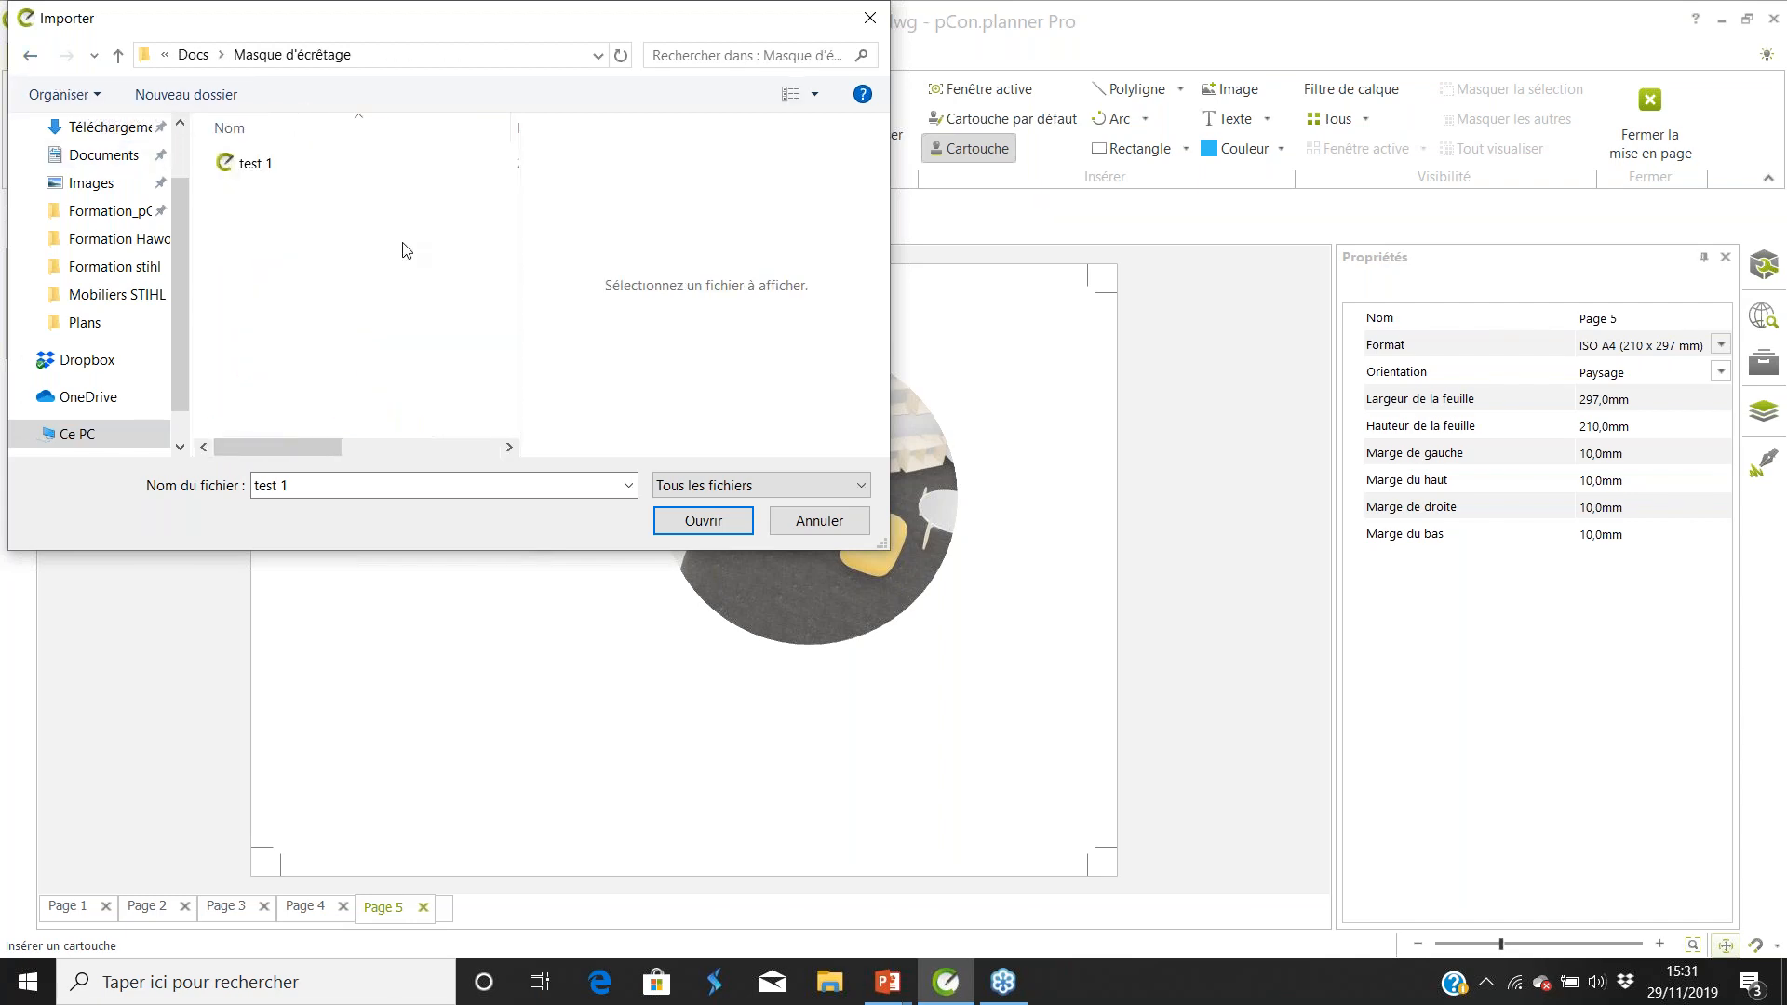
pyautogui.click(30, 58)
pyautogui.scroll(-5, 363, 226)
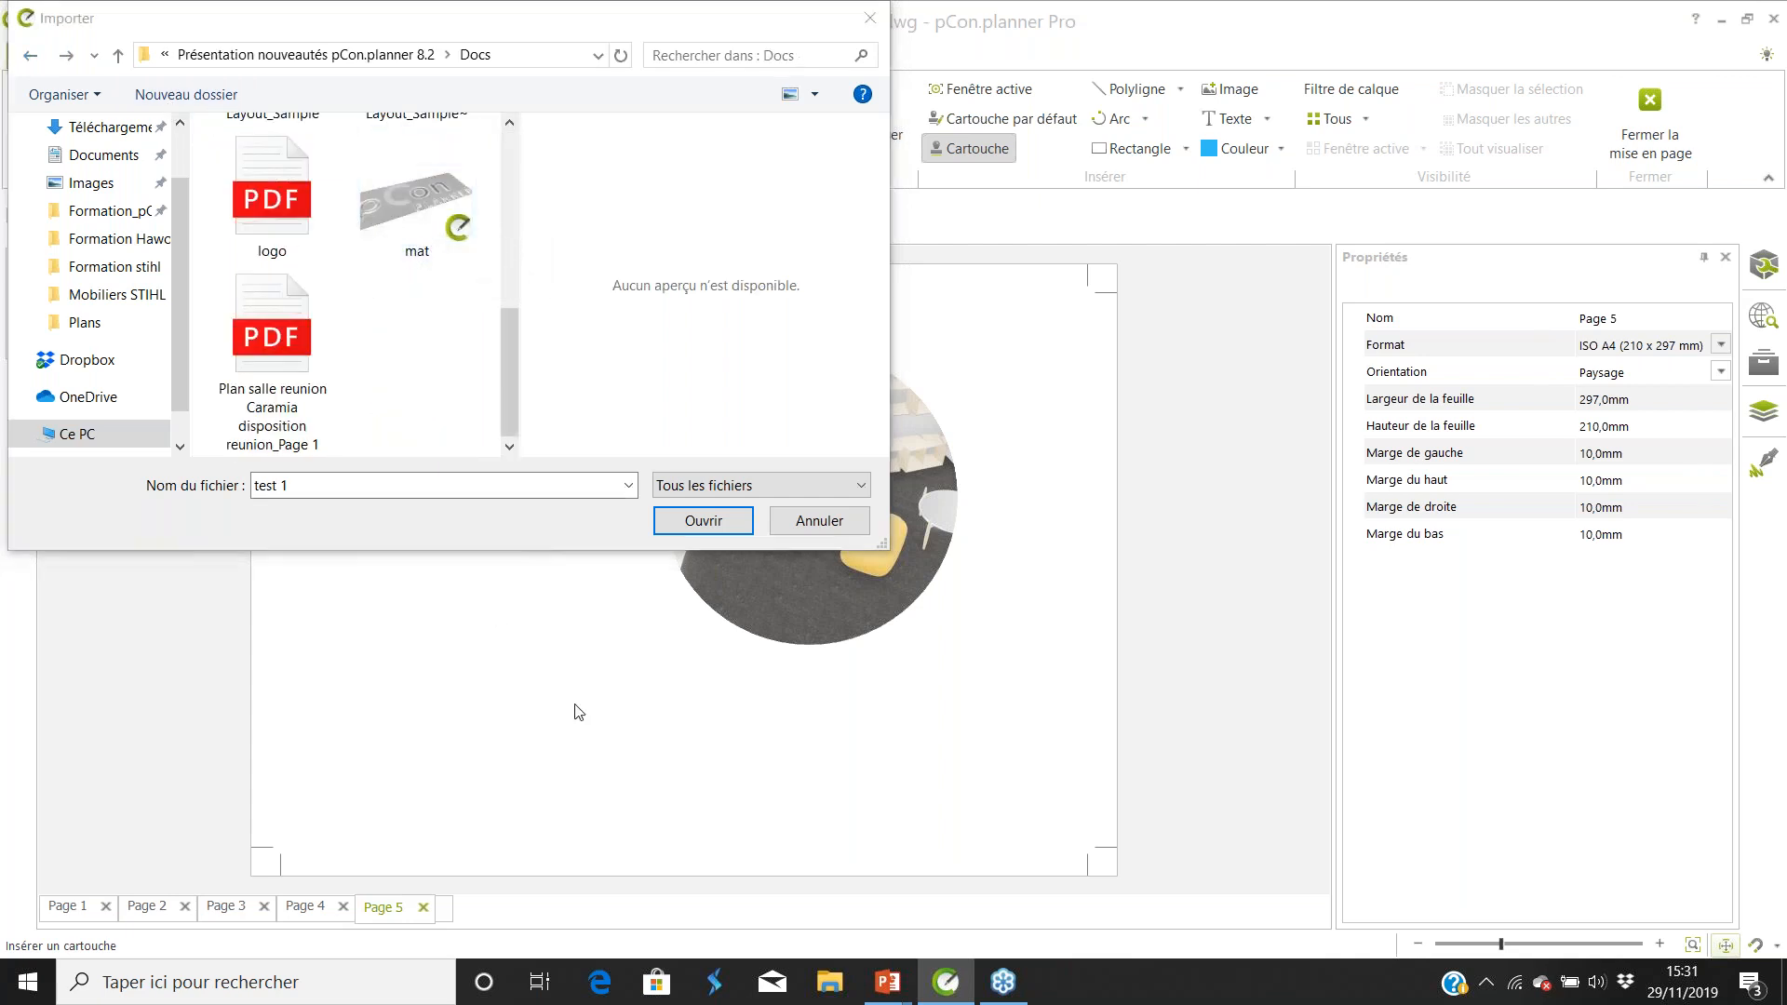
pyautogui.click(869, 18)
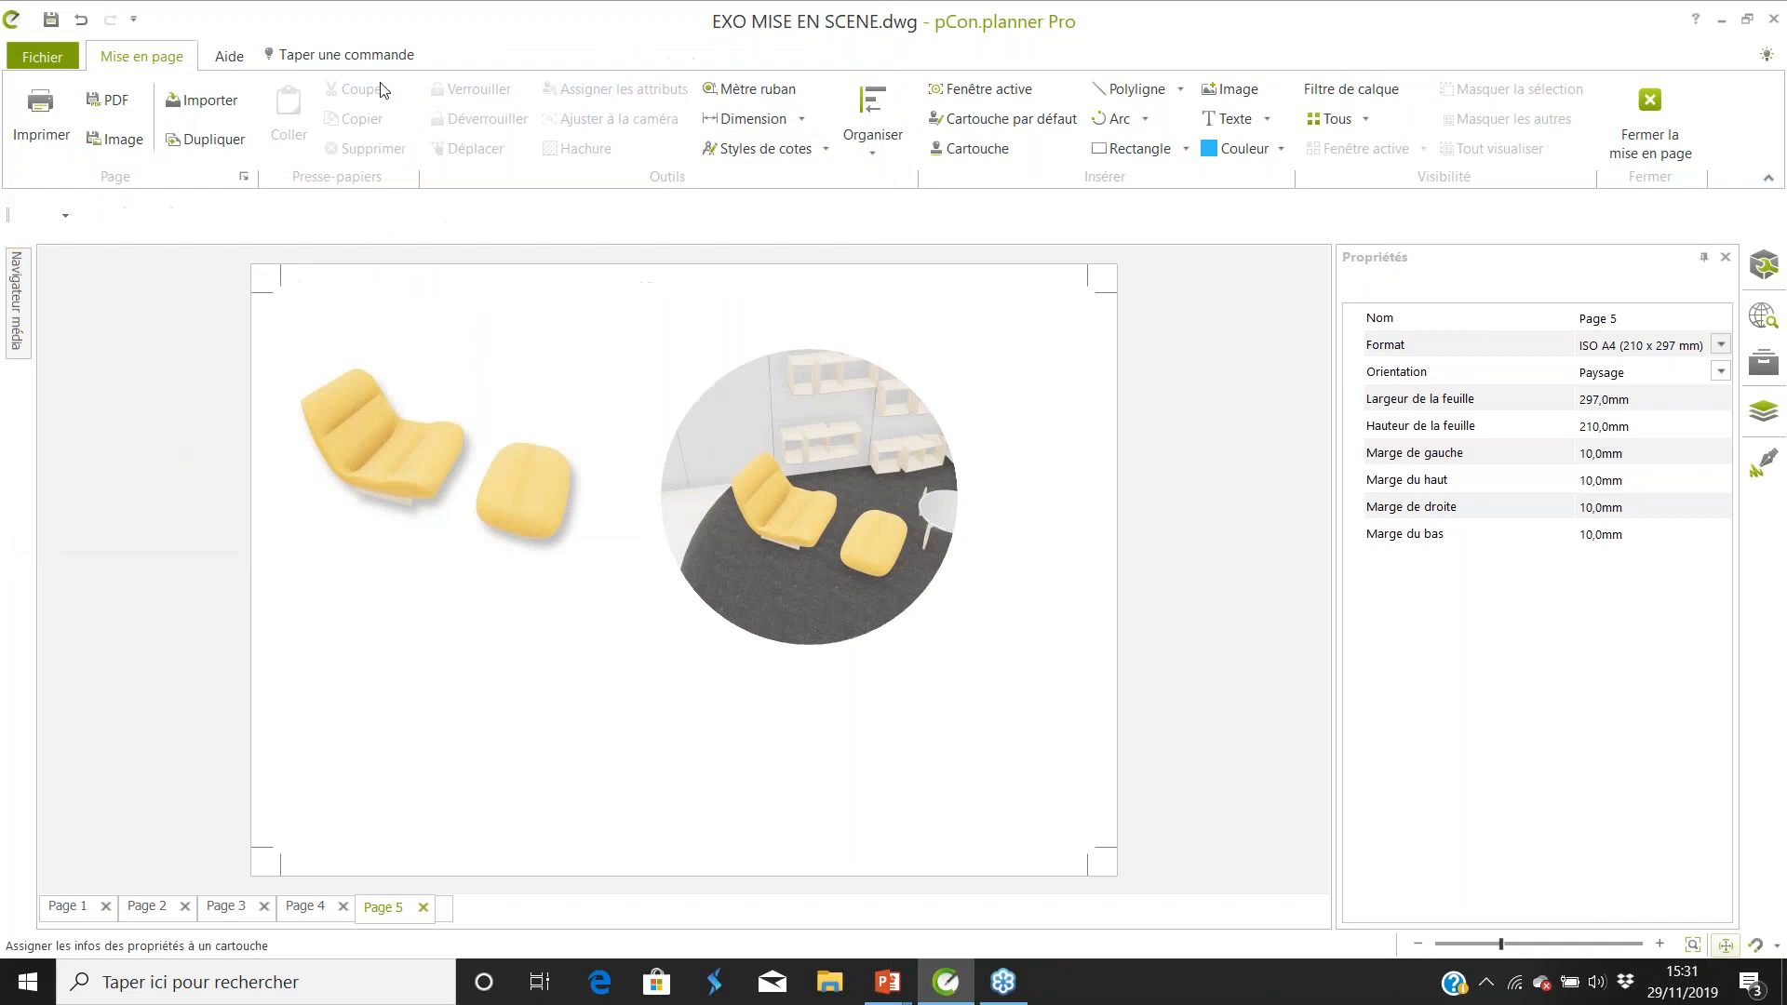
# Return to the plan and start saving the selected title block to Bureau > Présentation nouveautés pCon.planner 8.2 > Docs.
pyautogui.click(1662, 126)
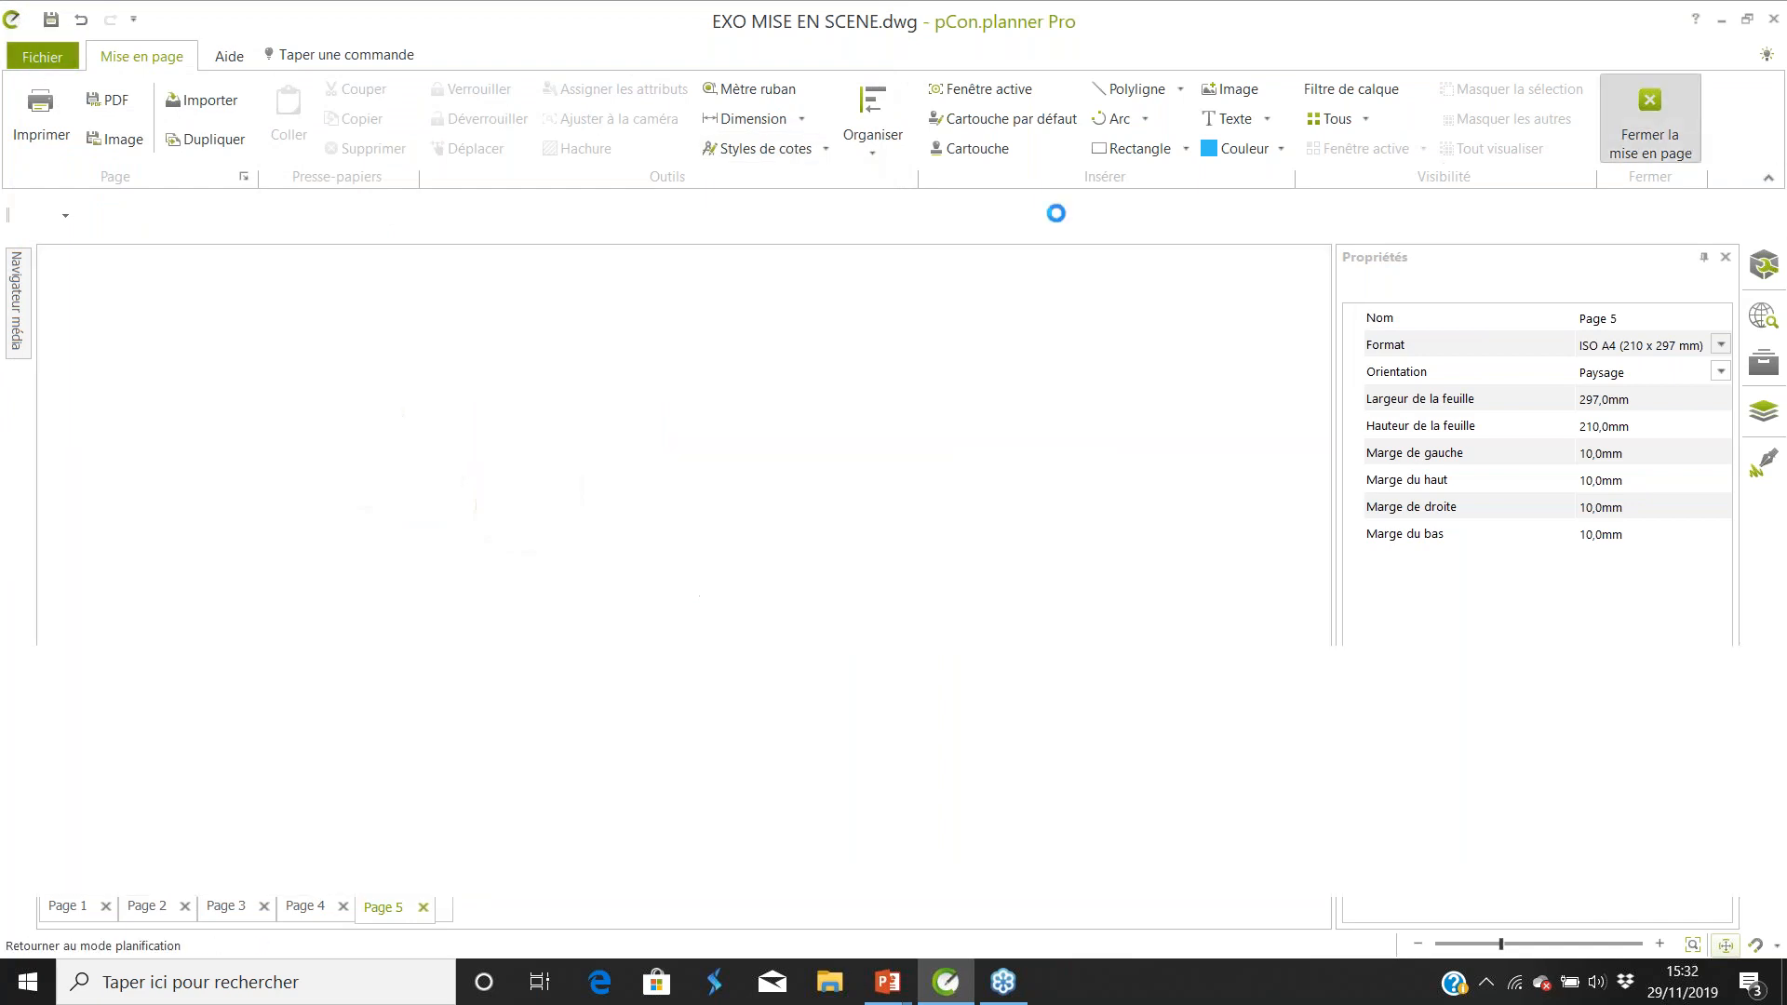
pyautogui.click(68, 58)
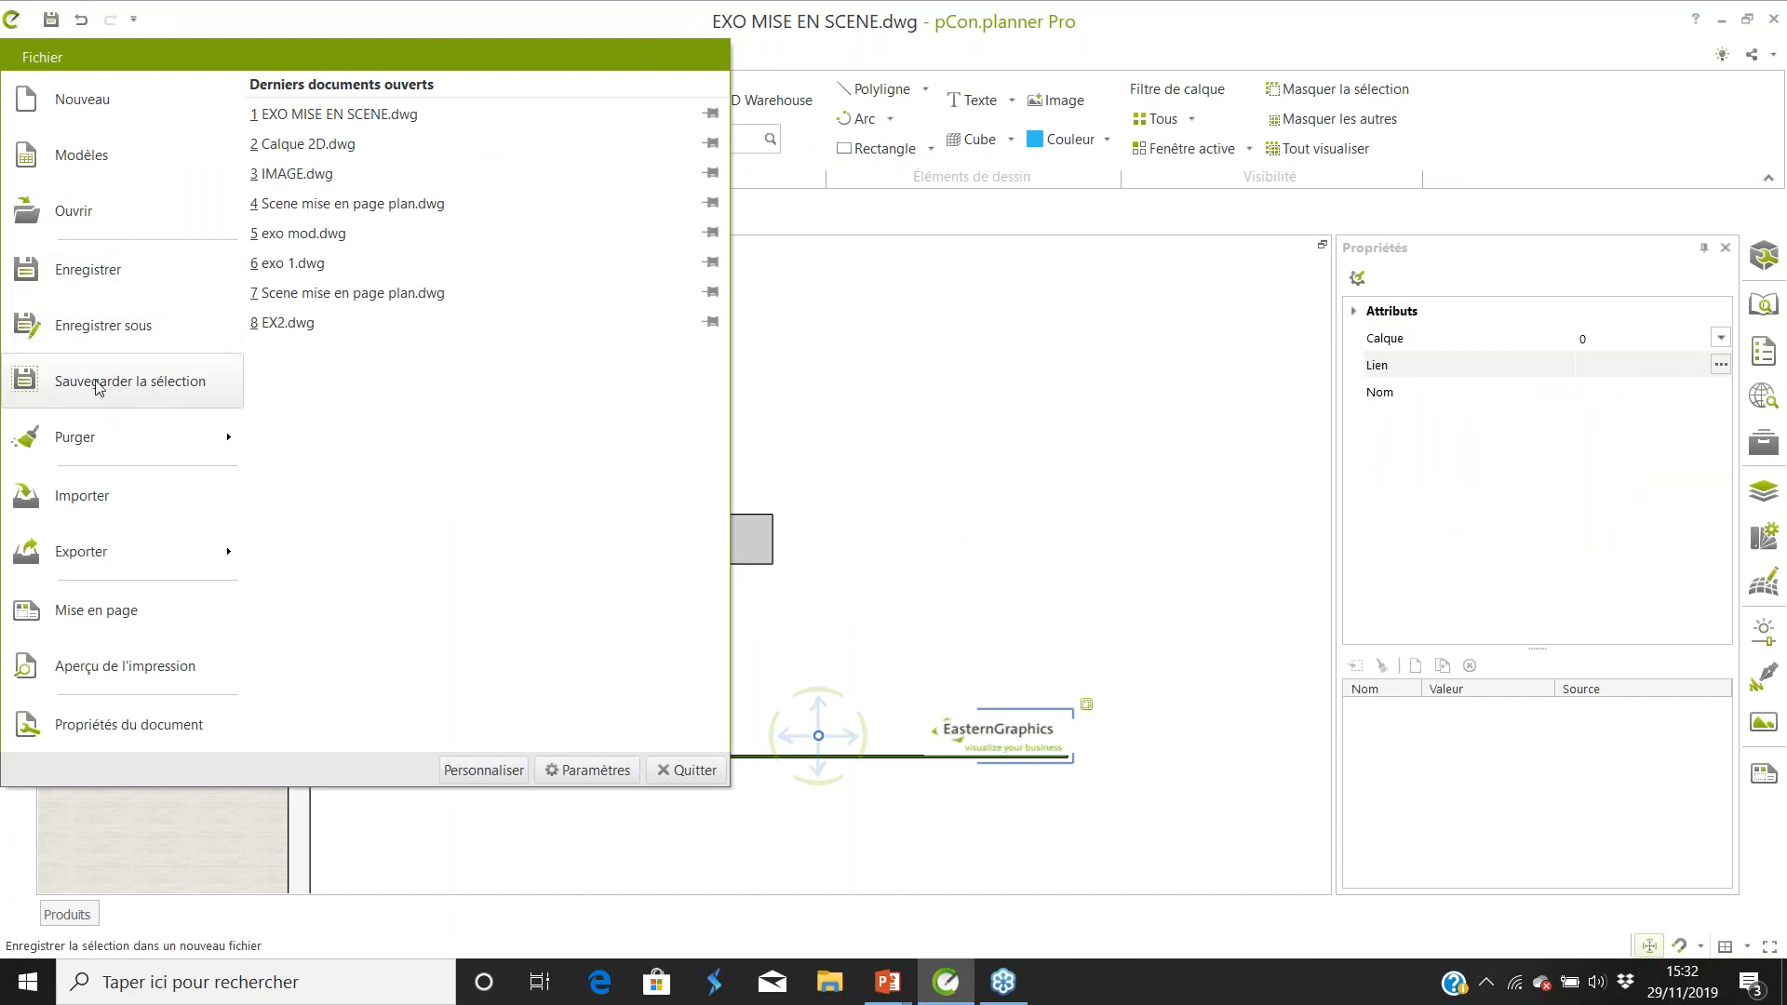
pyautogui.click(101, 384)
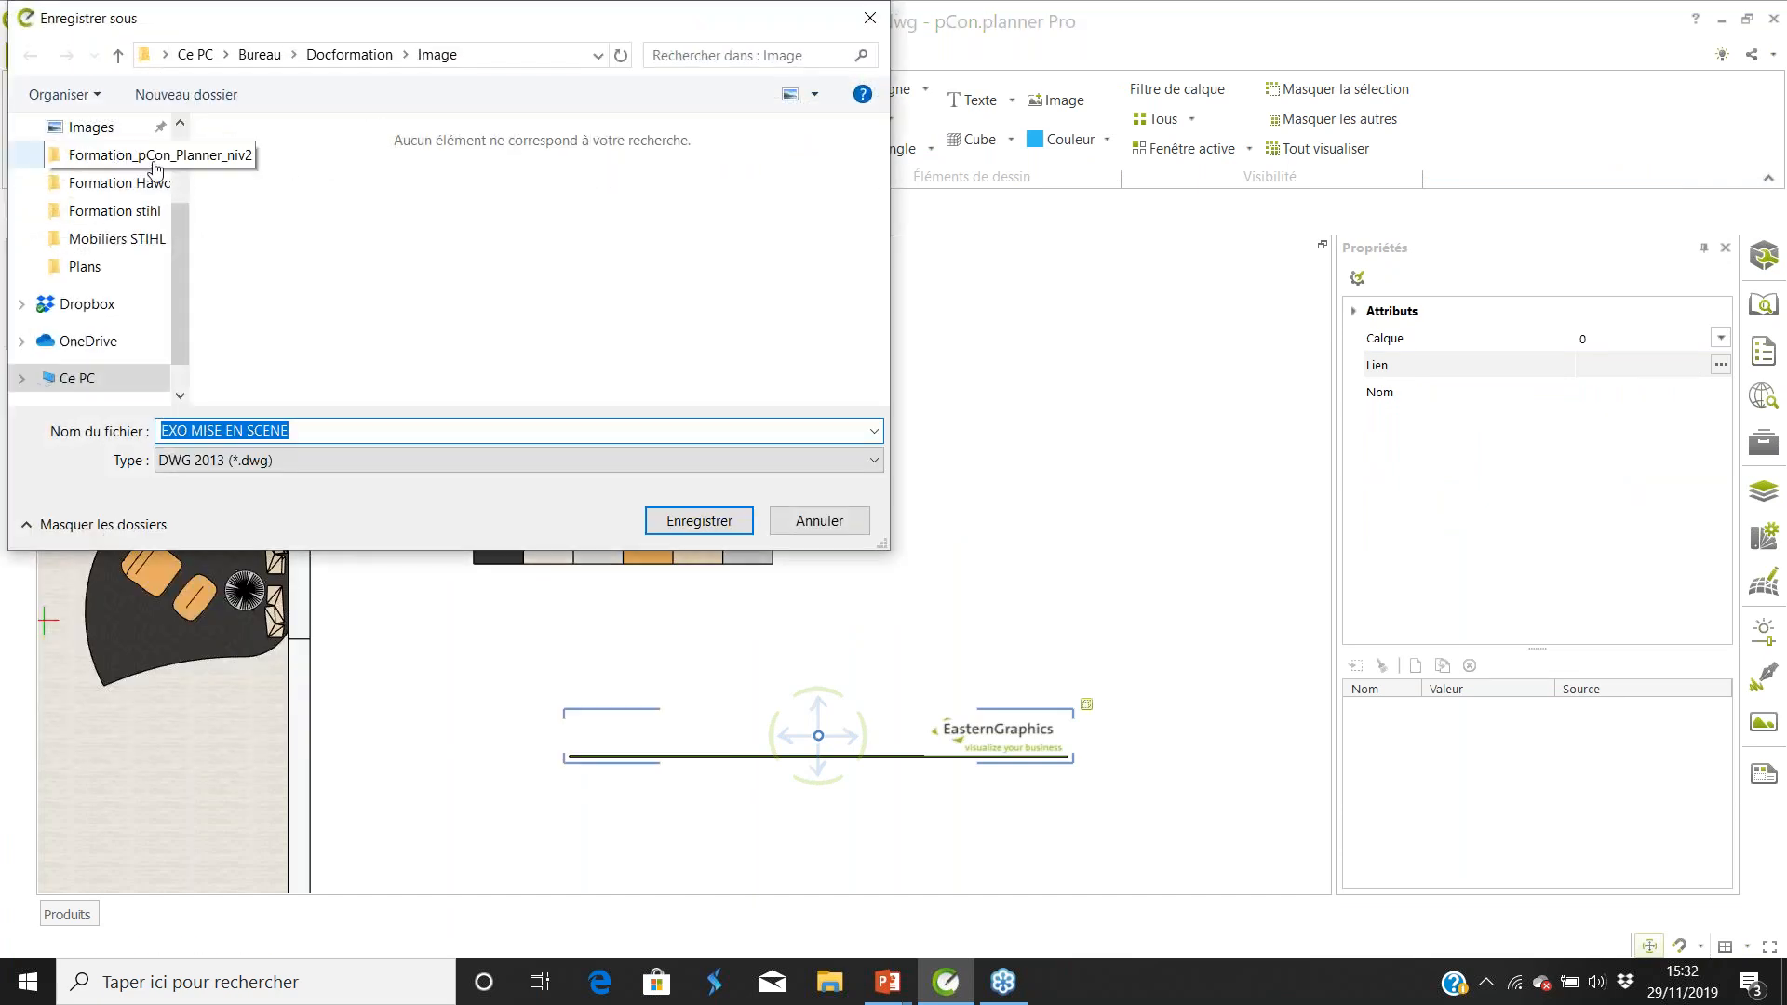
pyautogui.click(247, 57)
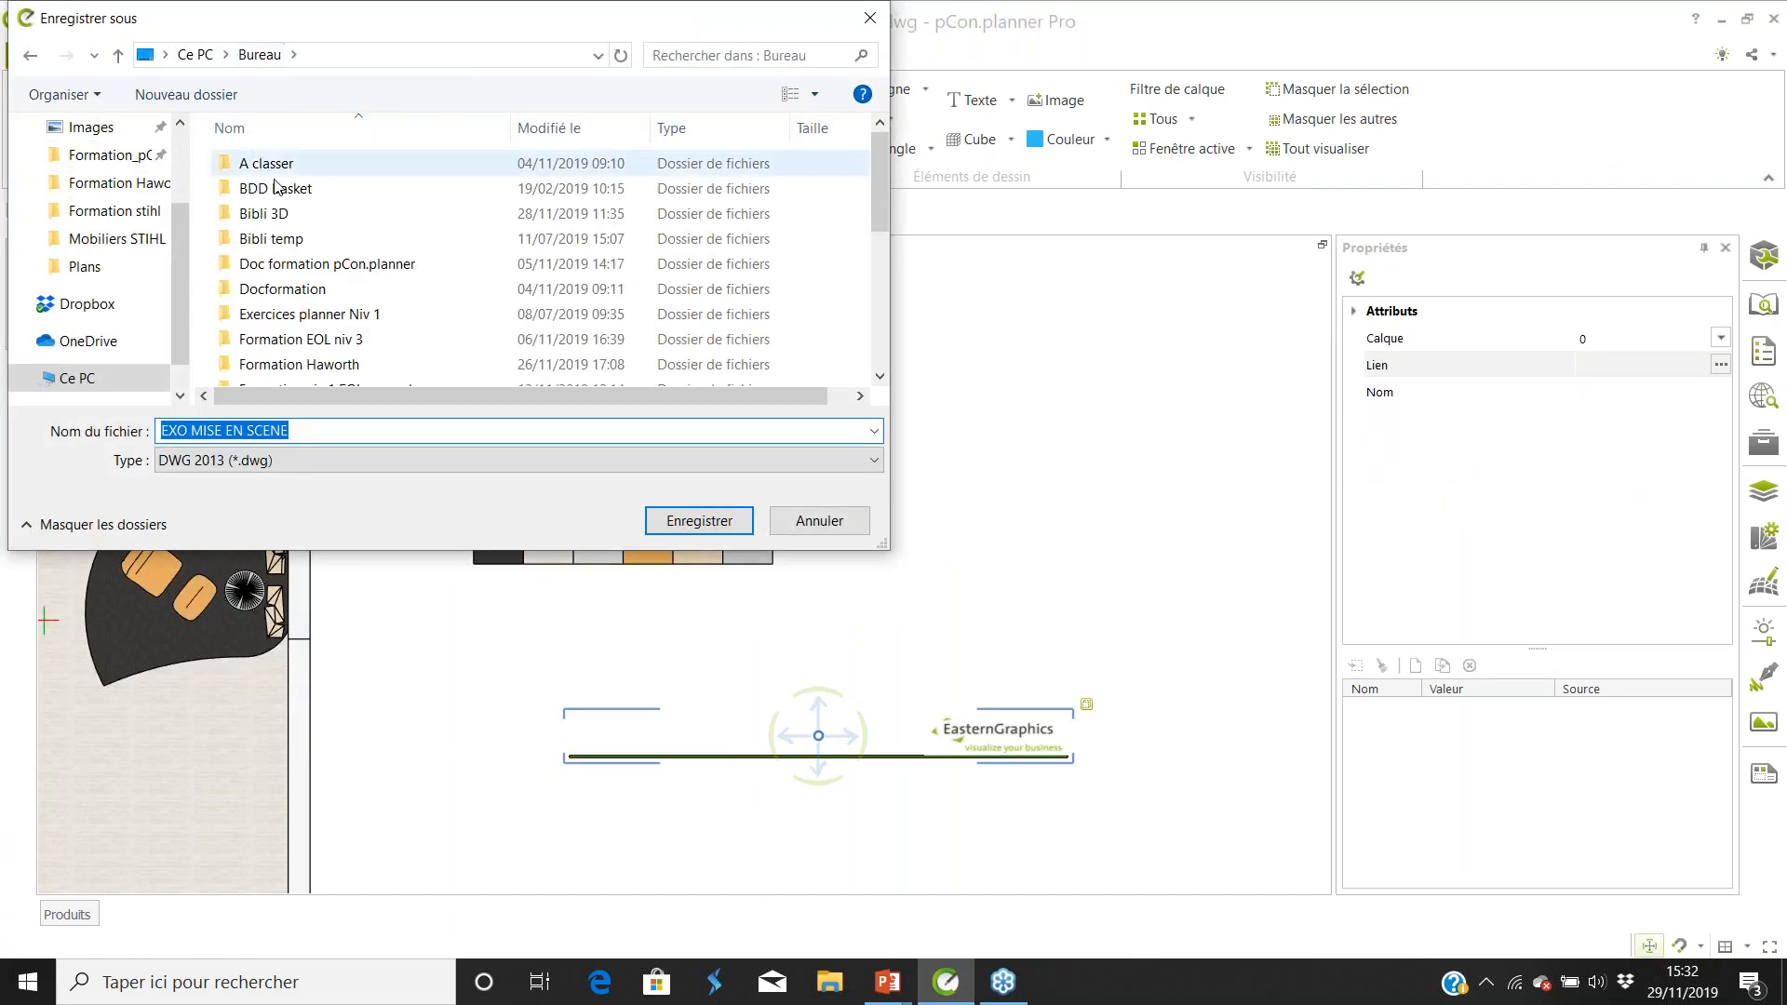
pyautogui.scroll(-1, 349, 279)
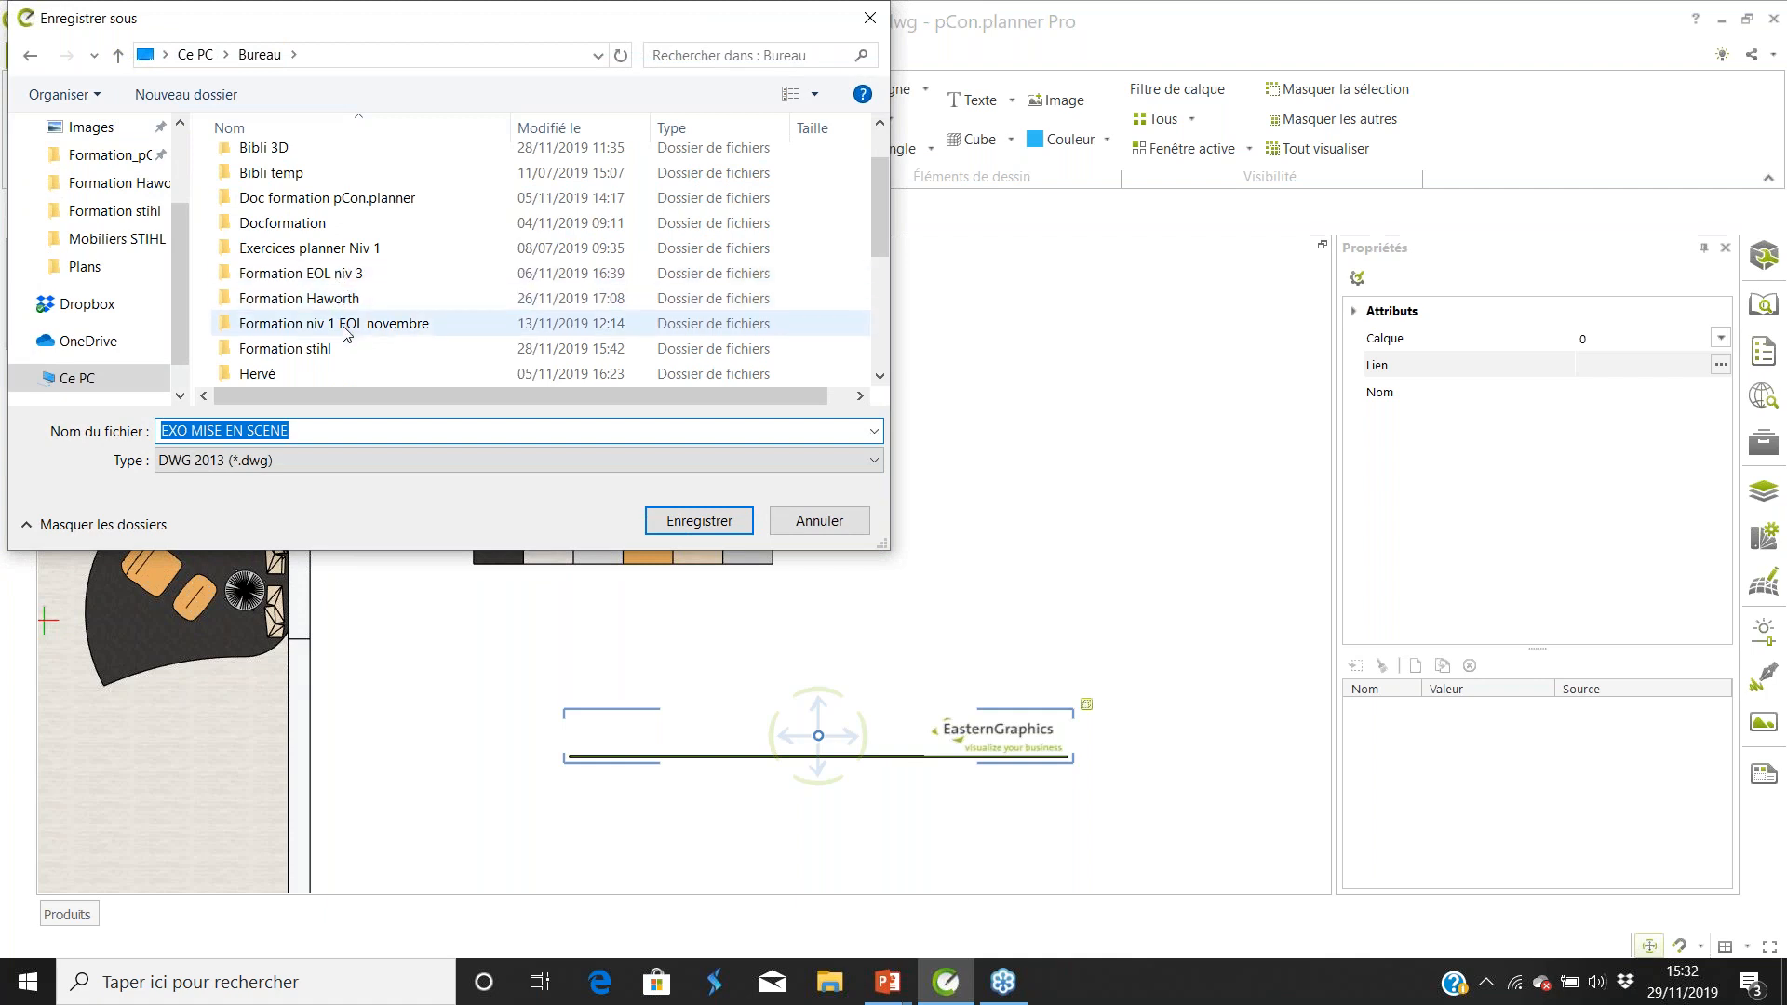
pyautogui.scroll(-2, 342, 331)
pyautogui.scroll(-1, 346, 339)
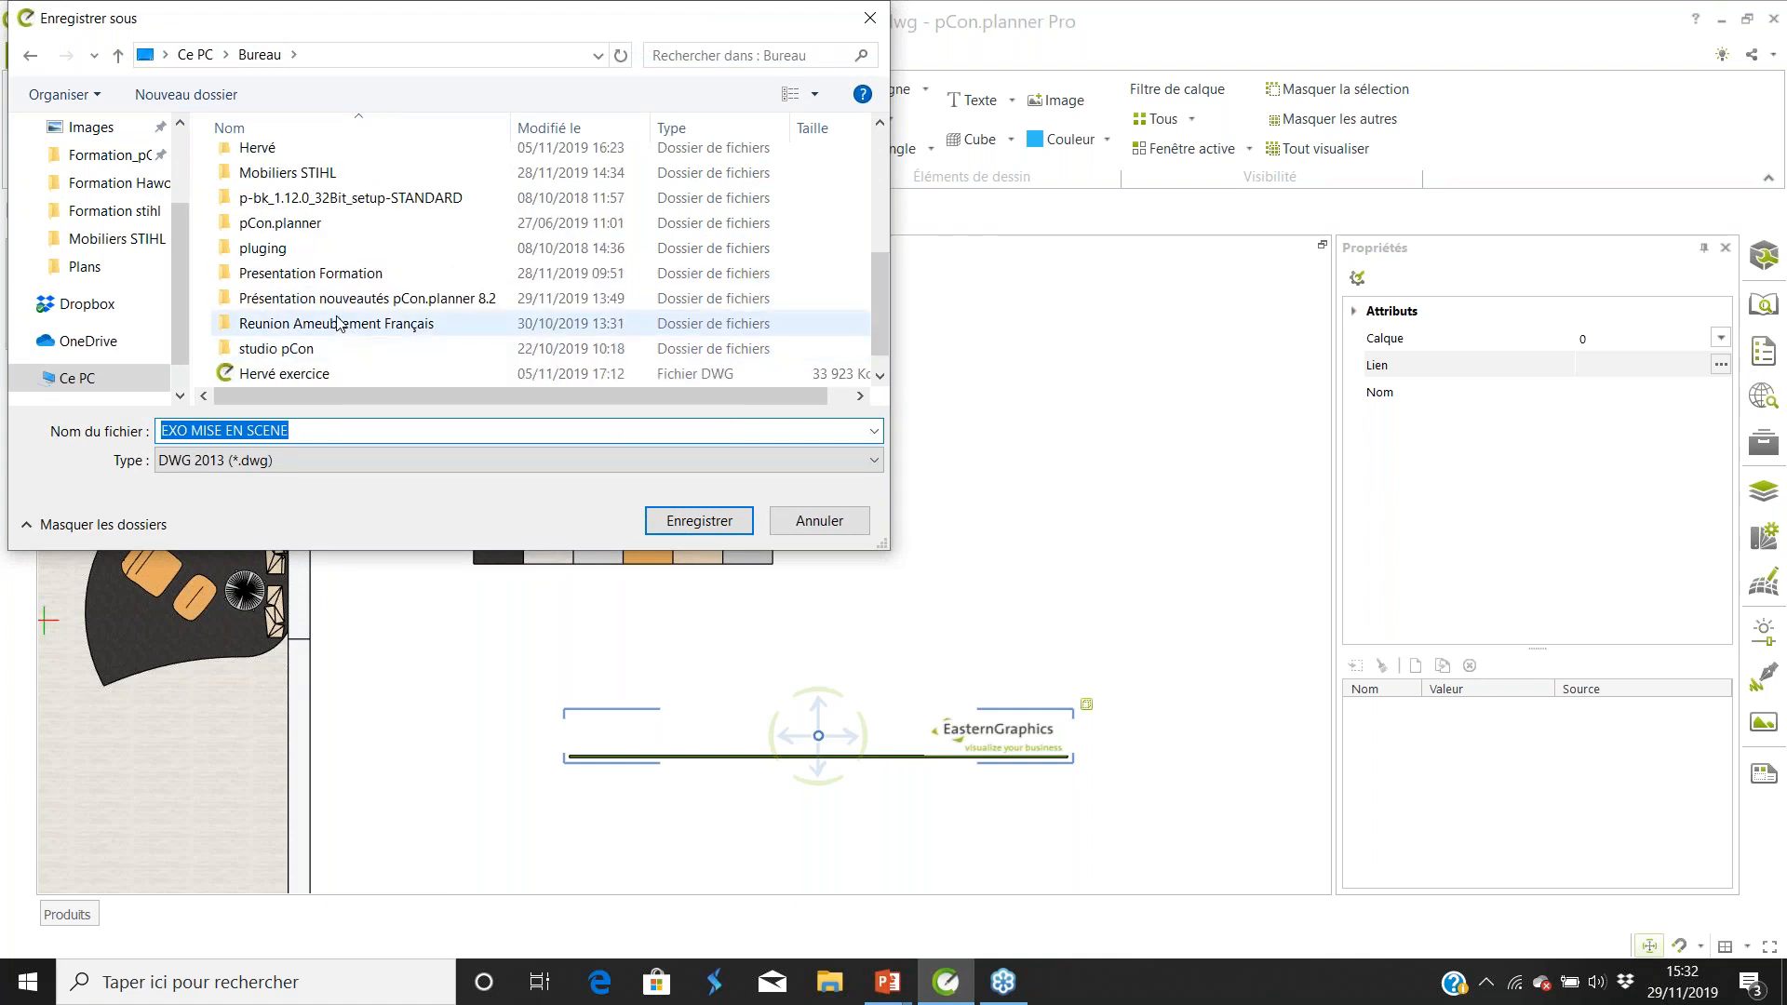
pyautogui.click(336, 301)
pyautogui.doubleClick(336, 300)
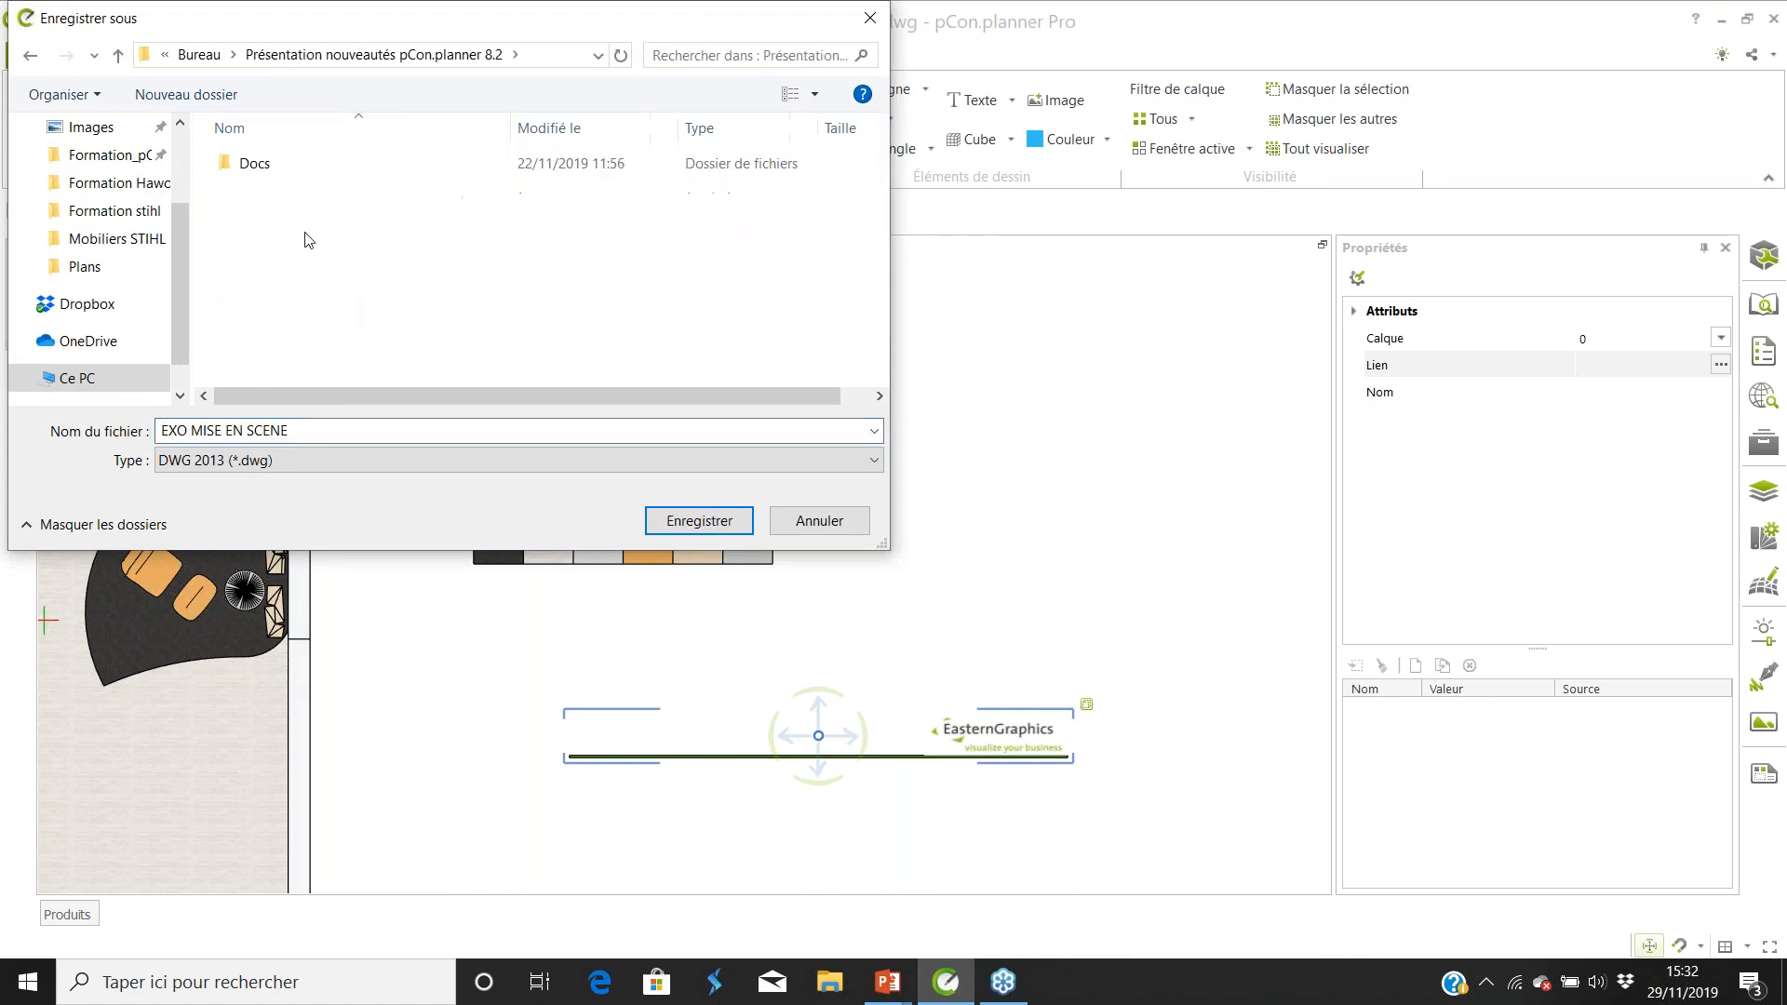
pyautogui.click(257, 162)
pyautogui.doubleClick(257, 162)
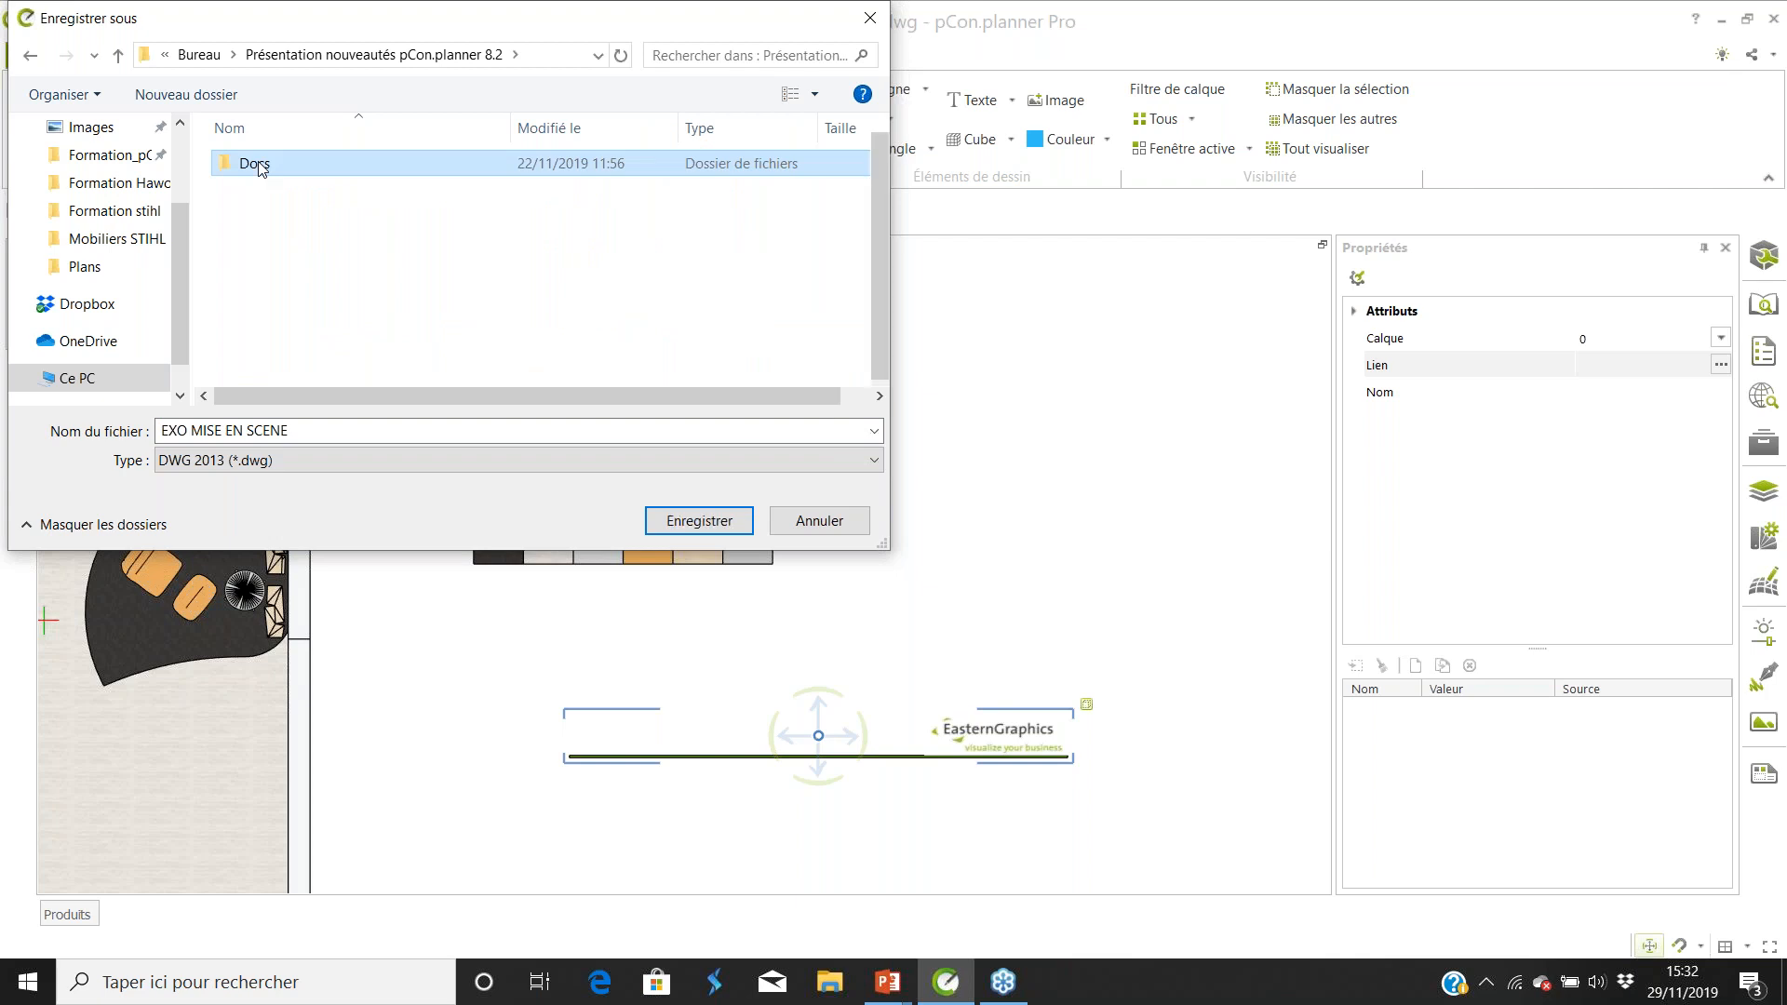
# Name the title block file "cartouche" and save it as DWG 2013.
pyautogui.click(324, 424)
pyautogui.write('car')
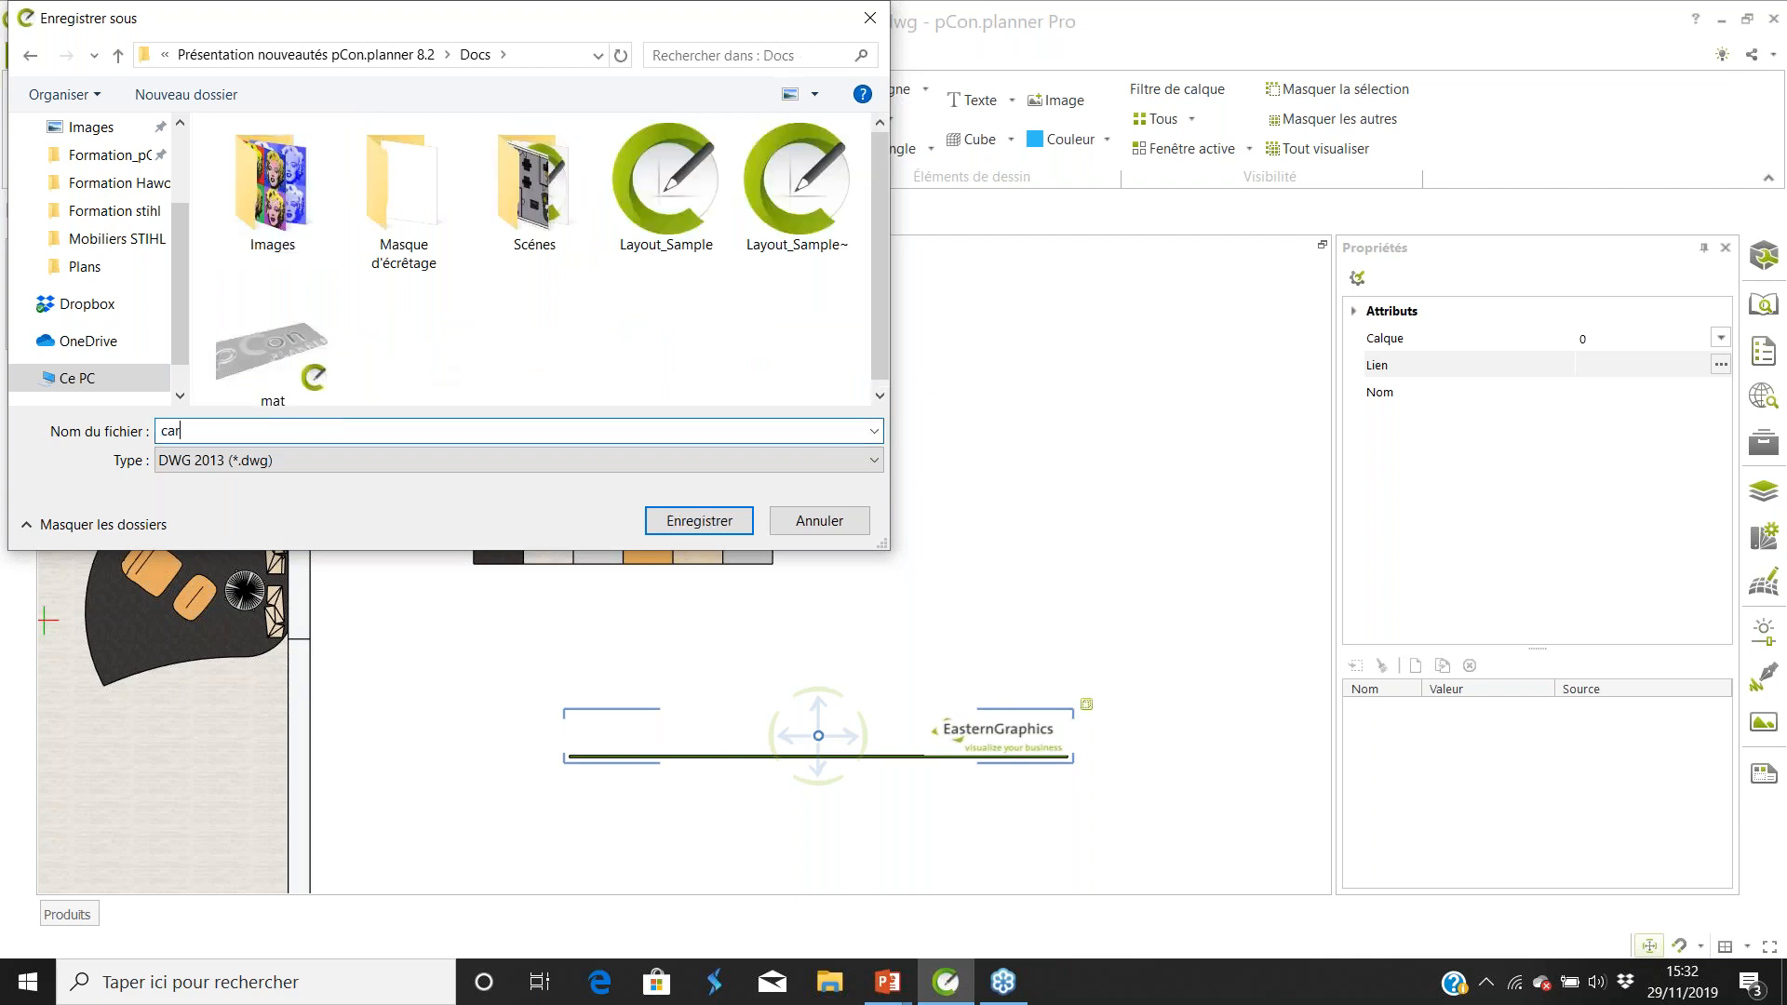
pyautogui.write('touche')
pyautogui.click(730, 519)
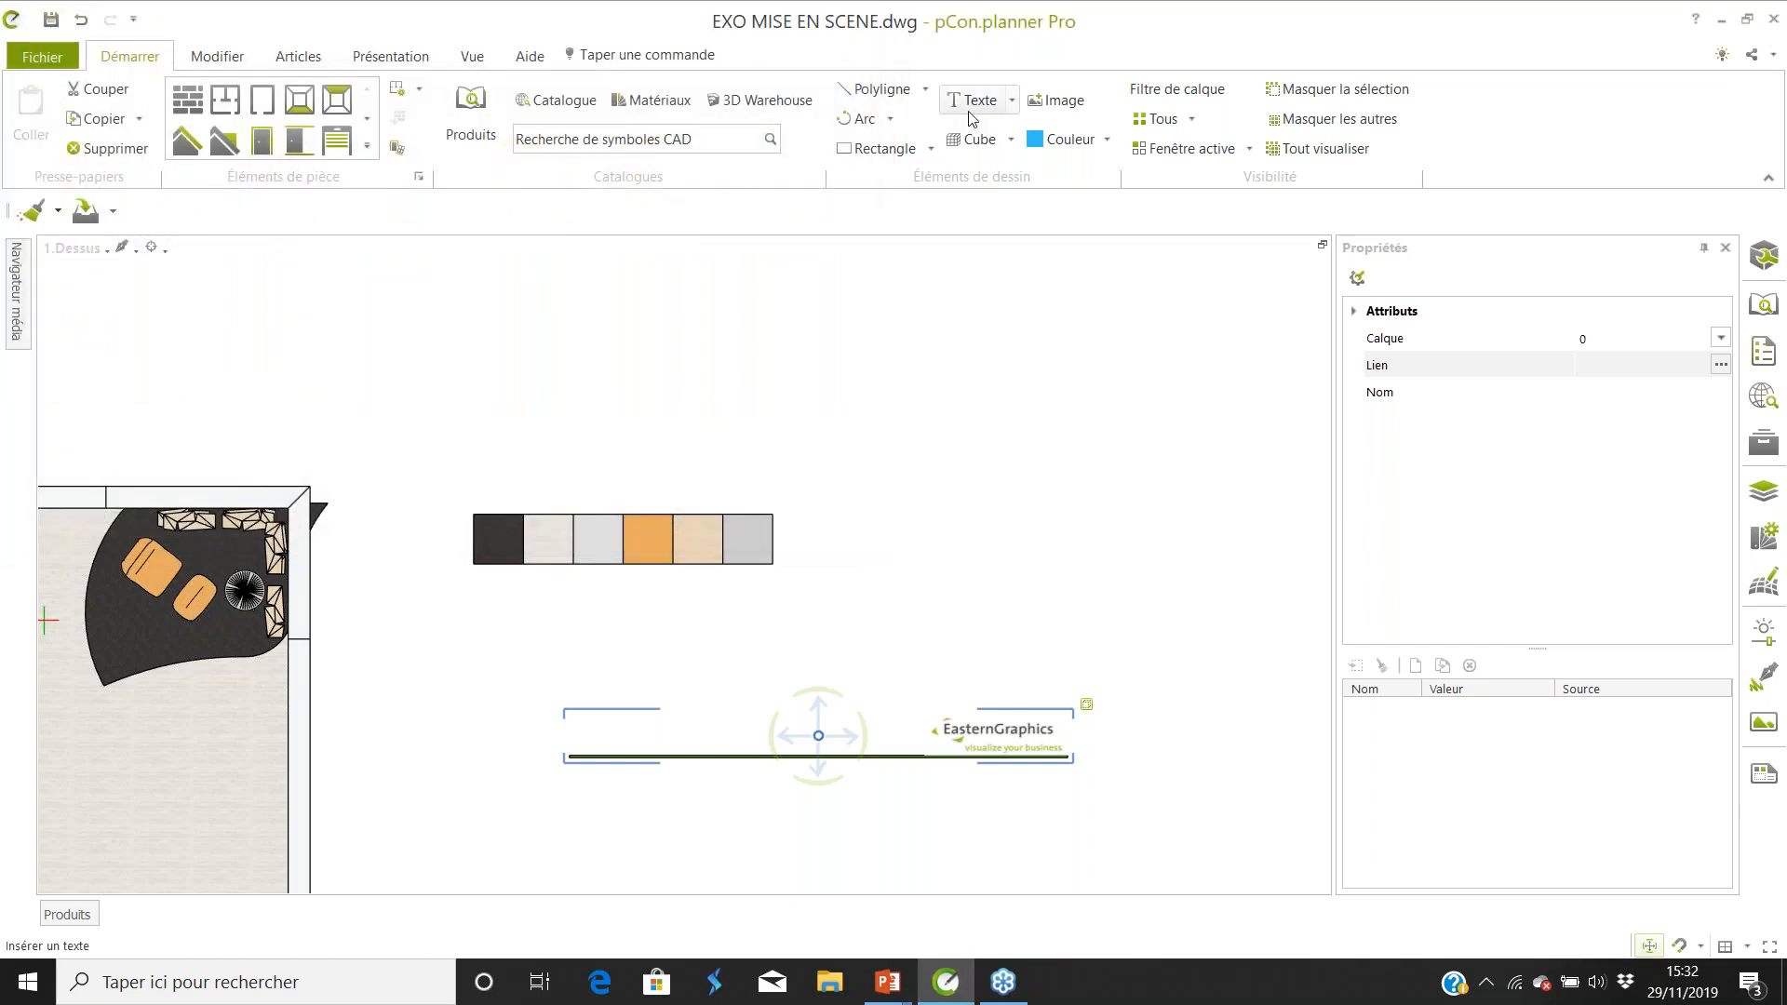
# Return to the page layout and insert the "cartouche" title block from the Docs folder on Page 5.
pyautogui.click(389, 59)
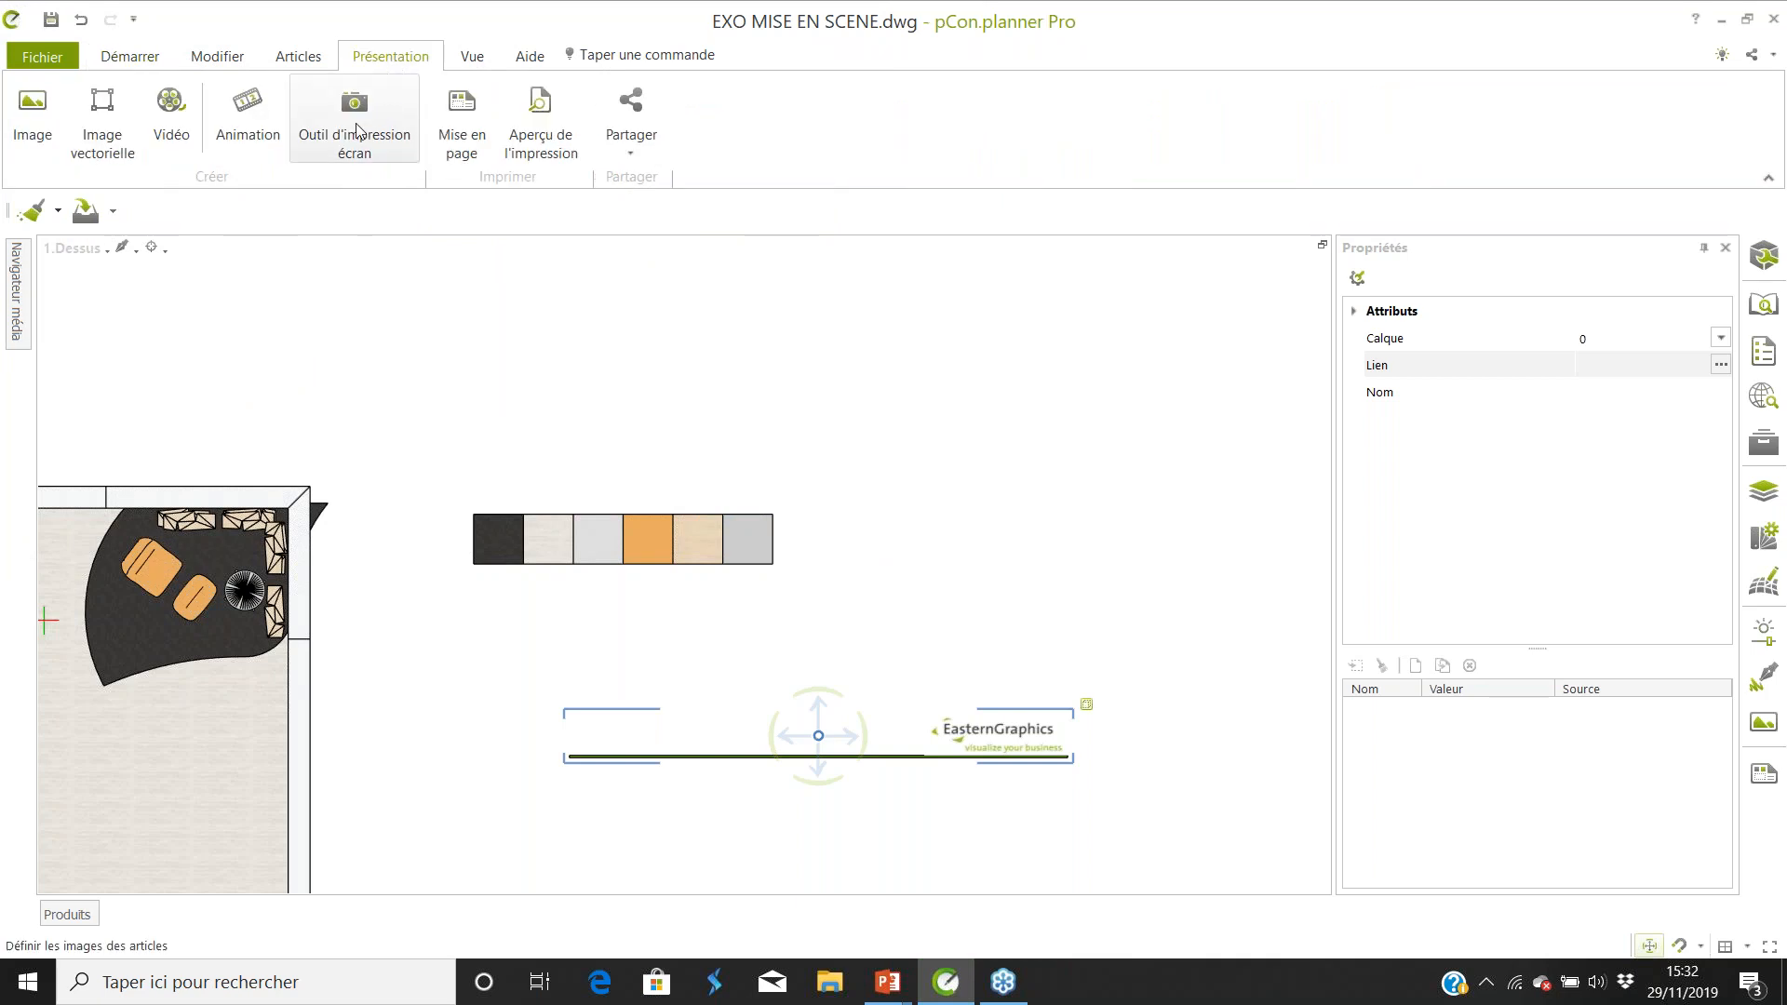
pyautogui.click(446, 126)
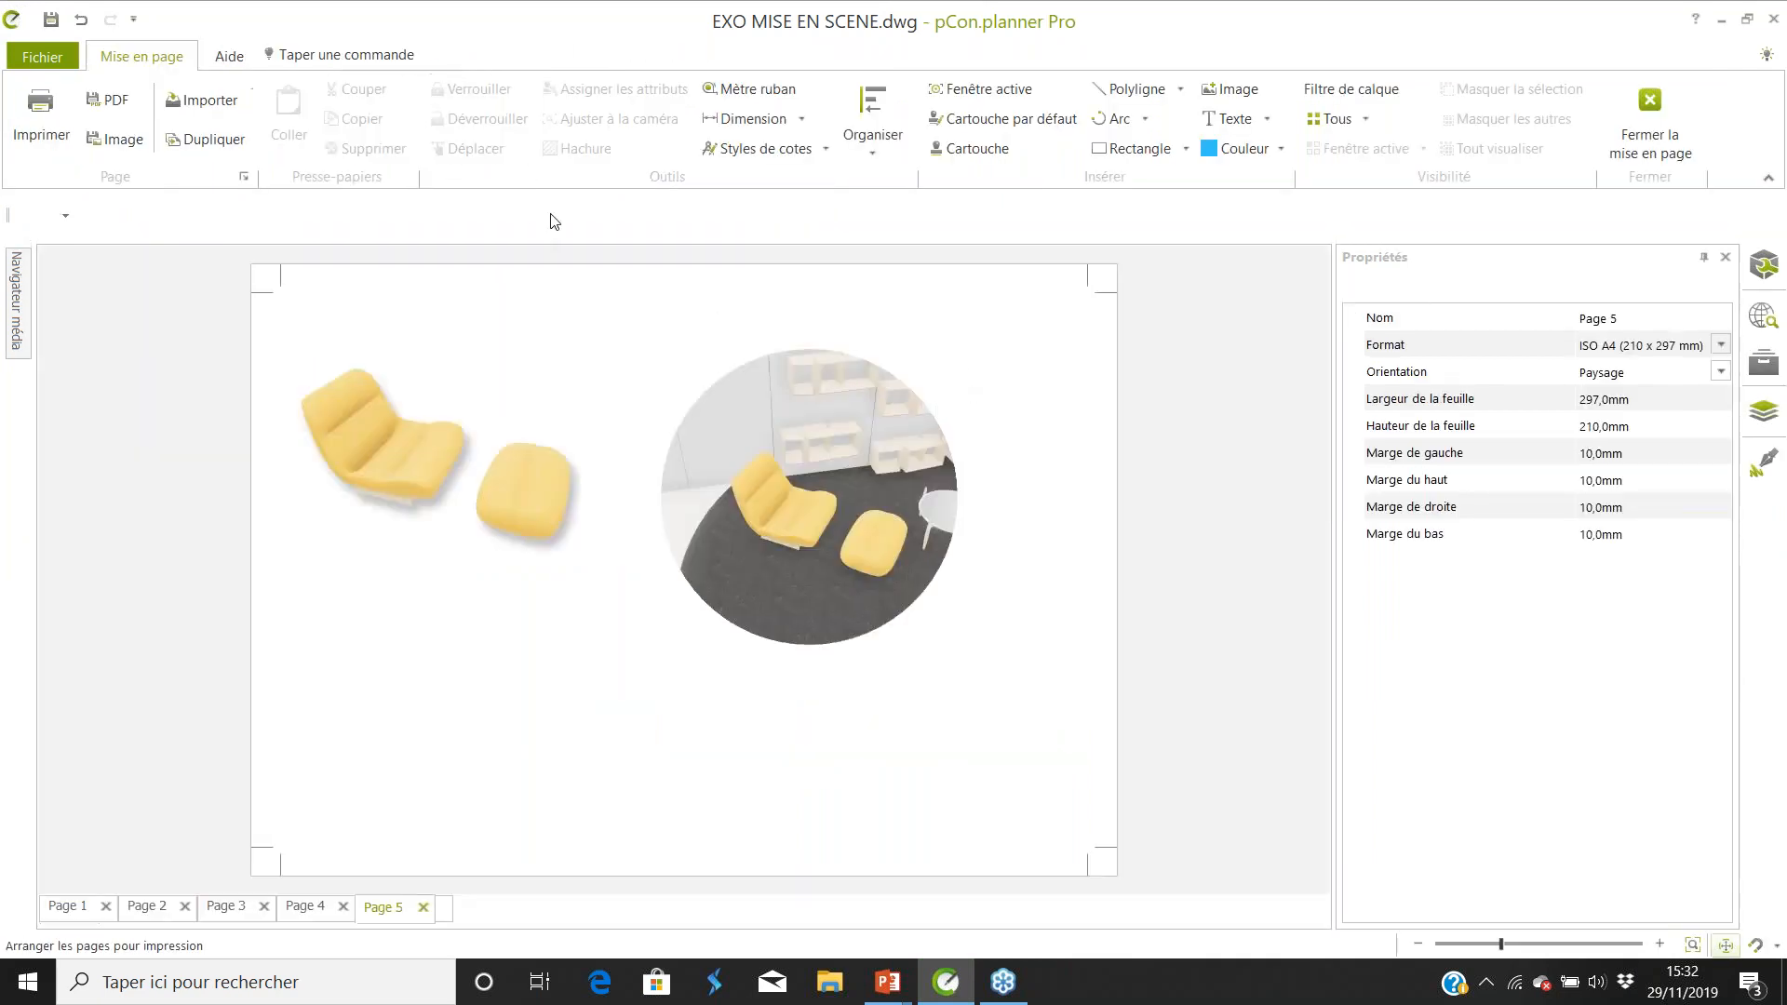
pyautogui.click(972, 148)
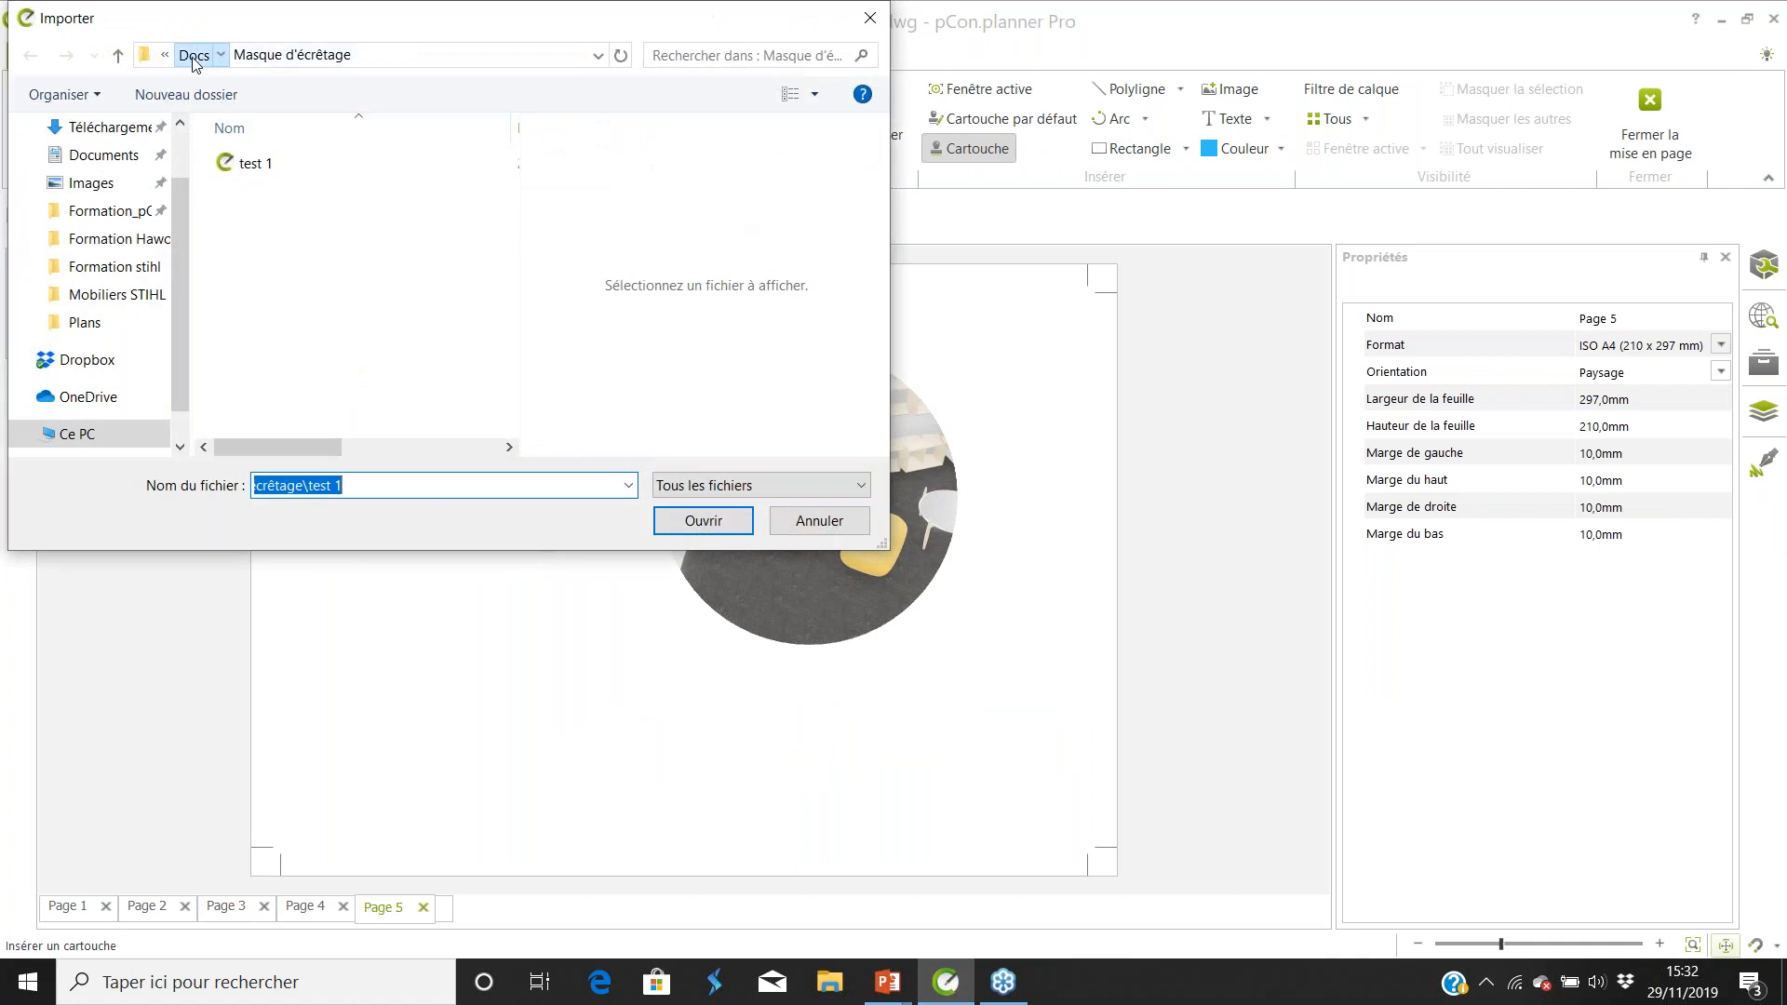
pyautogui.click(195, 54)
pyautogui.scroll(-1, 372, 233)
pyautogui.click(416, 244)
pyautogui.click(665, 521)
# Move the inserted title block to the lower edge of the page, below the two furniture views, and keep it selected.
pyautogui.moveTo(683, 577); pyautogui.dragTo(686, 750)
pyautogui.click(916, 807)
pyautogui.click(912, 761)
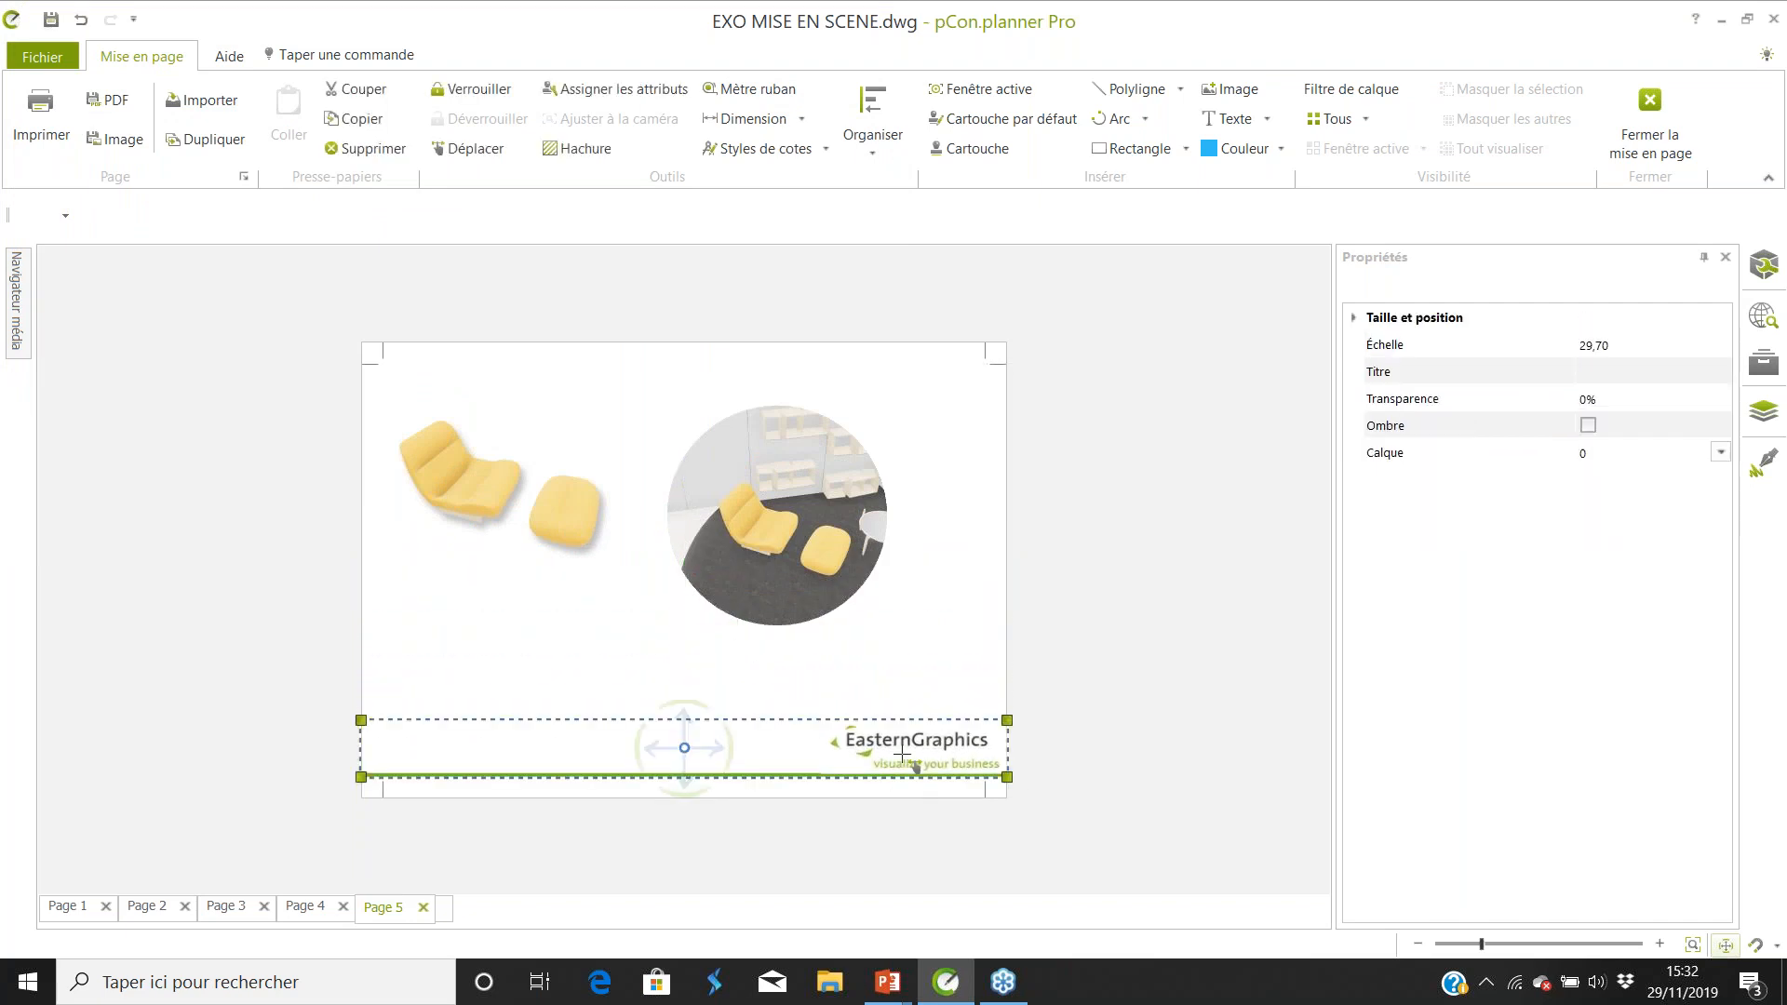
# Set the title block's Titre attribute to "Présentation pCon.planner" and deselect the block.
pyautogui.click(1621, 372)
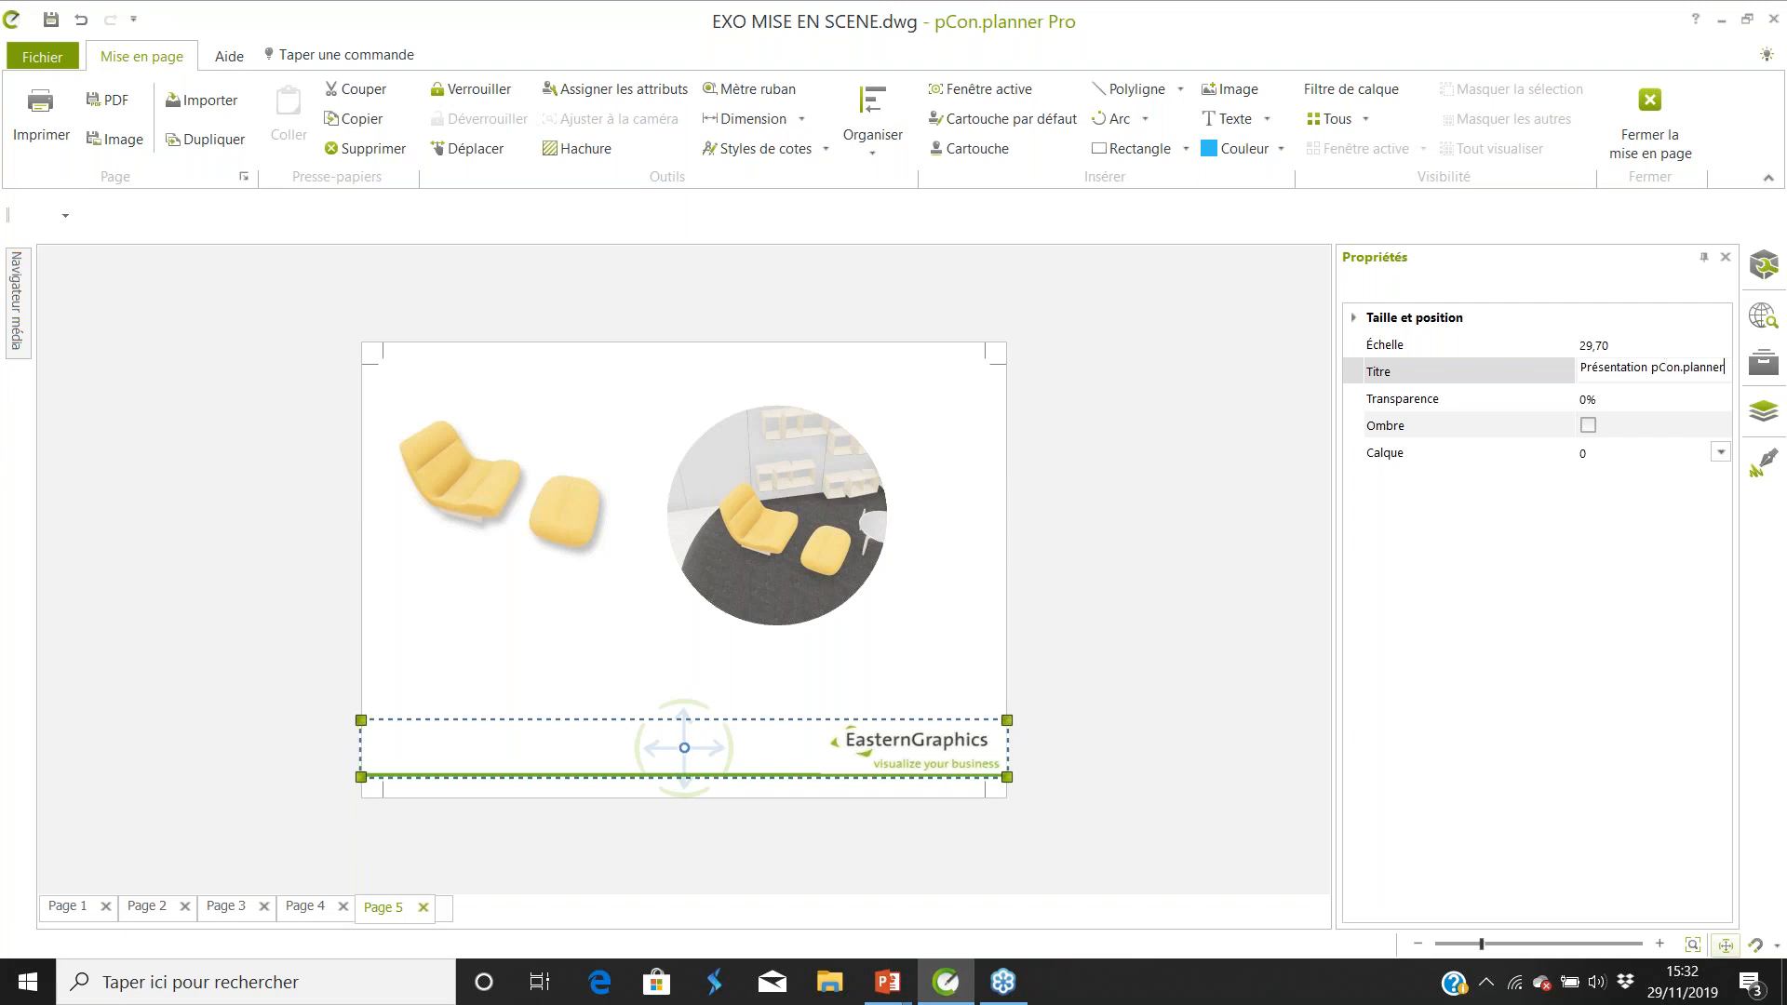
pyautogui.press('Return')
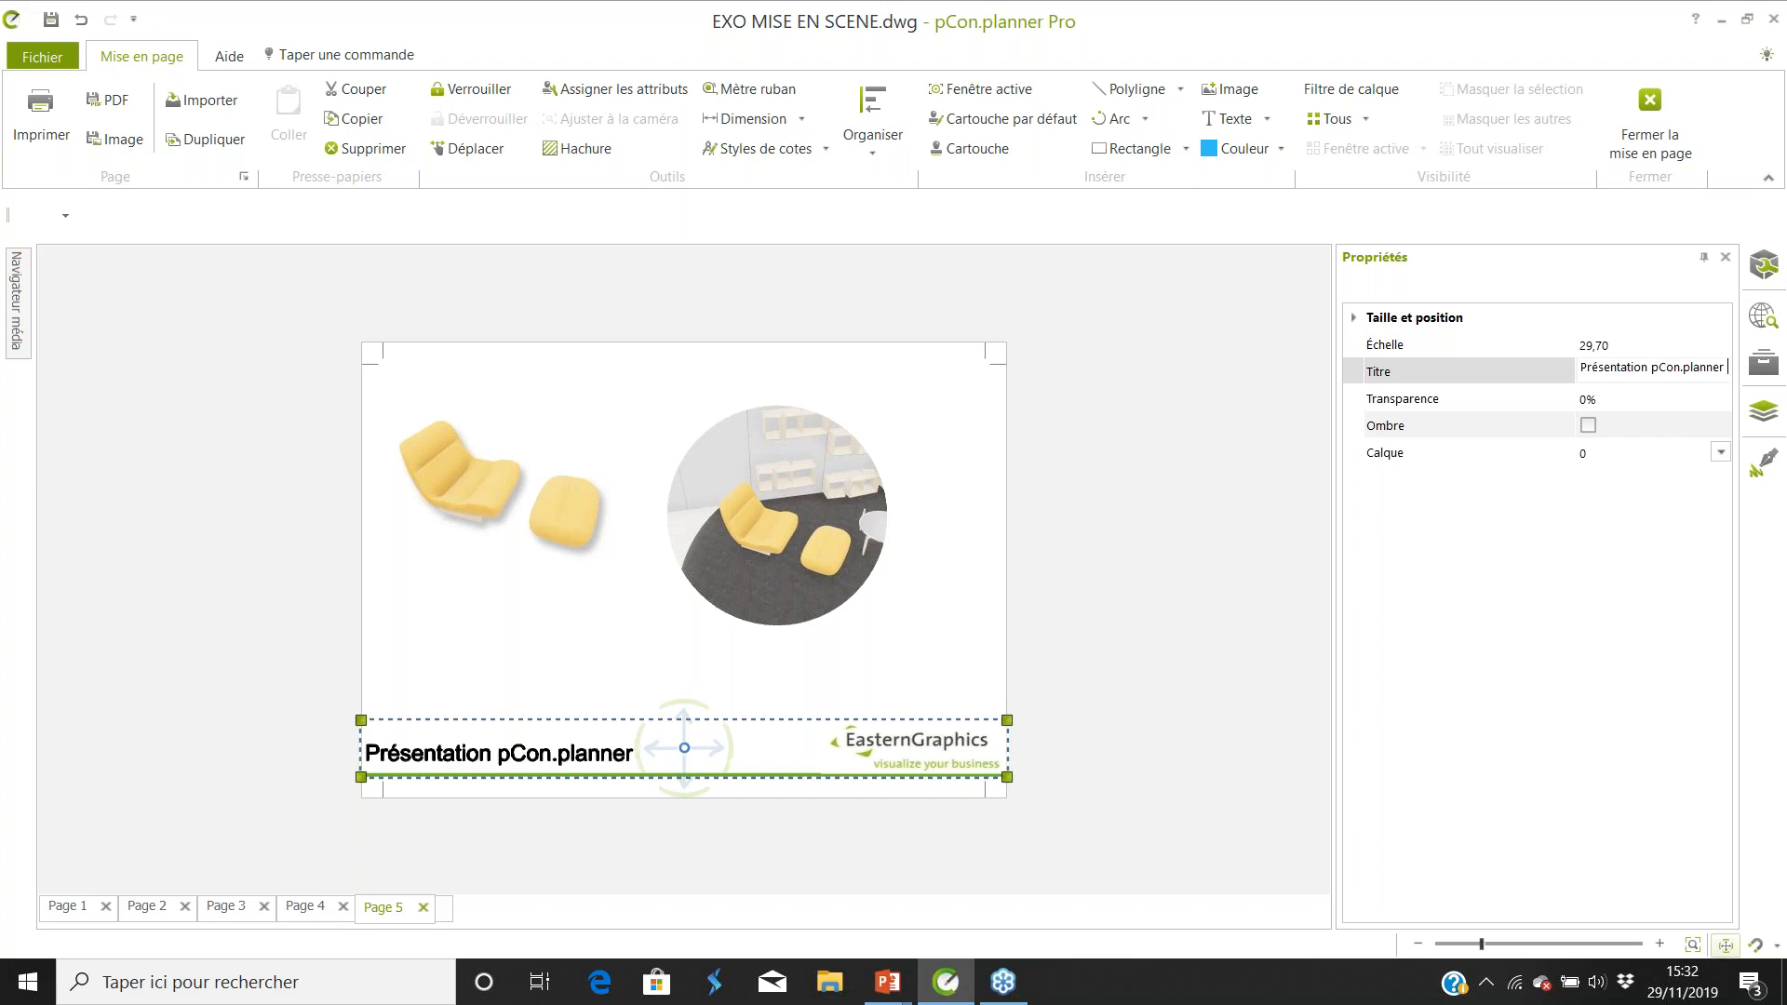
pyautogui.click(977, 566)
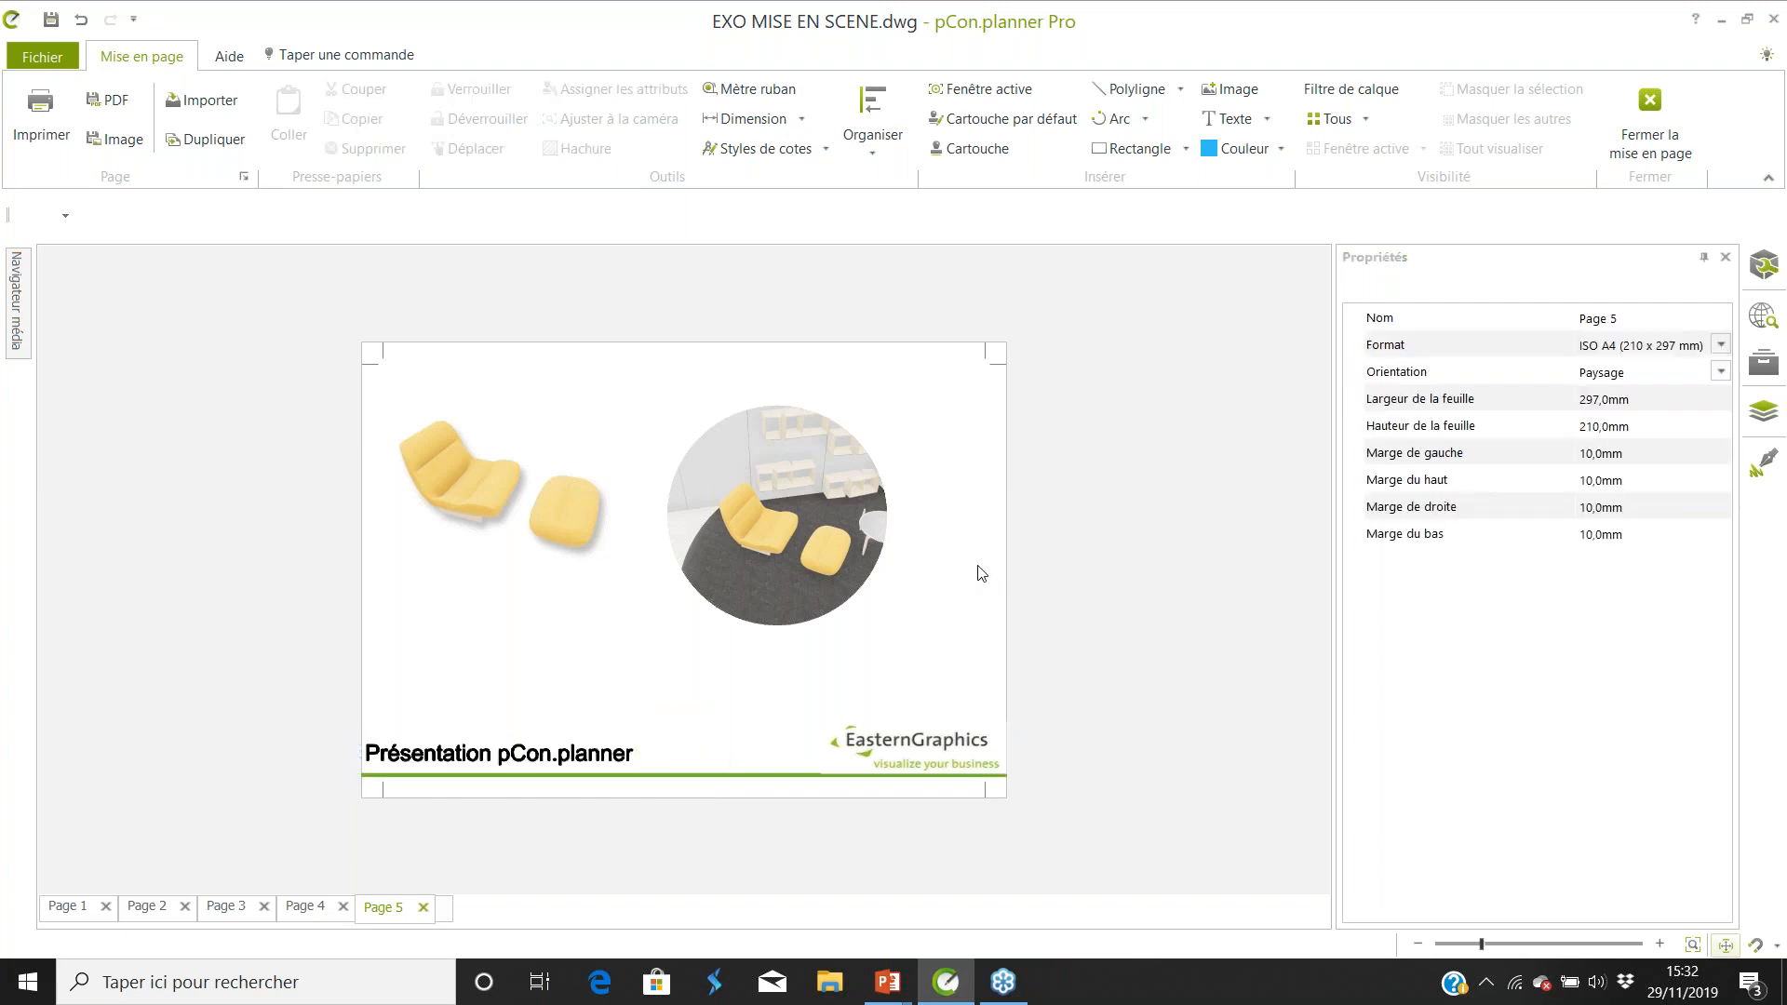
# Switch to the running PowerPoint slideshow and advance to the "Outils" slide.
pyautogui.hotkey('alt', 'Tab')
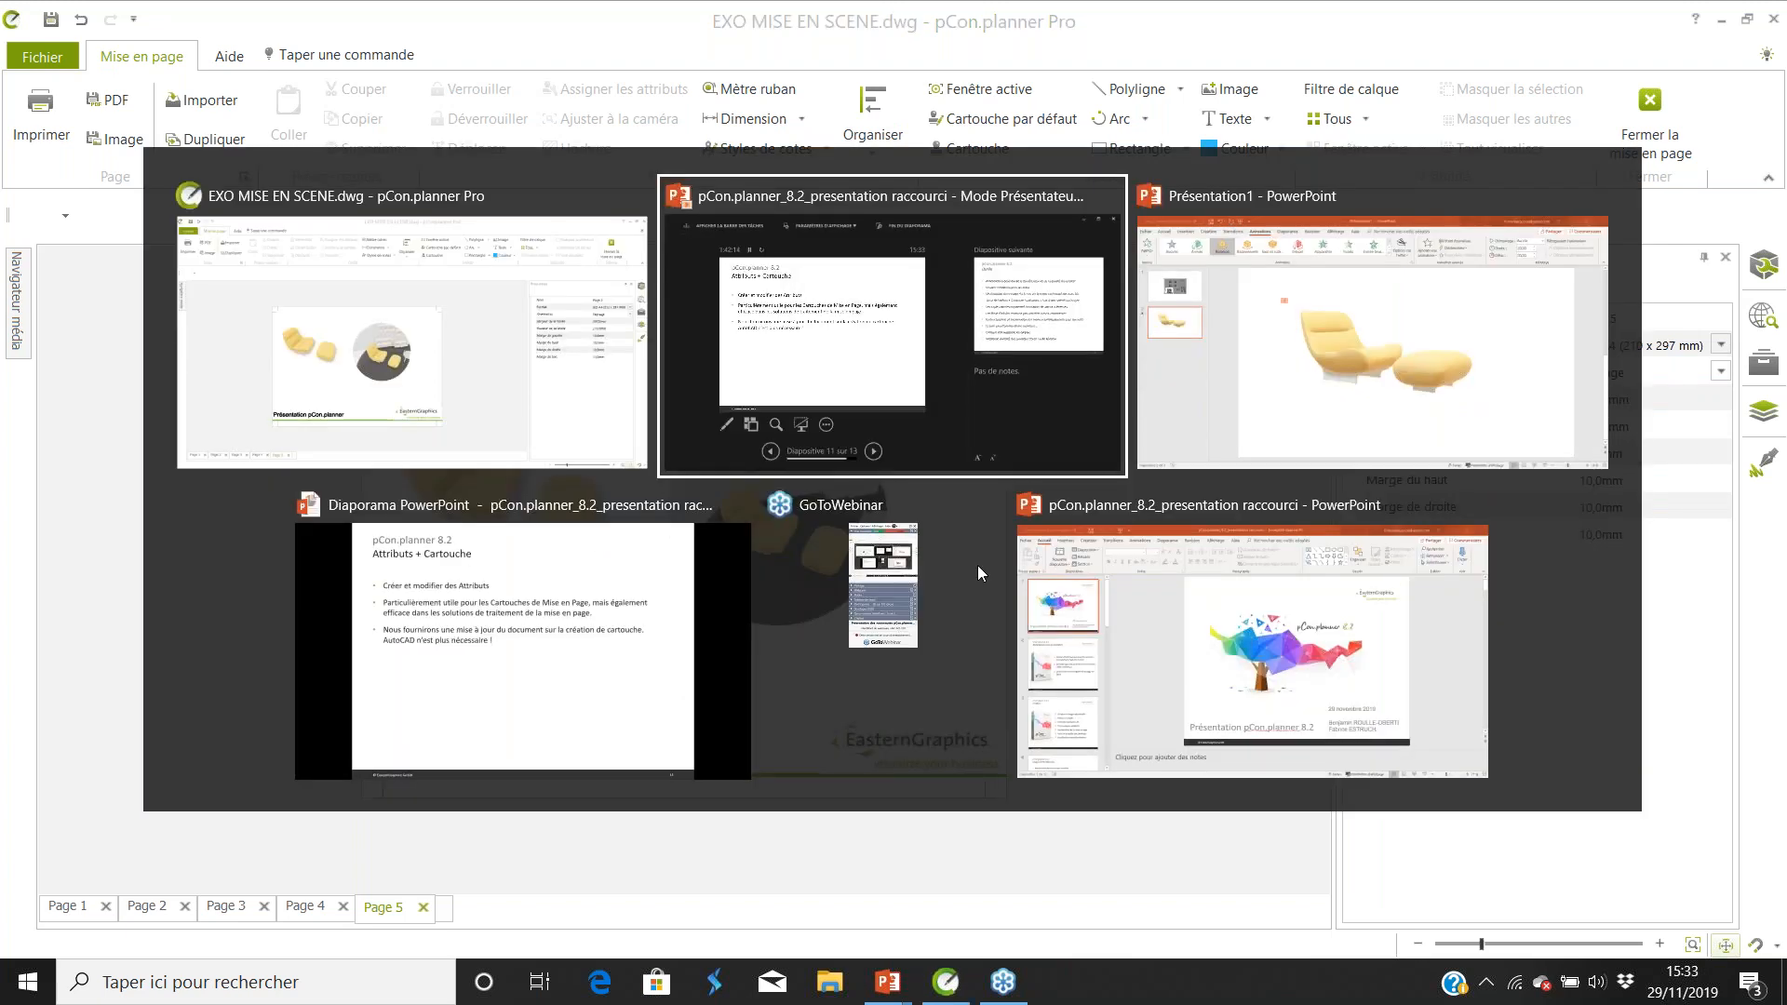
pyautogui.press('Tab')
pyautogui.press('Tab')
pyautogui.press('Right')
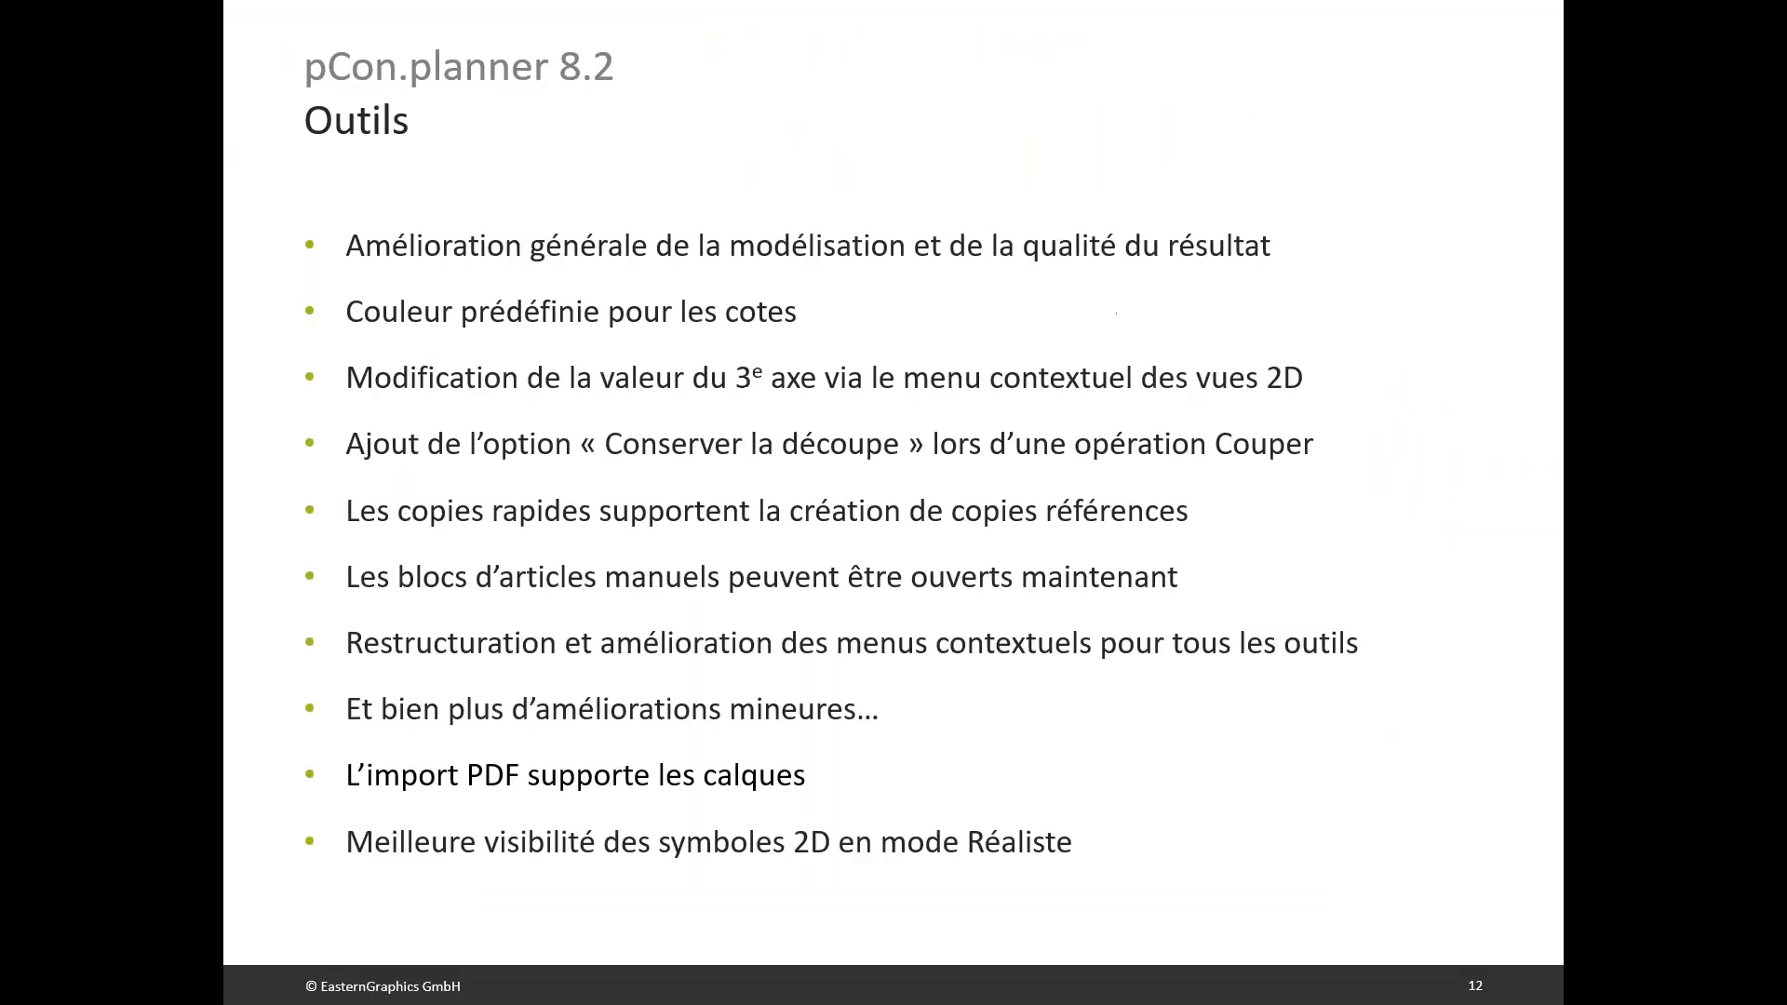